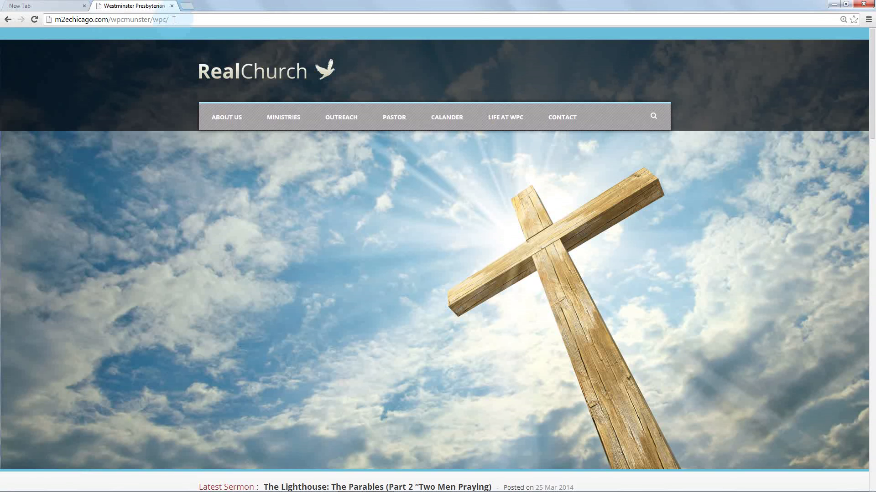
Browse the homepage, highlighting the Services heading and expanding then collapsing the Weekly Calendar agenda
mouse_move(873, 87)
left_mouse_down()
mouse_move(871, 147)
mouse_move(872, 76)
left_mouse_up()
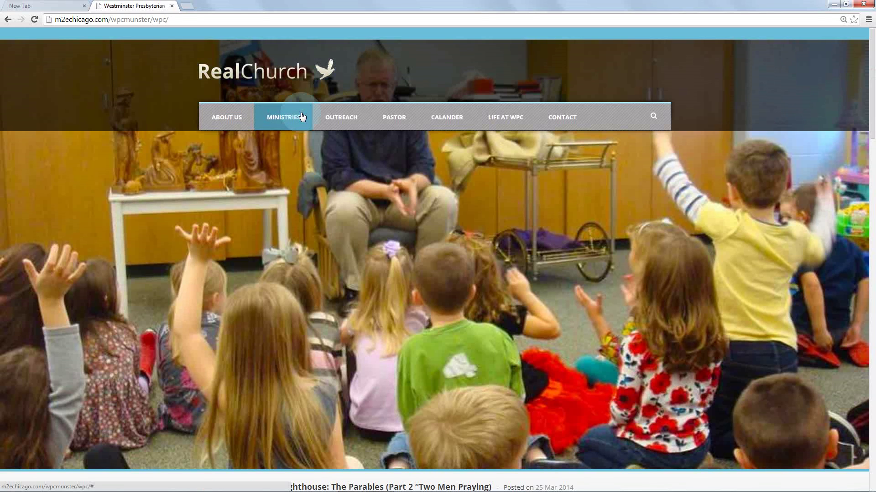
mouse_move(567, 123)
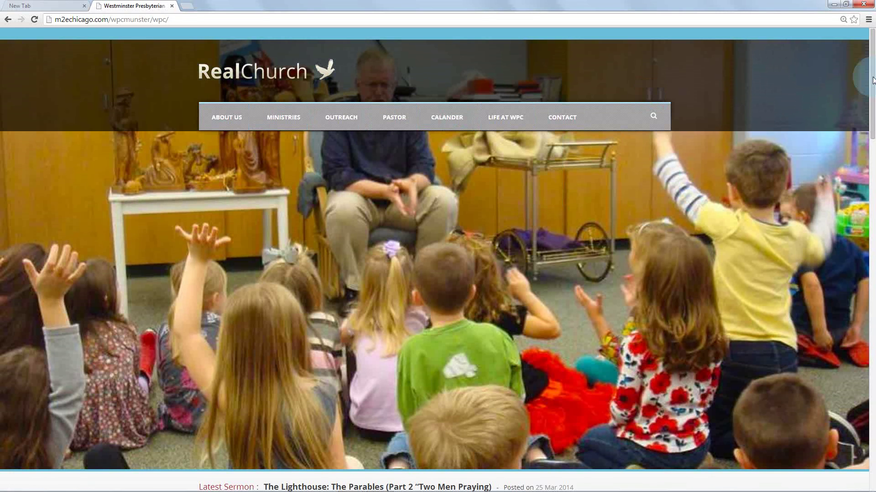
mouse_move(872, 88)
left_mouse_down()
mouse_move(872, 96)
mouse_move(872, 88)
left_mouse_up()
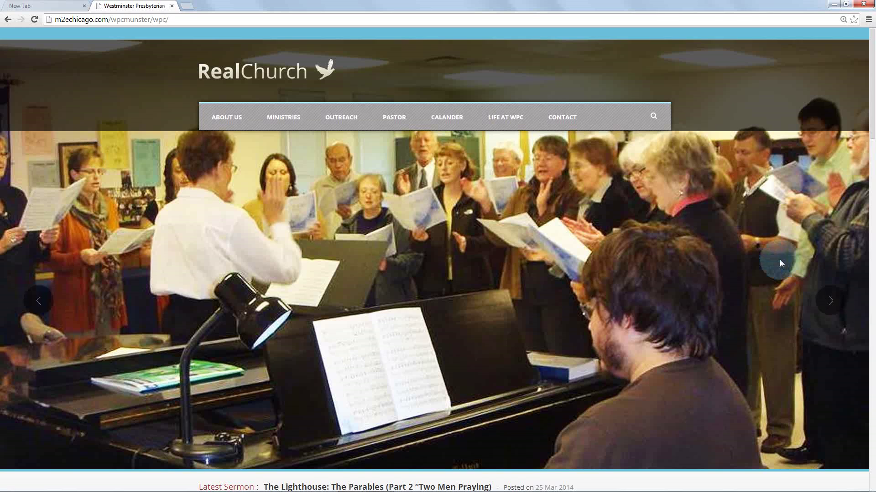
left_click_drag(872, 130, 874, 146)
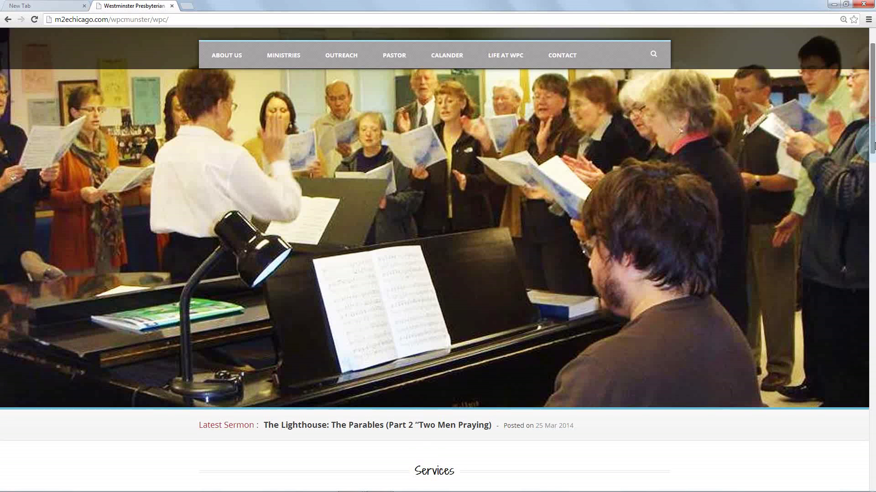
scroll(485, 150, "down", 7)
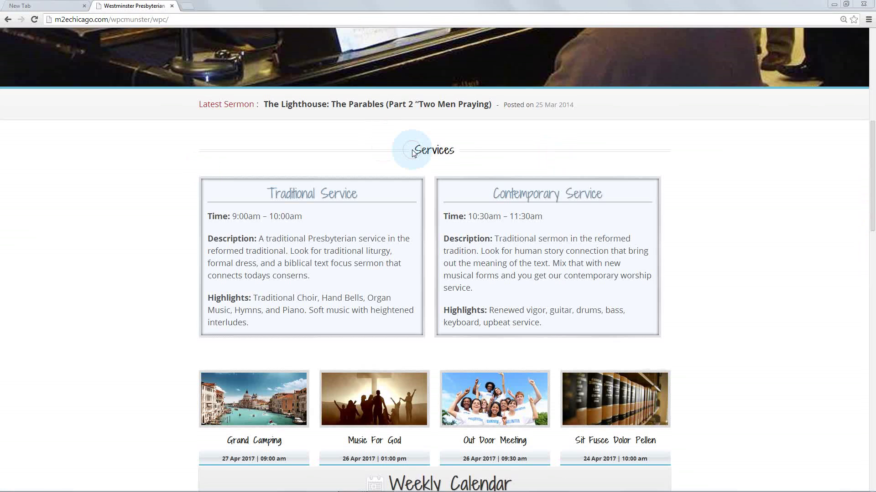
left_click_drag(412, 153, 452, 147)
left_click(452, 147)
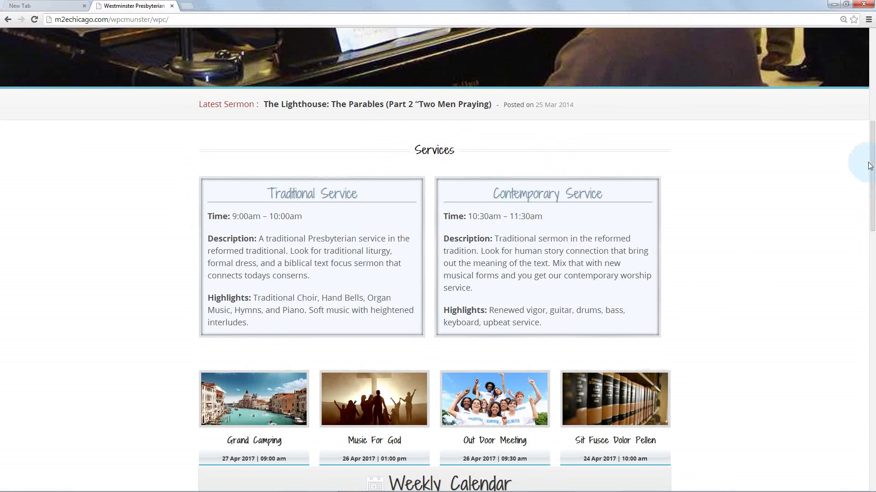
left_click_drag(873, 169, 872, 235)
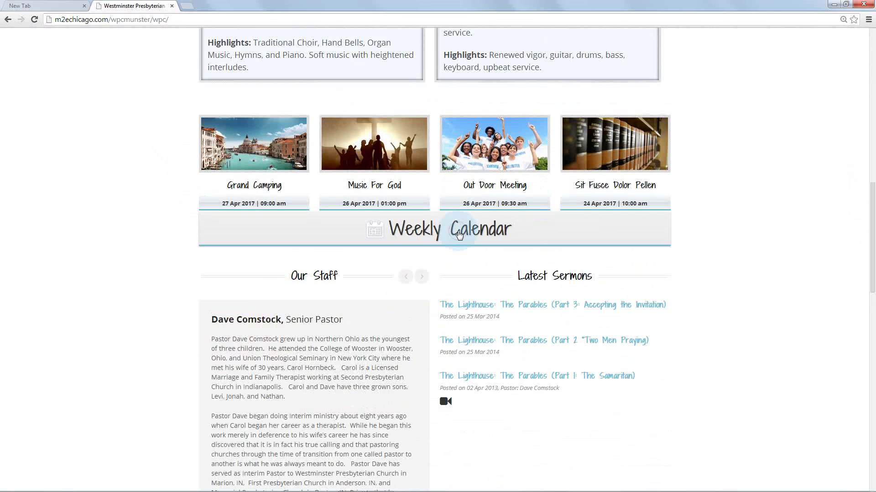
left_click(458, 234)
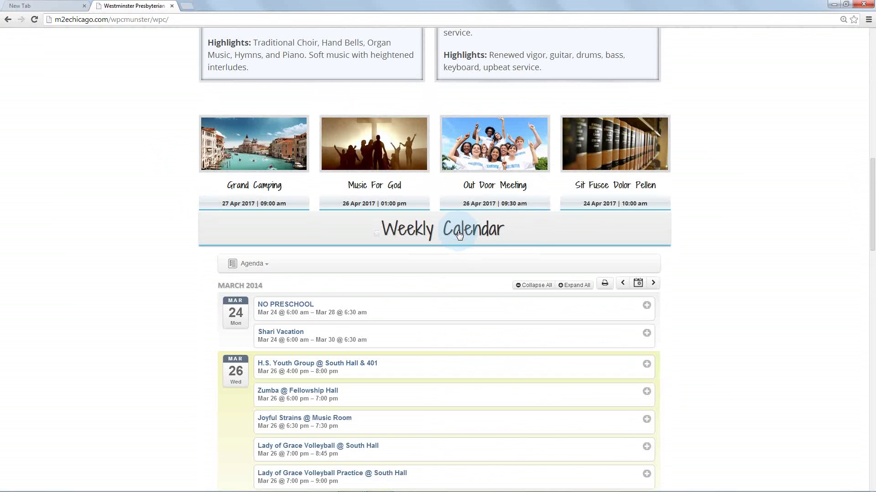
scroll(458, 235, "down", 3)
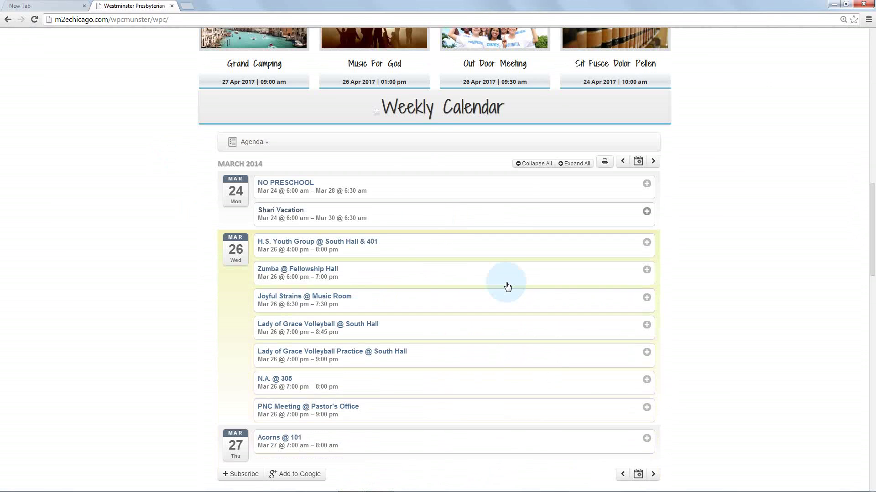
left_click(429, 123)
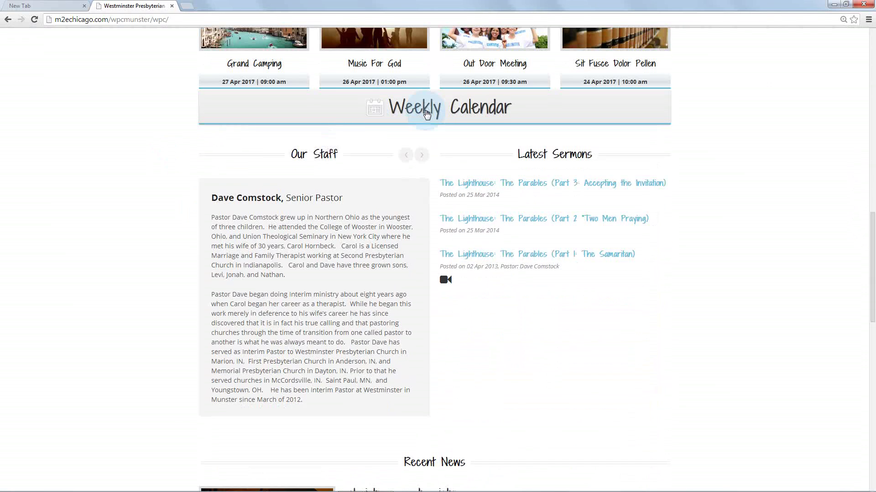
Advance the Our Staff carousel and highlight the Our Staff, Latest Sermons and Recent News headings
left_click(421, 154)
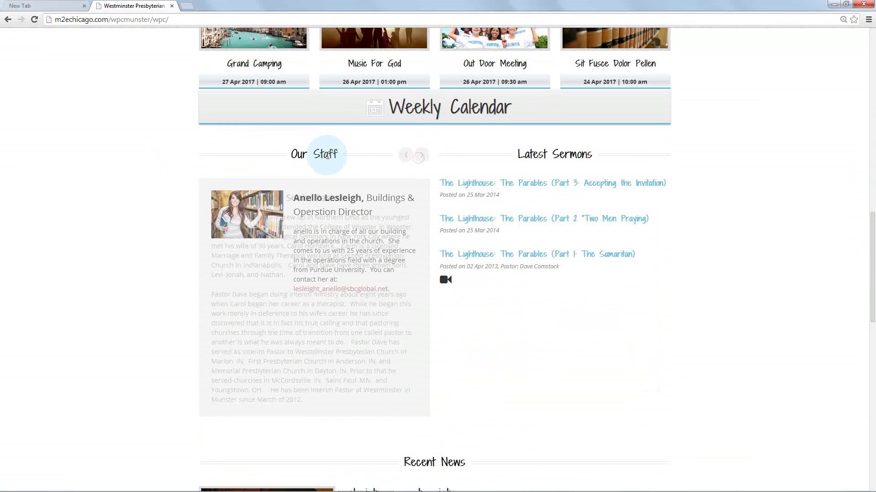
left_click_drag(289, 154, 340, 155)
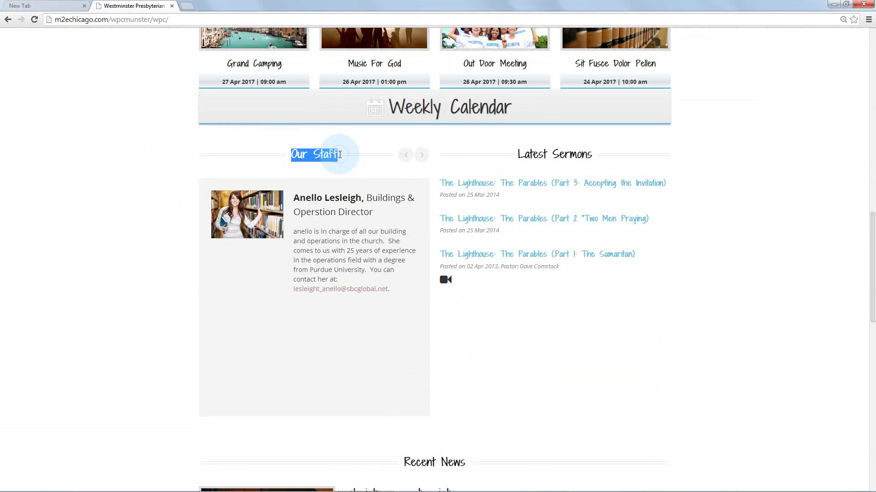
left_click(340, 155)
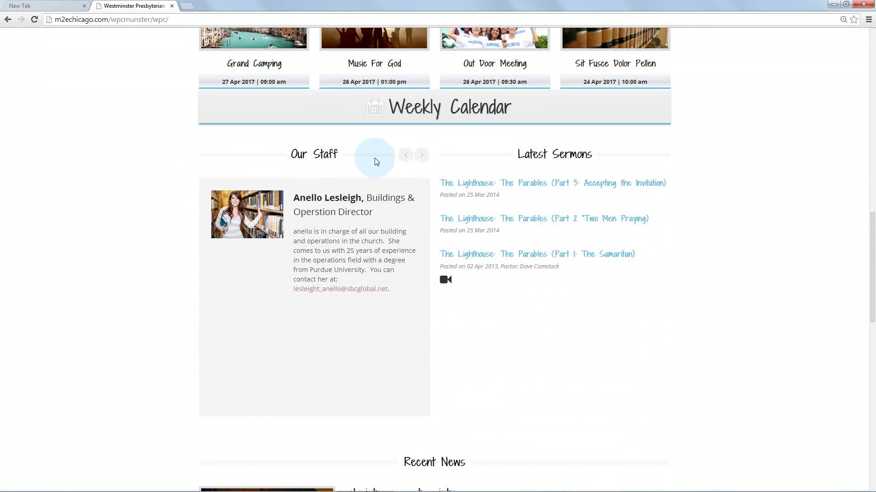
left_click_drag(289, 154, 342, 153)
left_click(342, 153)
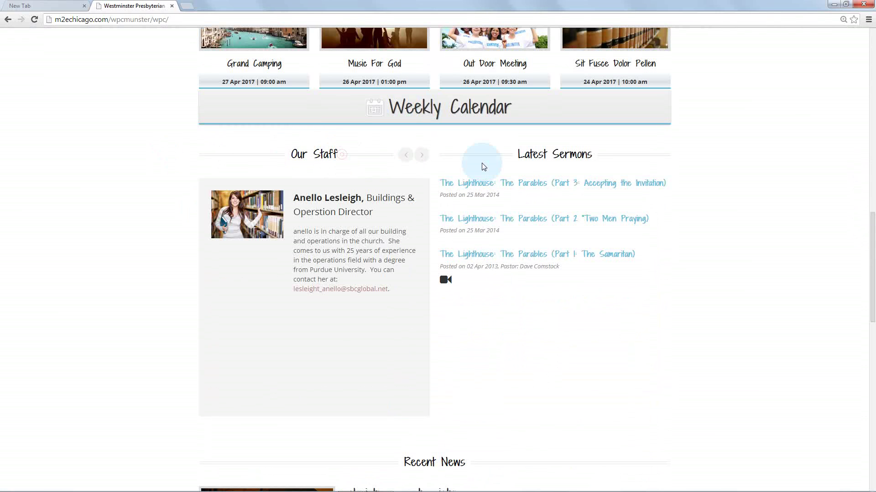
left_click_drag(518, 155, 592, 153)
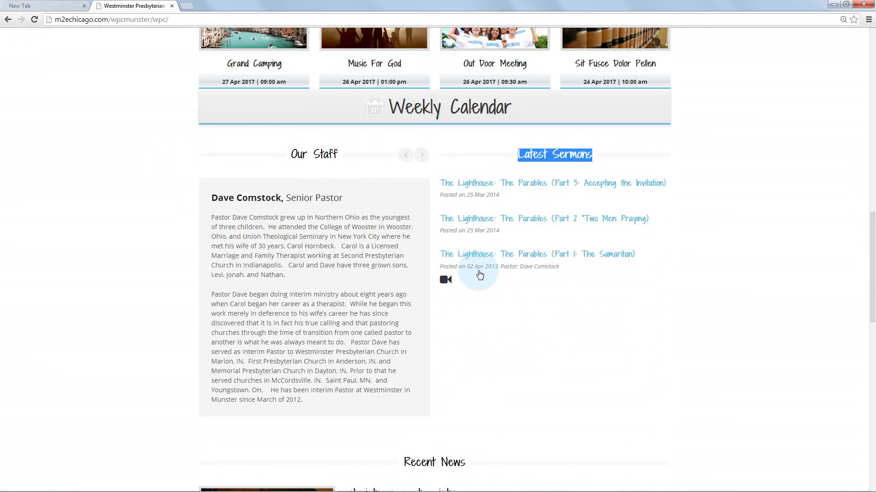
scroll(478, 274, "down", 4)
left_click_drag(404, 279, 465, 279)
left_click(465, 280)
scroll(464, 280, "down", 5)
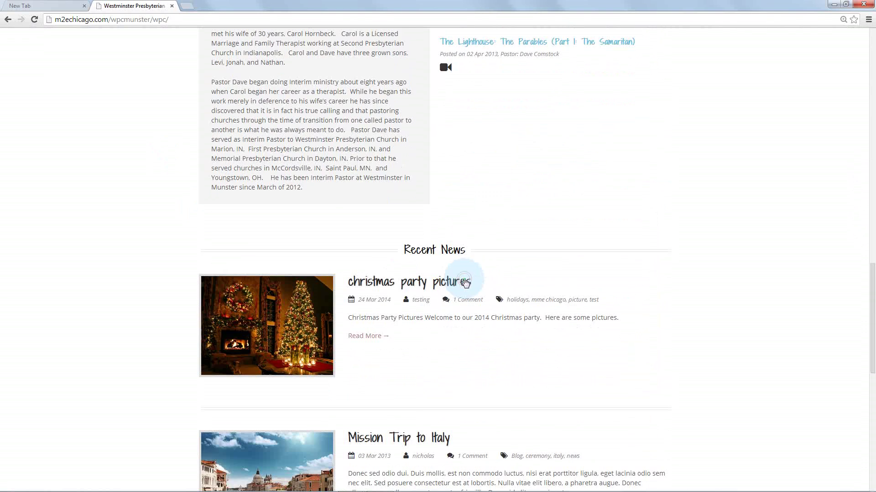
left_click(382, 130)
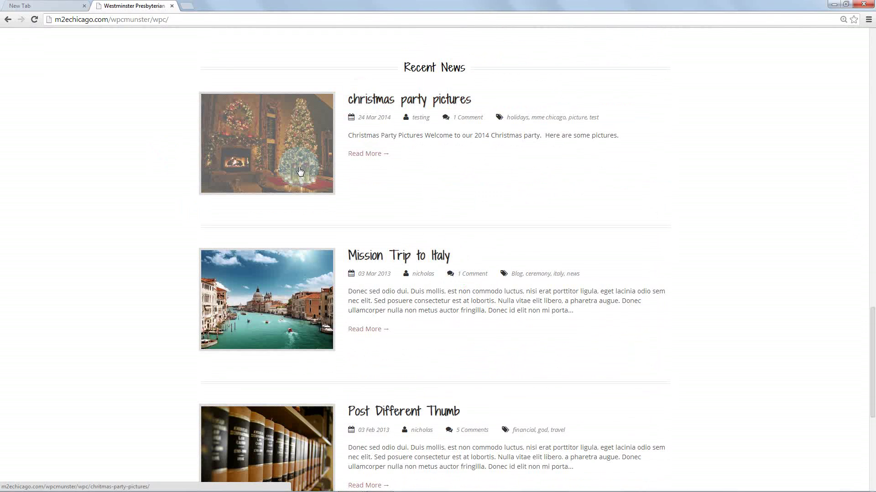
left_click(417, 187)
left_click(393, 95)
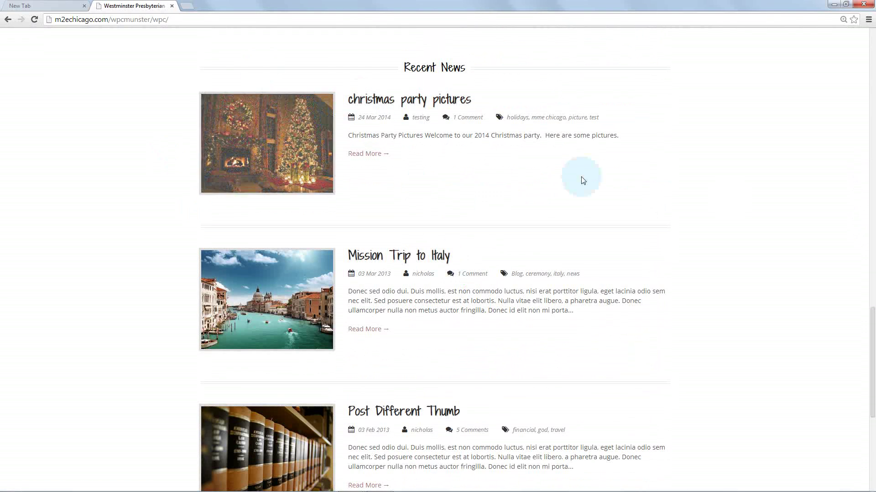
scroll(745, 202, "up", 1)
scroll(745, 202, "up", 15)
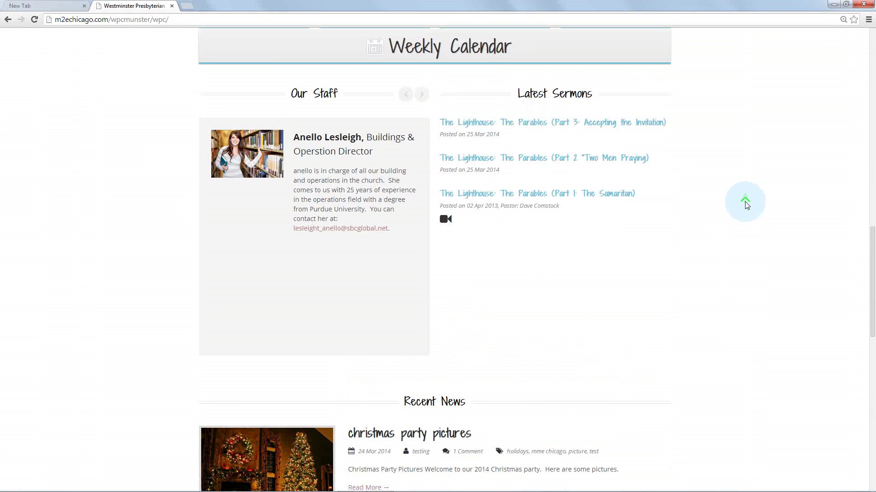
scroll(745, 201, "up", 6)
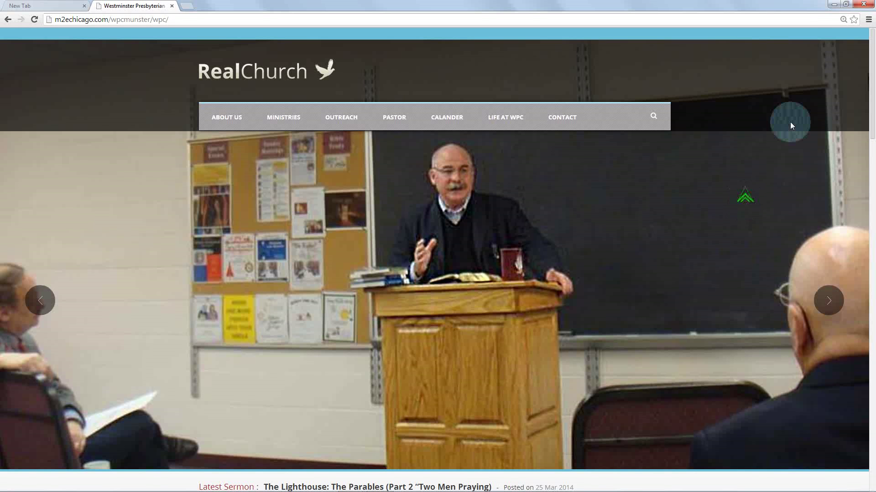
Restore Chrome to a smaller window and open the site's login page from LIFE AT WPC > Support
left_click(845, 5)
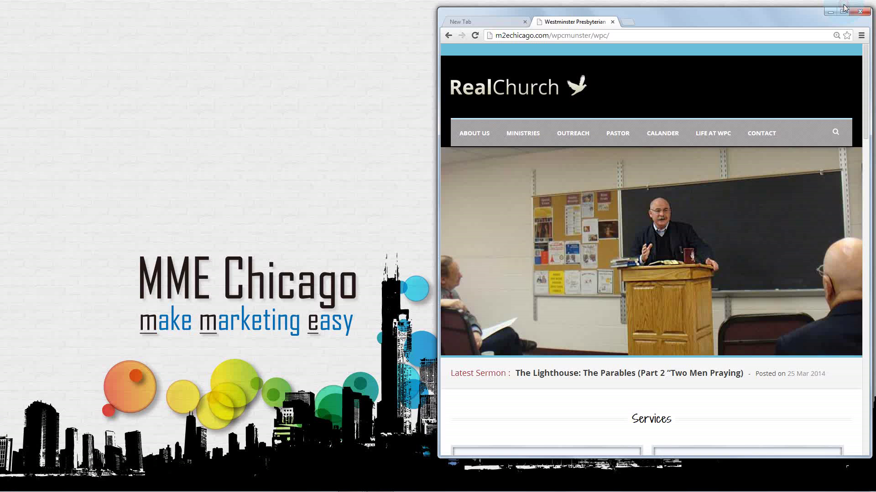
left_click(807, 20)
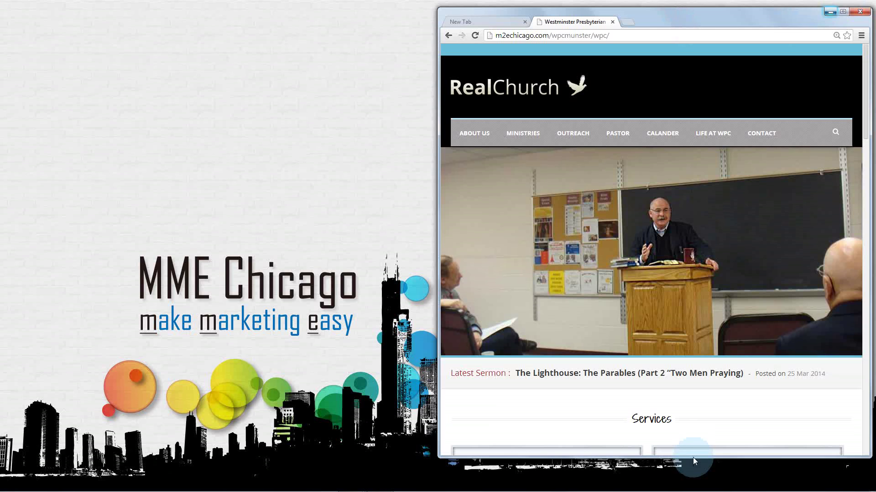
mouse_move(389, 484)
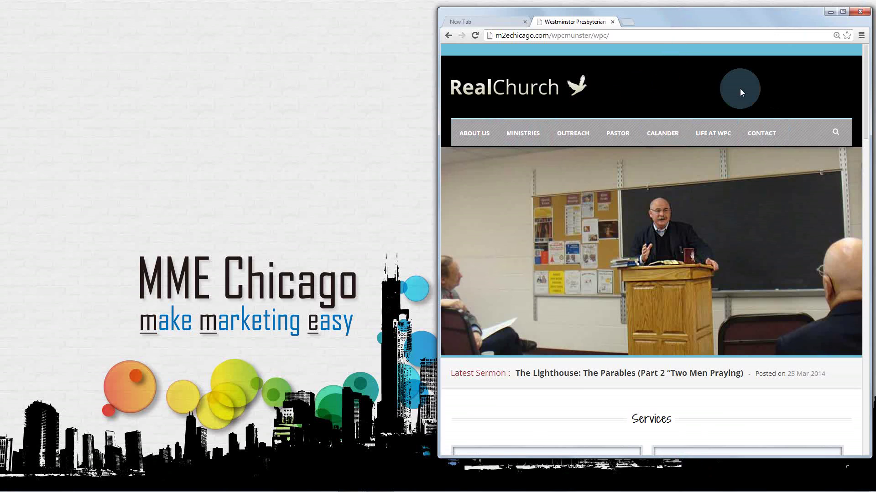
left_click(638, 33)
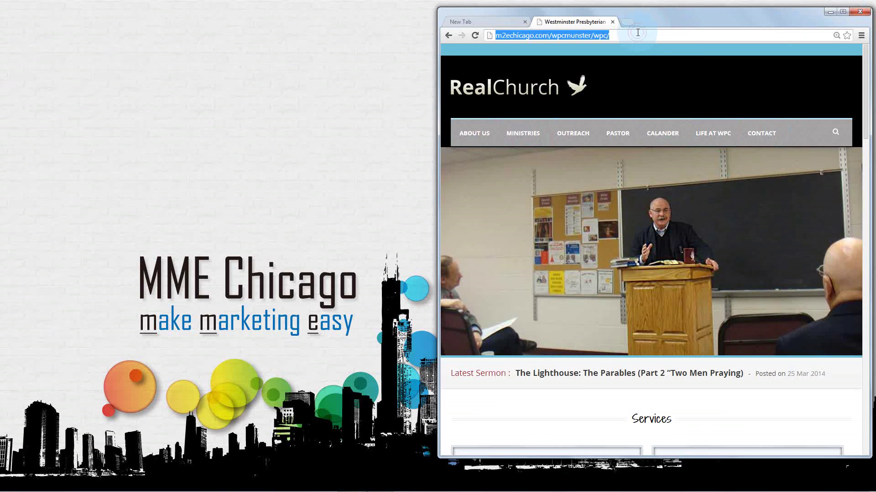
left_click(638, 32)
mouse_move(709, 132)
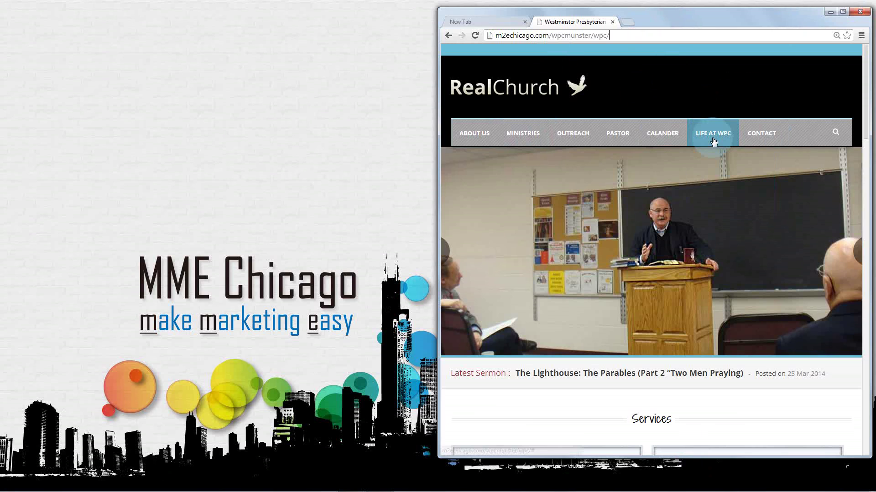
mouse_move(716, 220)
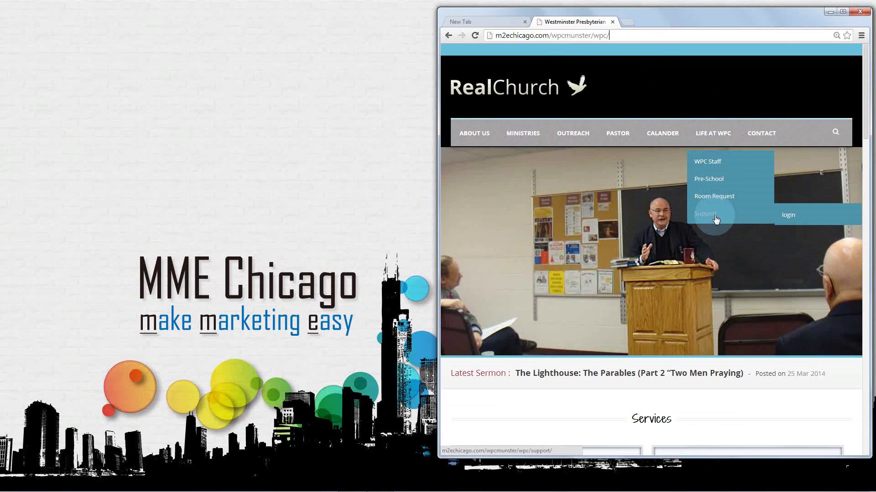
left_click(795, 216)
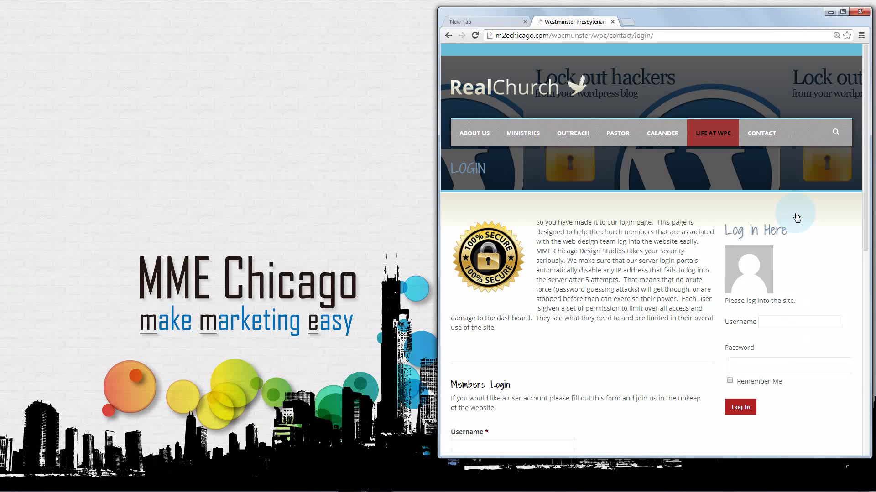
Enter the username and the account password on the login form and log in
left_click(773, 323)
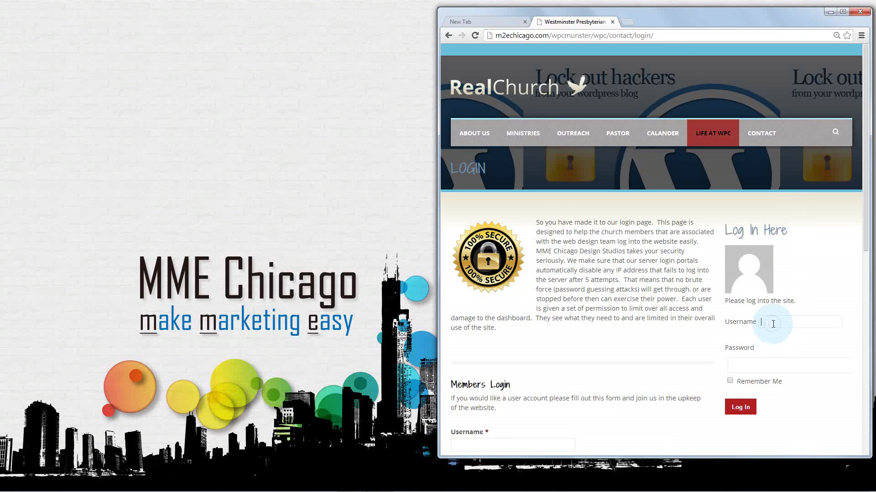
type("nicholas")
key("Tab")
type("password12345")
left_click(743, 408)
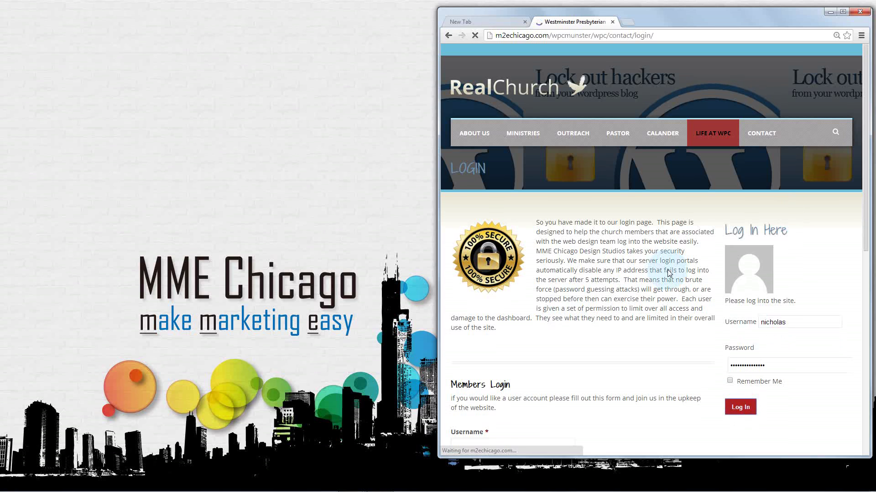
Try the Members Login fields: Username, Enter Password, First and Last name, Email, Confirm Email, Street Address
scroll(668, 270, "down", 4)
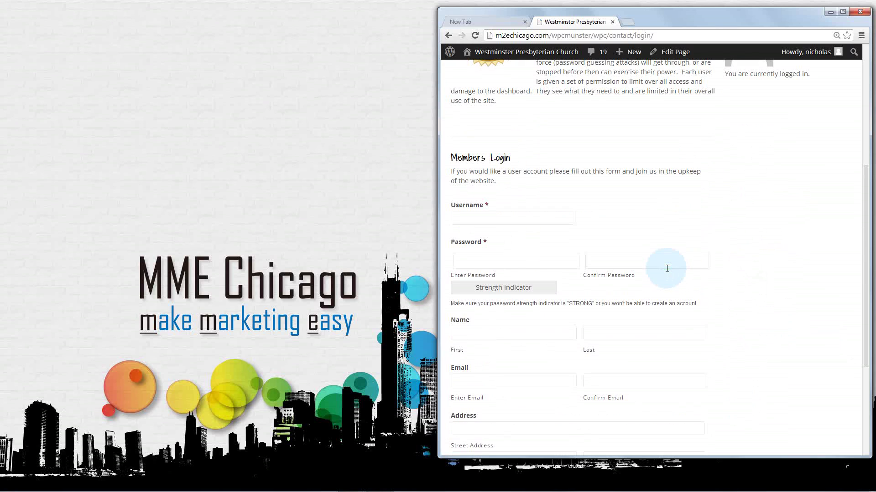
left_click(523, 220)
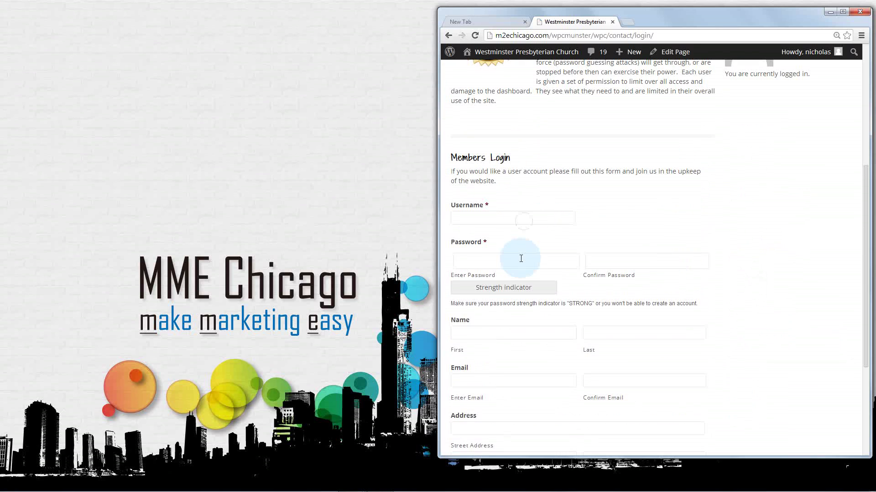
left_click(518, 266)
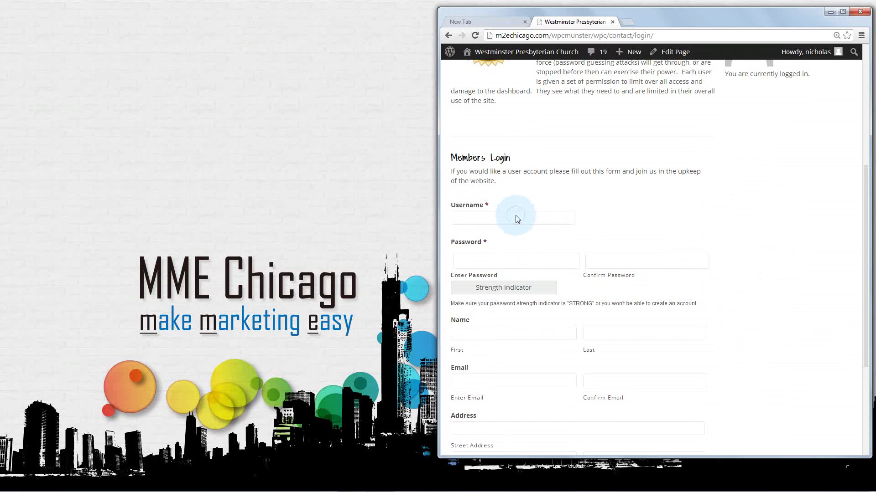
left_click(517, 219)
left_click(514, 259)
scroll(512, 258, "down", 2)
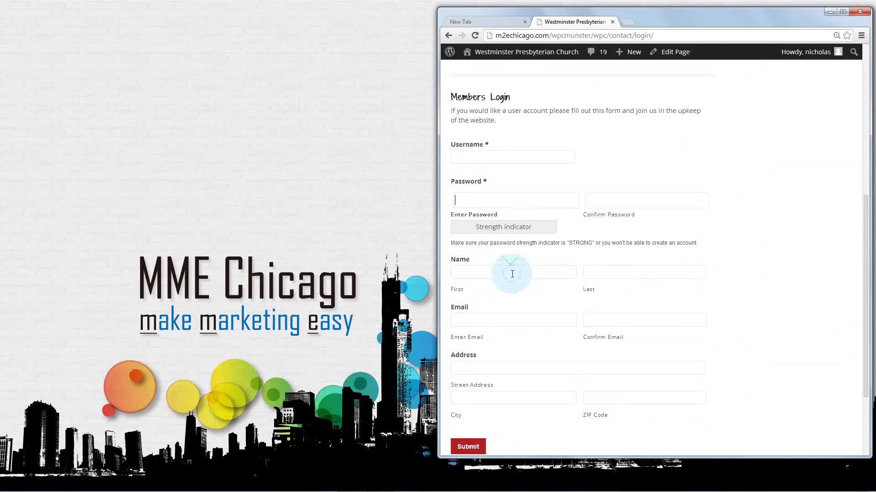
left_click(512, 273)
left_click(594, 277)
left_click(538, 322)
left_click(596, 321)
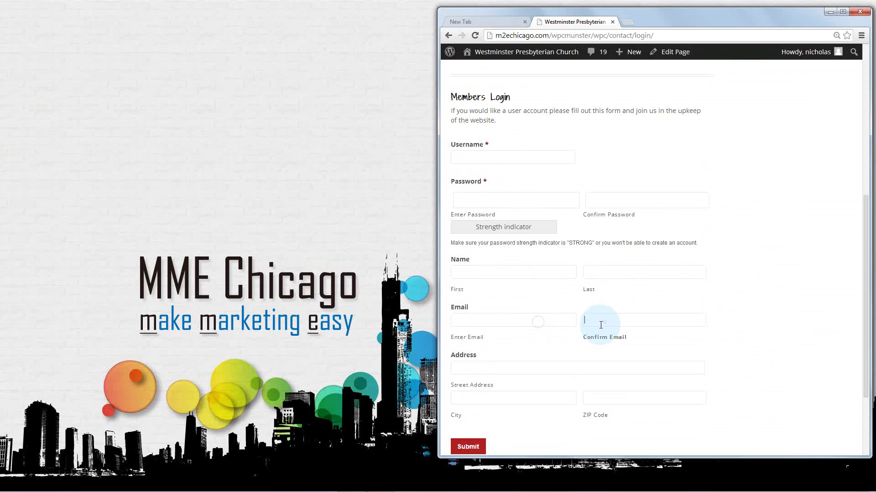
scroll(592, 326, "down", 2)
left_click(518, 303)
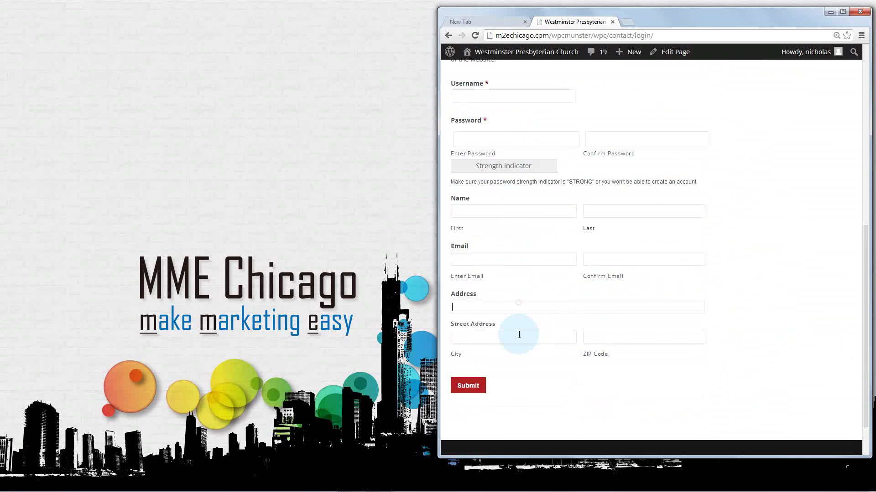
Make the browser window taller and revisit the Enter Password and Username fields
scroll(564, 260, "up", 2)
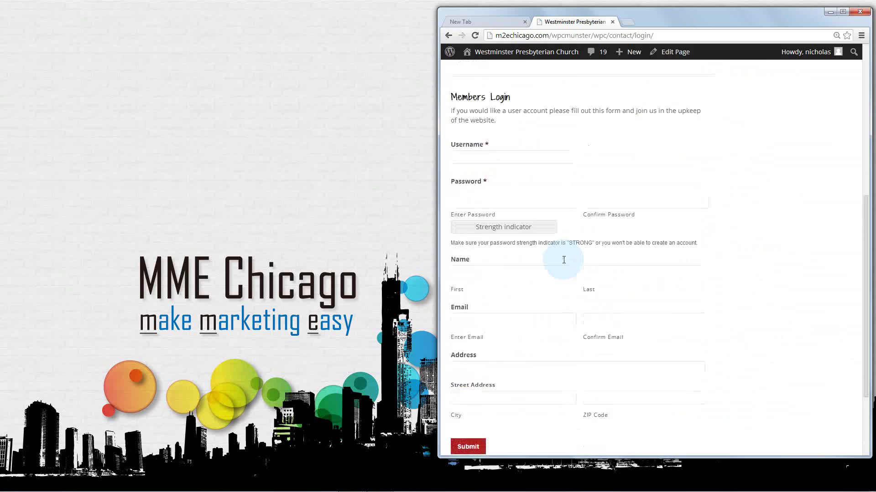
scroll(563, 260, "up", 1)
scroll(564, 262, "up", 6)
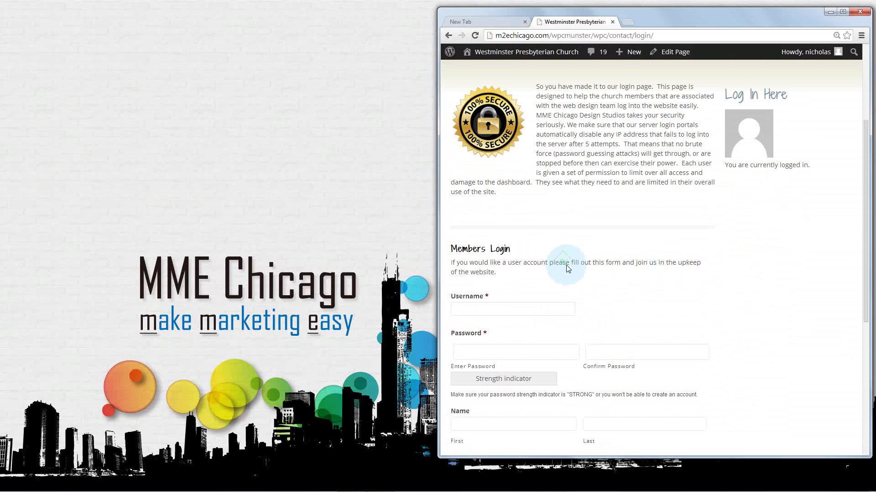
scroll(565, 264, "up", 3)
scroll(567, 268, "down", 5)
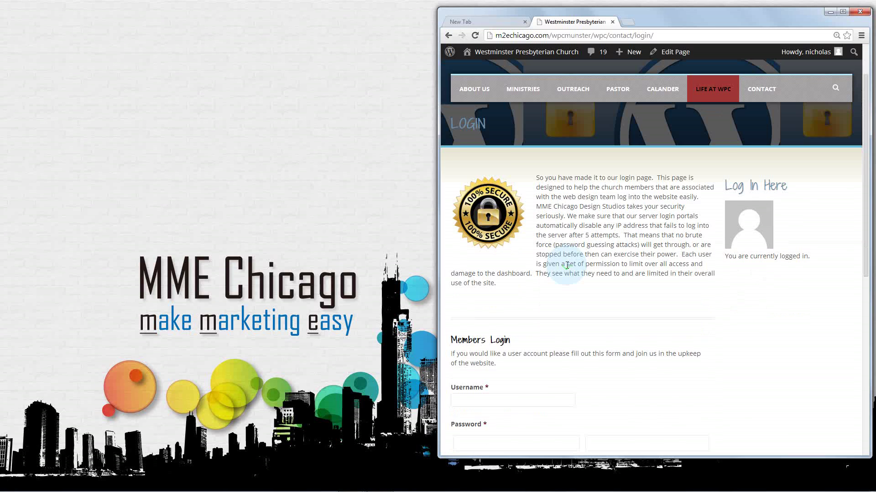
left_click_drag(587, 456, 587, 483)
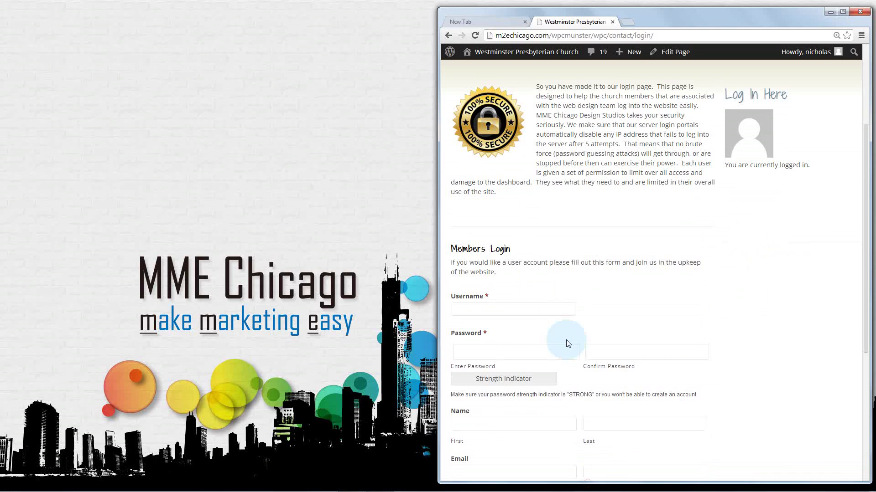
left_click(534, 350)
left_click(530, 309)
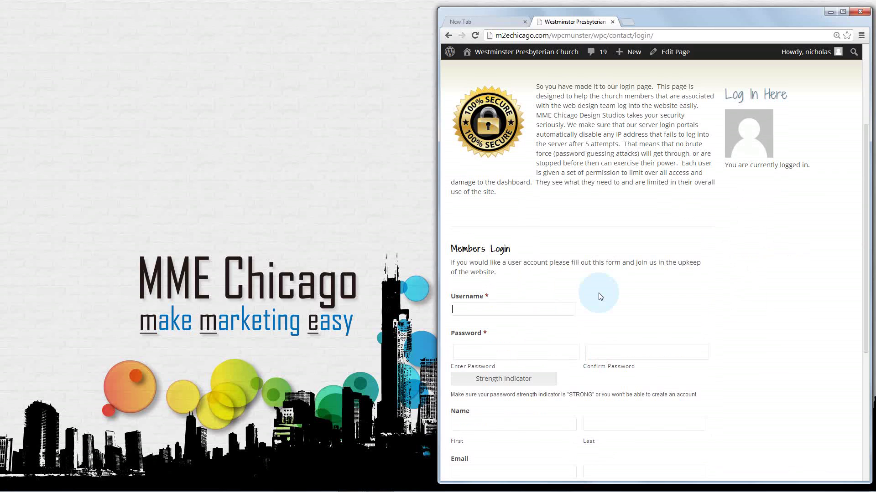
Scroll back to the top and return to the church home page via the RealChurch logo
scroll(598, 293, "up", 3)
scroll(605, 287, "up", 1)
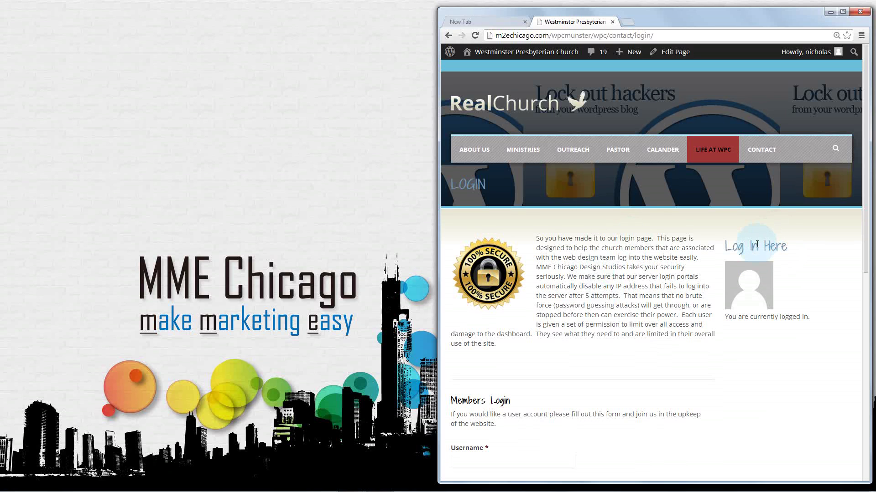
left_click(487, 109)
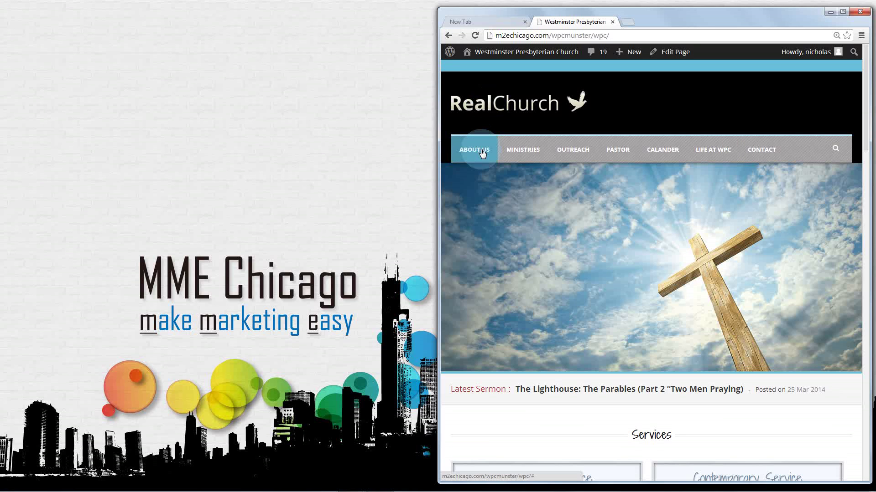
Close the expired separate editor window and open the 'main' page's Edit Page in a new tab
mouse_move(520, 150)
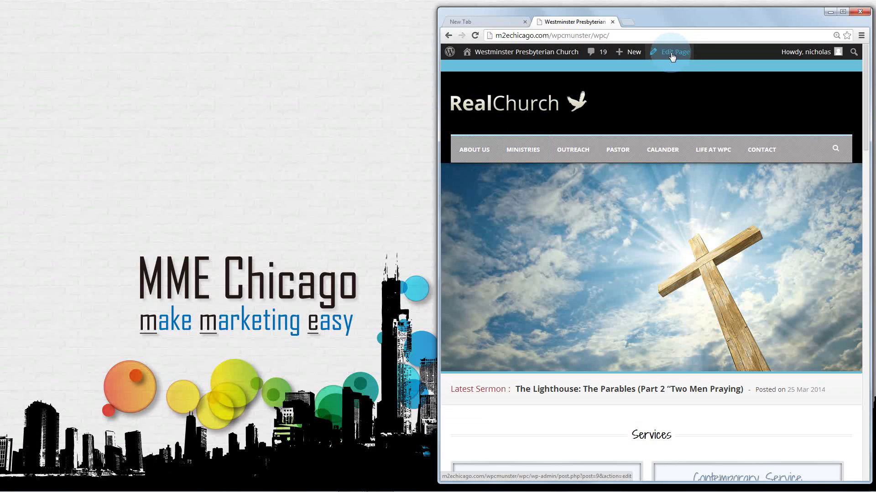
mouse_move(350, 482)
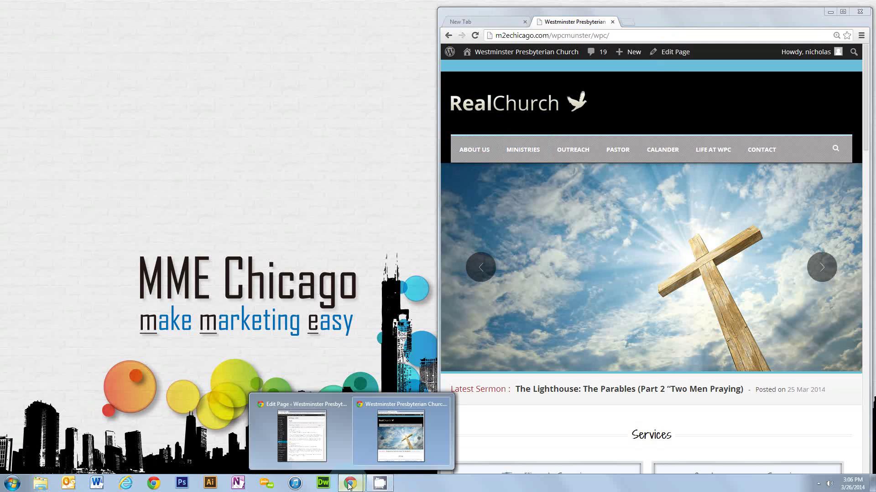
left_click(318, 441)
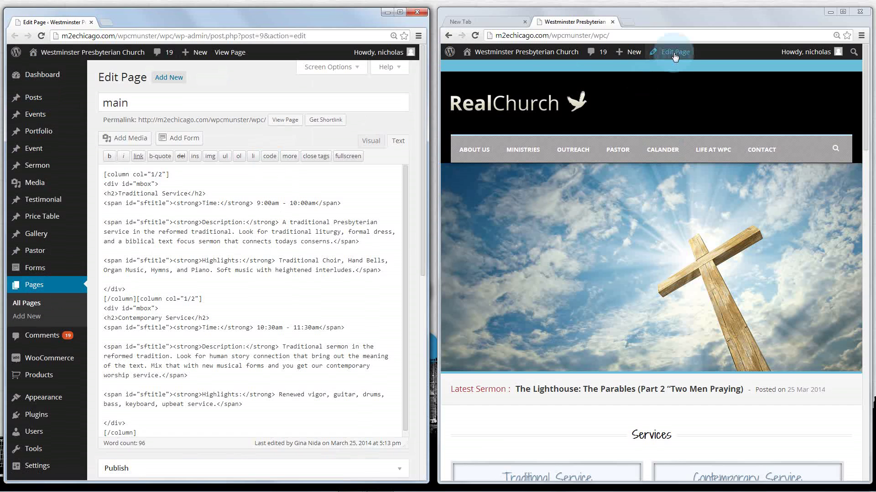
left_click(414, 15)
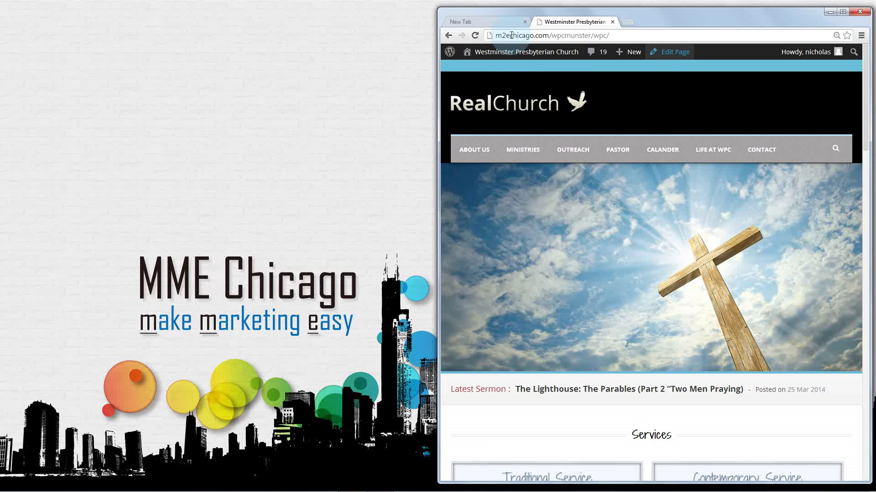
middle_click(670, 52)
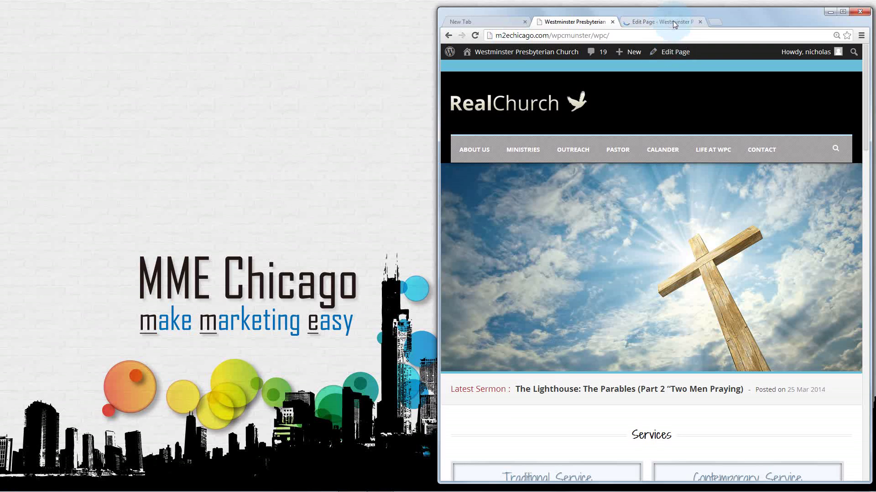
Move the Edit Page tab into its own window and expand the Publish, Page Attributes and Featured Image boxes
left_click_drag(672, 21, 1, 31)
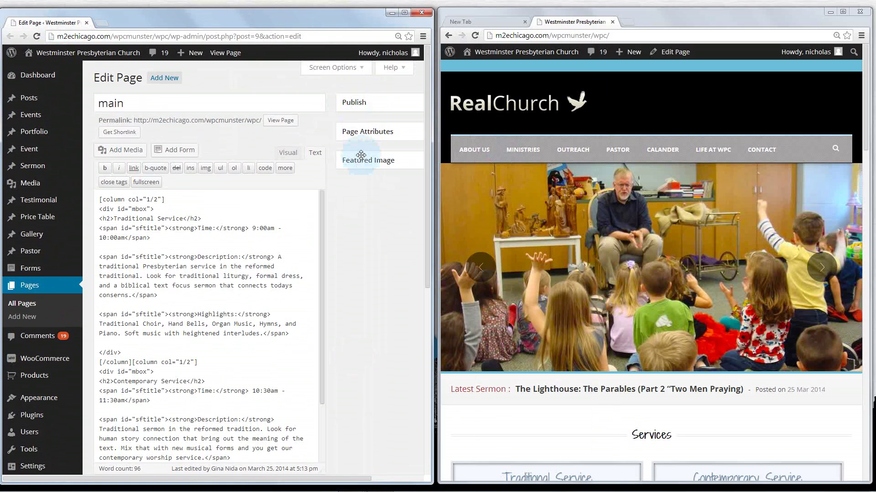
left_click(371, 104)
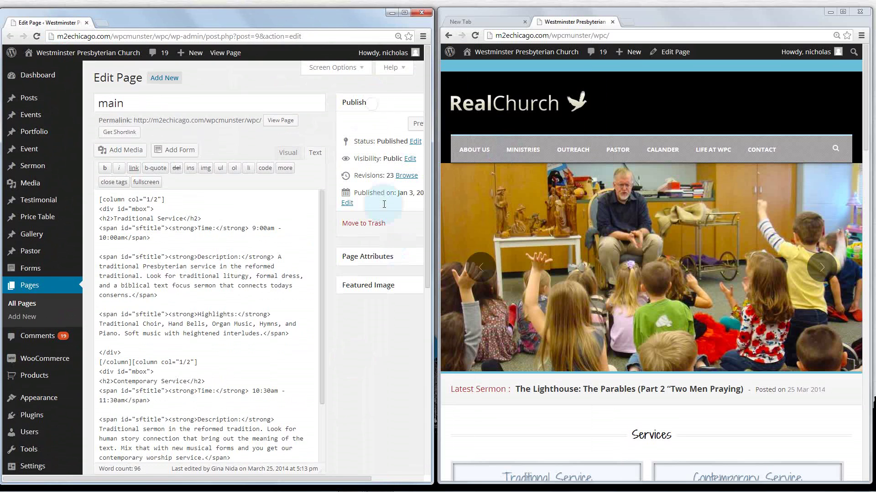
left_click(393, 250)
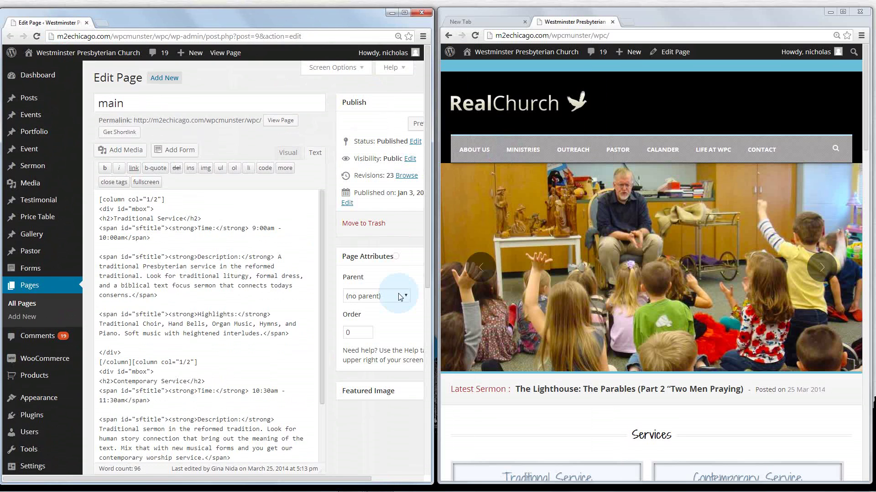
left_click(385, 391)
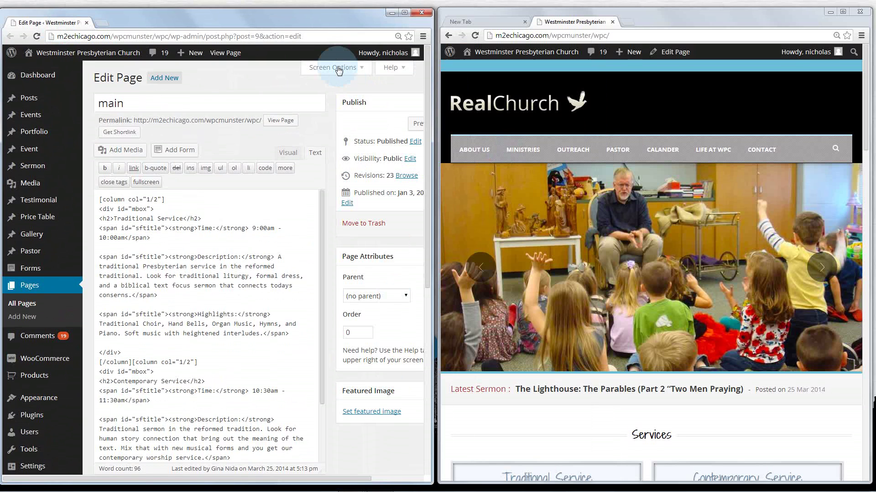
Set Screen Options to 1 column, hiding Author, Slug, Excerpt, Discussion, Custom Fields and Quick Page/Post Redirect
left_click(342, 68)
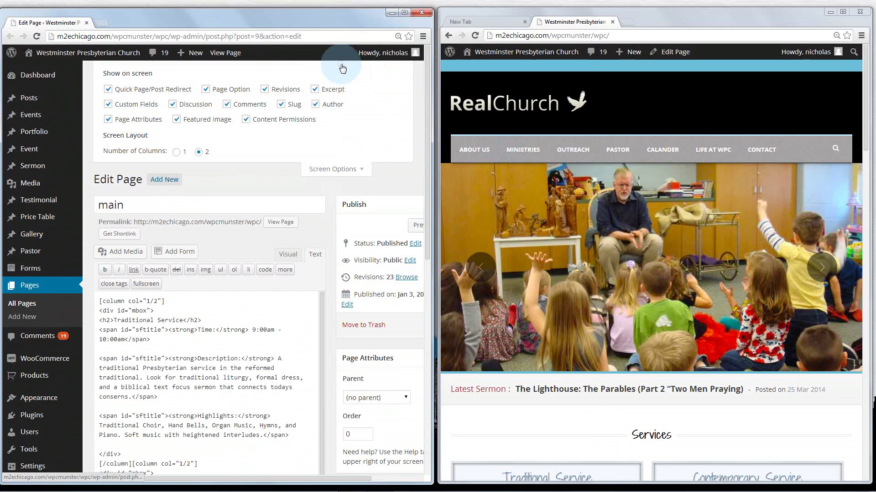
left_click(176, 153)
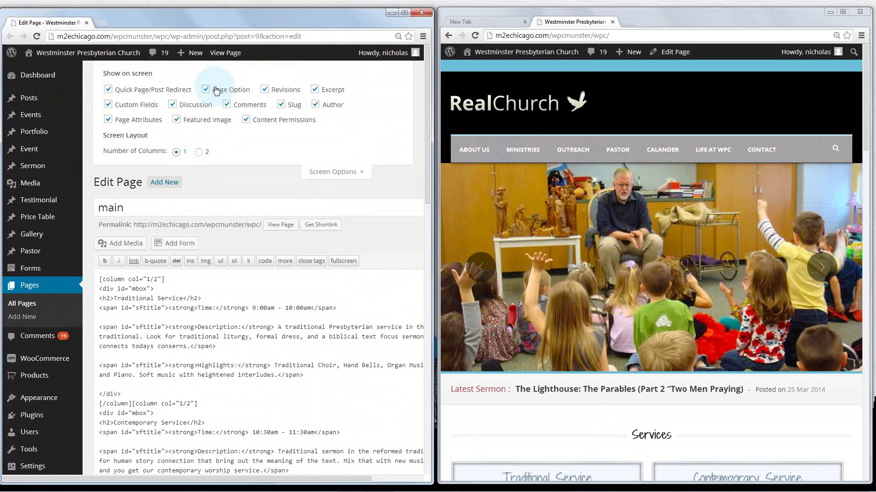
left_click(315, 104)
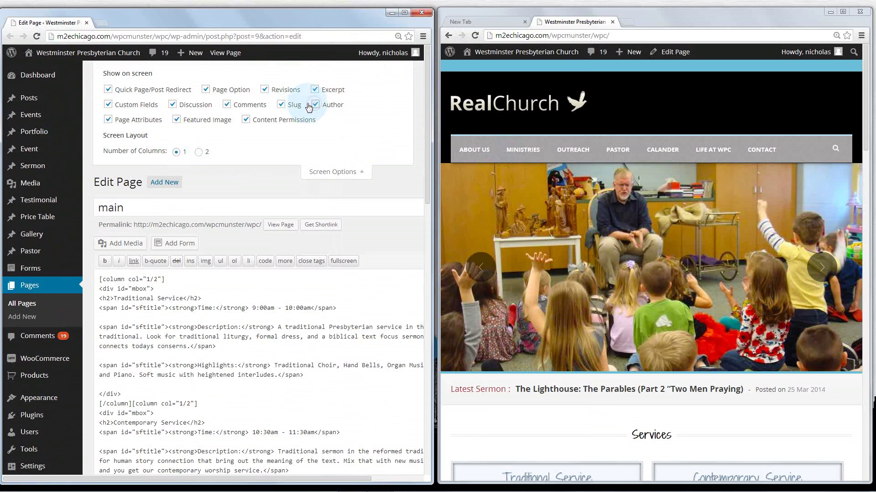
left_click(281, 104)
left_click(315, 89)
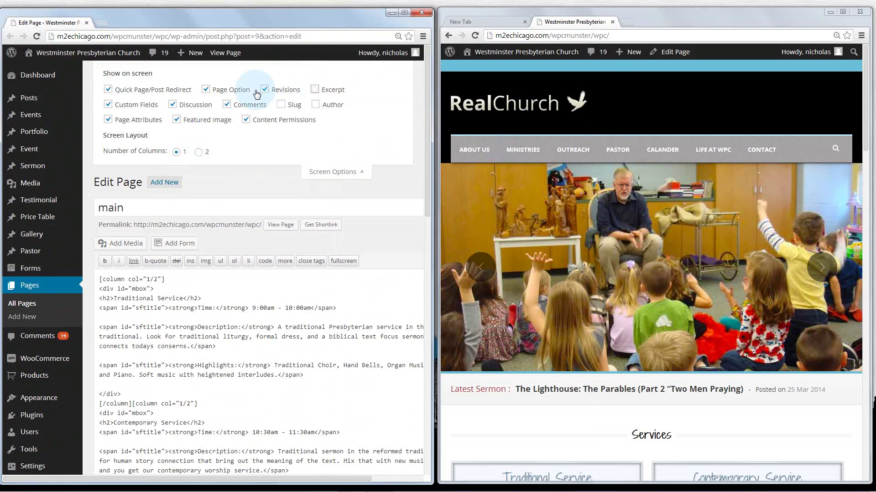
left_click(172, 106)
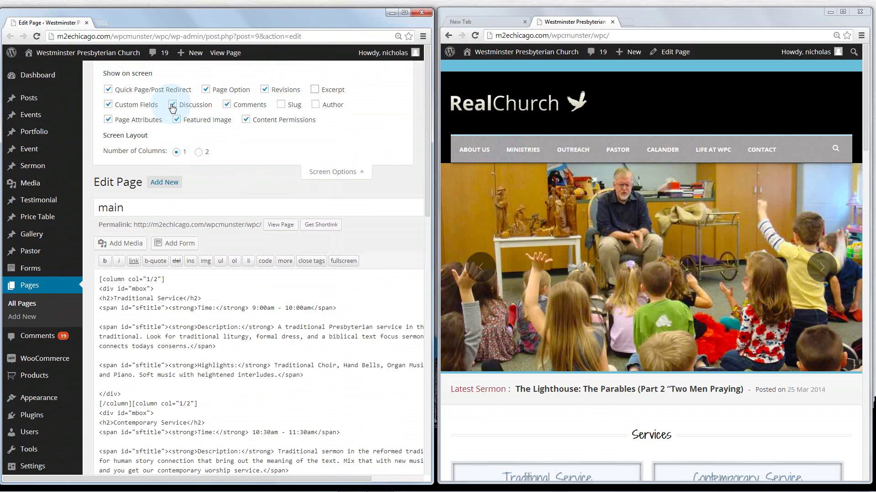
left_click(108, 104)
left_click(108, 90)
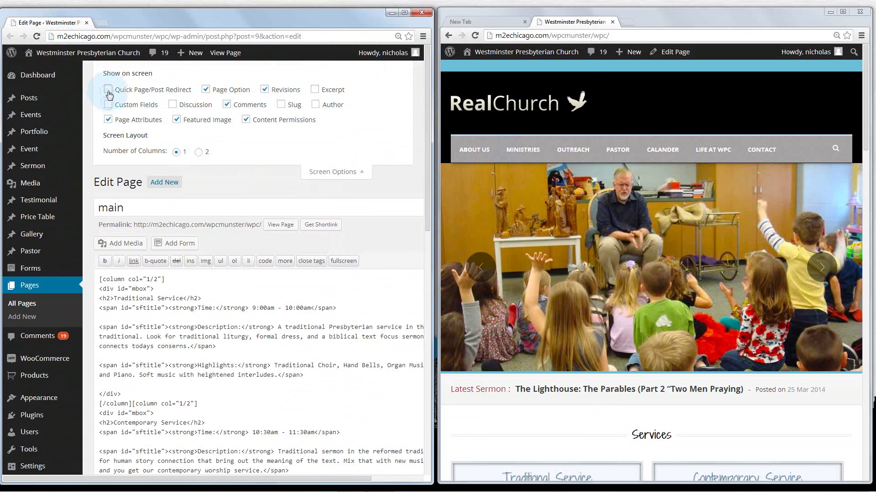
left_click(327, 173)
left_click_drag(430, 185, 425, 274)
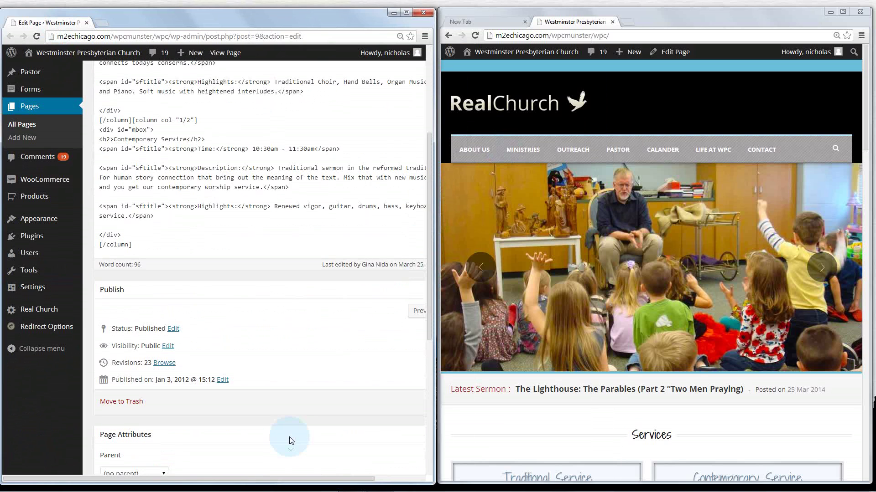
key("ctrl+minus")
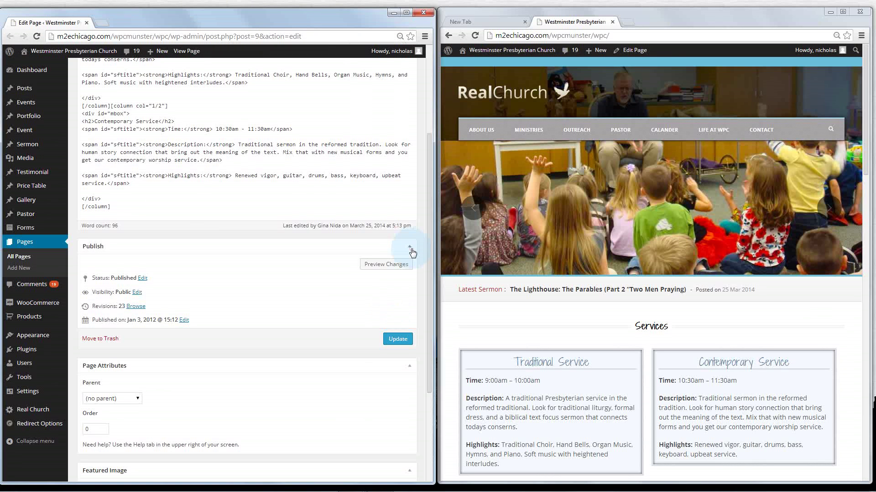
left_click(412, 252)
left_click(408, 292)
left_click(408, 325)
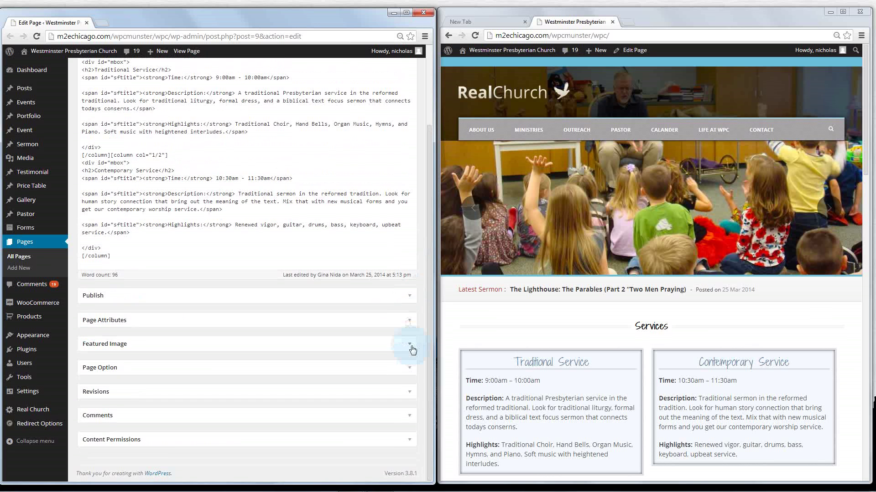
left_click_drag(181, 293, 181, 293)
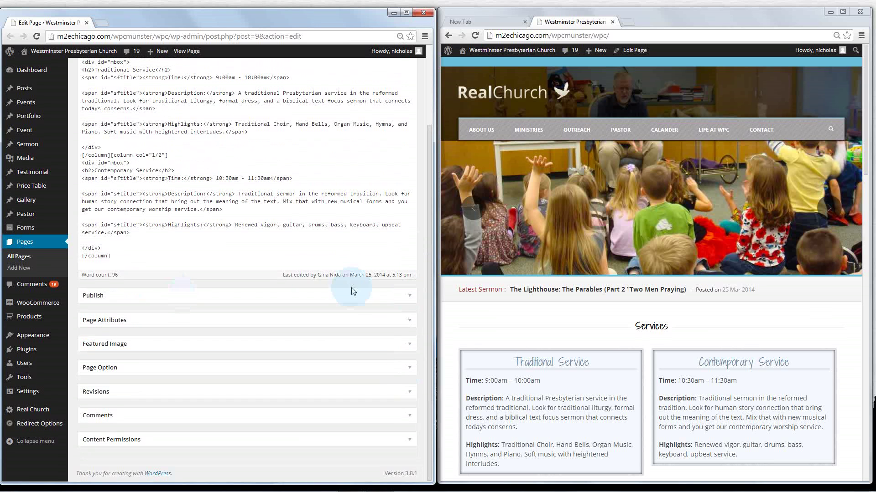
scroll(351, 287, "up", 3)
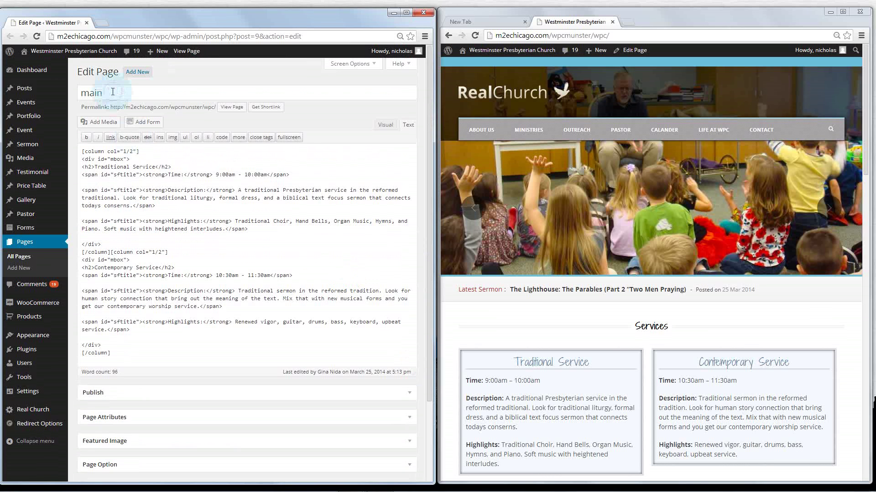
left_click_drag(104, 93, 76, 92)
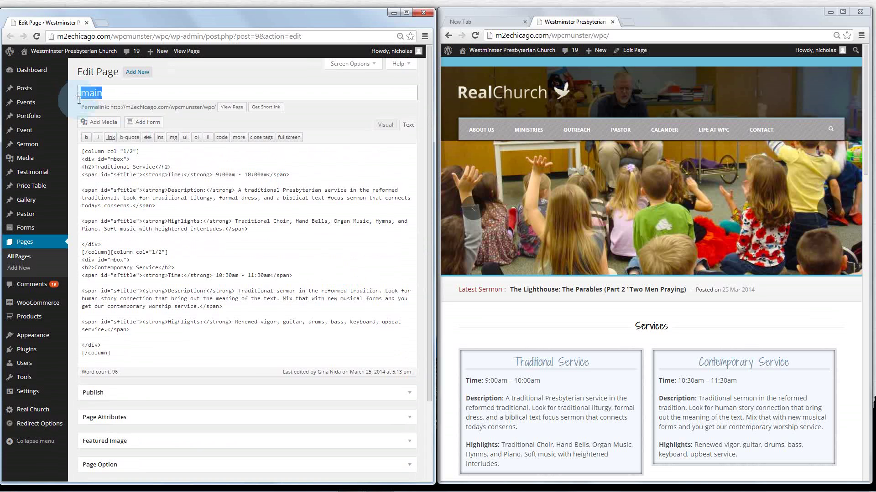
left_click(124, 91)
left_click(93, 91)
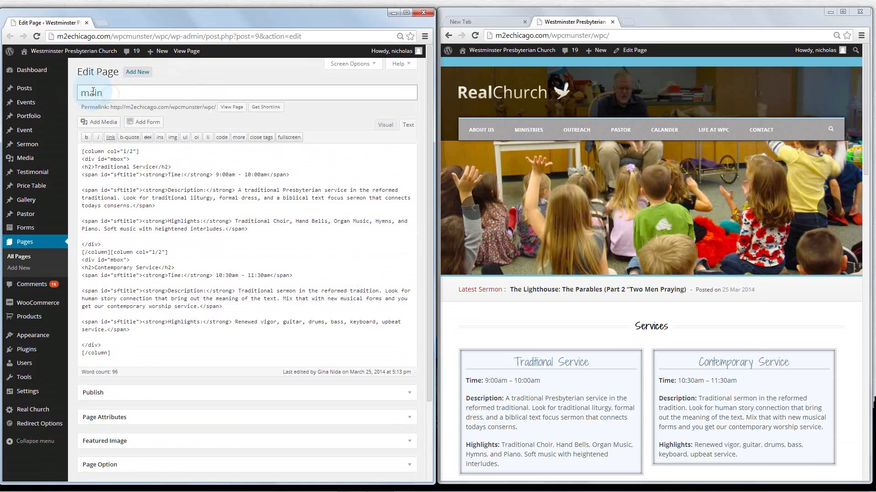
Browse the All Pages list and open the 'main' page for editing
left_click(25, 247)
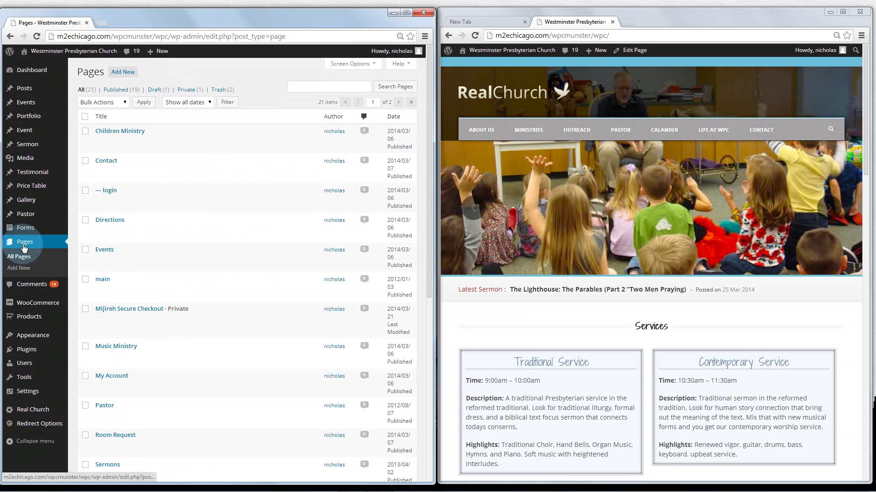
scroll(113, 134, "down", 2)
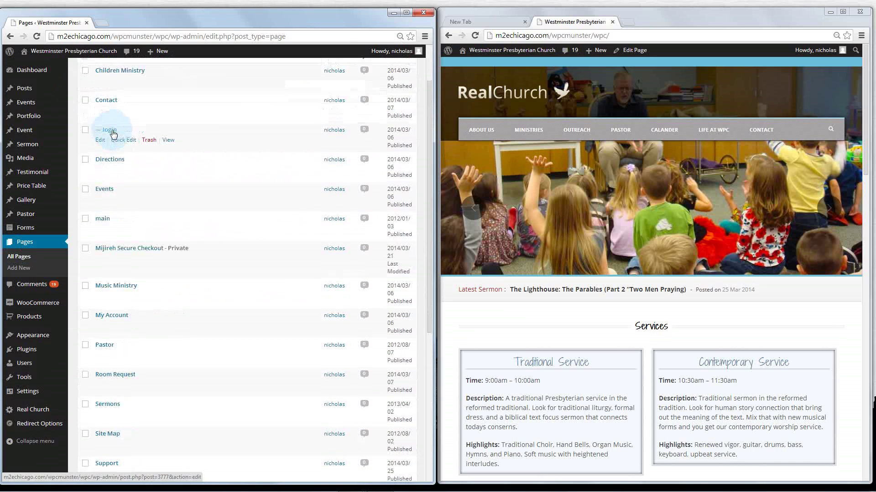
scroll(114, 135, "down", 5)
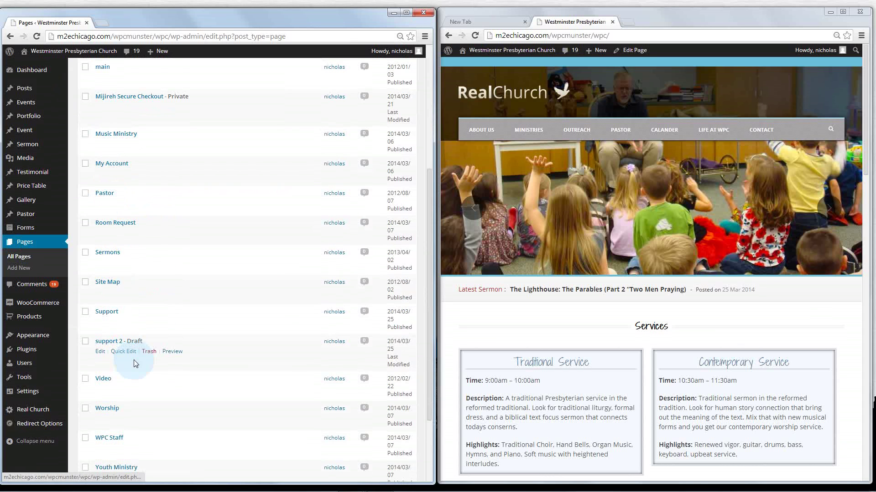
scroll(133, 360, "down", 1)
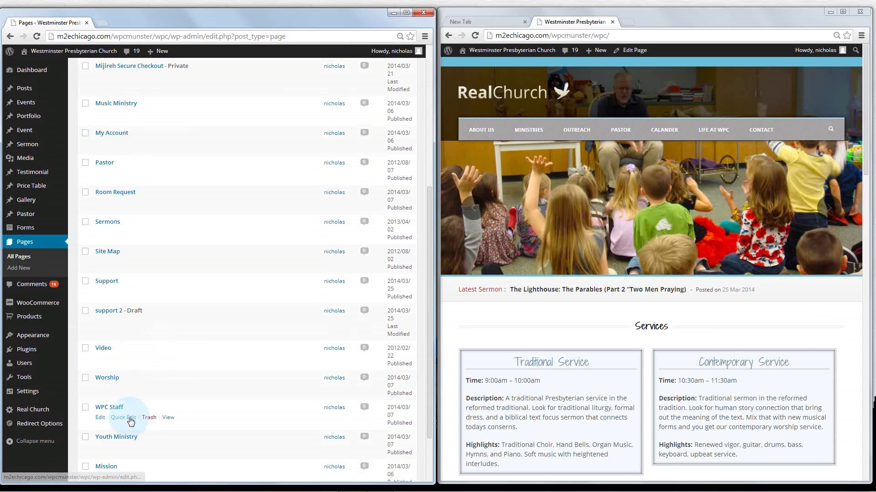
scroll(170, 401, "down", 3)
scroll(170, 401, "up", 6)
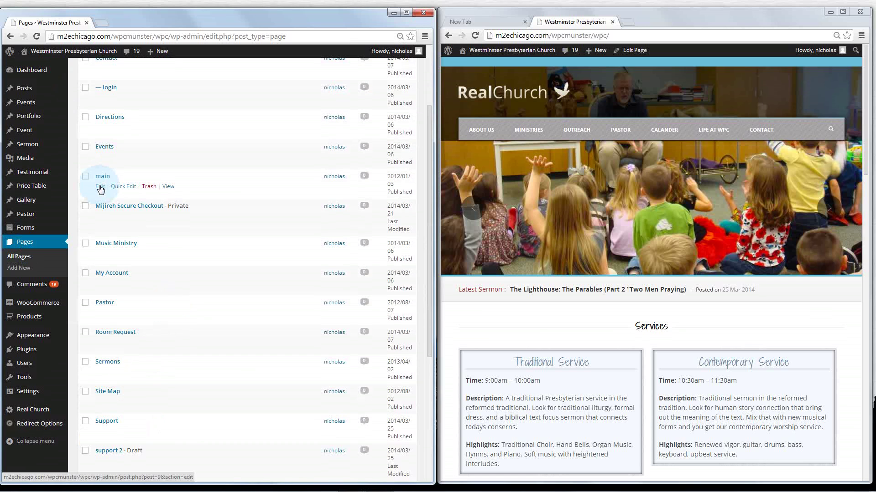
left_click(100, 186)
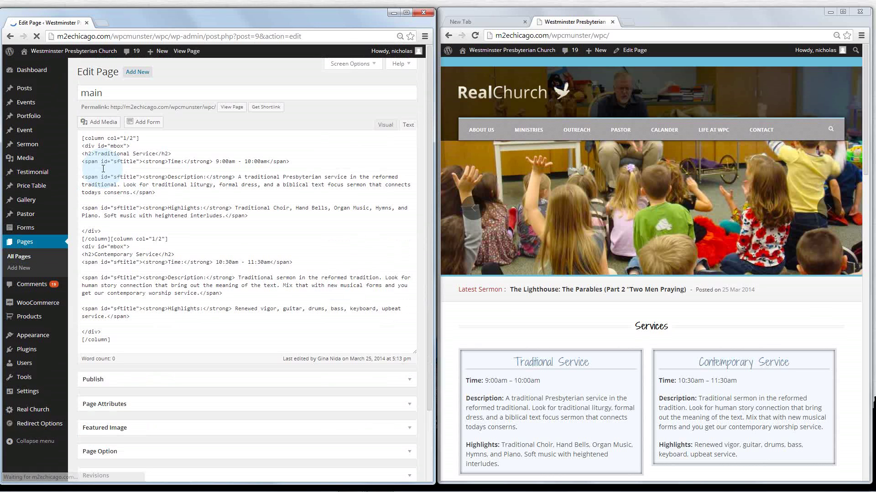
Preview the live site's LIFE AT WPC menu, then return to the All Pages list
left_click(628, 51)
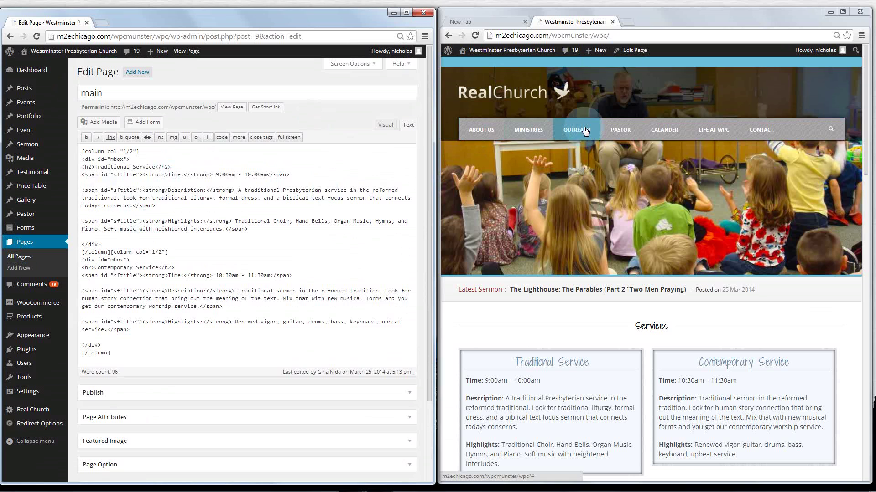
mouse_move(725, 132)
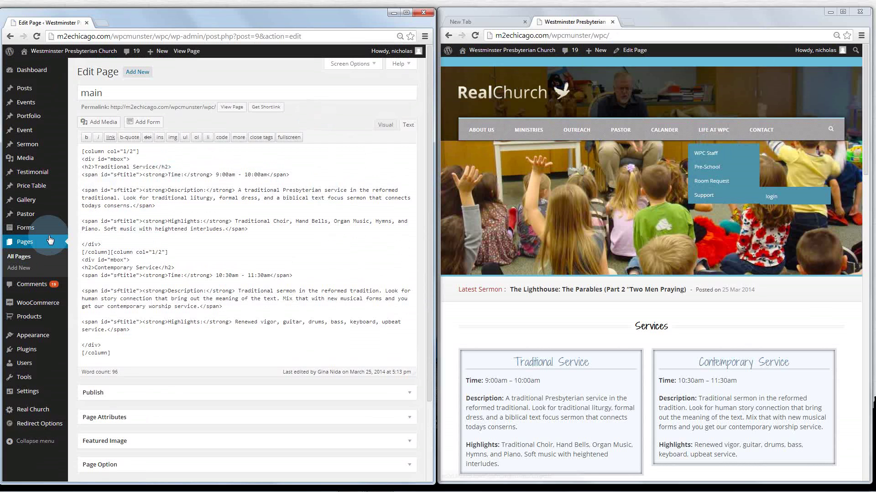
left_click(24, 243)
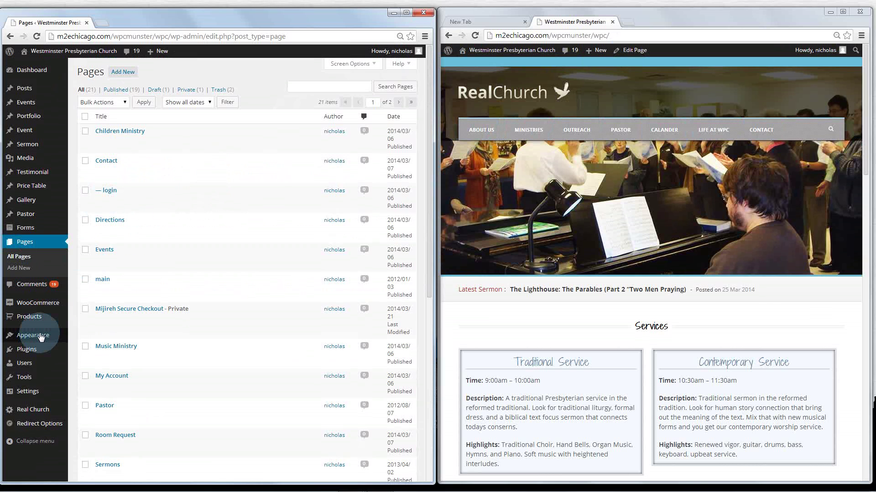
In Appearance > Menus, lift Children Ministry out of Ministries and nest About Us beneath Ministries
mouse_move(40, 339)
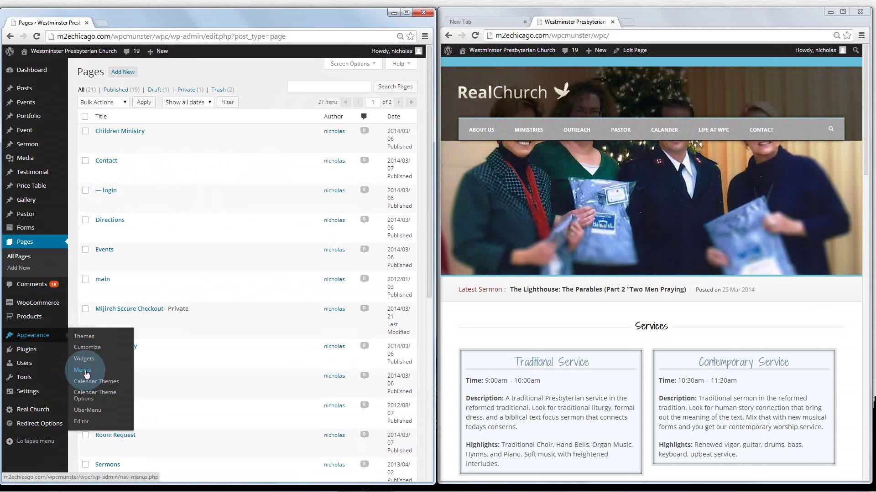
left_click(85, 374)
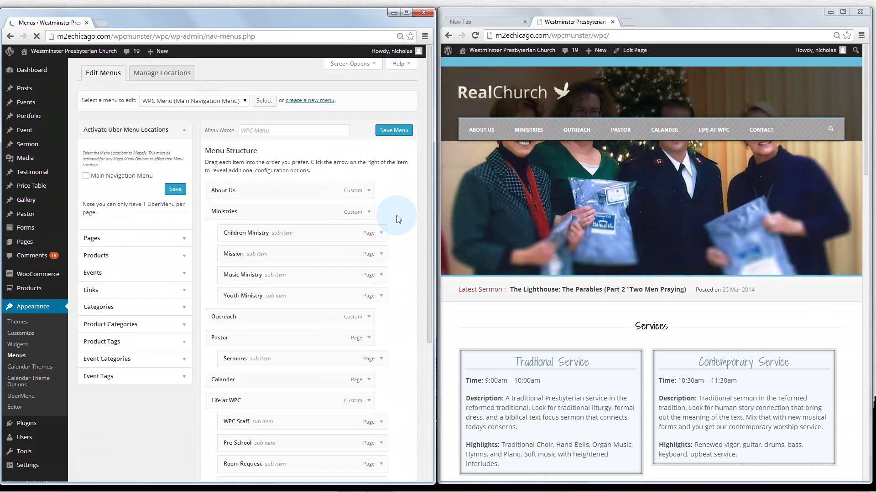
scroll(273, 267, "down", 1)
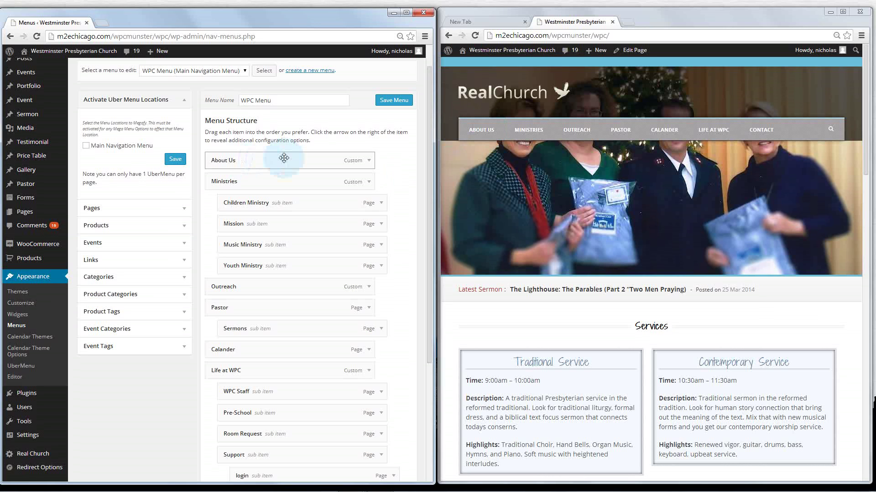
mouse_move(530, 132)
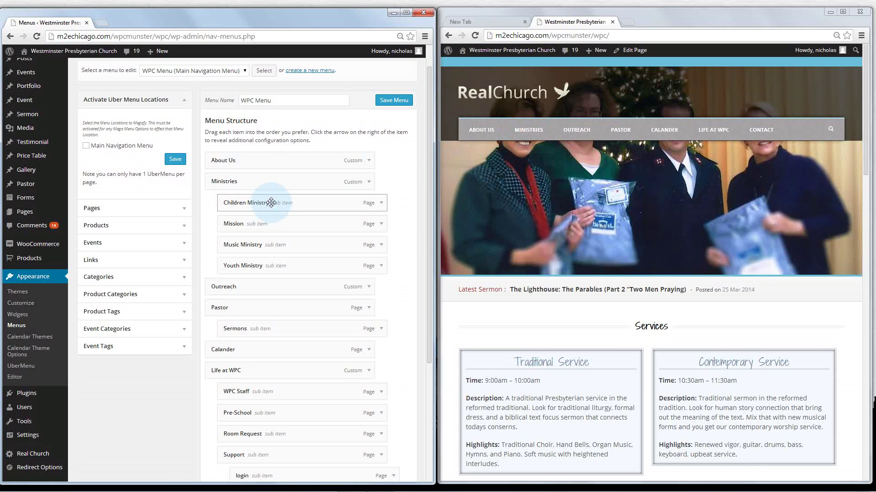
mouse_move(271, 203)
left_mouse_down()
mouse_move(251, 203)
mouse_move(256, 178)
mouse_move(258, 203)
left_mouse_up()
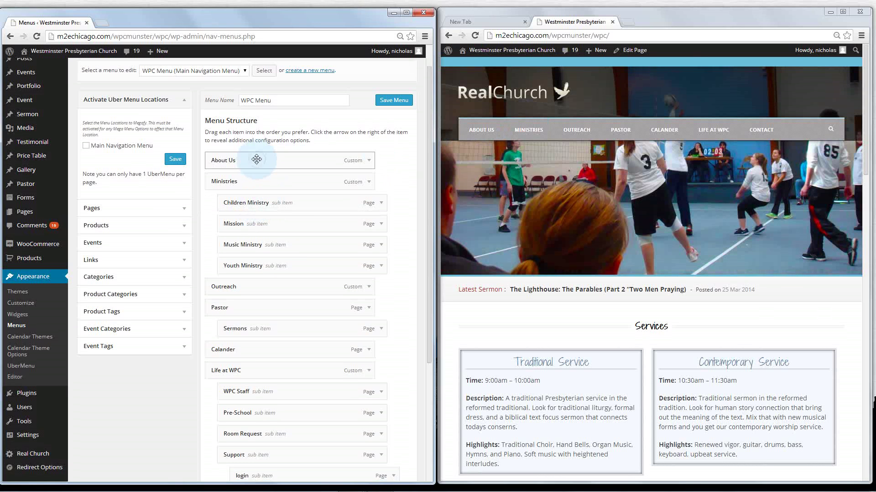
left_click_drag(256, 161, 259, 178)
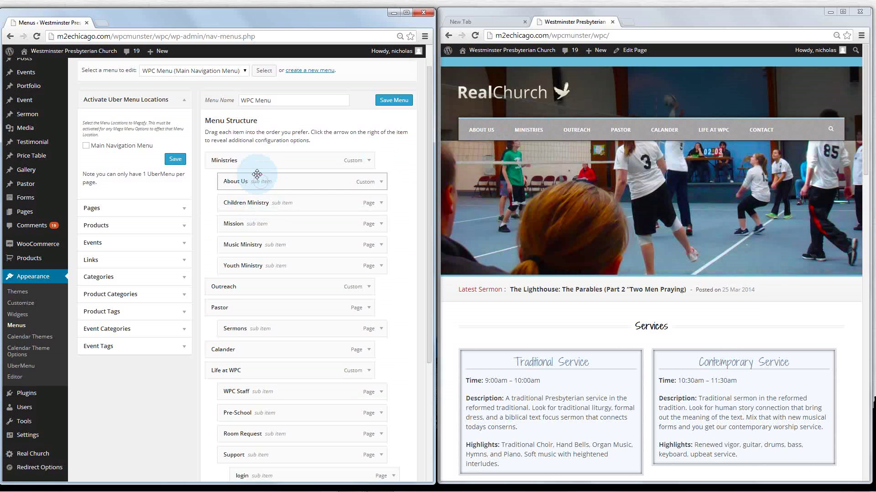
Save the WPC Menu with About Us nested and reload the live site to check the submenu
left_click(399, 103)
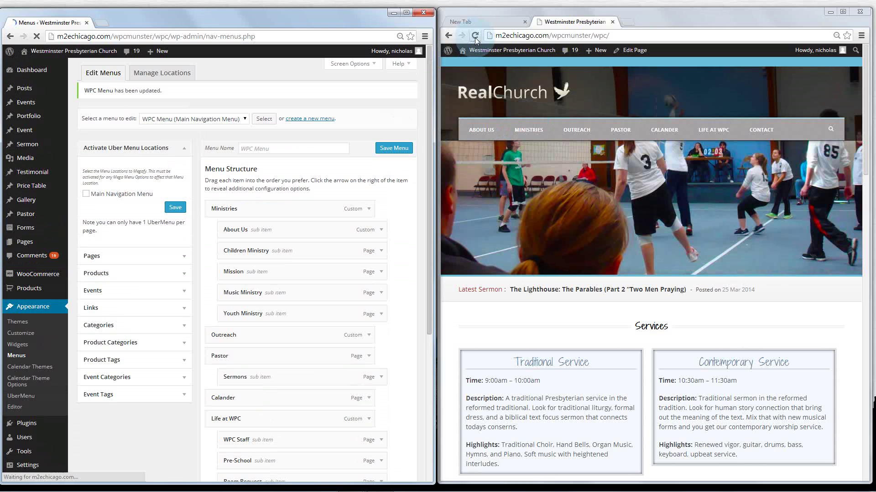
left_click(475, 37)
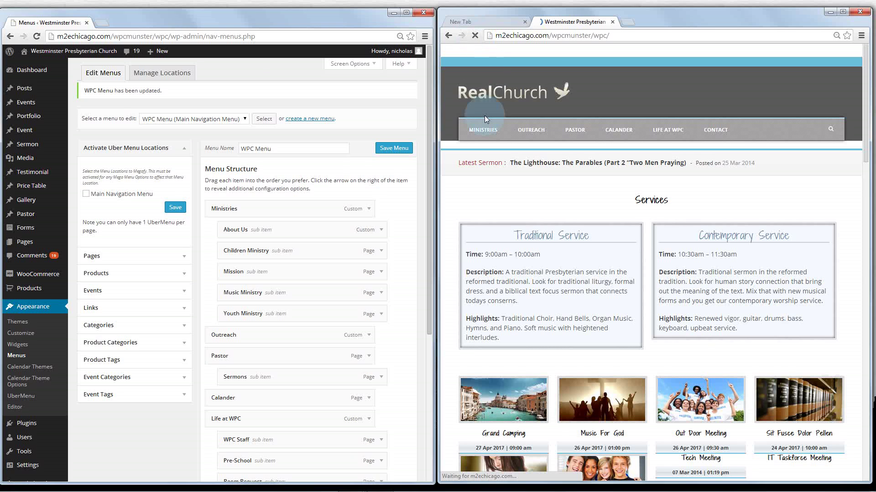
mouse_move(485, 132)
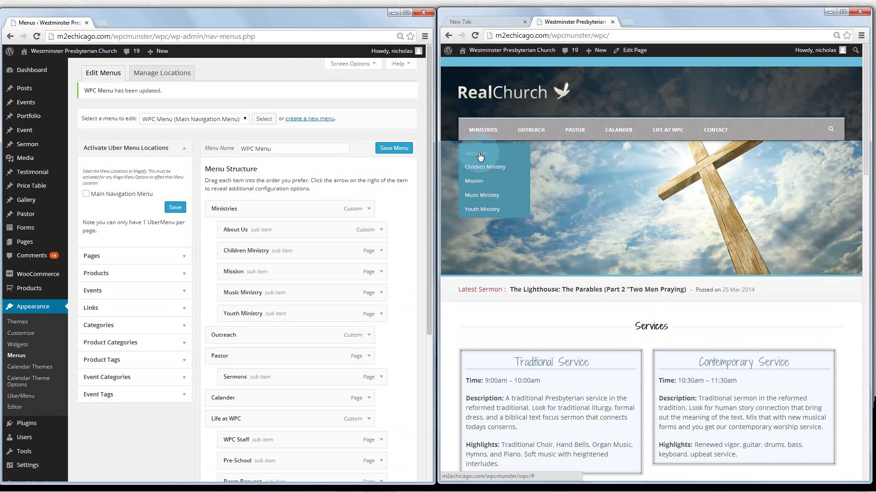
Drag About Us back to top level above Ministries and save the menu
left_click(271, 230)
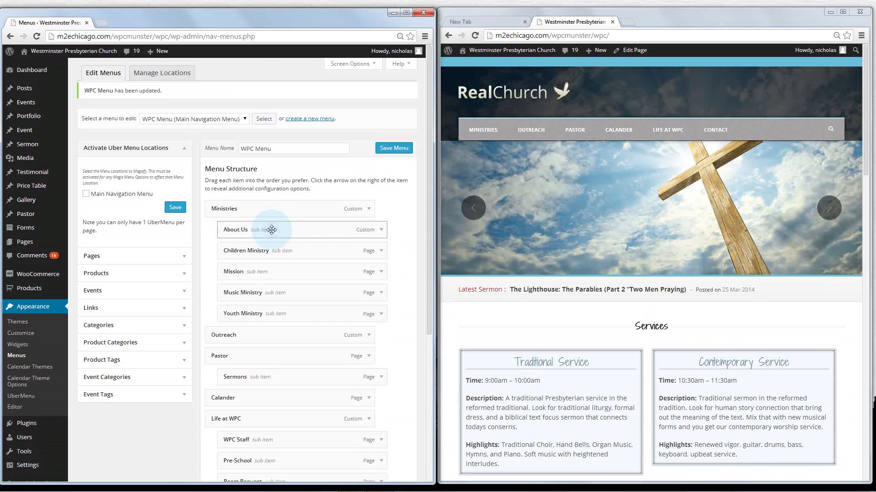
left_click_drag(271, 229, 263, 205)
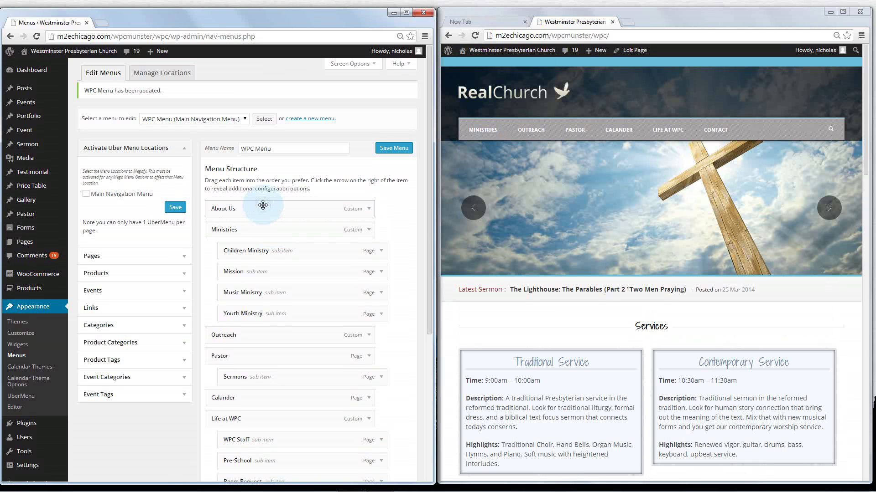
left_click(395, 149)
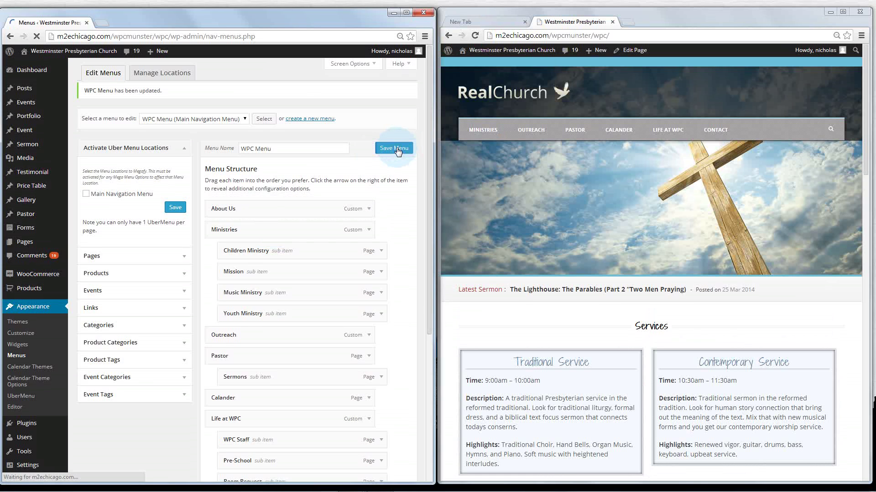
left_click(383, 157)
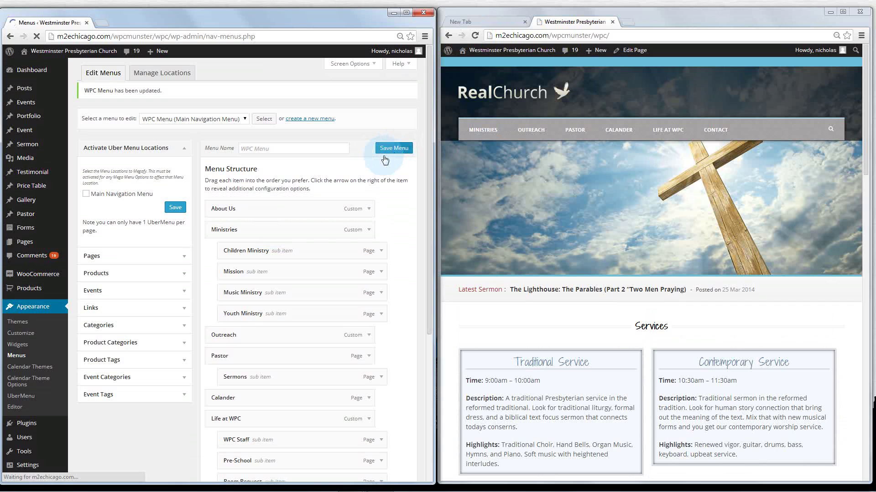
left_click(367, 159)
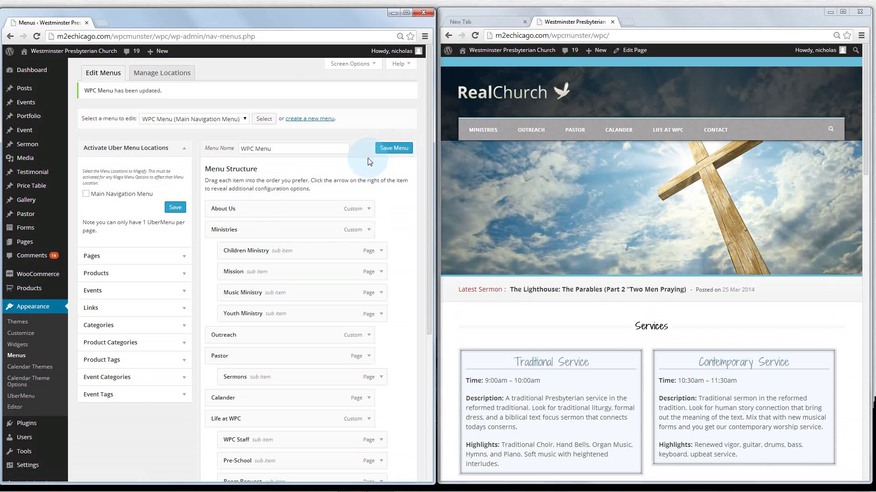
Expand the Pages, Products, Events, Custom Links, Categories, Product Tags, Event Categories and Event Tags panels
left_click(183, 257)
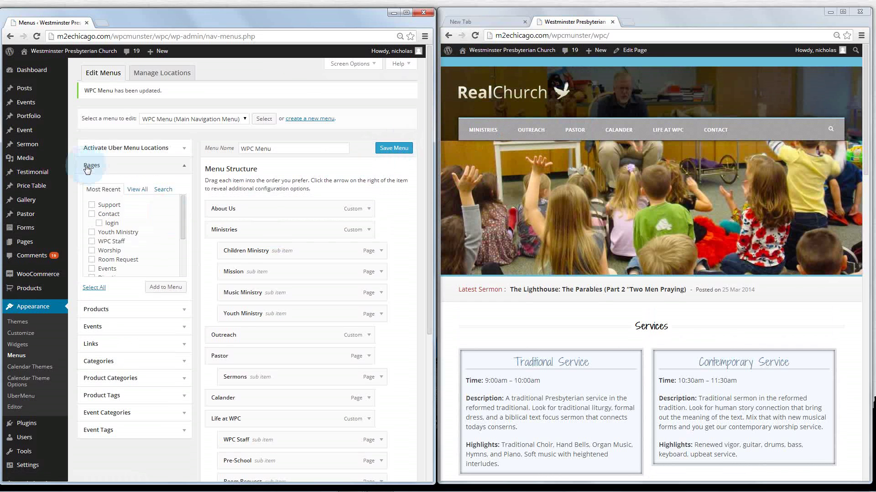
left_click(182, 309)
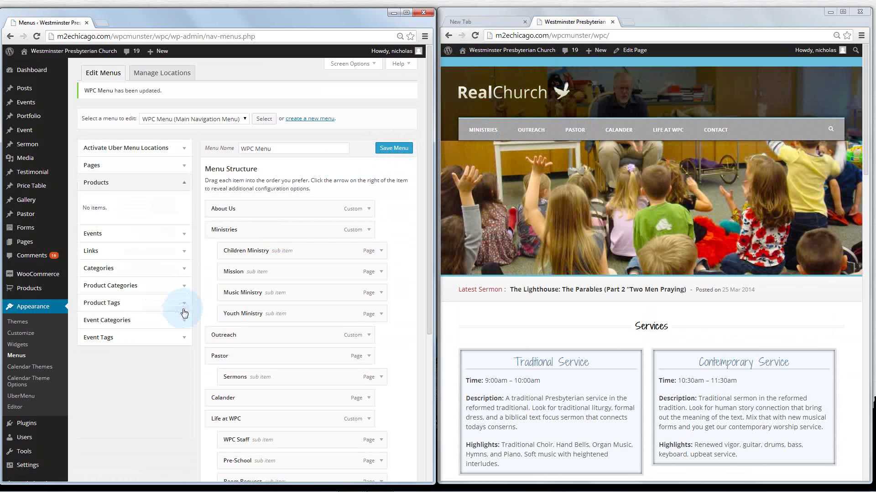
left_click(167, 233)
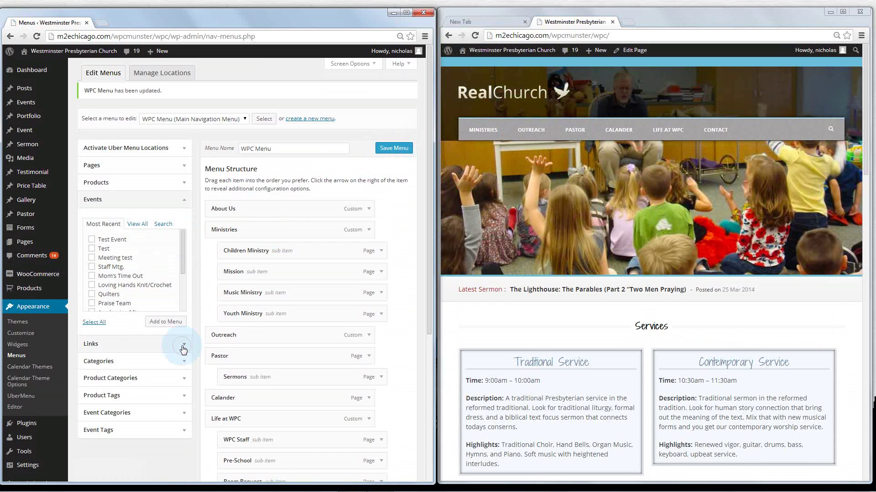
left_click(185, 344)
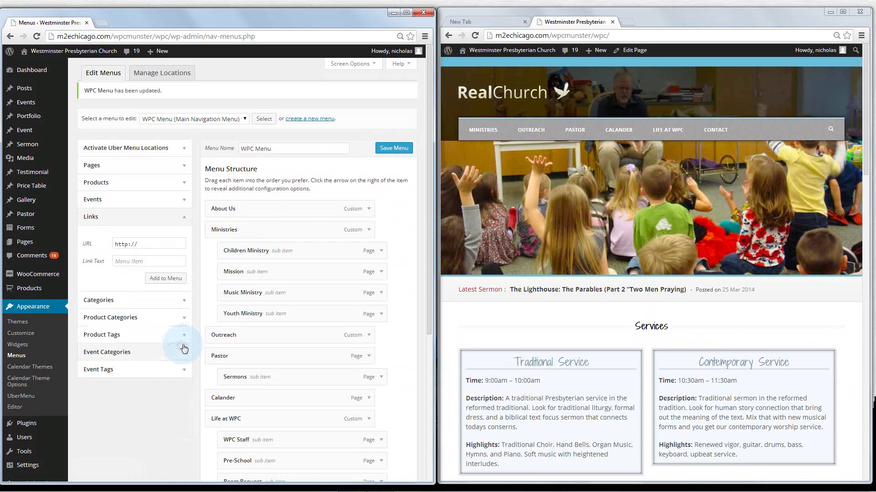
left_click(184, 302)
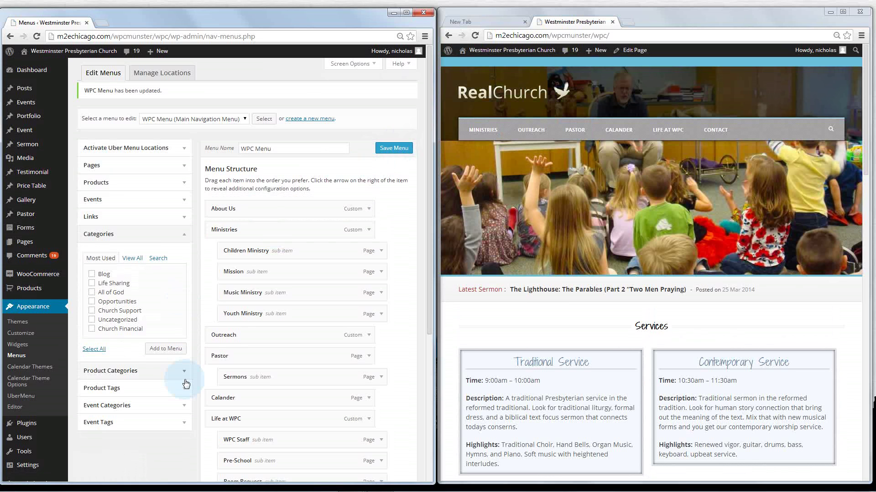
left_click(187, 388)
left_click(184, 321)
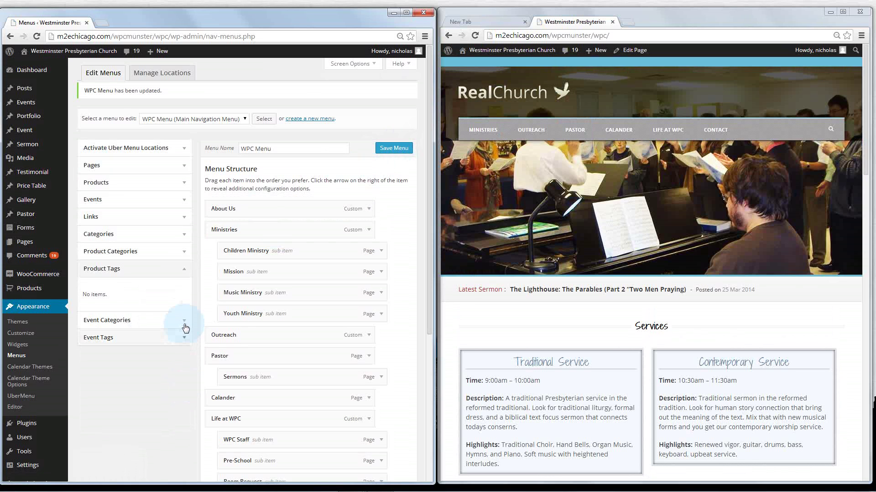
left_click(183, 337)
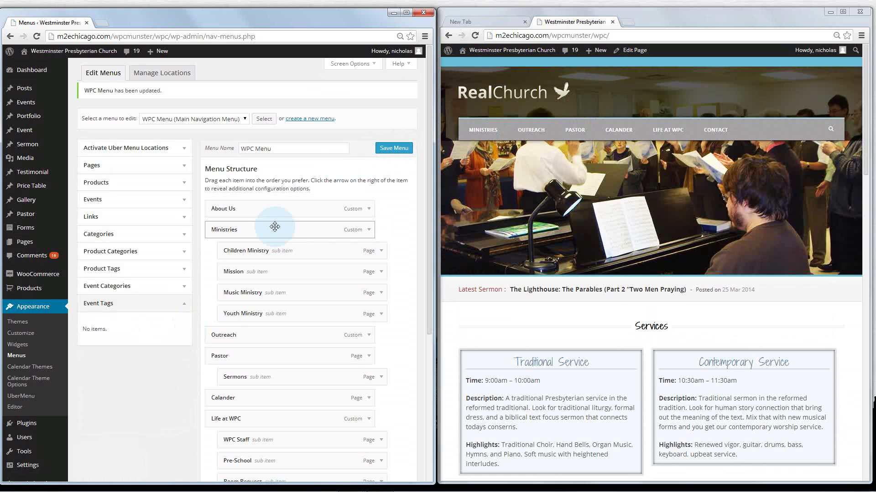
left_click(575, 133)
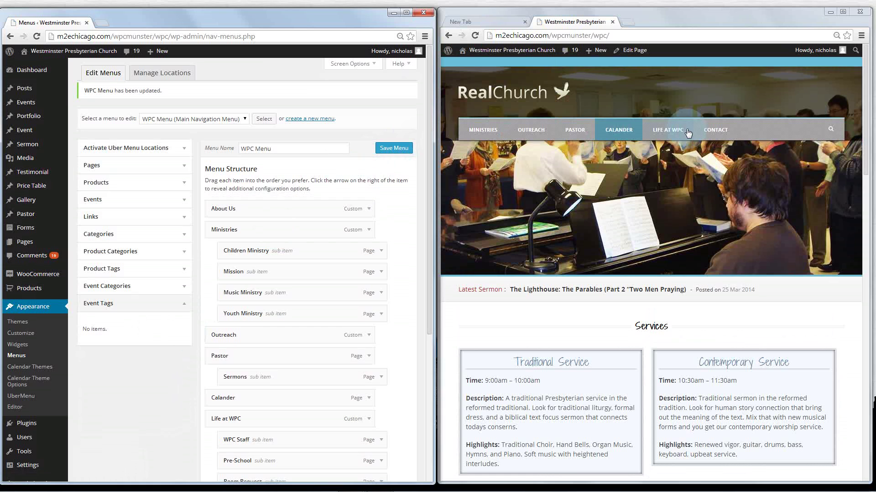
Tick the Staff Mtg. event in the Events panel and add it to the WPC Menu
left_click(185, 200)
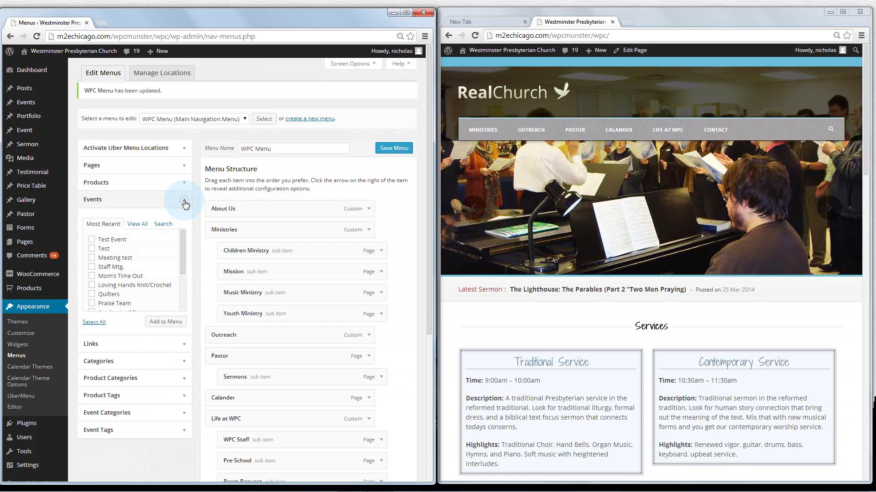
mouse_move(178, 256)
left_mouse_down()
mouse_move(178, 312)
mouse_move(179, 253)
left_mouse_up()
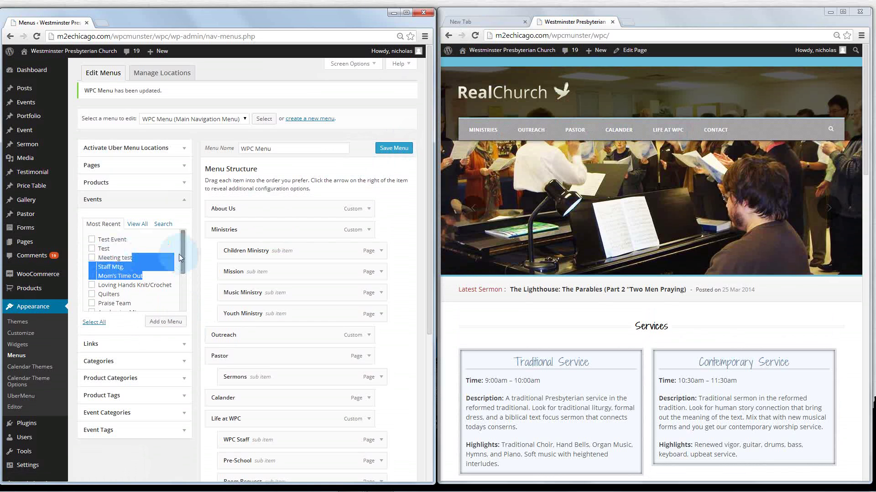
left_click(93, 259)
left_click(93, 268)
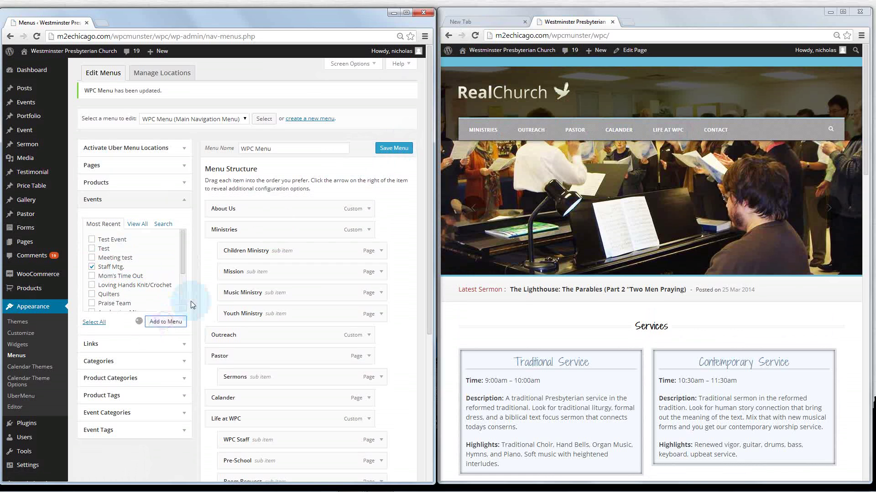
left_click(154, 324)
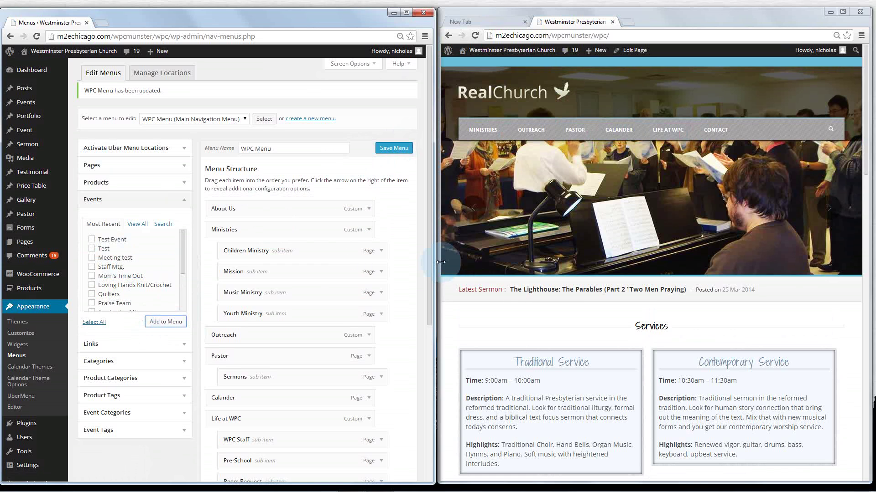
Drag Staff Mtg. under Calander as a sub item and save the menu
left_click_drag(429, 267, 423, 410)
left_click(279, 368)
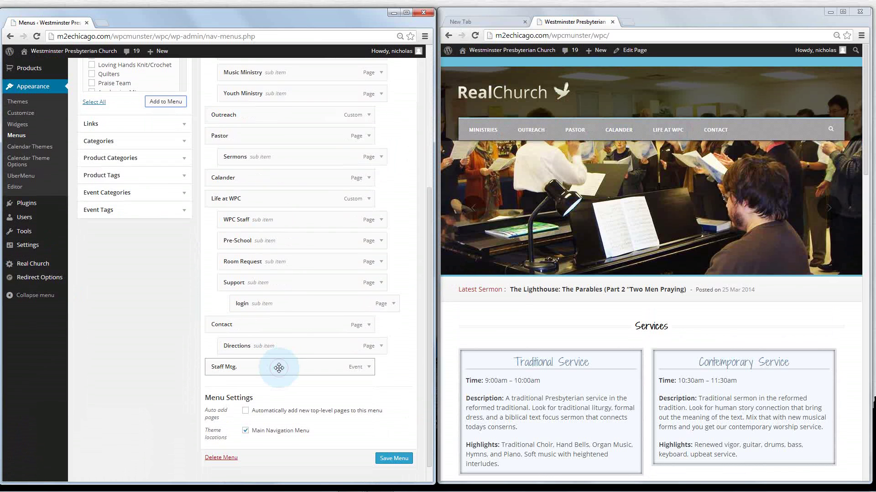
left_click_drag(278, 367, 284, 201)
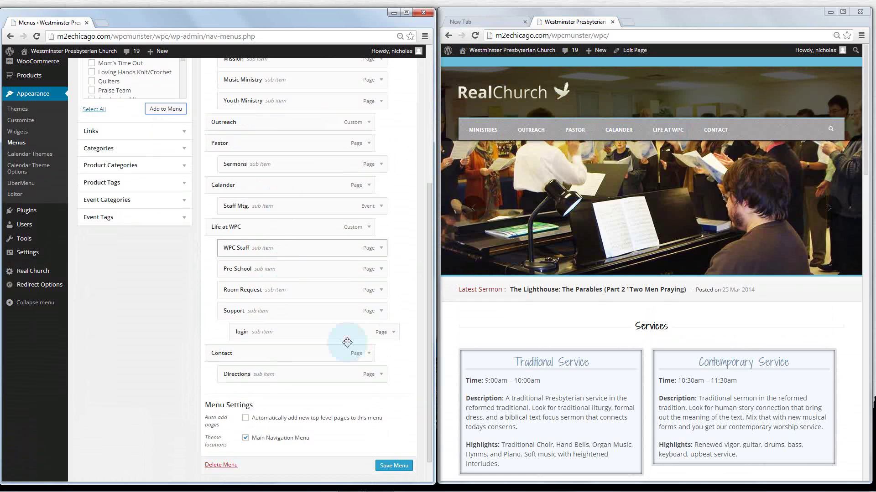
left_click(392, 466)
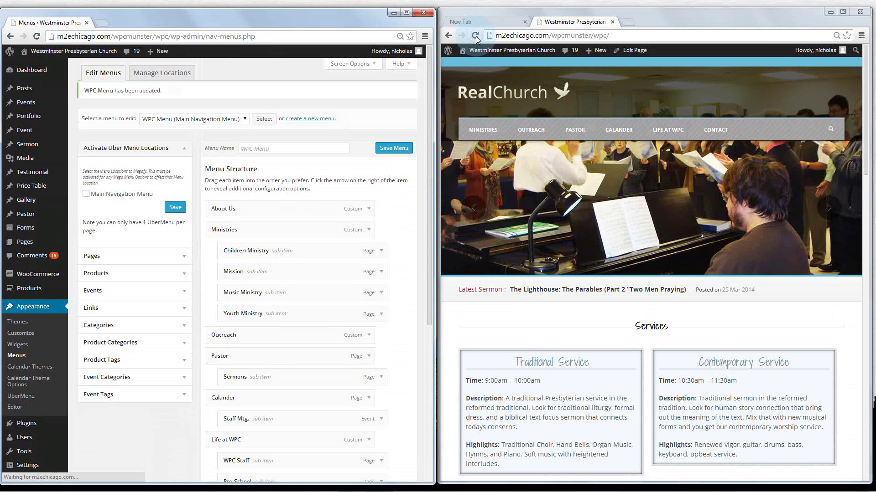
Reload the live site and open the Staff Mtg. event from the CALANDER submenu
left_click(475, 36)
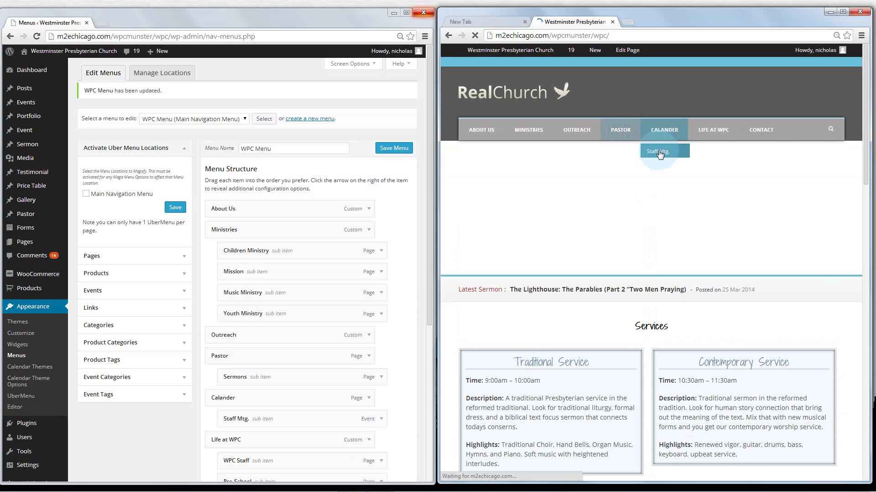
mouse_move(663, 133)
left_click(663, 155)
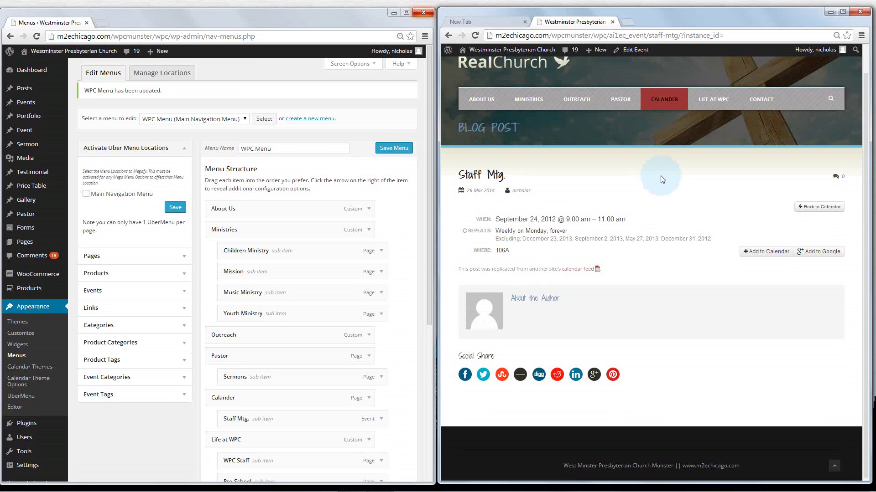
scroll(661, 179, "up", 1)
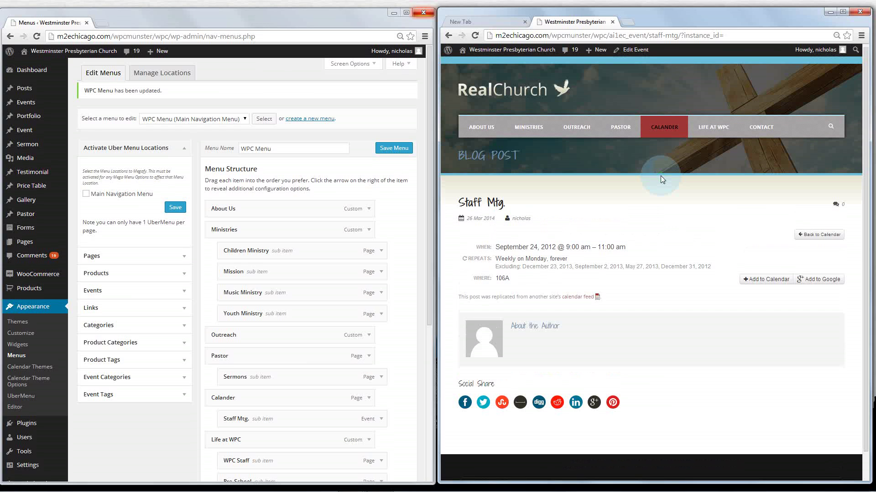
mouse_move(661, 131)
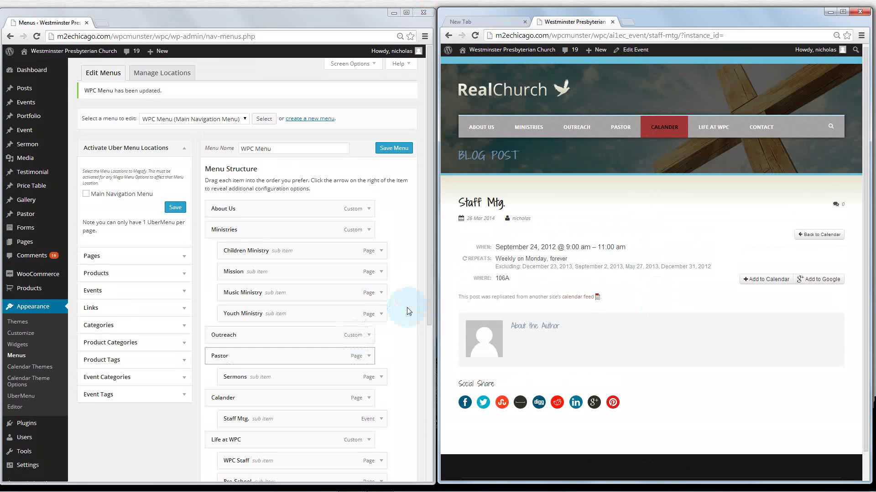
Remove the Staff Mtg. sub-item from the WPC Menu, save the menu, and reload the live site
scroll(420, 288, "down", 1)
scroll(420, 288, "down", 5)
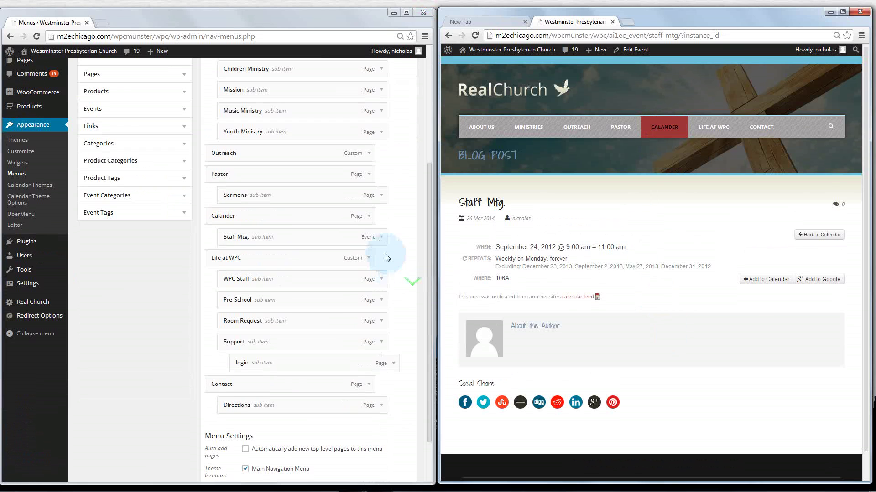
left_click(382, 237)
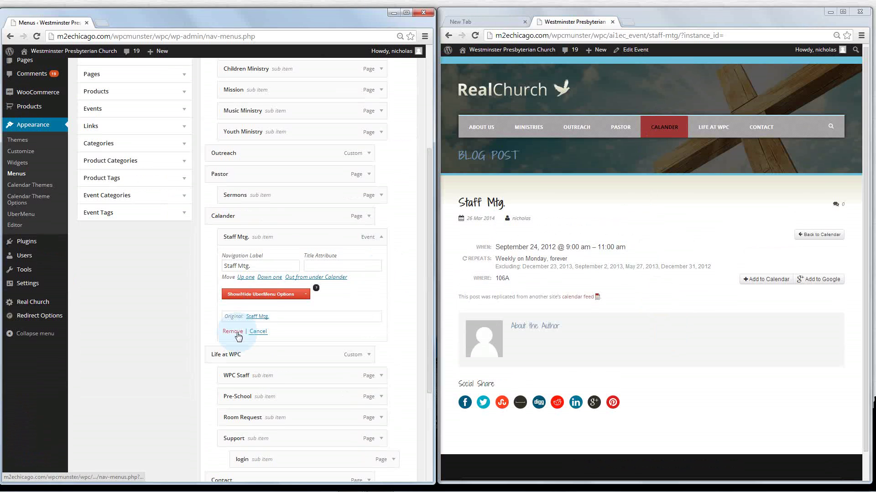
left_click(233, 332)
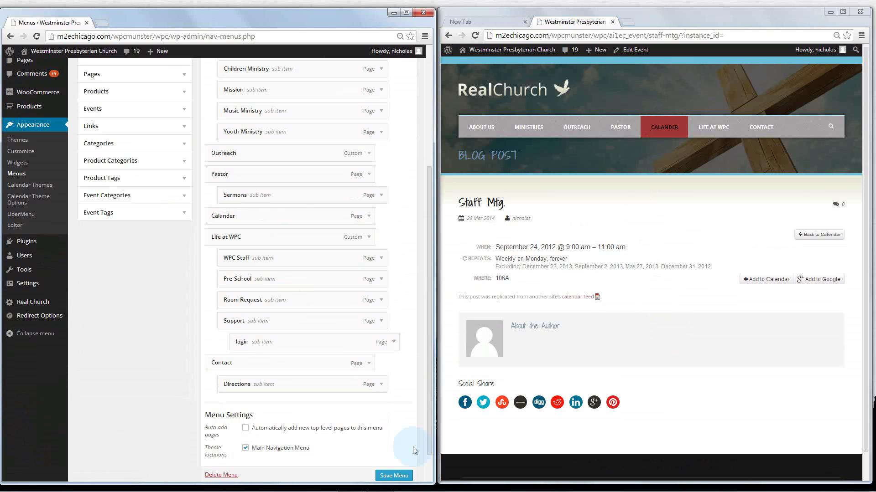
left_click(405, 475)
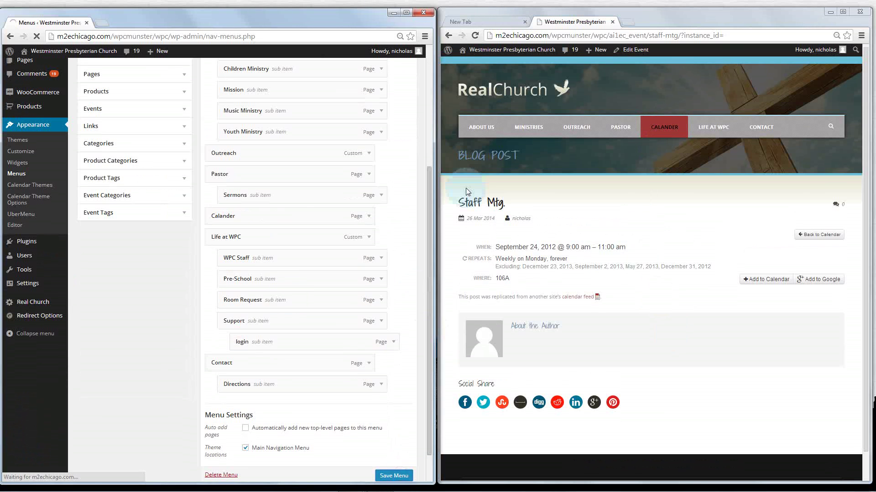
left_click(475, 36)
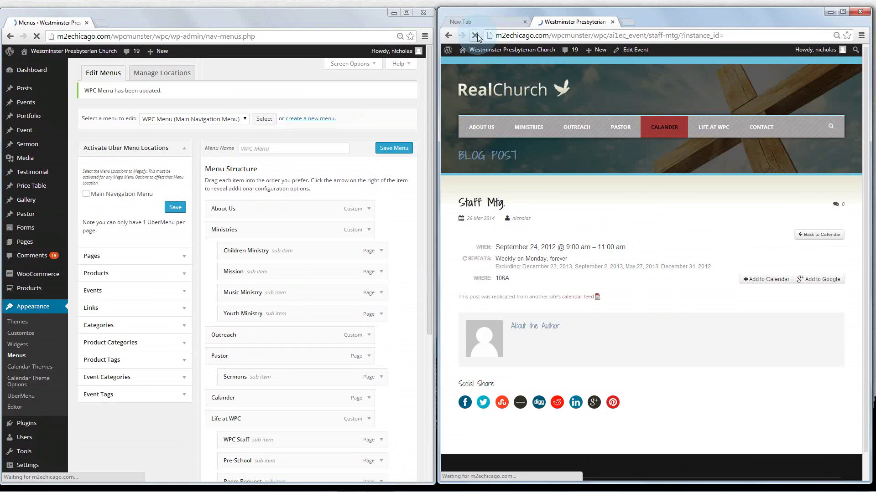
View the CALANDER events page on the live site, then return home via the RealChurch logo
left_click(669, 129)
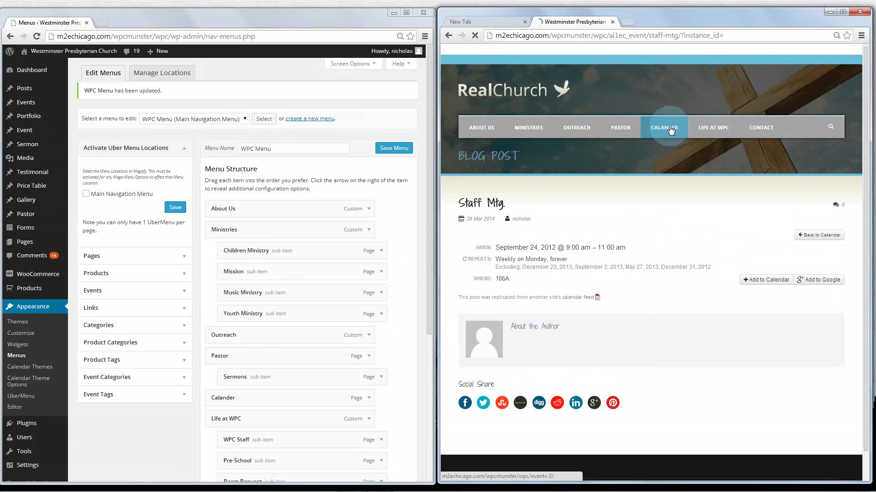
left_click(664, 132)
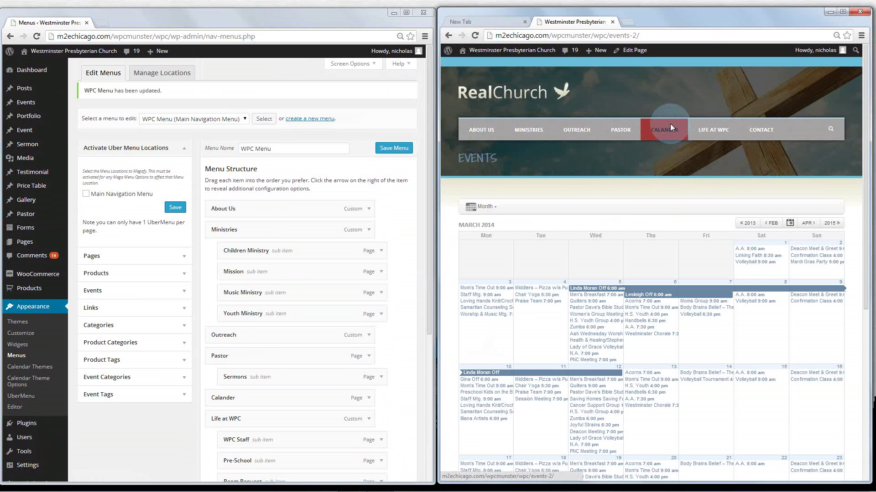
scroll(659, 199, "down", 5)
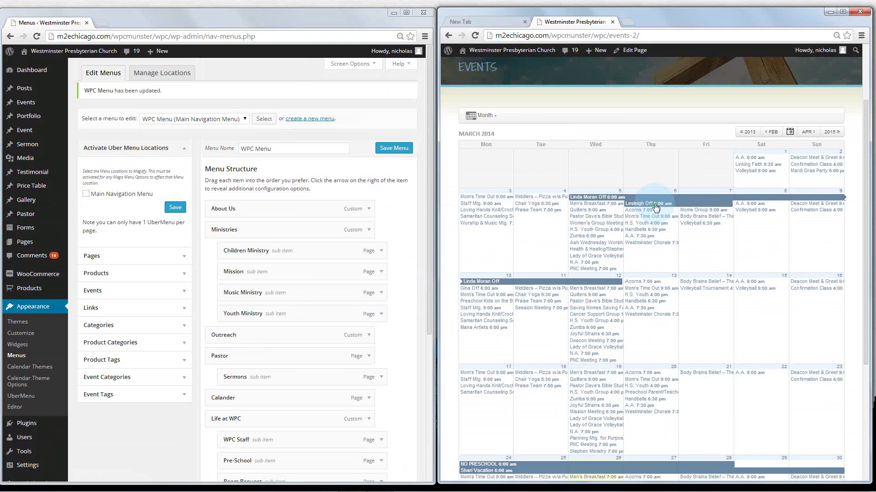
scroll(657, 206, "up", 5)
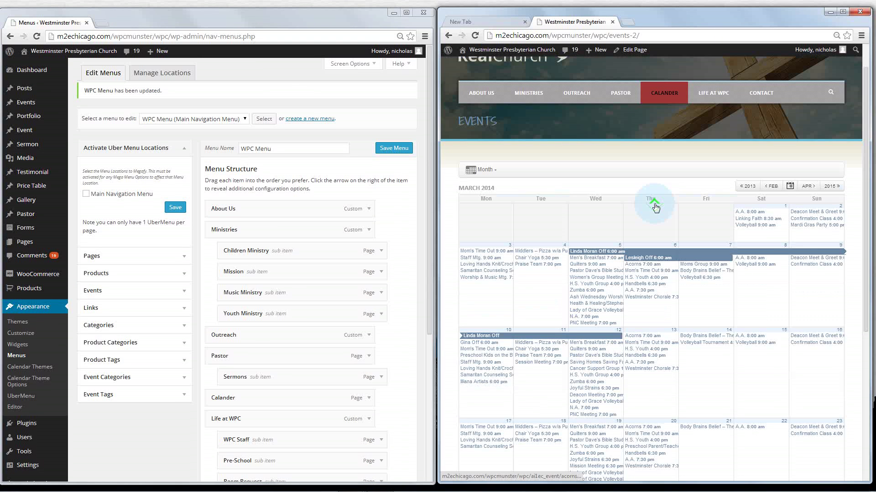
left_click(491, 96)
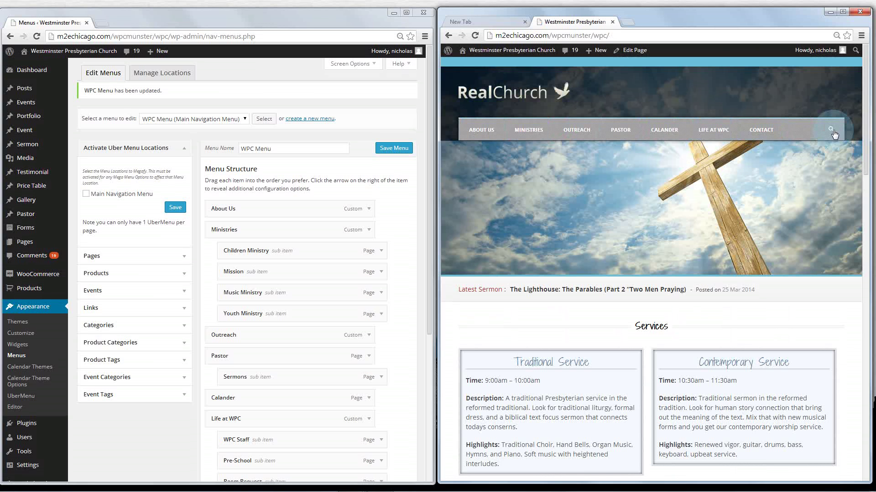
scroll(521, 235, "down", 1)
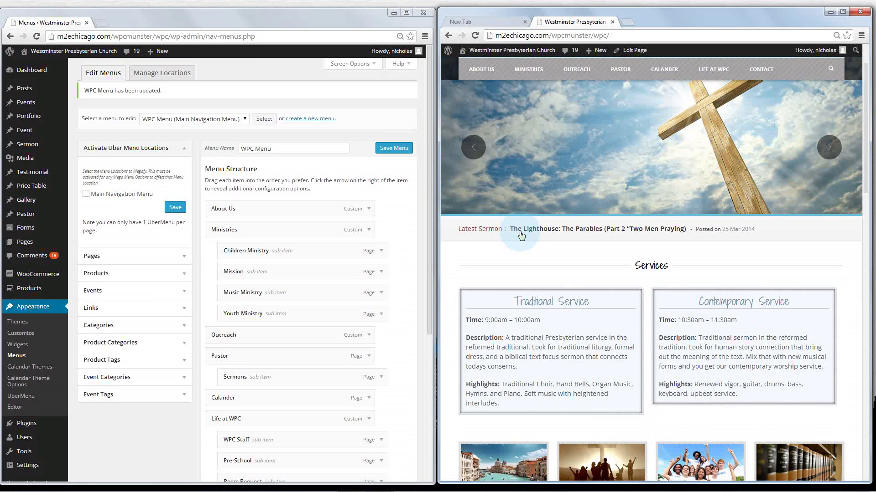
scroll(520, 232, "up", 1)
left_click(474, 209)
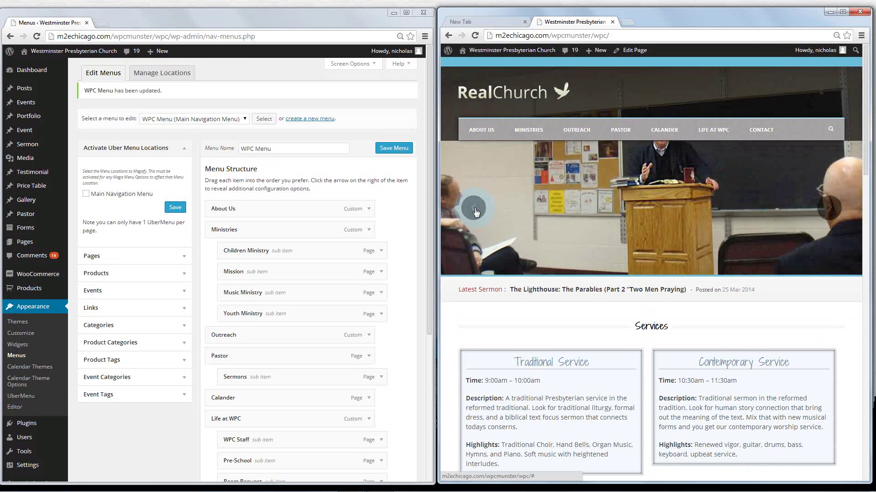
left_click(474, 209)
left_click(474, 209)
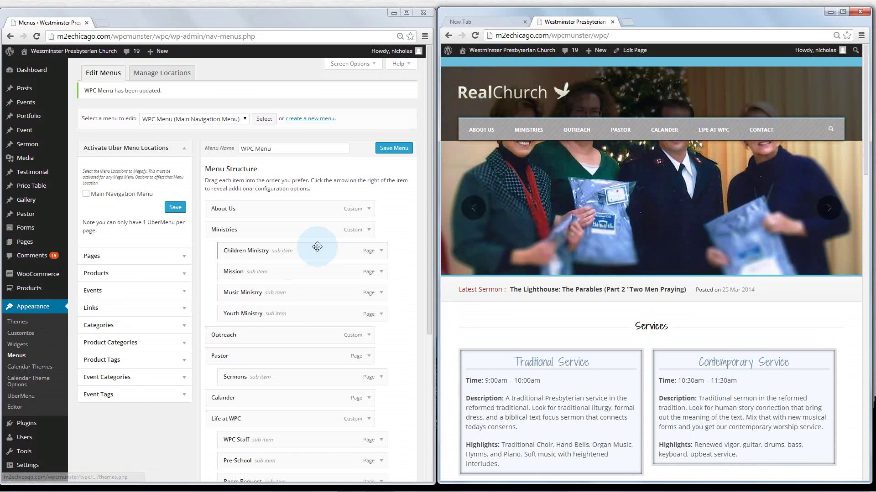
scroll(460, 313, "down", 3)
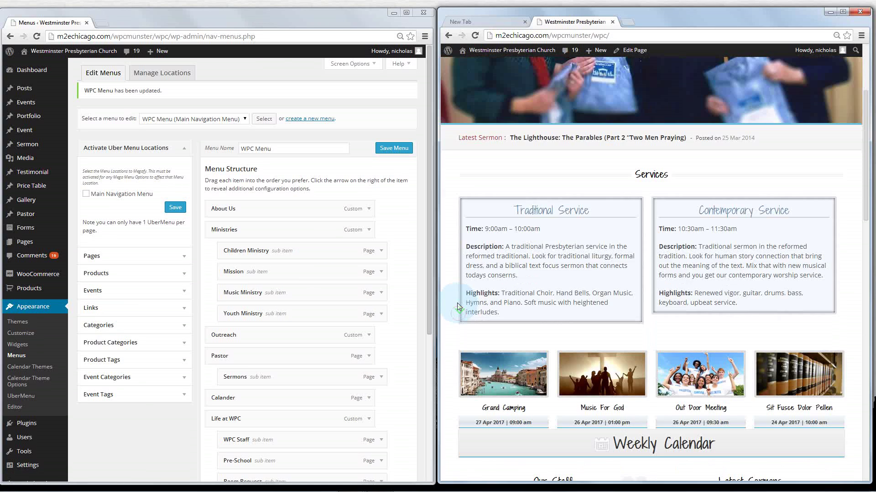
left_click_drag(457, 138, 804, 179)
left_click(793, 171)
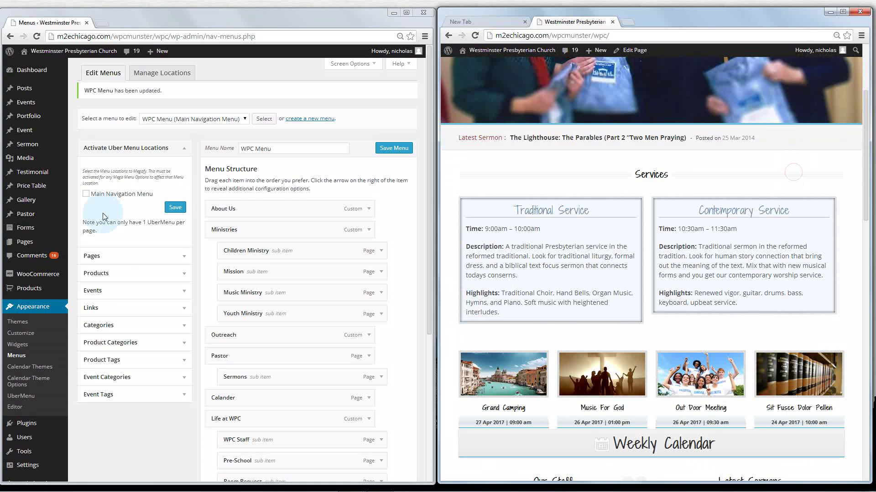
Open the 'main' page from the Pages list for editing and select its title
left_click(24, 246)
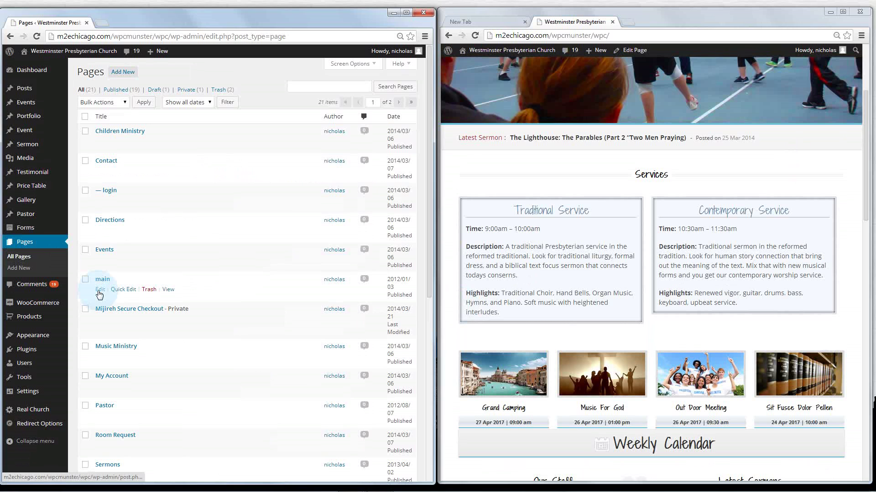
left_click(98, 291)
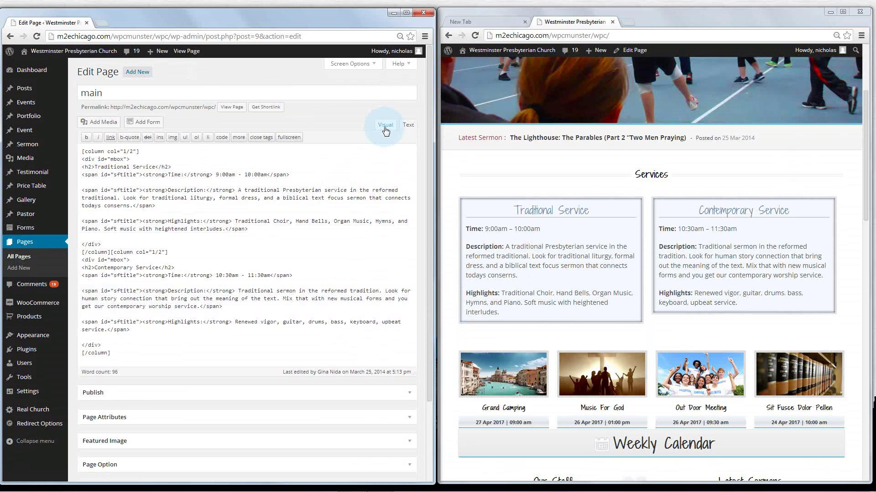
left_click(90, 94)
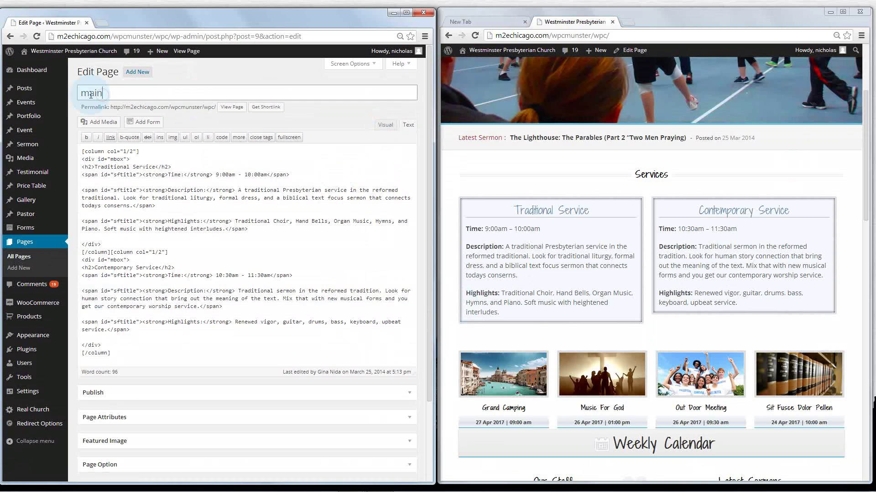
double_click(91, 94)
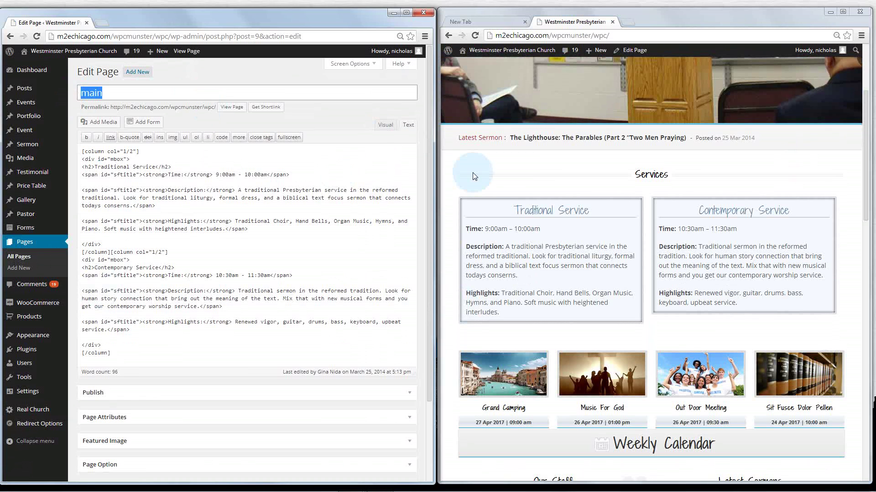
left_click(176, 94)
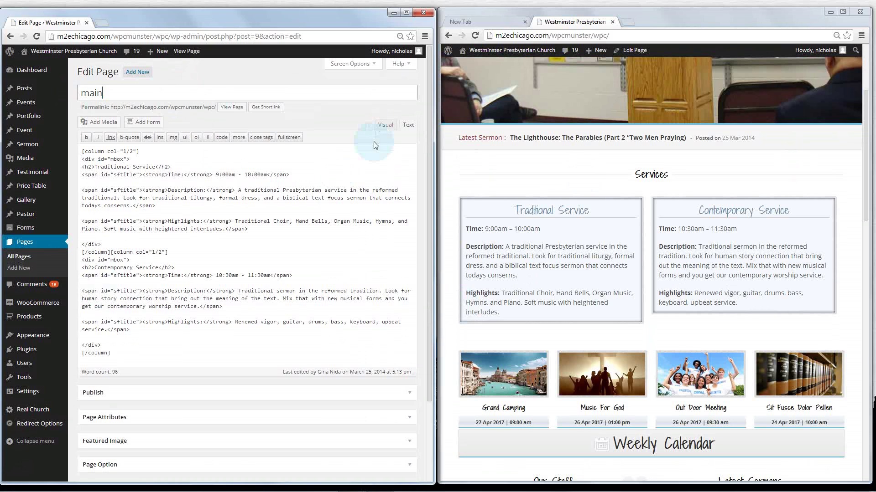
Compare the page's permalink with the live site URL, then switch the editor to Visual view
left_click(134, 106)
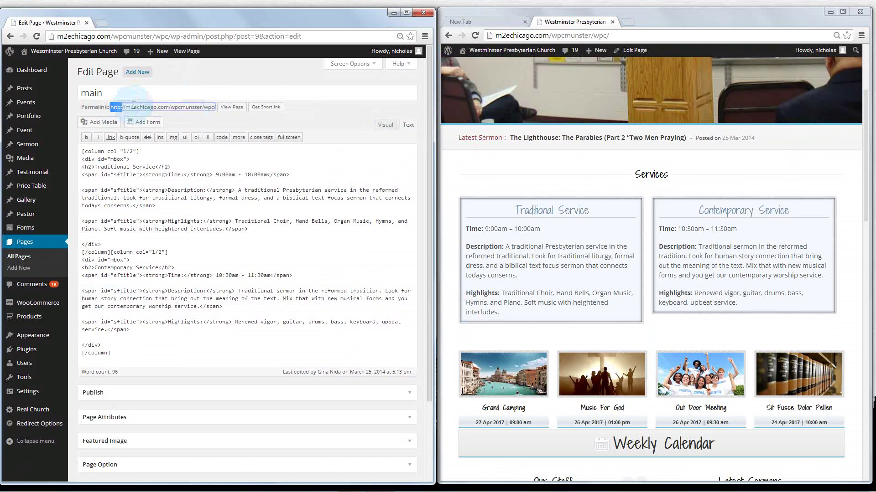
left_click_drag(133, 105, 222, 110)
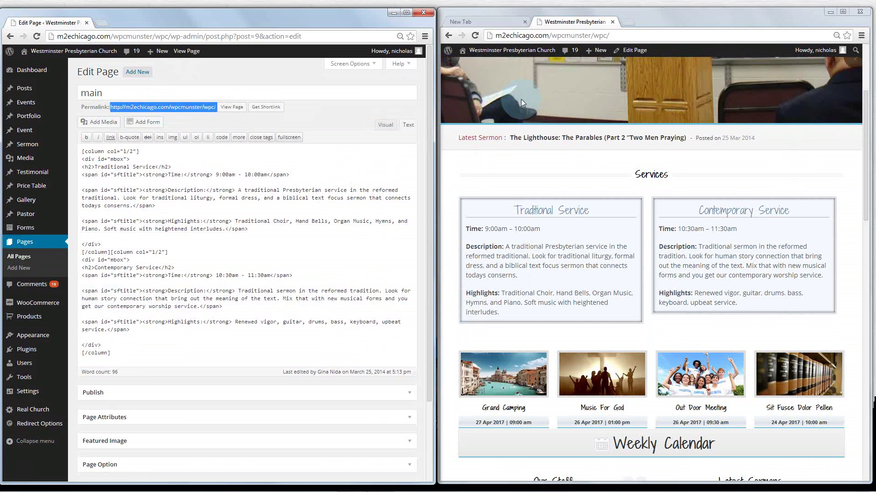
left_click(490, 36)
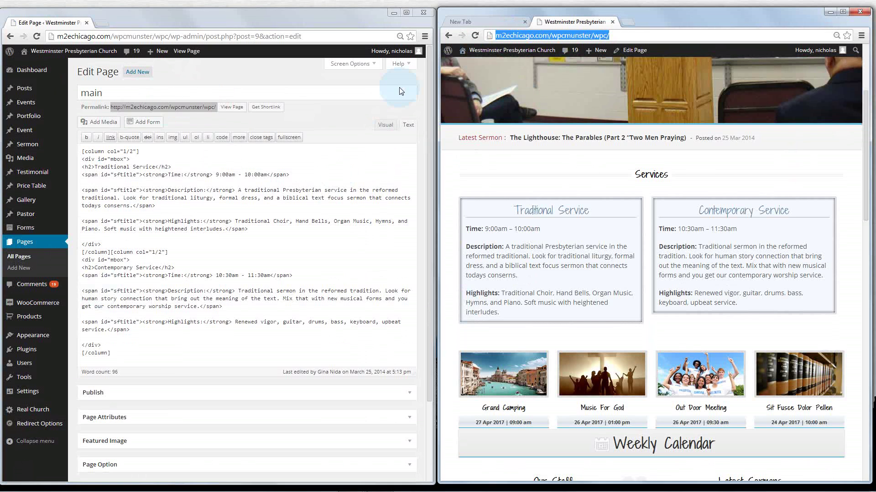
left_click(384, 126)
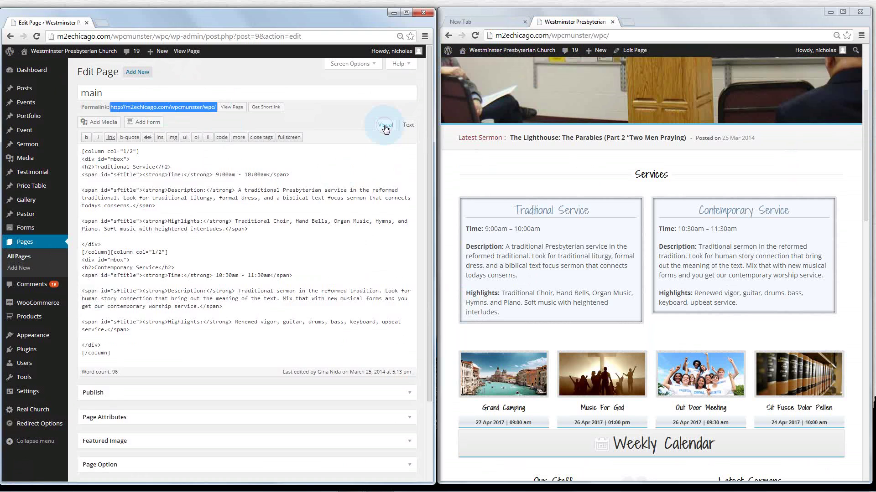
Select 'Traditional Service' and toggle underline, italic, strikethrough and bullets on and off
left_click(284, 174)
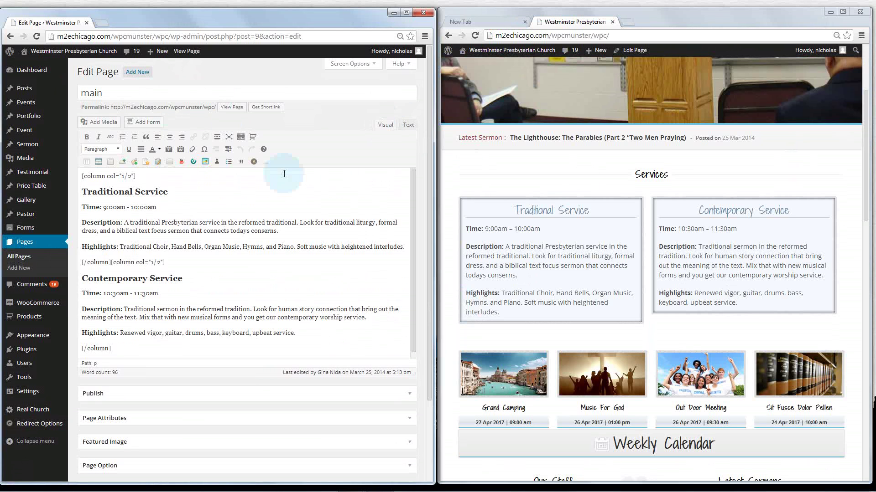
left_click(82, 191)
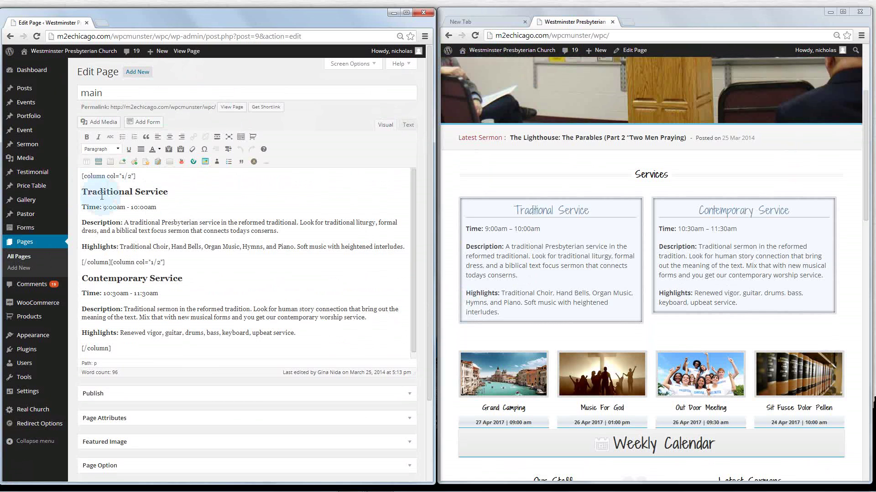
left_click_drag(82, 191, 175, 191)
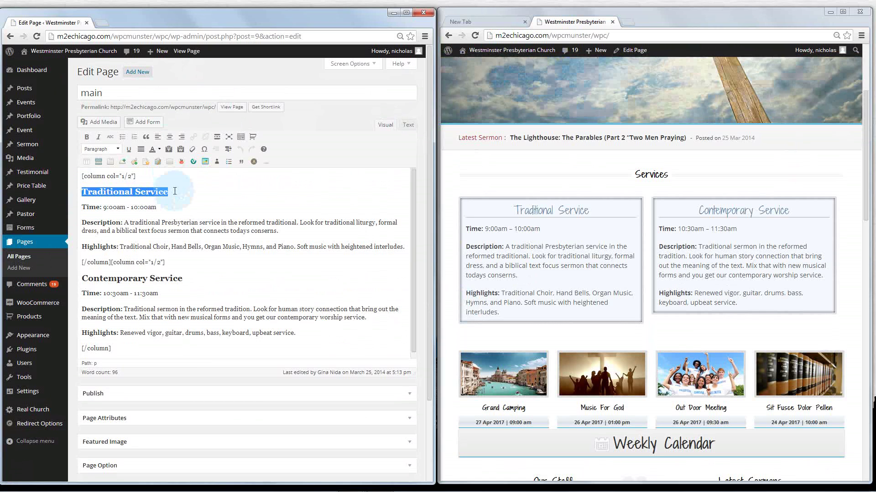
left_click(130, 149)
left_click(130, 148)
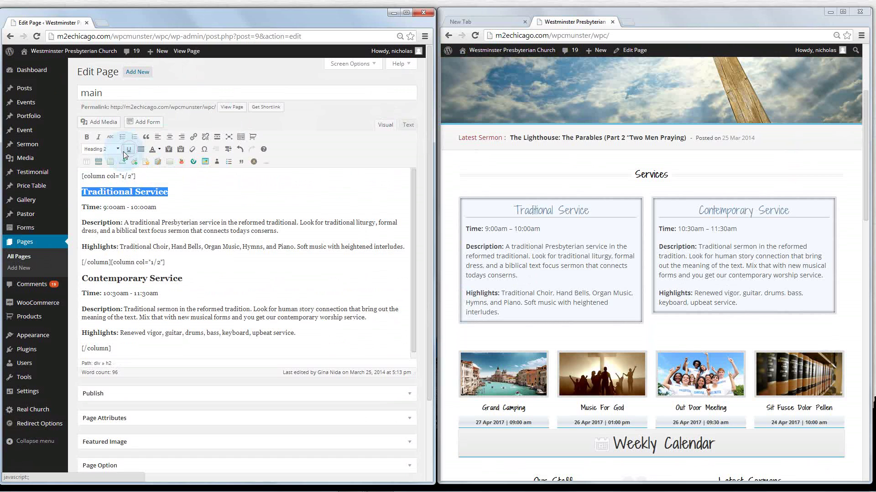
left_click(100, 137)
left_click(100, 137)
left_click(110, 137)
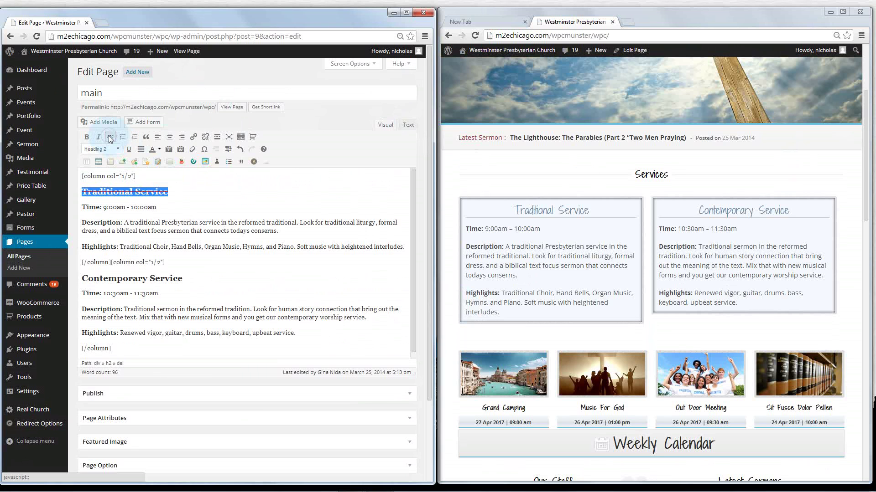
left_click(109, 138)
left_click(122, 137)
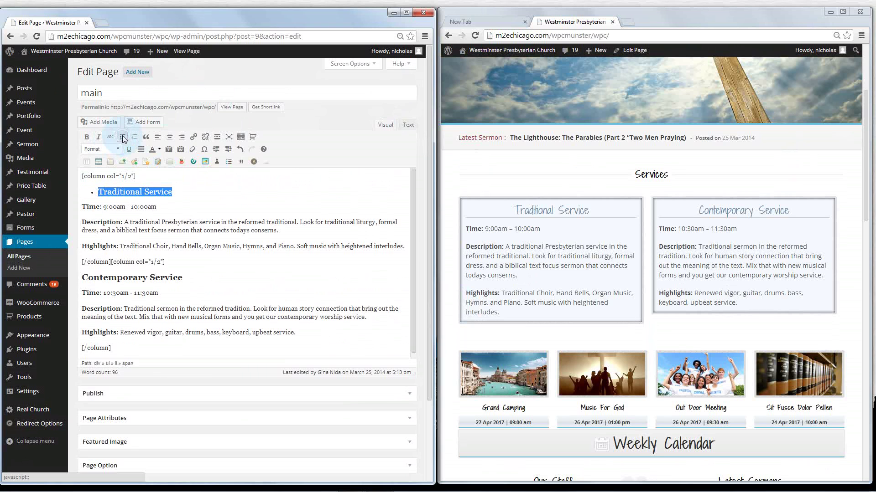
left_click(122, 137)
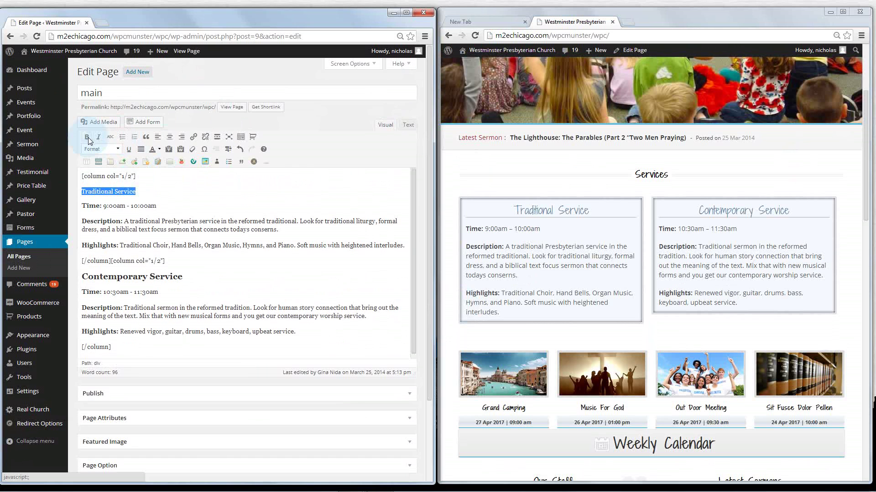
Apply Heading 2 to the Traditional Service line, undo it, and view the raw HTML
left_click(148, 276)
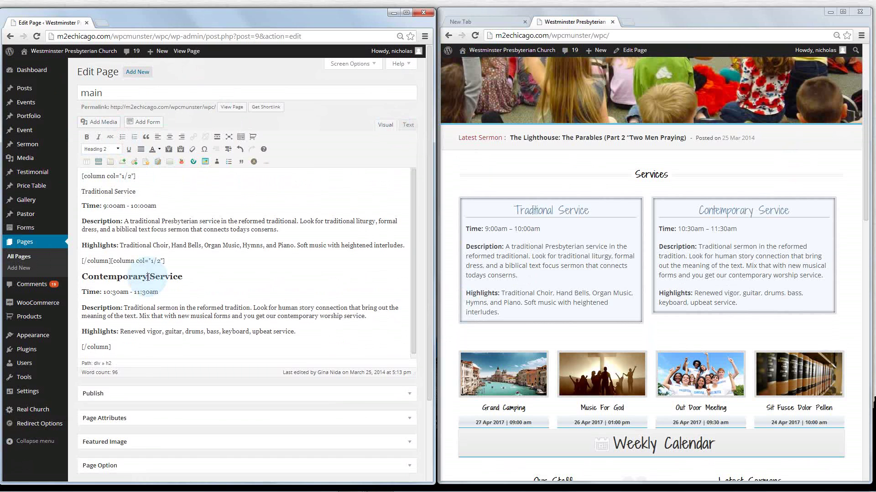
left_click_drag(137, 192, 81, 192)
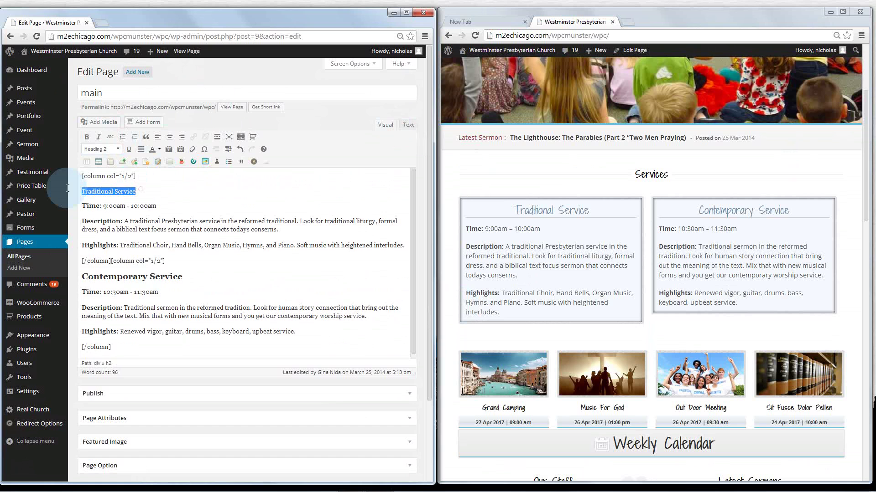
left_click(117, 151)
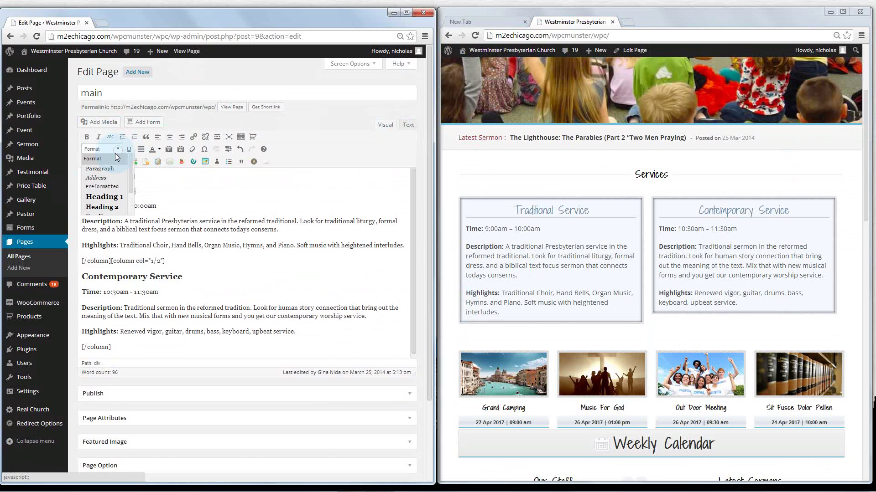
left_click(118, 206)
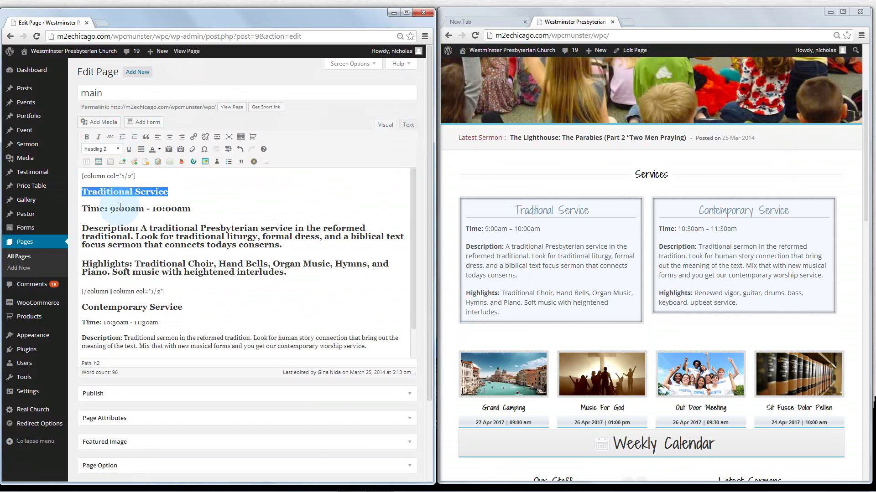
key("ctrl+z")
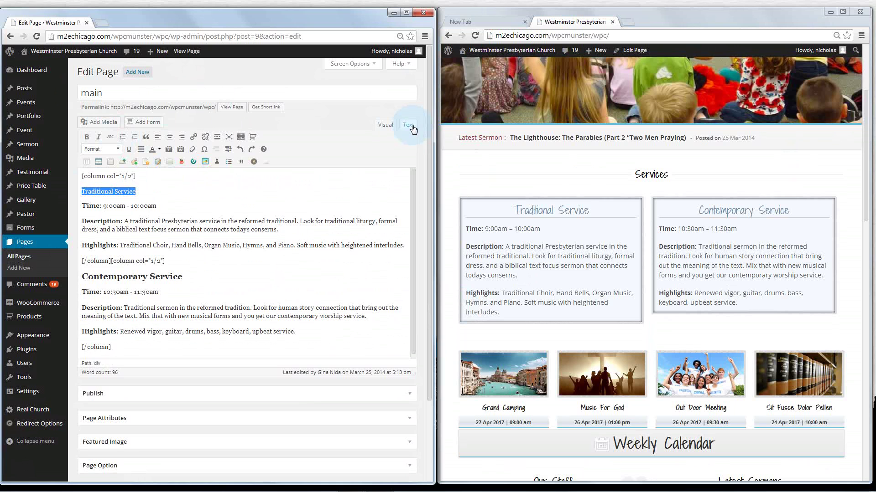
left_click(408, 125)
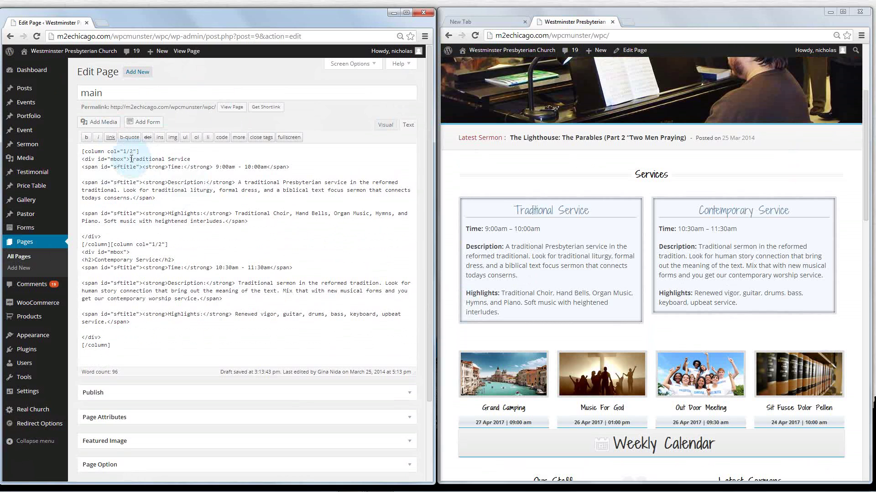
Wrap 'Traditional Service' in <h2></h2> tags in the HTML markup and check the Visual view
left_click(192, 159)
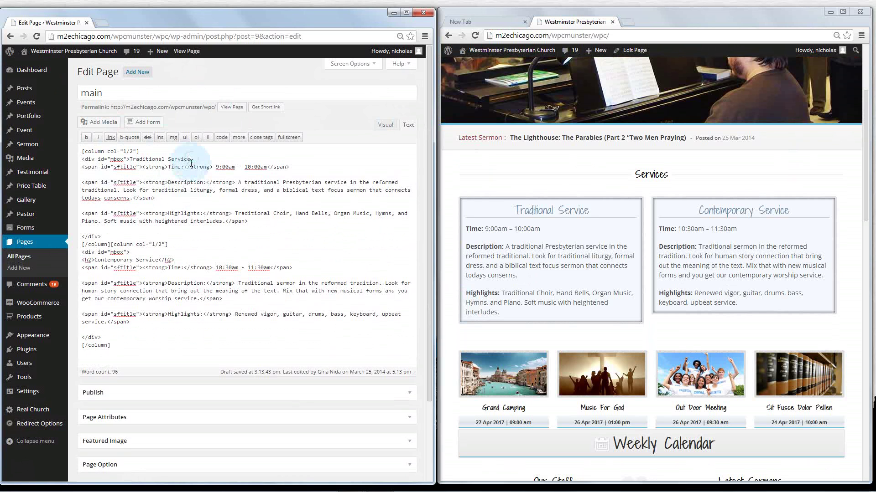
left_click(388, 126)
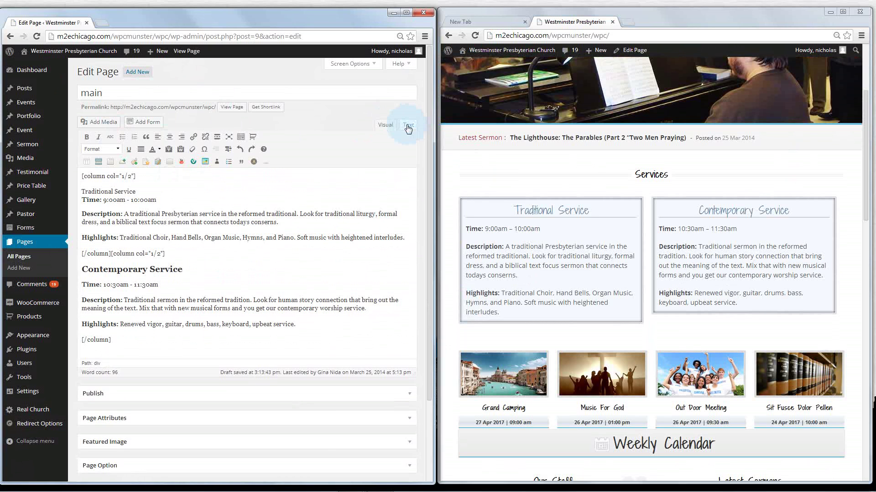
left_click(411, 126)
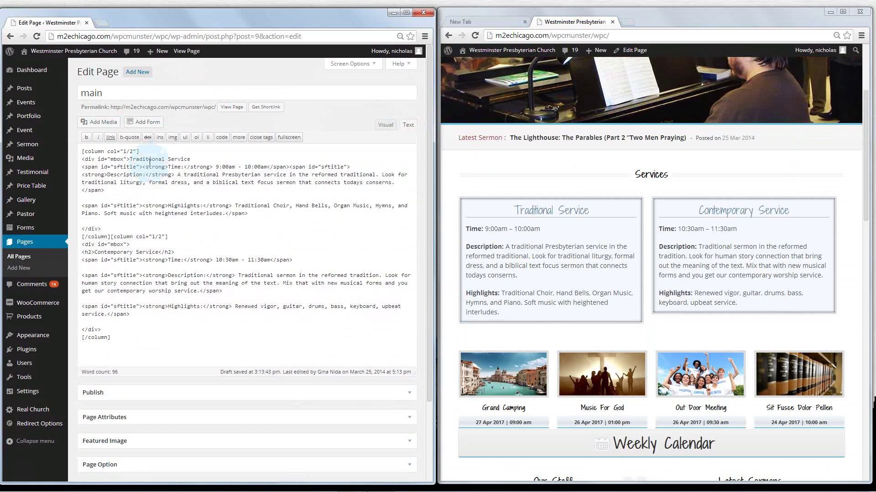
left_click(198, 158)
left_click(131, 160, "shift")
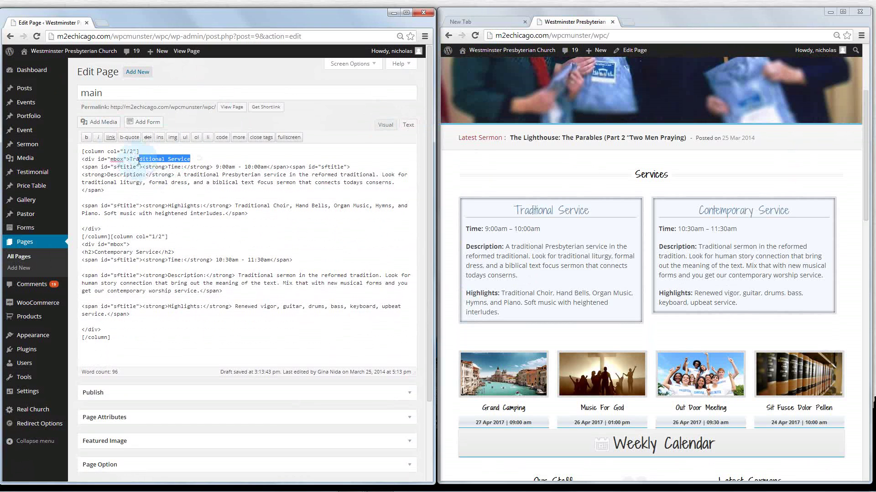
left_click(133, 161)
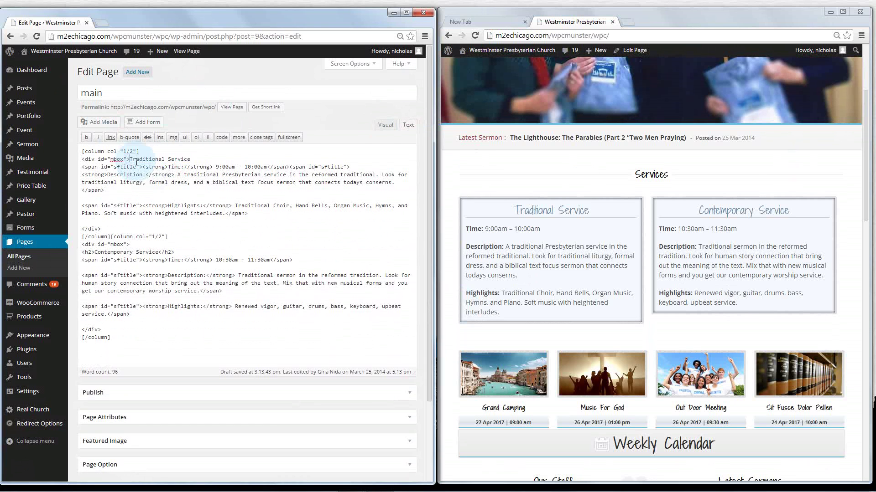
type("<h2>")
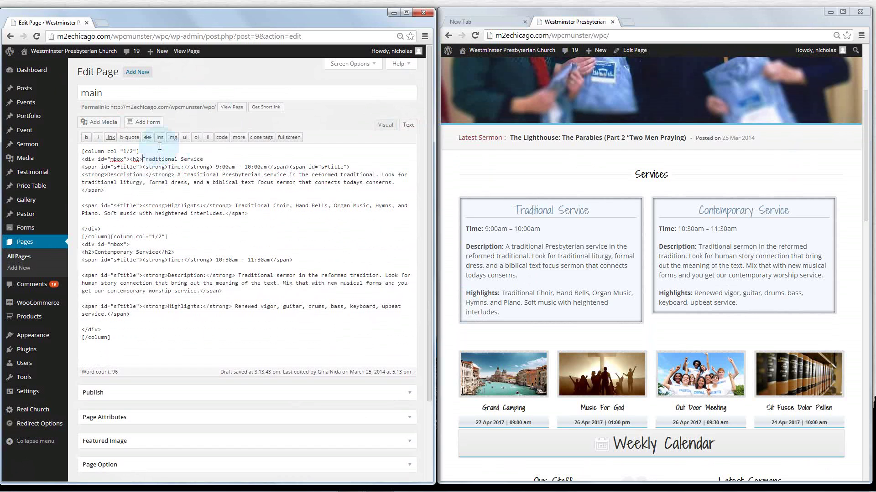
left_click(207, 159)
type("</h2>")
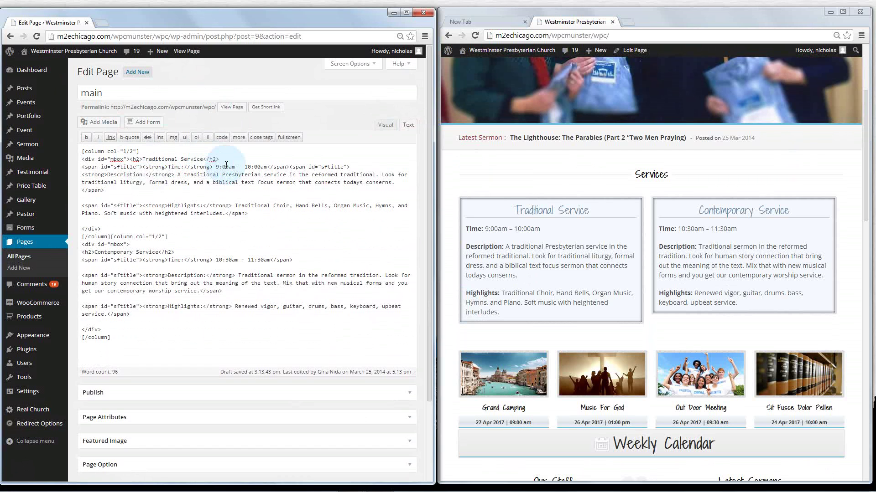
left_click(393, 125)
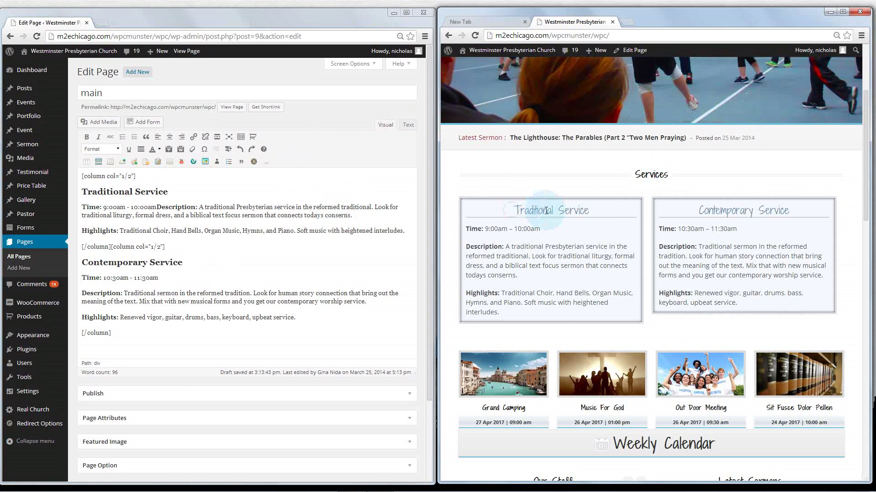
Compare the Traditional and Contemporary Service boxes on the live page with the editor text
left_click_drag(482, 210, 598, 211)
left_click_drag(665, 212, 791, 214)
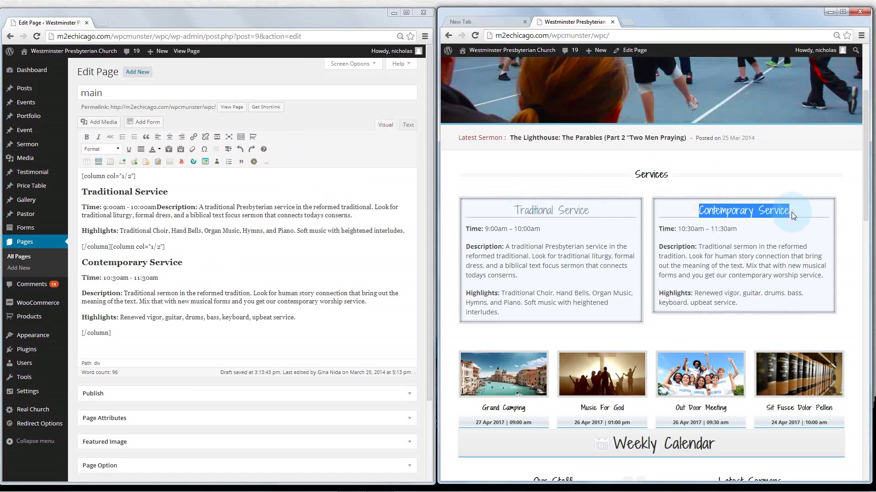
left_click(791, 212)
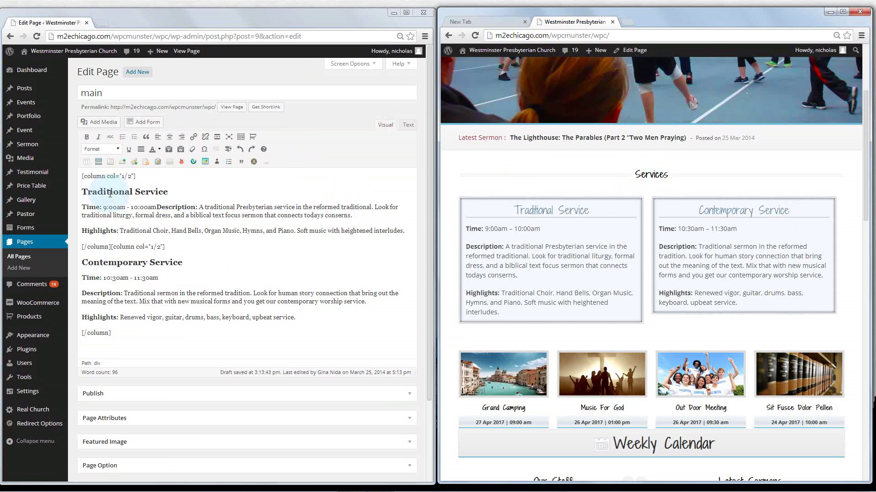
left_click_drag(80, 191, 148, 340)
left_click(149, 337)
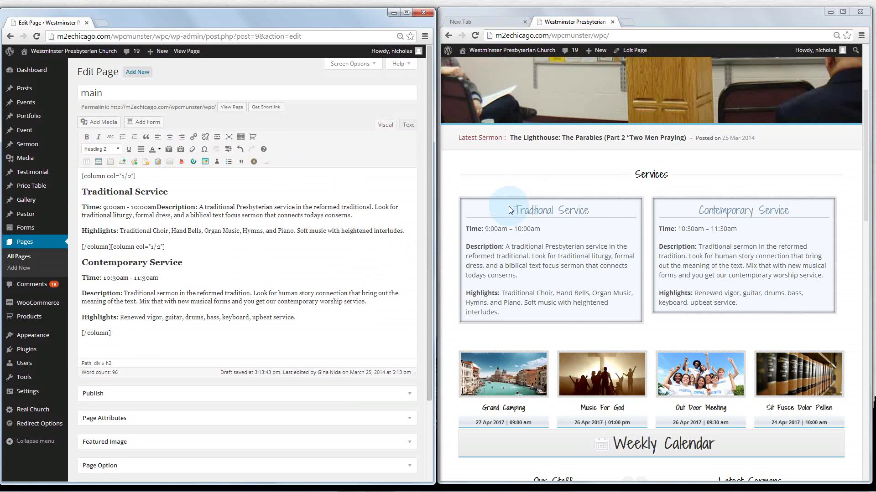
left_click_drag(510, 208, 625, 311)
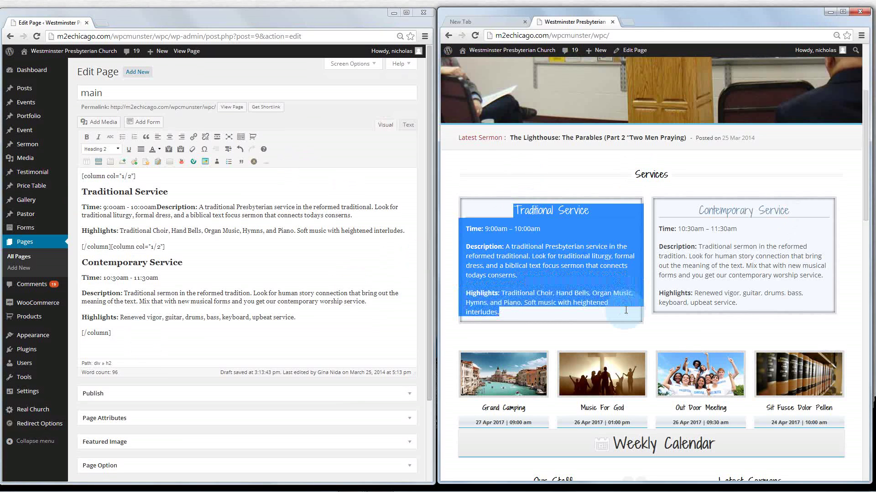
left_click(625, 310)
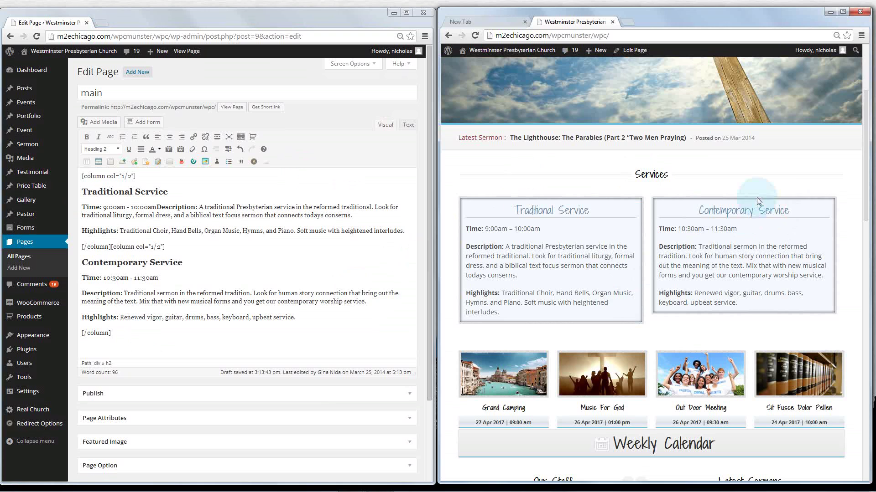
left_click_drag(809, 206, 684, 212)
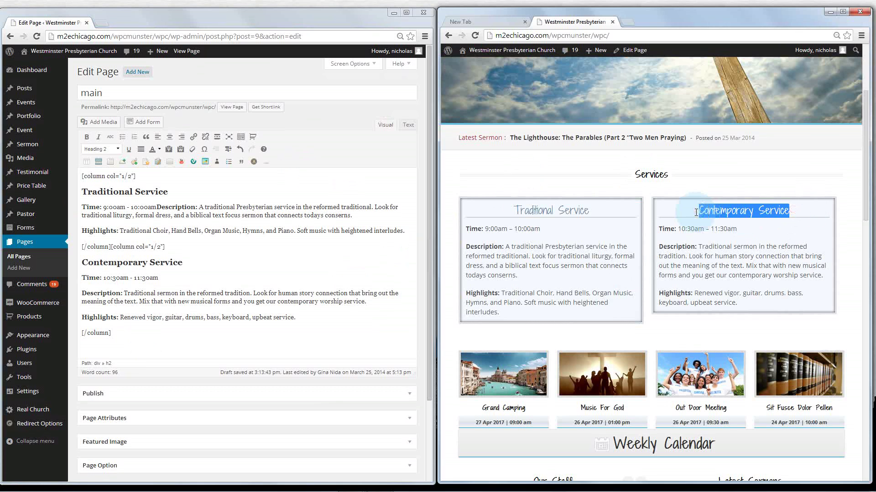
left_click(696, 213)
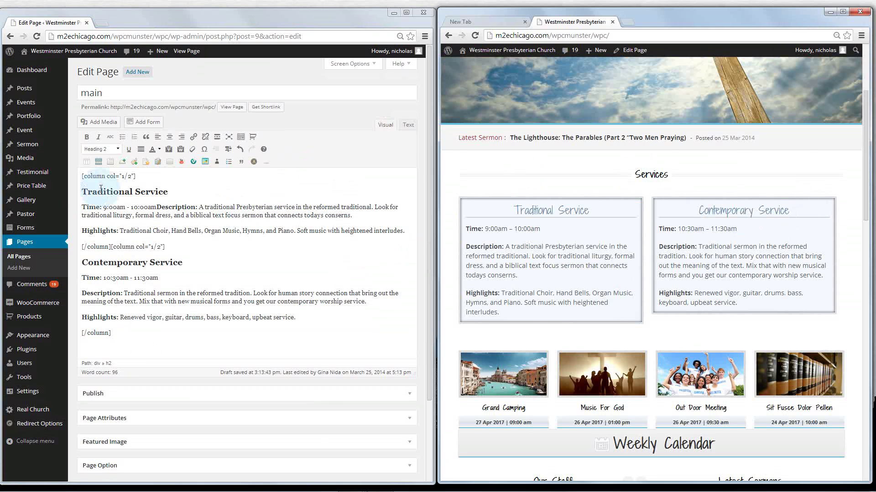
Drag the Page Option box above the Publish box on the Edit Page screen
left_click(83, 190)
left_click_drag(83, 191, 171, 192)
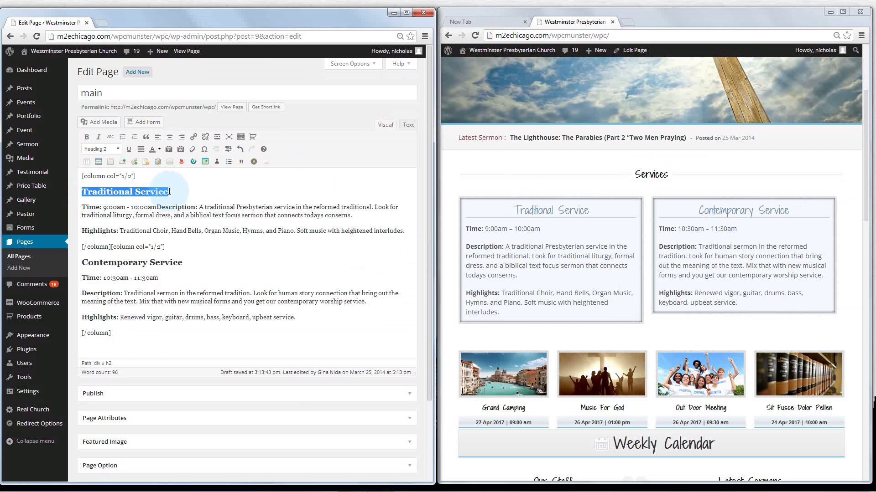
left_click(170, 193)
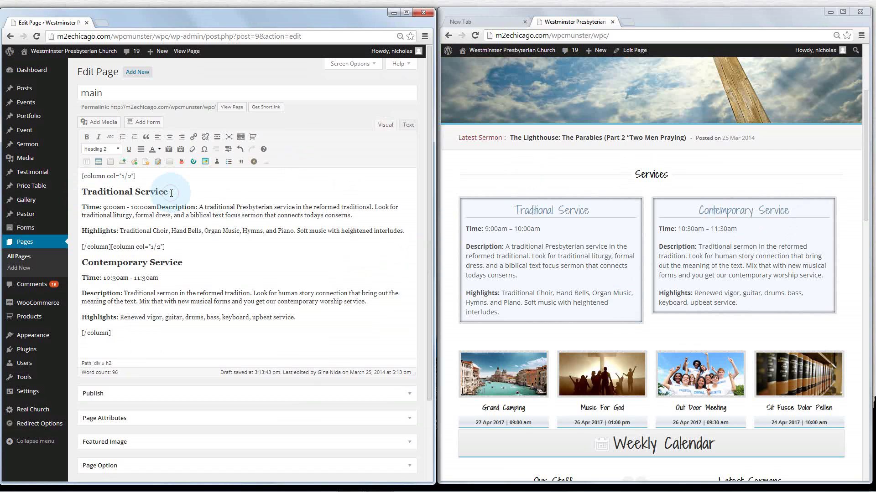
left_click(408, 418)
left_click_drag(248, 464, 240, 388)
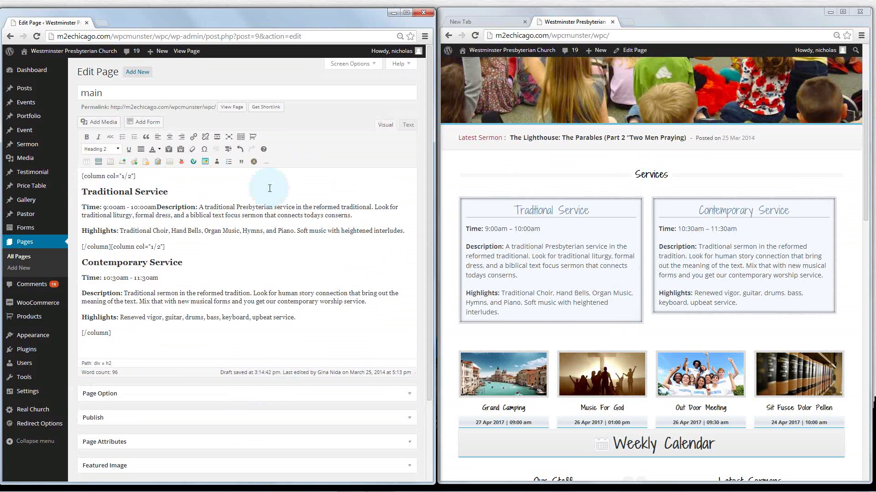
left_click(380, 196)
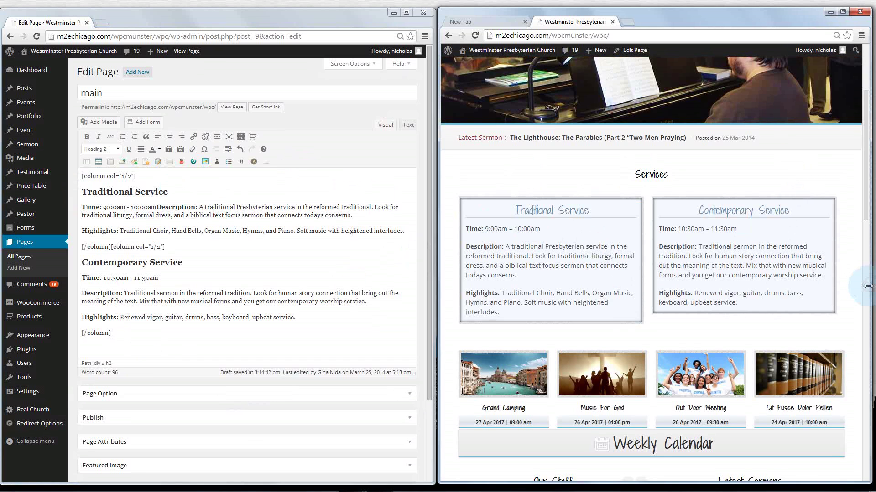
Narrow the live site window to test column stacking, then widen it so the columns sit side by side
left_click_drag(870, 282, 745, 288)
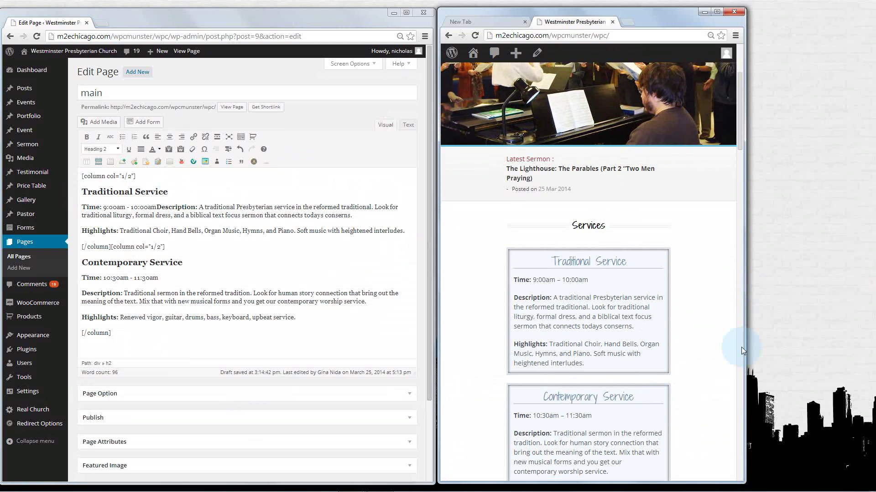
left_click_drag(741, 347, 825, 340)
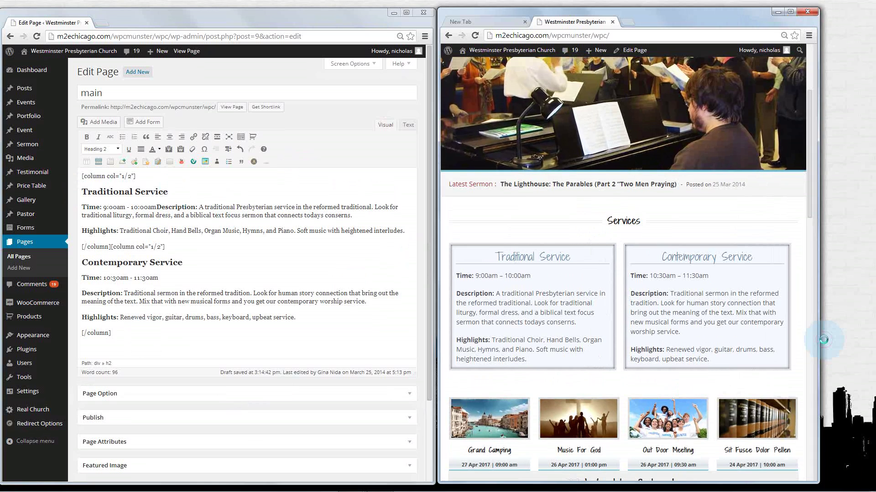
left_click_drag(136, 176, 82, 176)
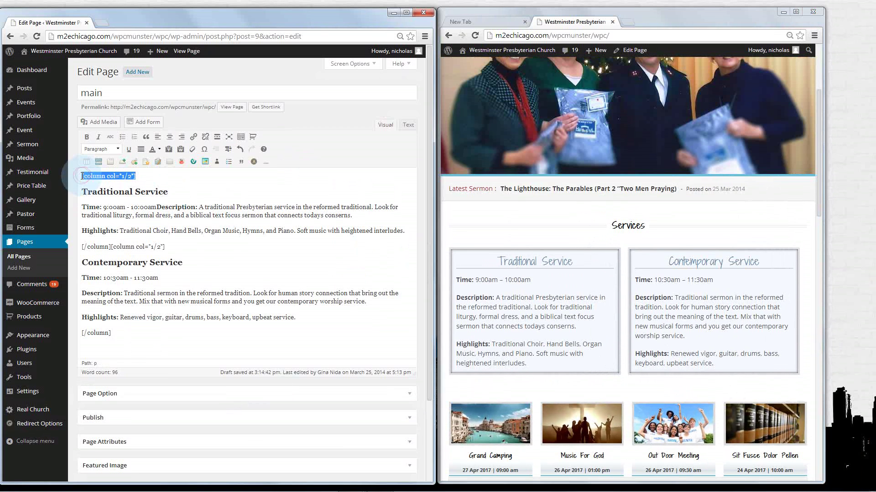
Add a new first line and insert a [column col="1/4"]ADD_CONTENT_HERE[/column] shortcode there
left_click(87, 190)
key("Return")
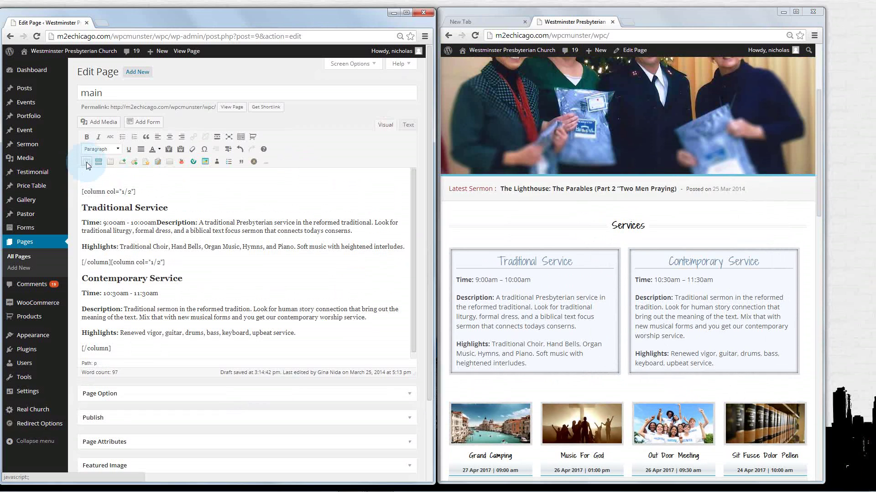
left_click(86, 163)
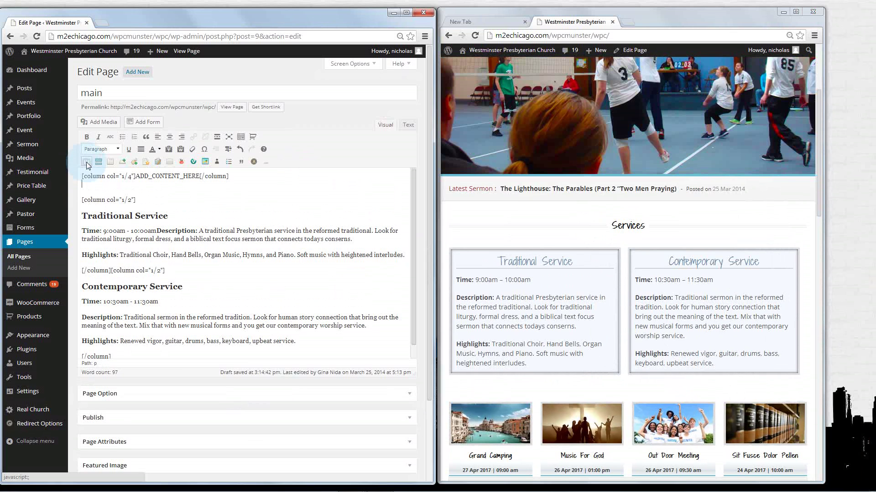
double_click(129, 176)
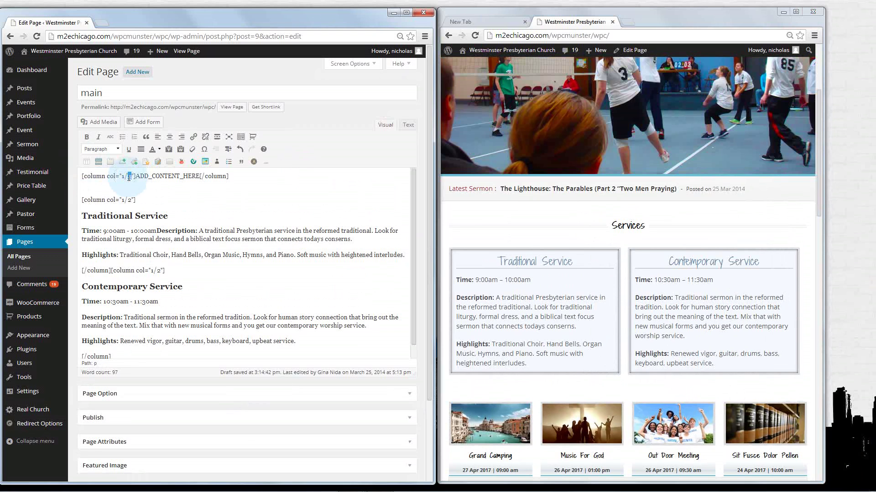
left_click_drag(135, 177, 199, 175)
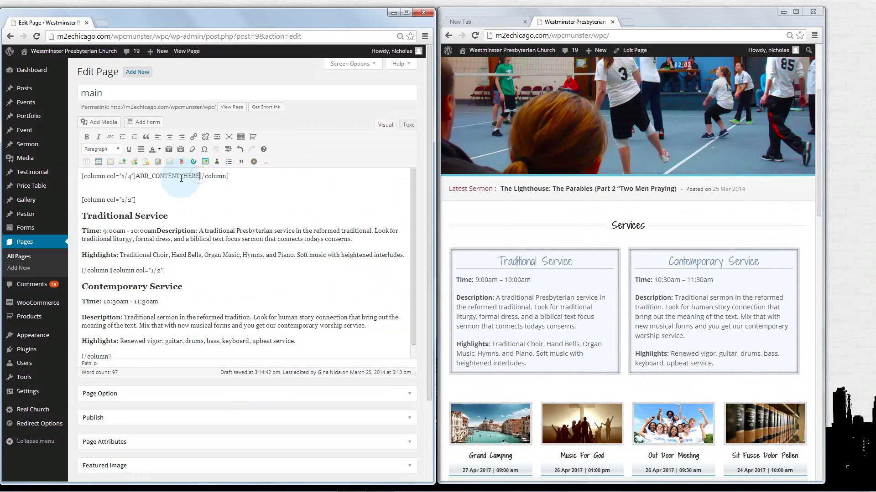
Change the placeholder column's fraction from 1/4 to 1/2, then to 1/3
left_click(131, 177)
double_click(130, 177)
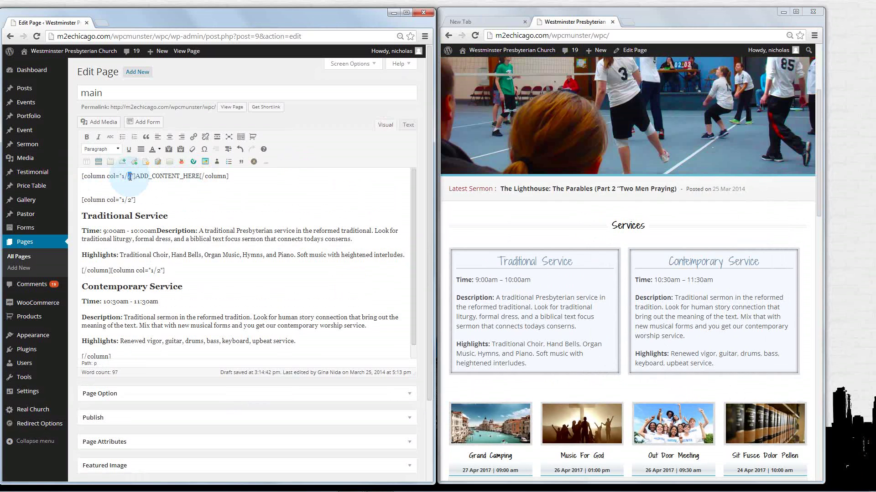
type("2")
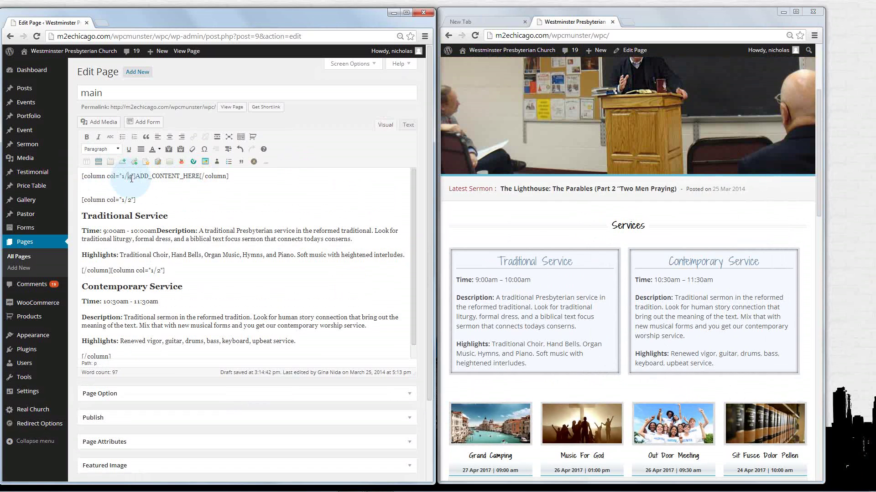
left_click(475, 241)
double_click(129, 177)
type("3")
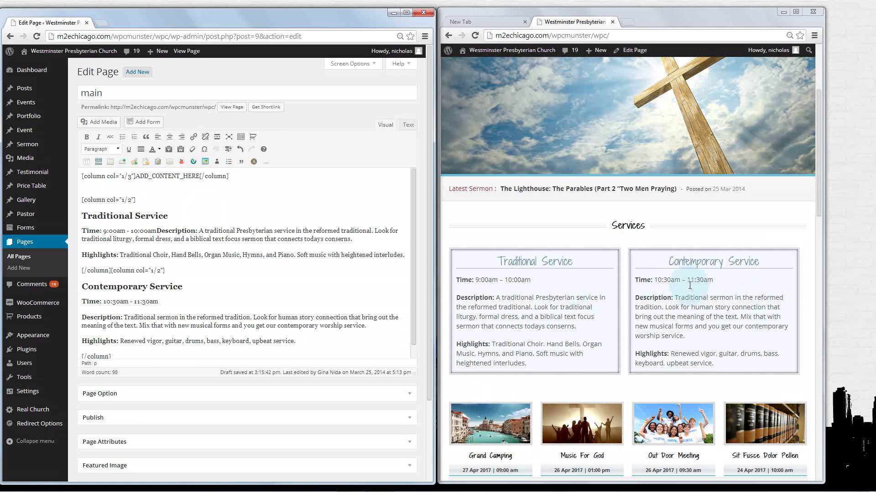
Change both service column shortcodes from col="1/2" to col="1/3"
scroll(629, 347, "down", 2)
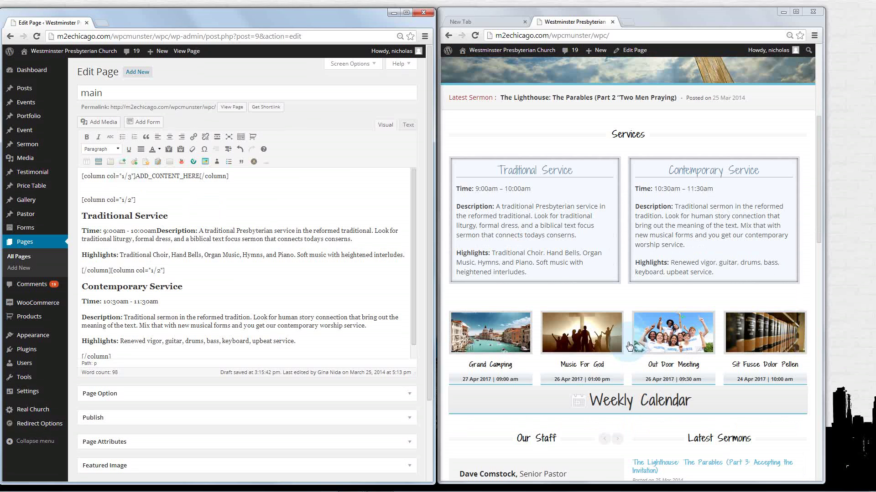
scroll(739, 336, "down", 1)
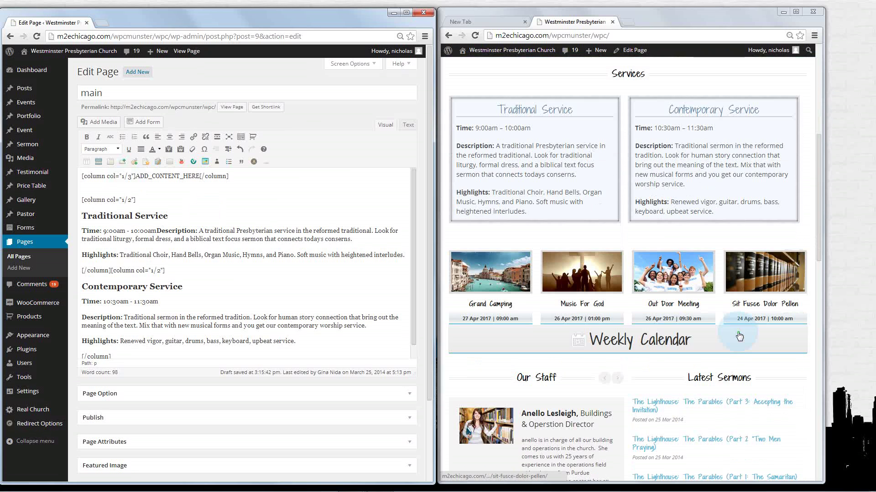
scroll(739, 336, "down", 1)
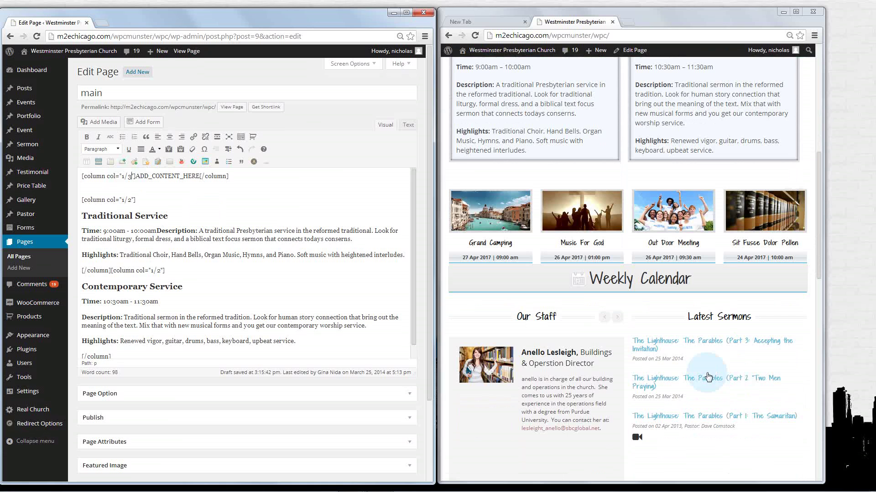
scroll(638, 347, "up", 3)
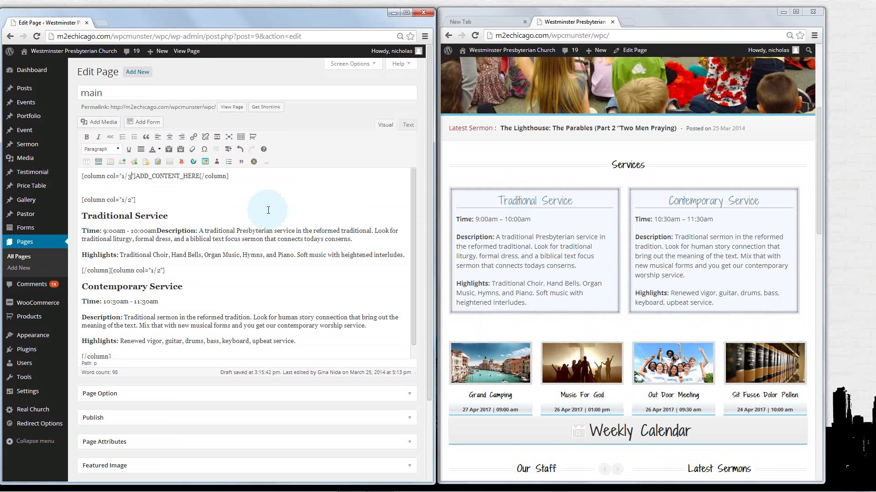
double_click(129, 200)
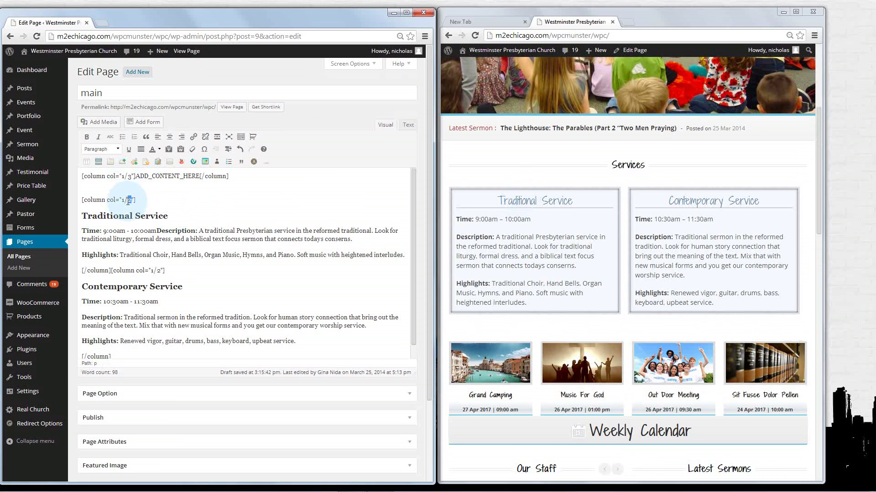
left_click(133, 200)
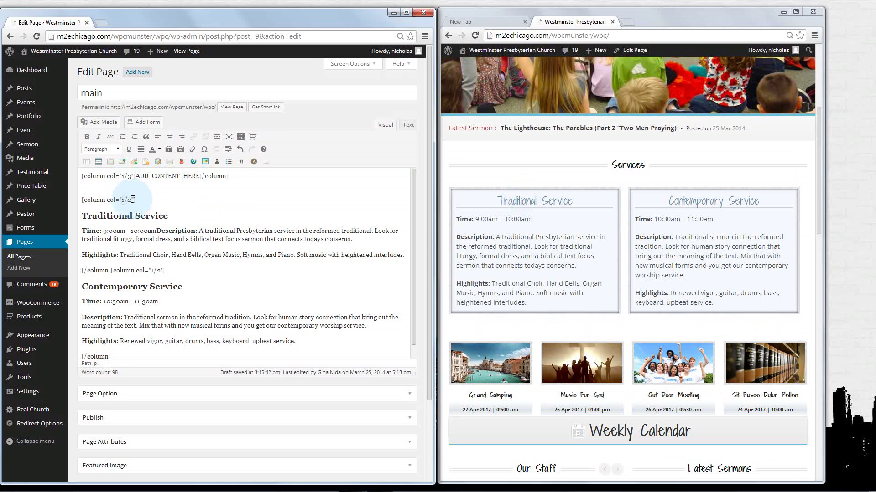
key("BackSpace")
type("3")
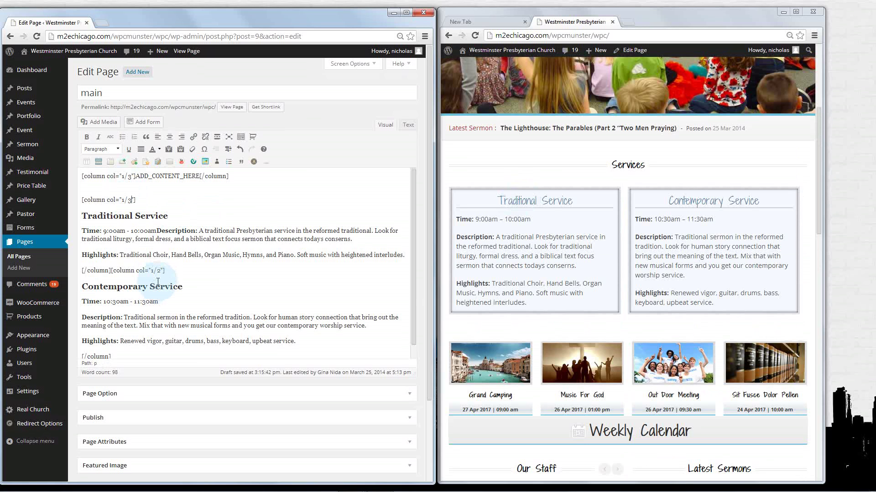
left_click(159, 271)
key("BackSpace")
type("3")
Delete the ADD_CONTENT_HERE placeholder column line and the leftover empty line
left_click(233, 176)
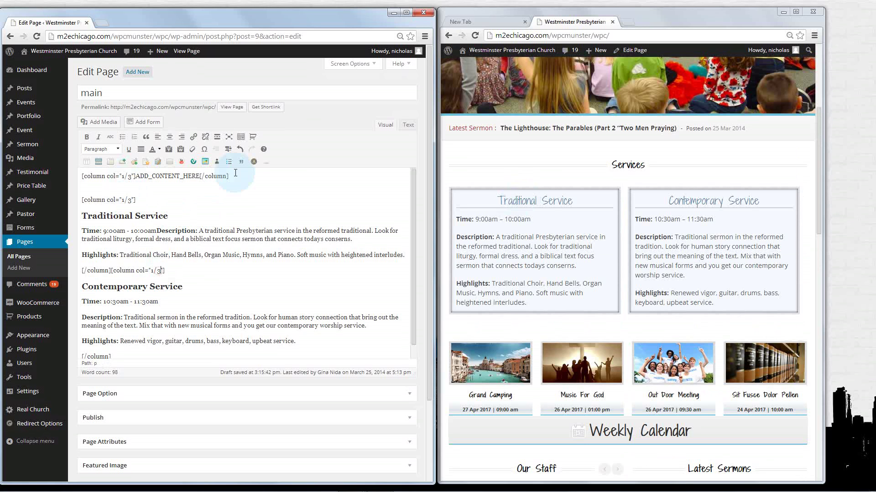
triple_click(207, 176)
key("BackSpace")
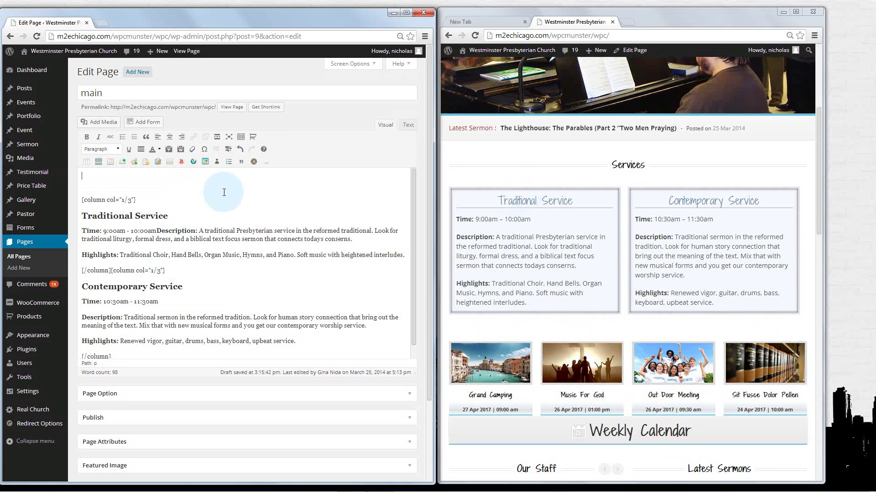
key("Delete")
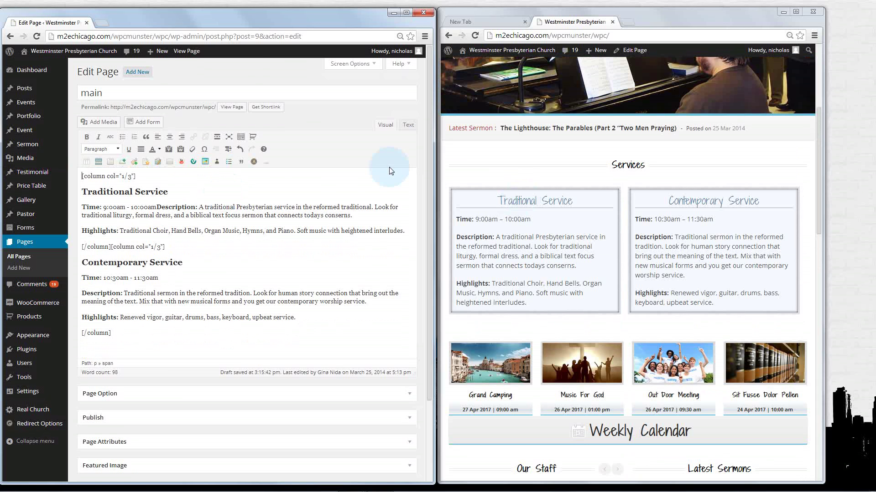
Move Page Option back below Publish, update the 'main' page, and reload the live homepage
scroll(390, 171, "down", 2)
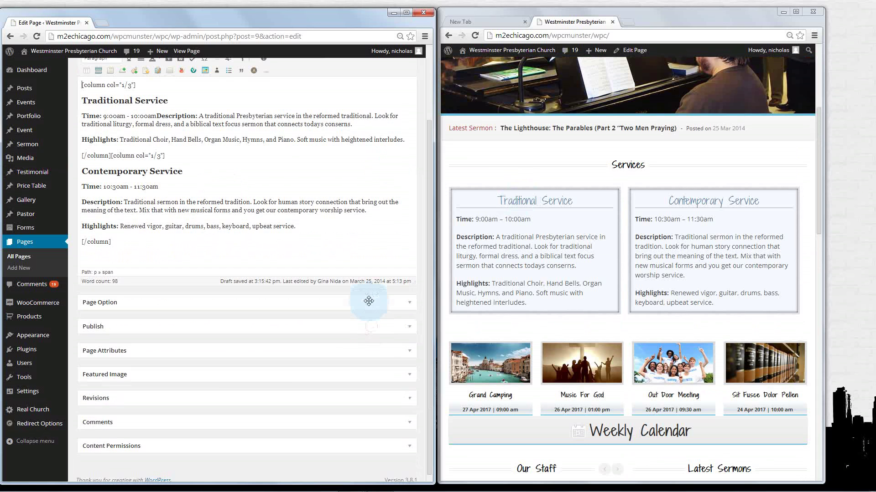
left_click_drag(369, 301, 367, 329)
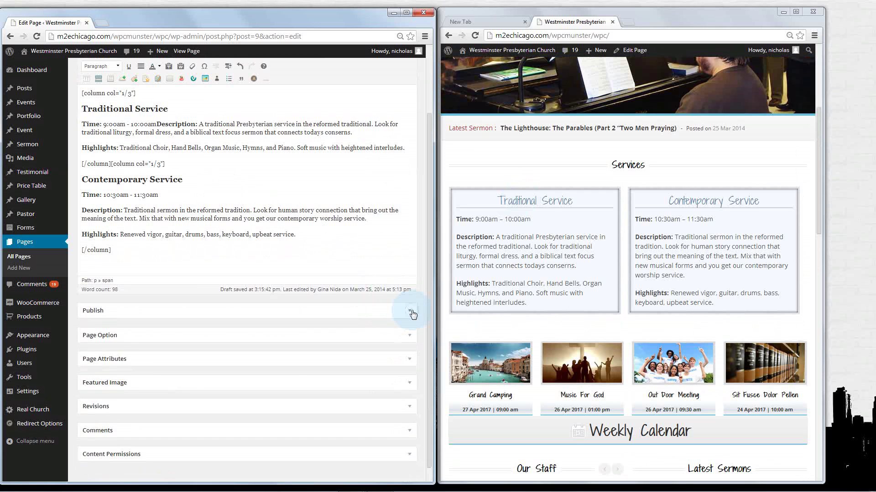
left_click(412, 313)
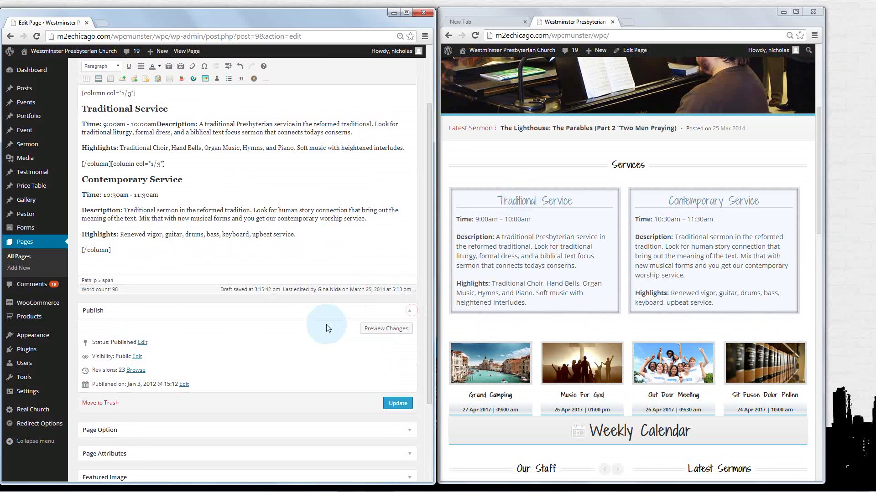
left_click(402, 404)
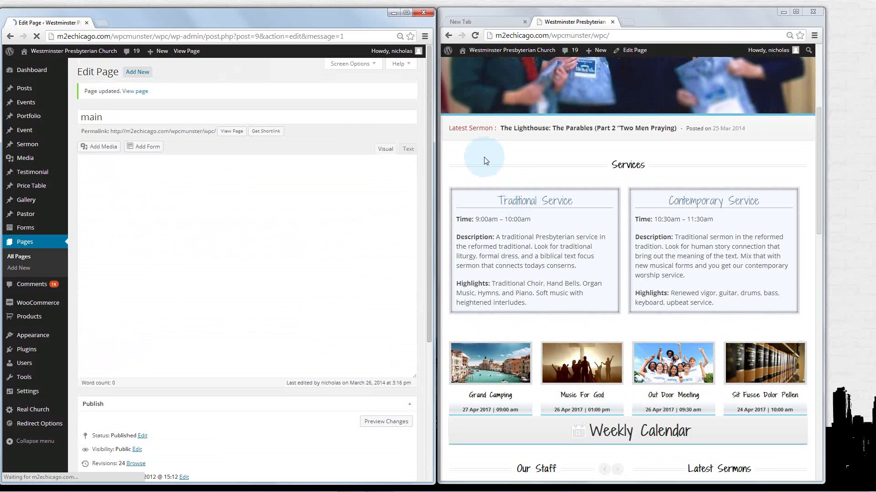
left_click(489, 160)
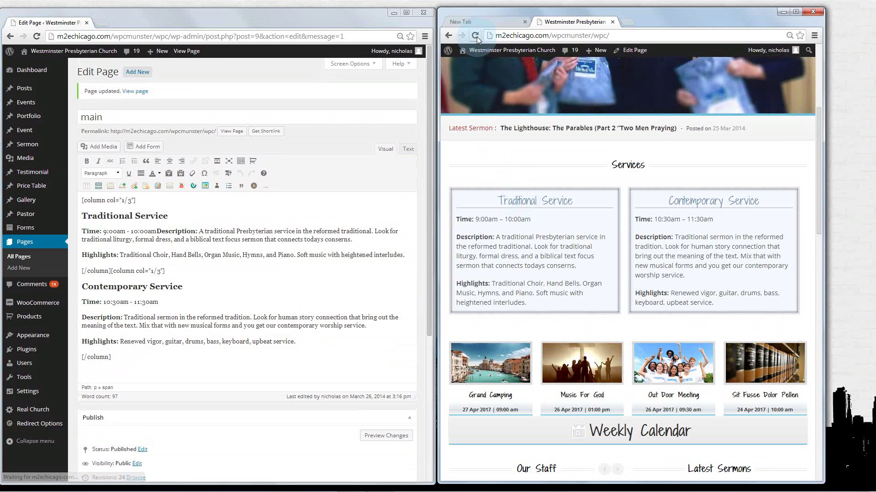
left_click(477, 37)
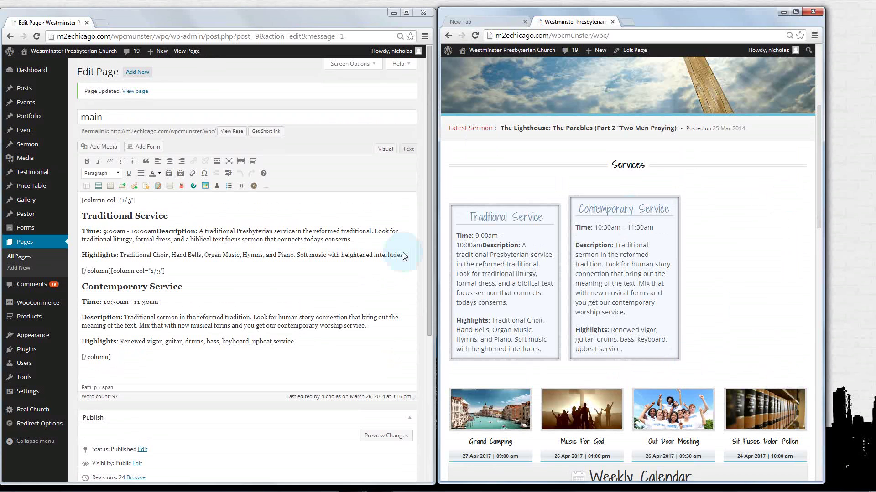
Change both service column shortcodes from col="1/3" to col="1/2" and update the page
left_click(131, 200)
double_click(131, 200)
type("2")
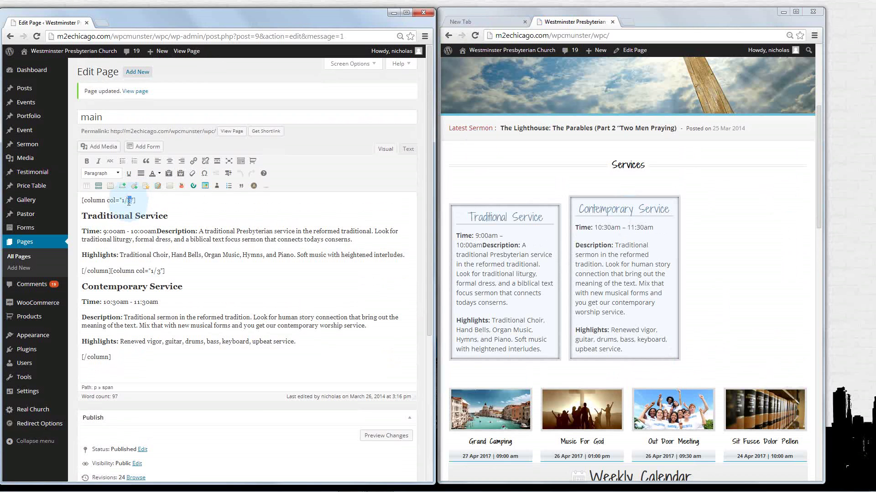
double_click(160, 271)
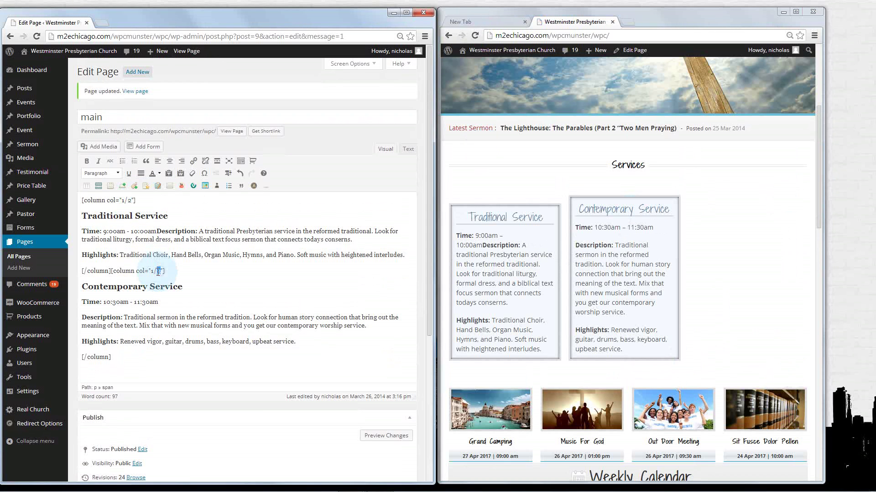
type("2")
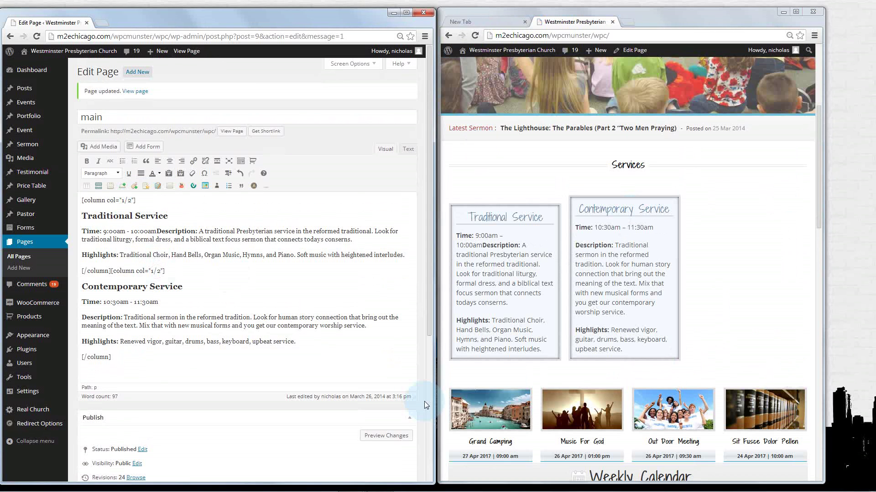
scroll(424, 402, "down", 3)
left_click(398, 390)
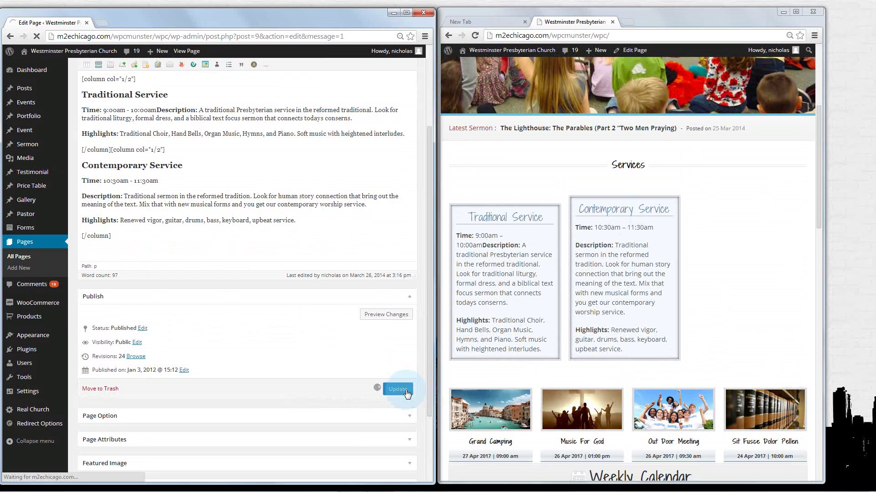
Reload the live homepage to check the wider half-width service boxes
left_click(539, 179)
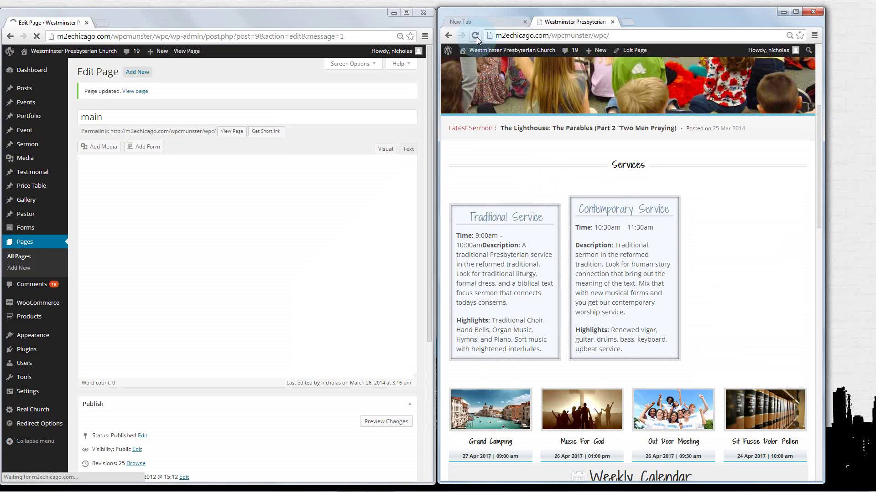
left_click(475, 36)
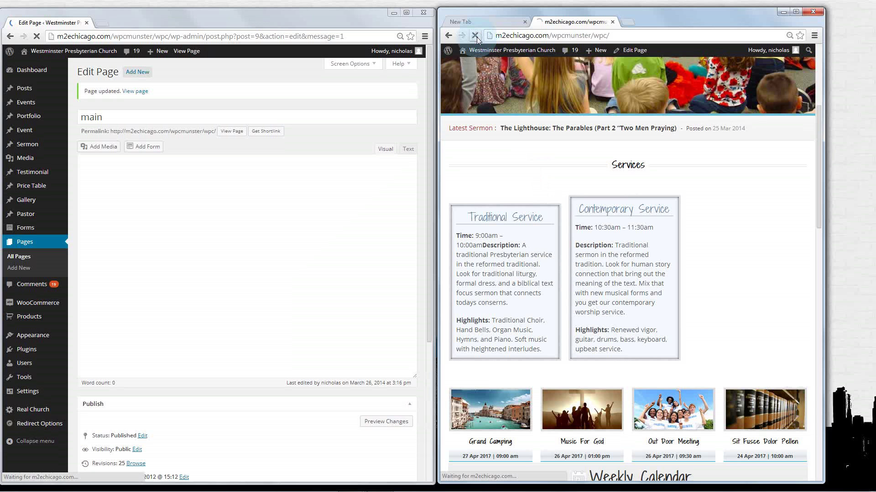
left_click(632, 190)
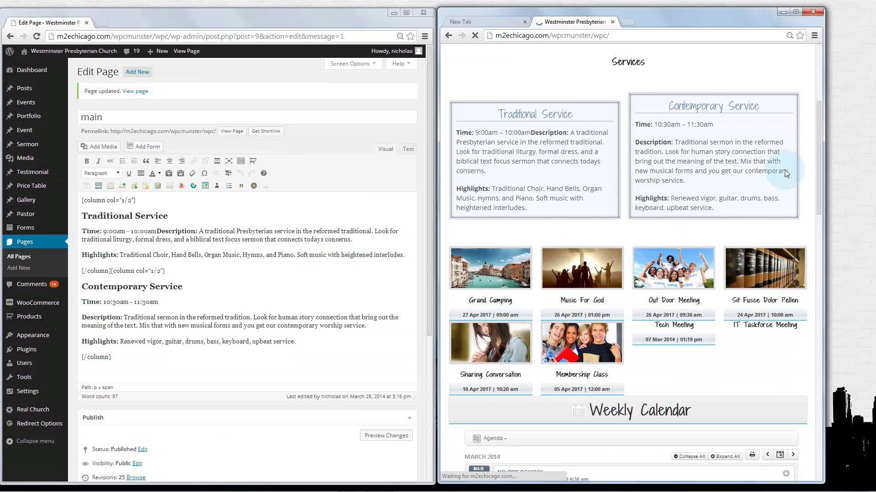
scroll(815, 196, "down", 1)
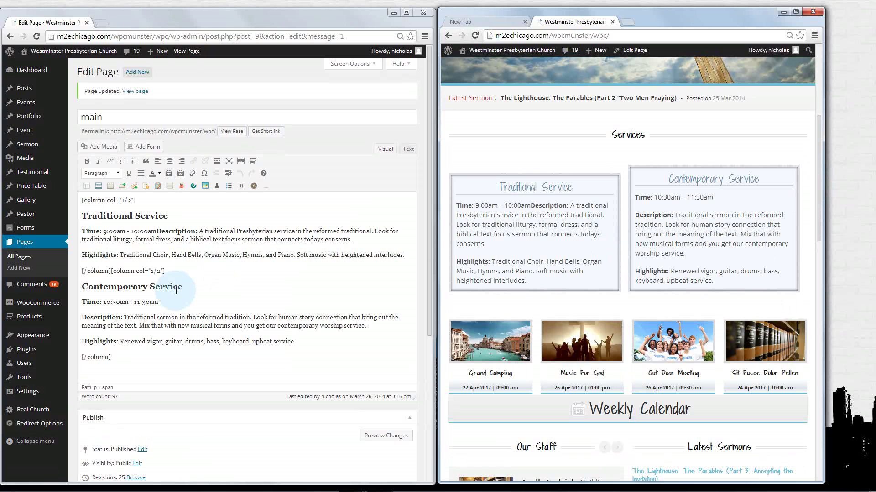
left_click_drag(814, 147, 820, 199)
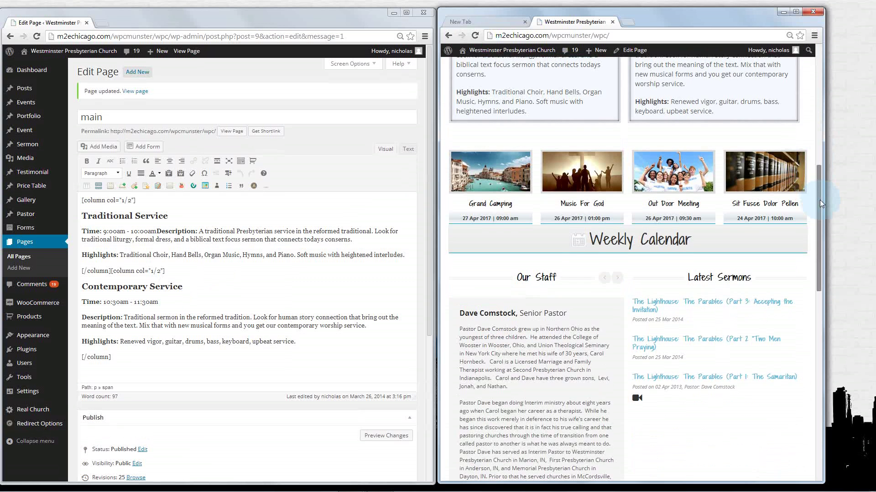
left_click_drag(427, 138, 417, 241)
left_click(412, 249)
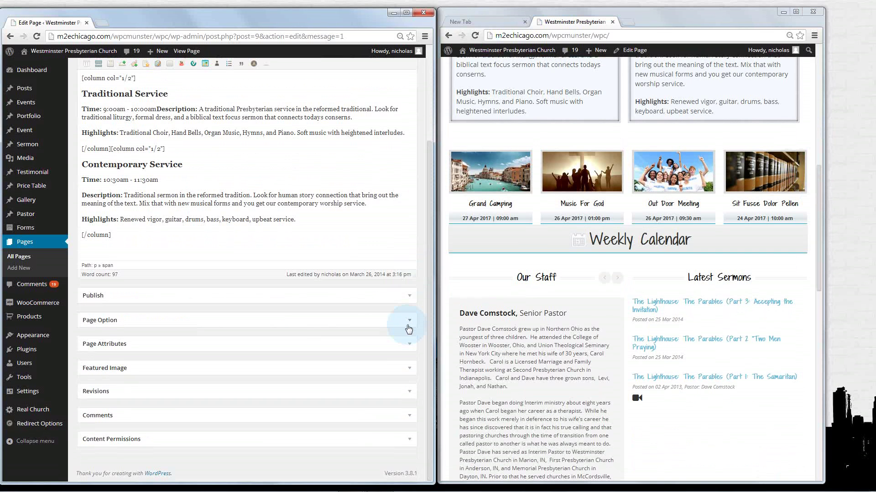
Expand Page Option to list the Title, Content, Event, Toggle-Box, Pastor, Sermon and Blog items
left_click(409, 320)
scroll(408, 328, "down", 3)
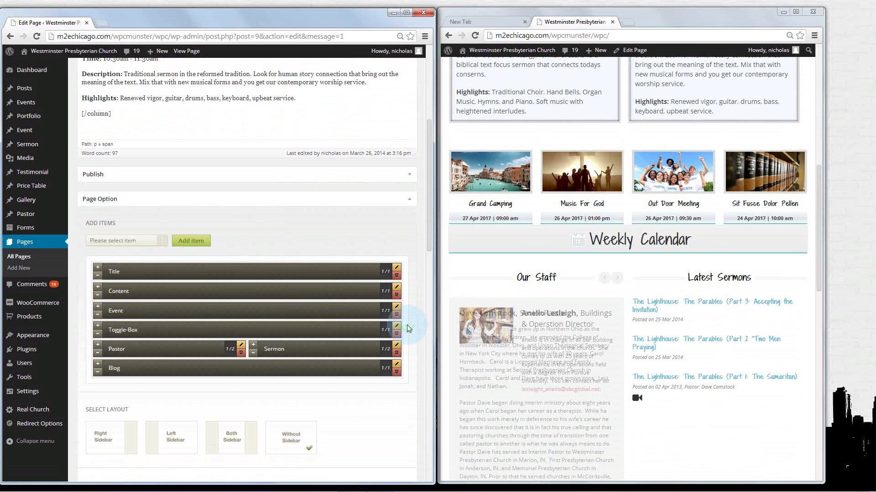
left_click(103, 277)
left_click(119, 294)
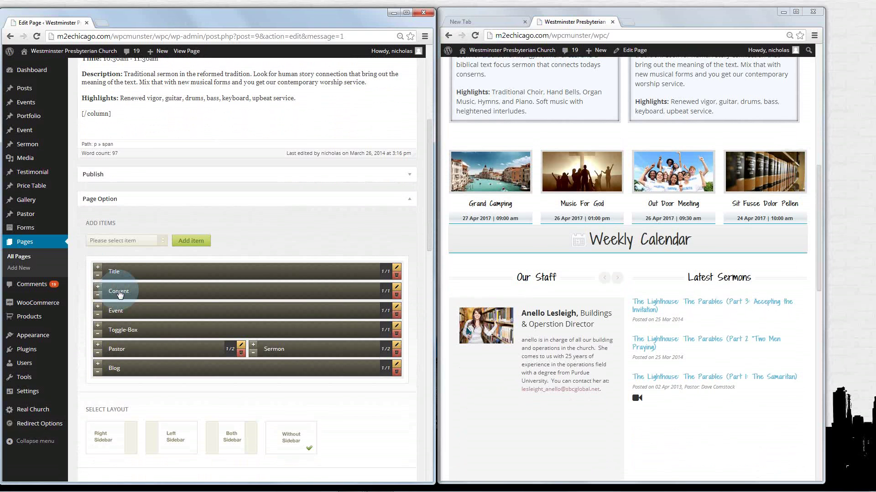
left_click_drag(819, 219, 816, 166)
left_click(127, 239)
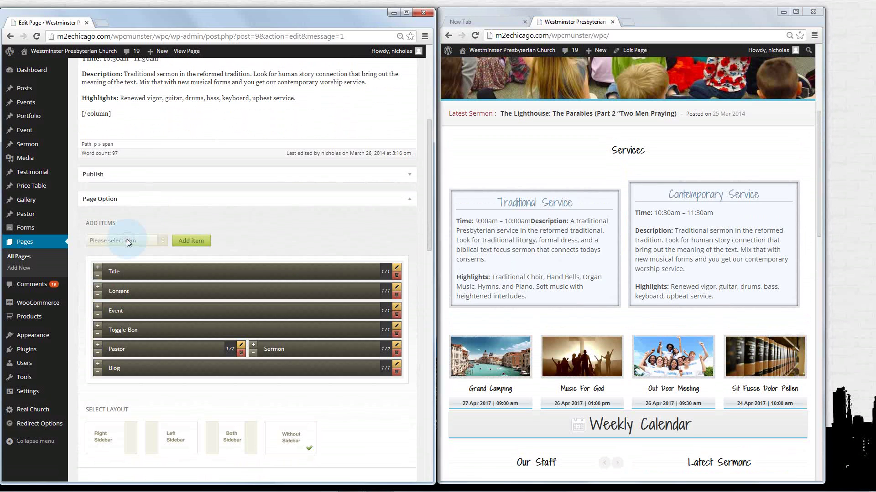
left_click(126, 239)
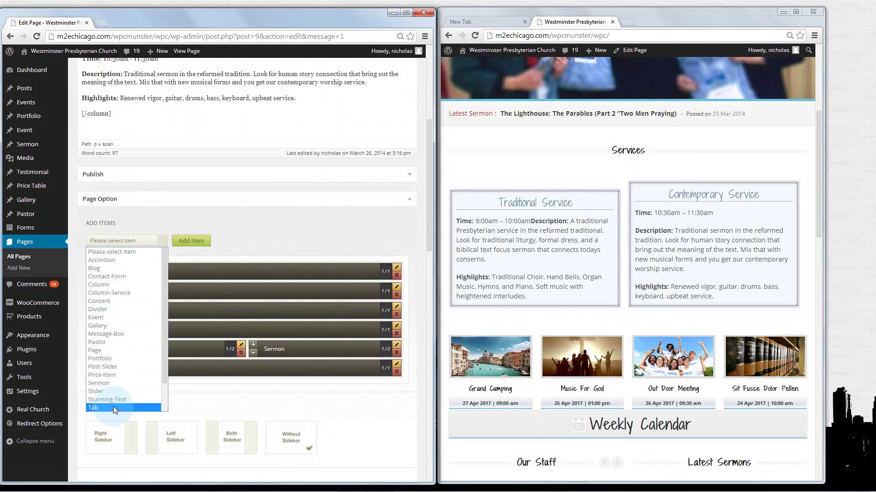
Choose Title from the item type list and add a new Title item
left_click(270, 241)
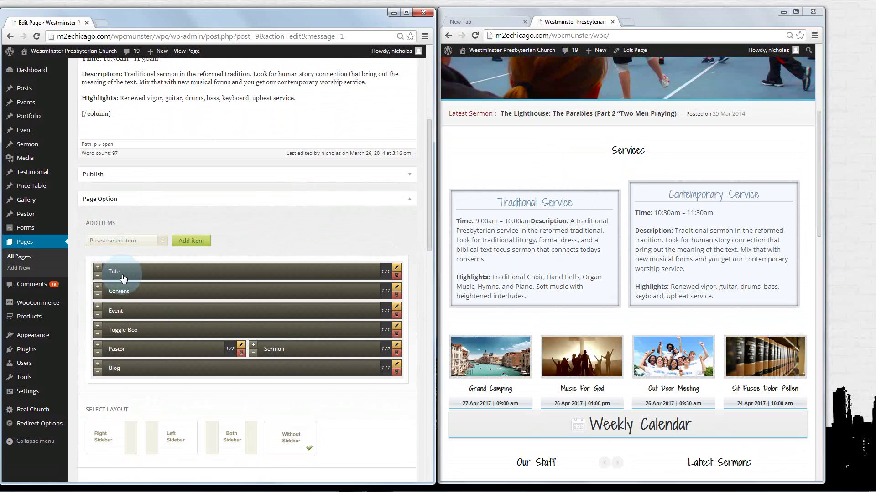
left_click(164, 242)
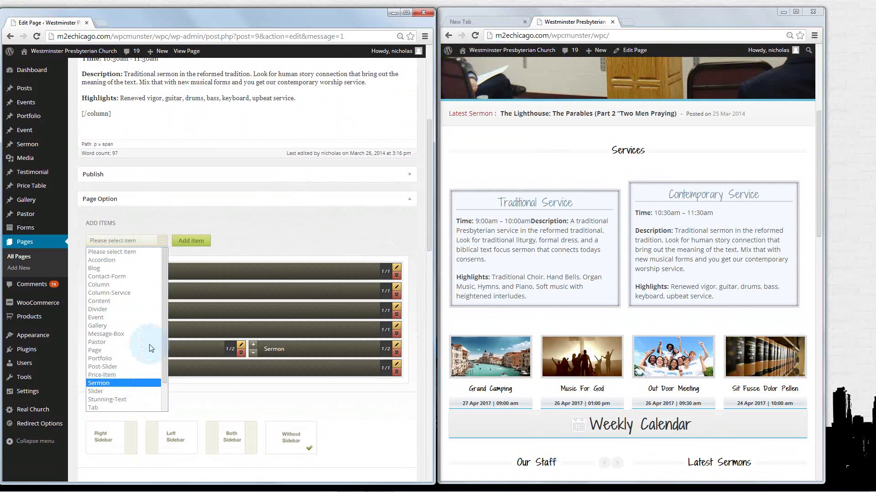
left_click_drag(165, 332, 163, 368)
left_click(113, 397)
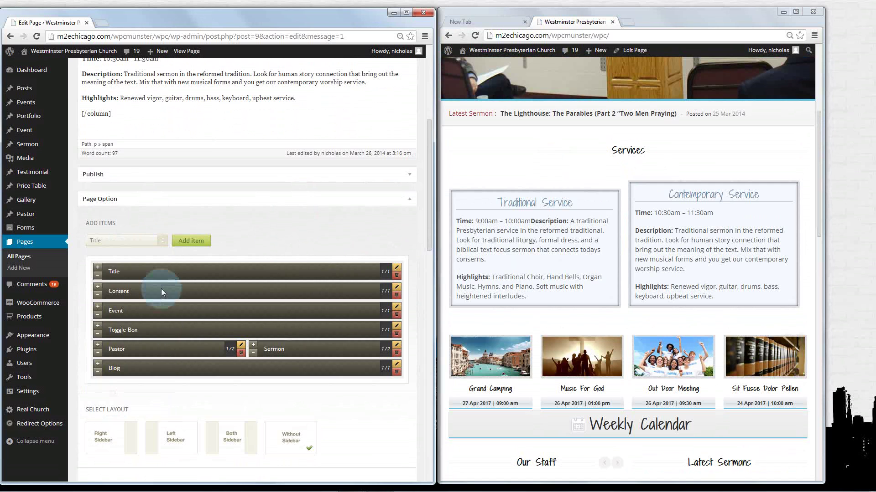
left_click(194, 241)
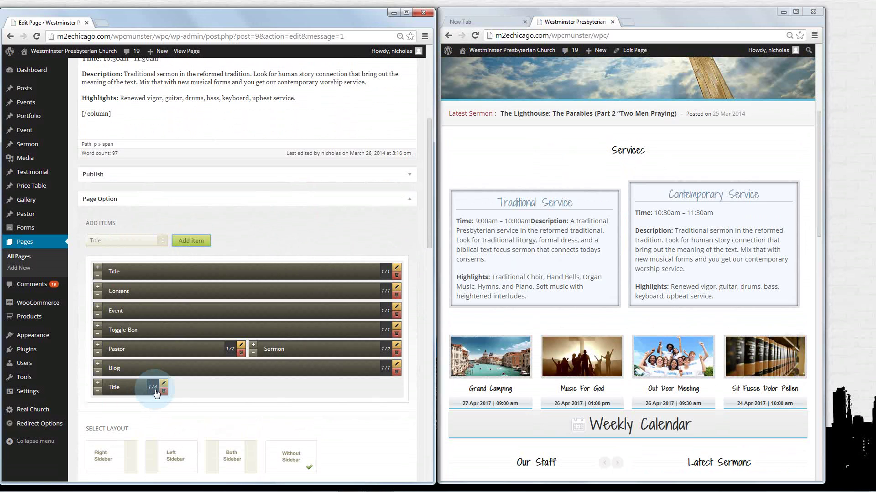
Move the new Title item to the top, widen it to 1/1, and open its settings
left_click_drag(155, 391, 99, 271)
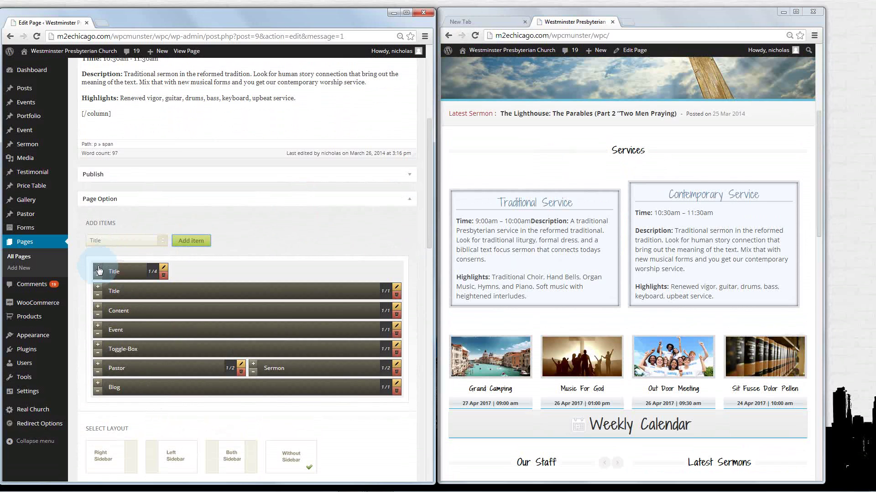
left_click(98, 269)
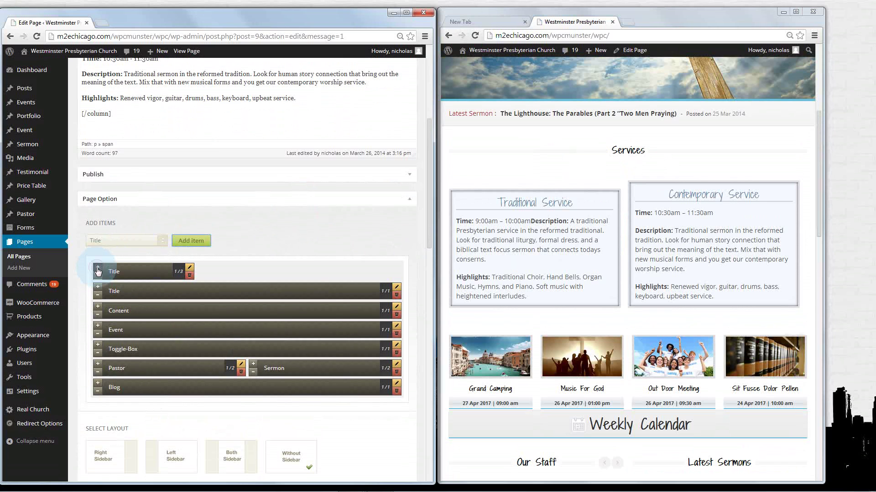
left_click(98, 268)
left_click(98, 269)
left_click(98, 268)
left_click(97, 268)
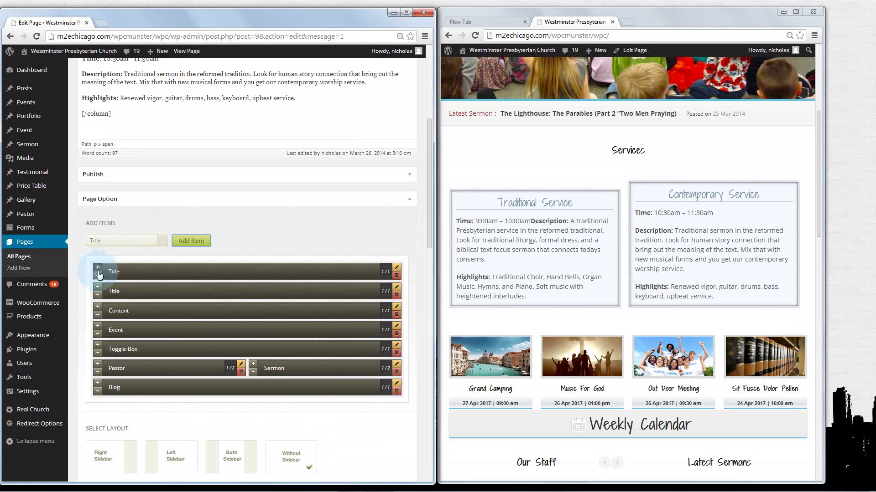
left_click(398, 270)
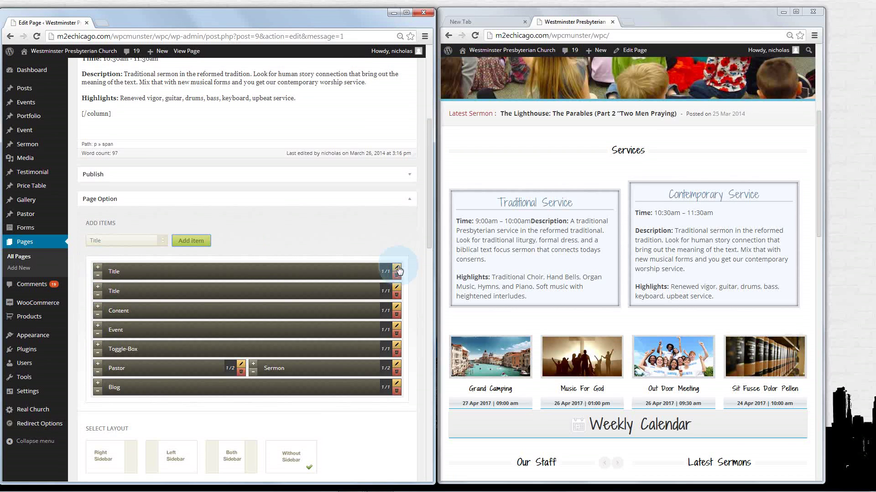
left_click(152, 274)
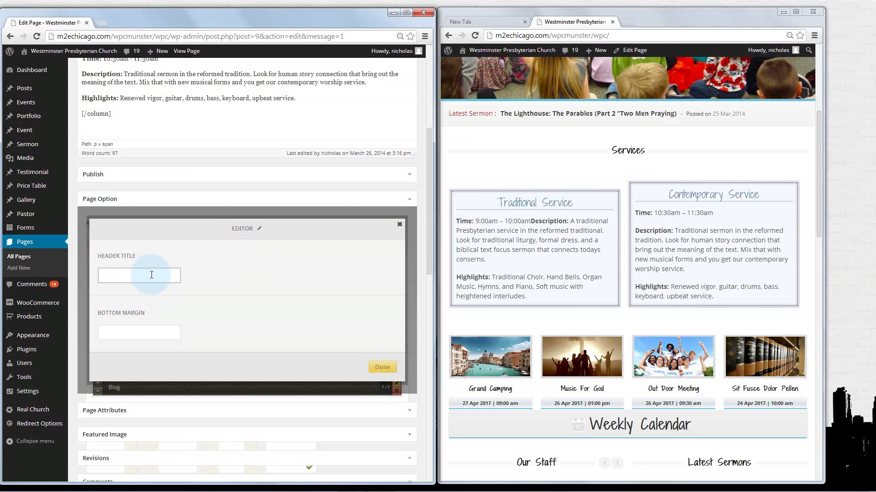
Enter 'Services' as the Header Title, then inspect the live Services heading's markup
type("Services")
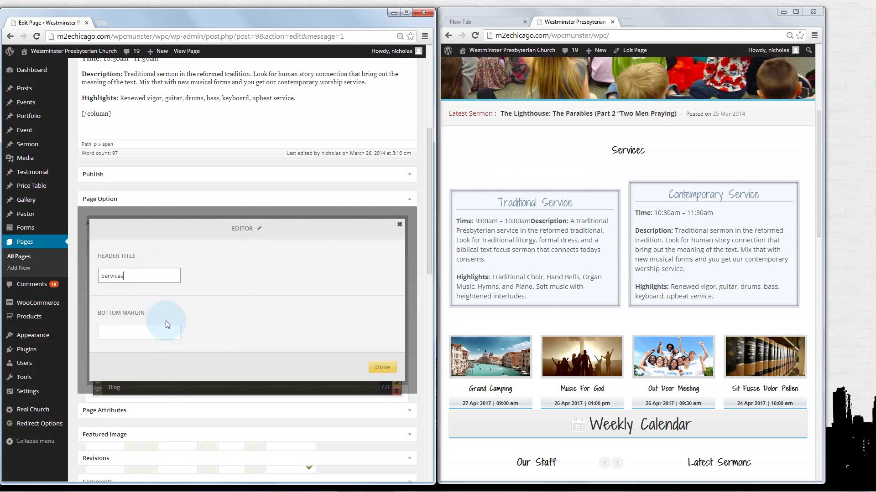
left_click(129, 336)
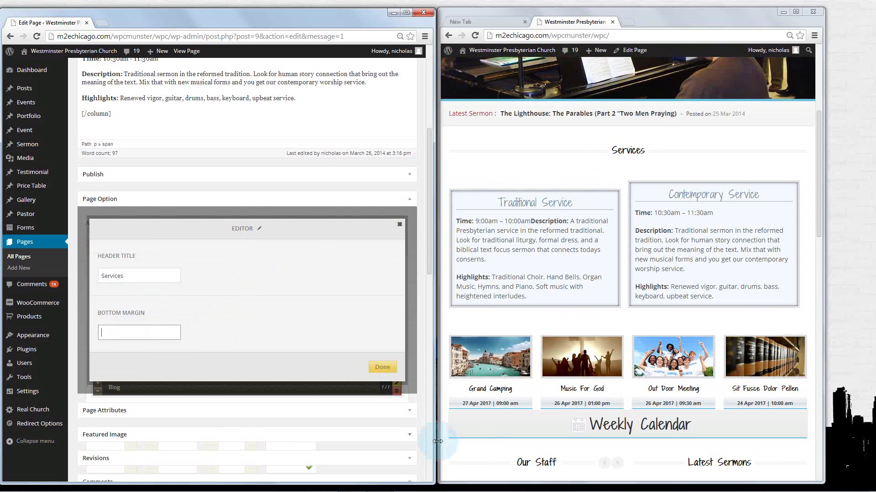
left_click(474, 452)
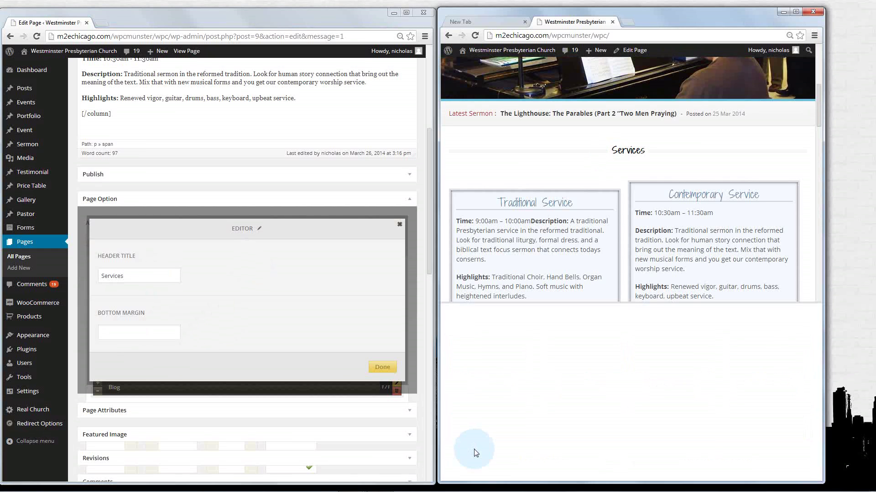
left_click(447, 310)
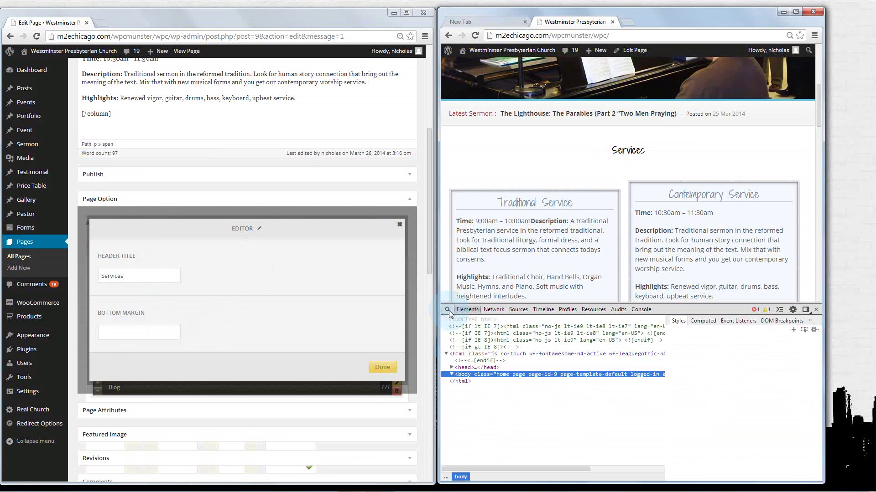
left_click(569, 161)
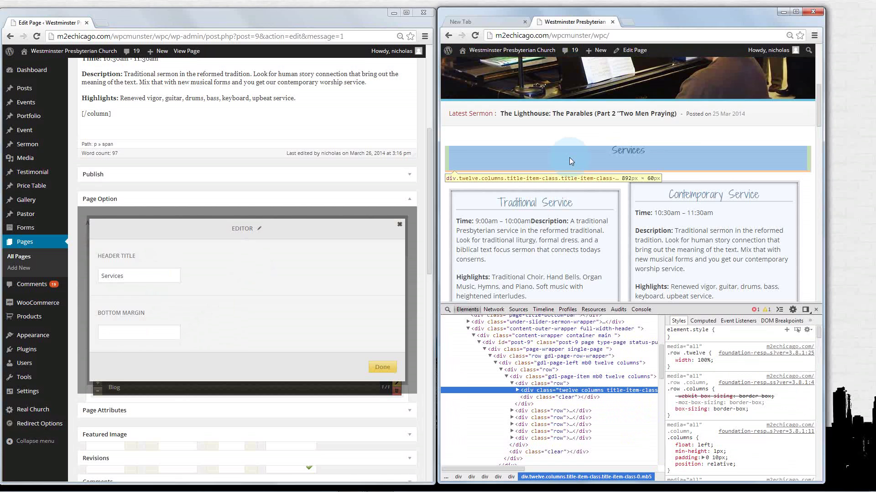
left_click(447, 311)
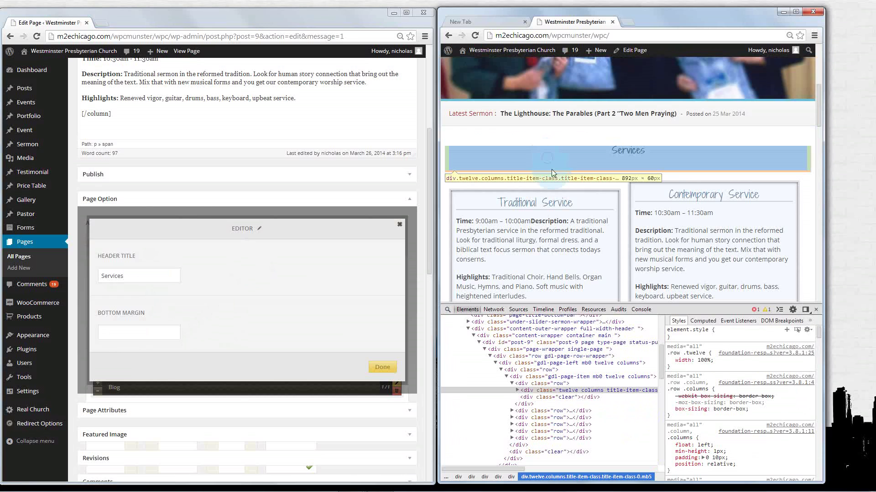
left_click(592, 172)
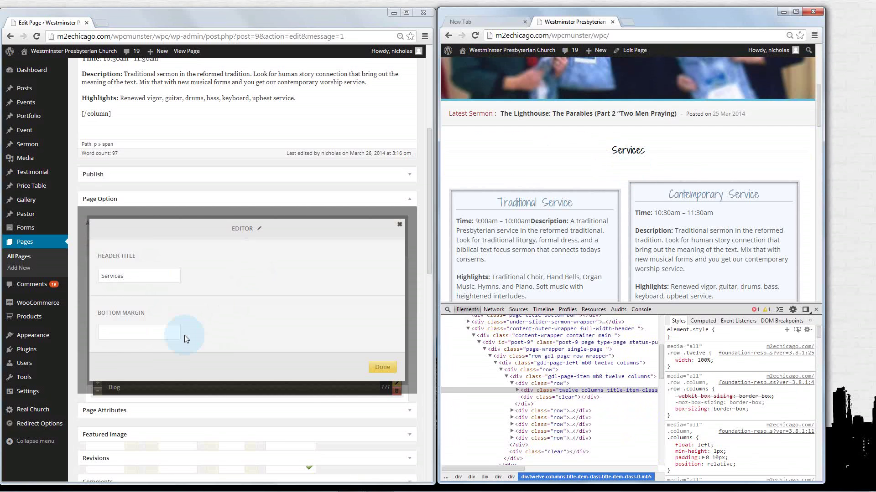
Set the Title item's bottom margin to 10 and confirm its settings
left_click(164, 335)
type("0")
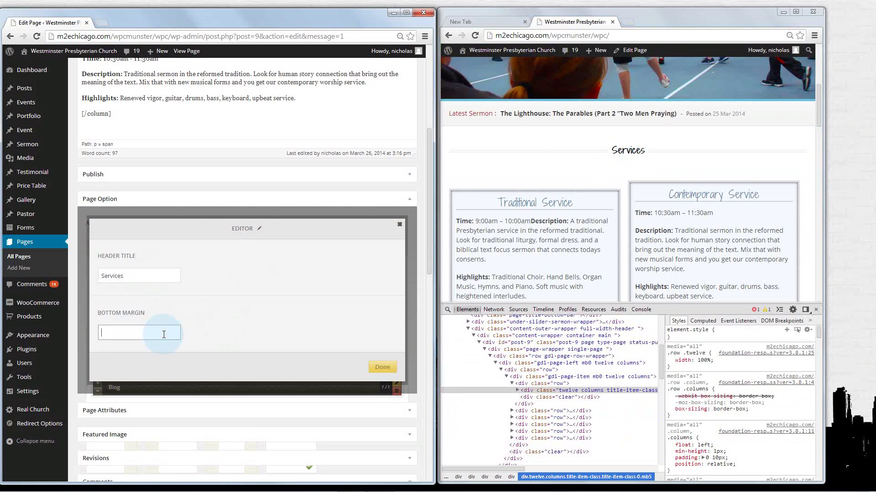
left_click(164, 335)
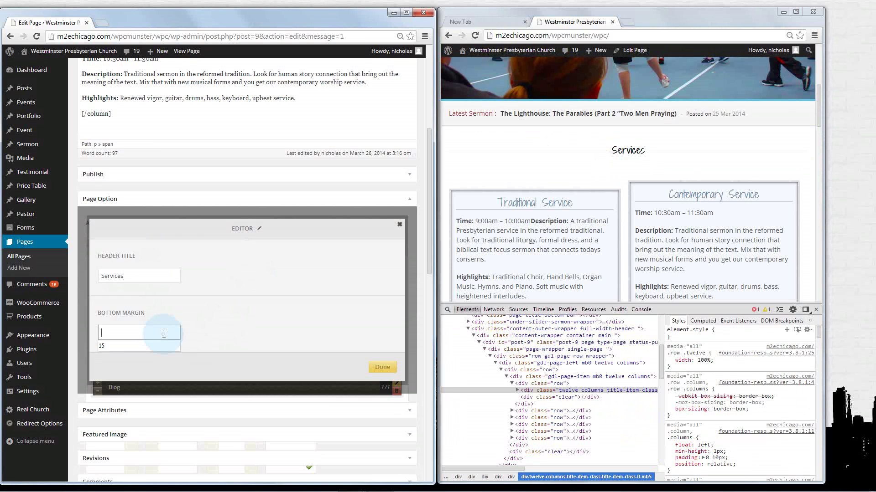
type("10")
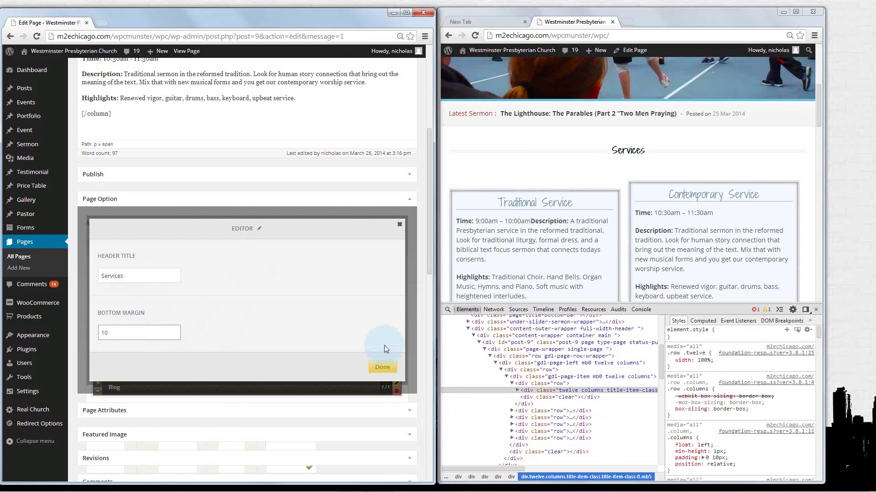
left_click(382, 368)
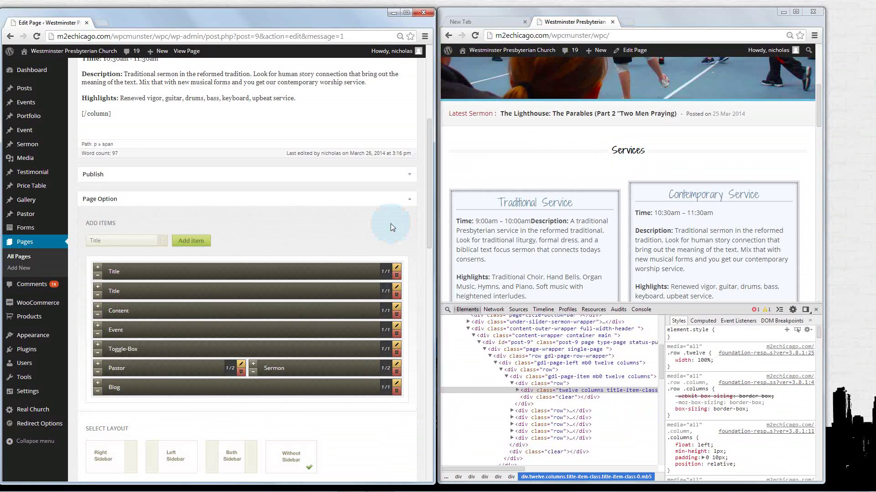
Expand the Publish box and update the main page
mouse_move(429, 217)
left_mouse_down()
mouse_move(428, 267)
mouse_move(428, 224)
left_mouse_up()
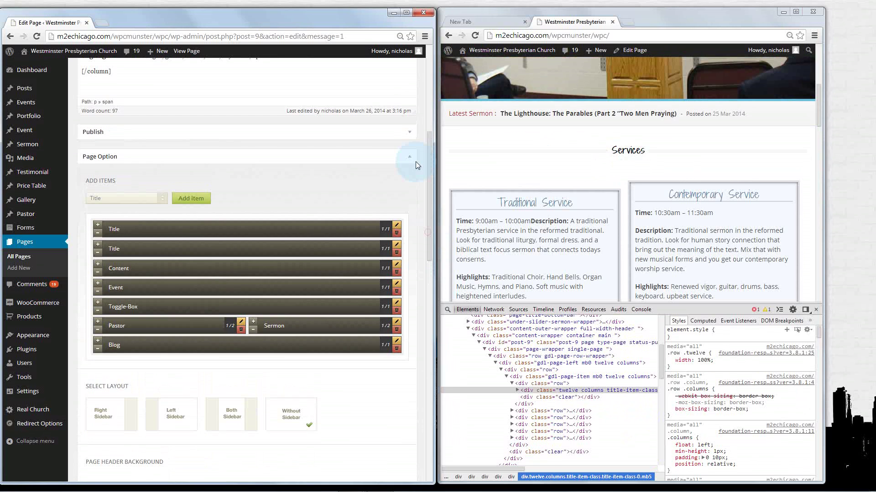
left_click(408, 132)
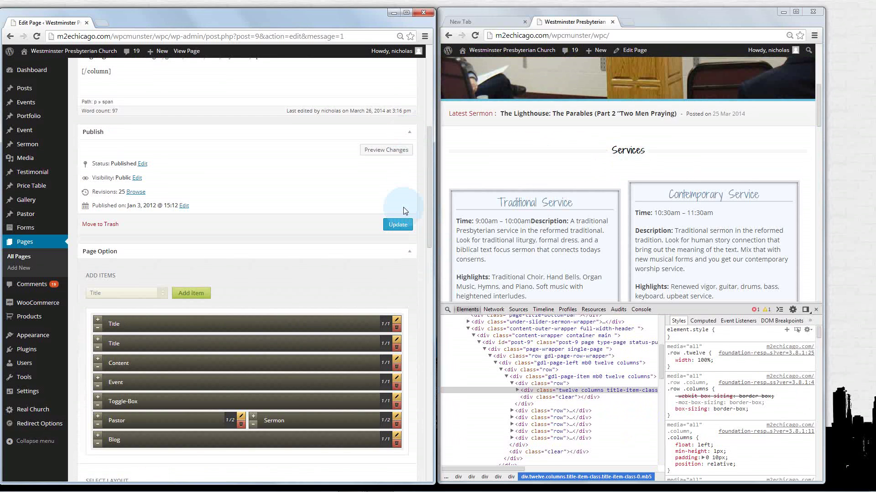
left_click(398, 225)
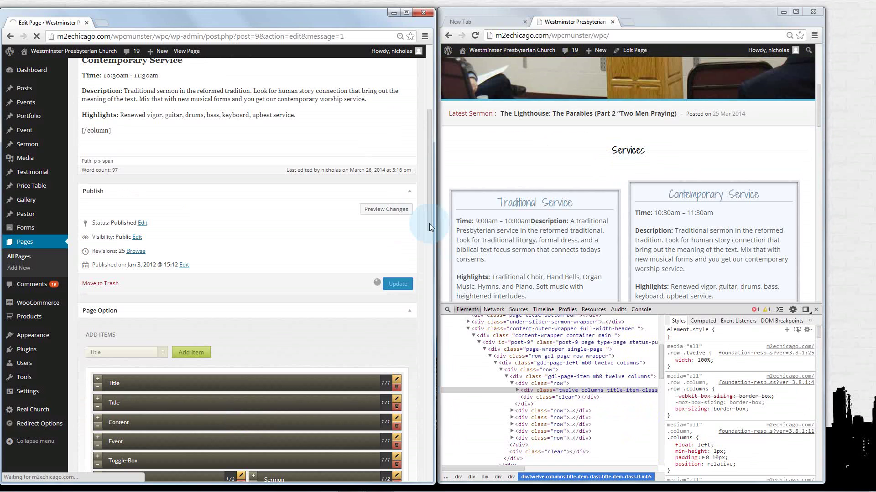
Reload the live church homepage, now showing two stacked Services headings above the columns
left_click(474, 36)
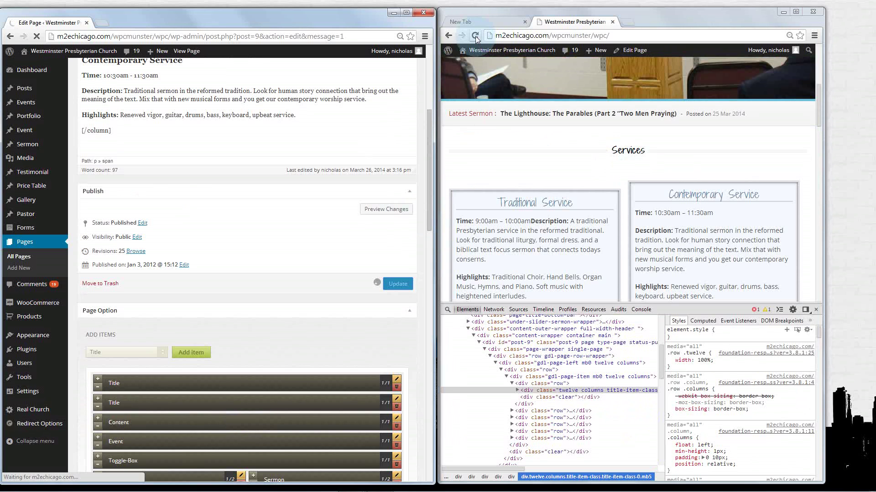
left_click(100, 190)
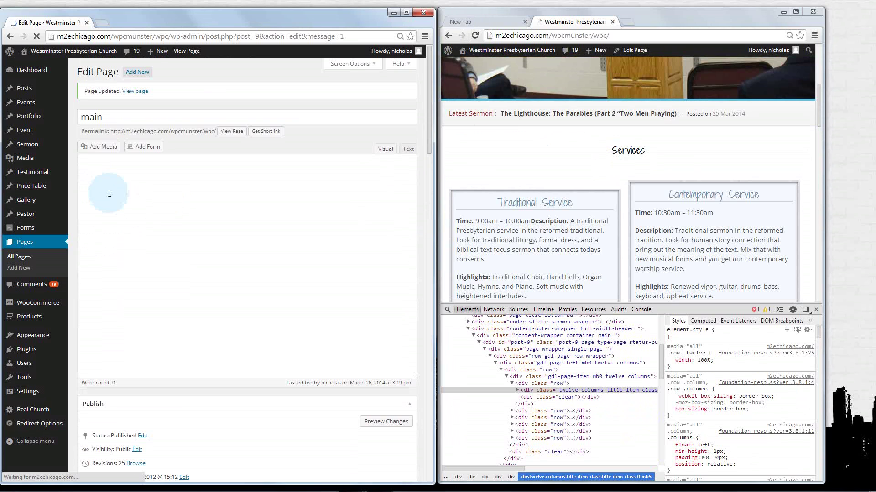
left_click(438, 130)
left_click(451, 154)
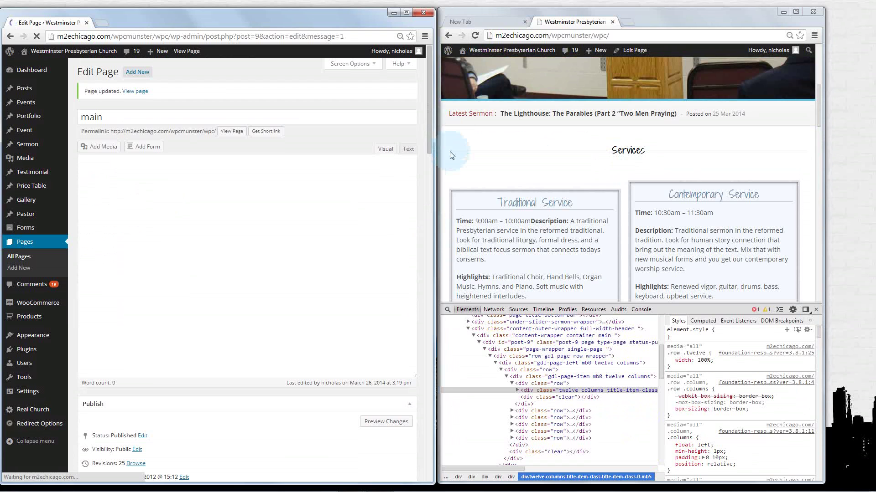
left_click(476, 36)
left_click(625, 160)
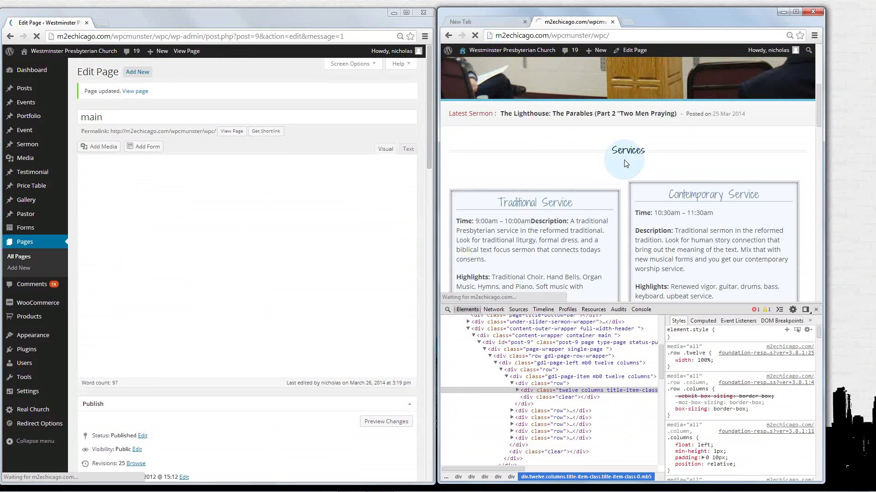
left_click(675, 144)
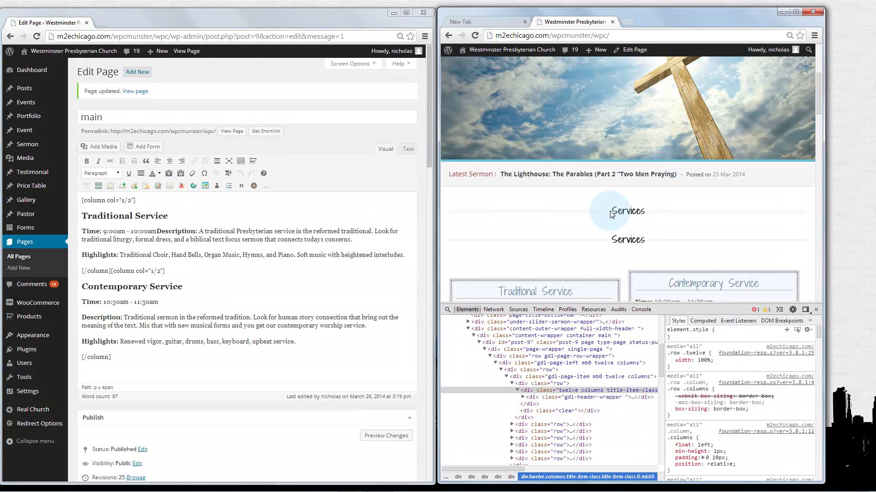
left_click_drag(429, 159, 419, 259)
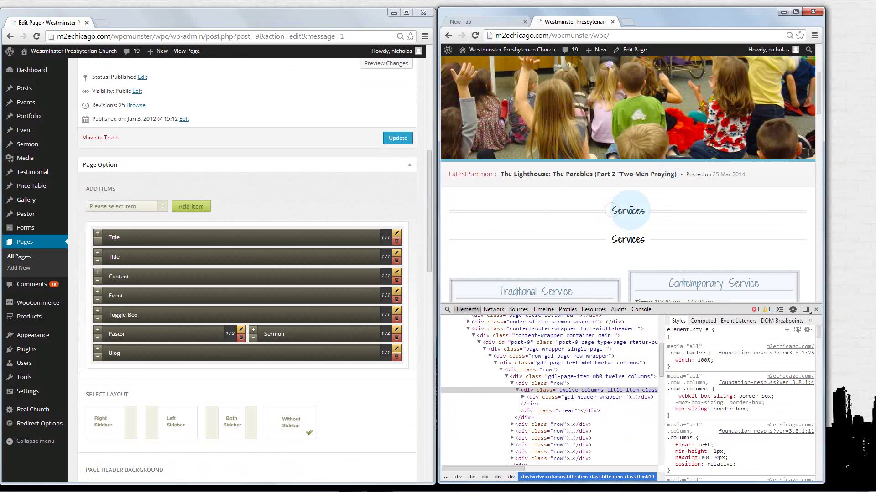
Delete the duplicate second Title item from the Page Option list
double_click(613, 213)
left_click(614, 213)
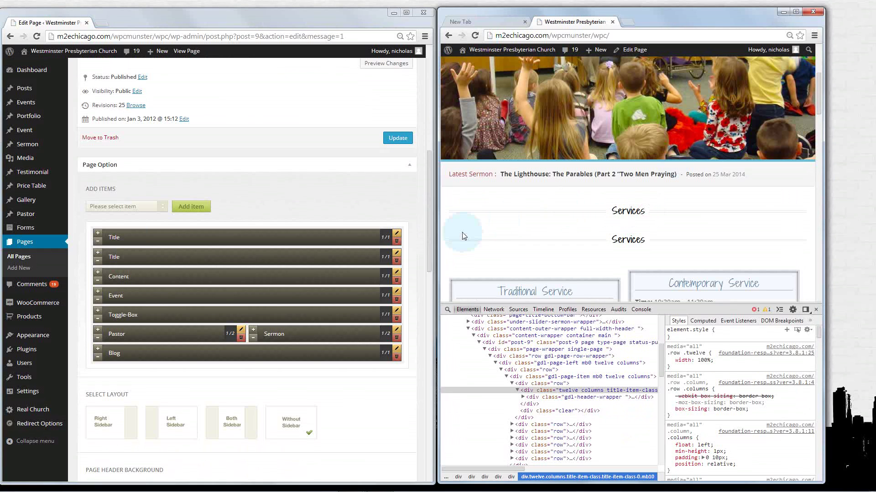
left_click(397, 263)
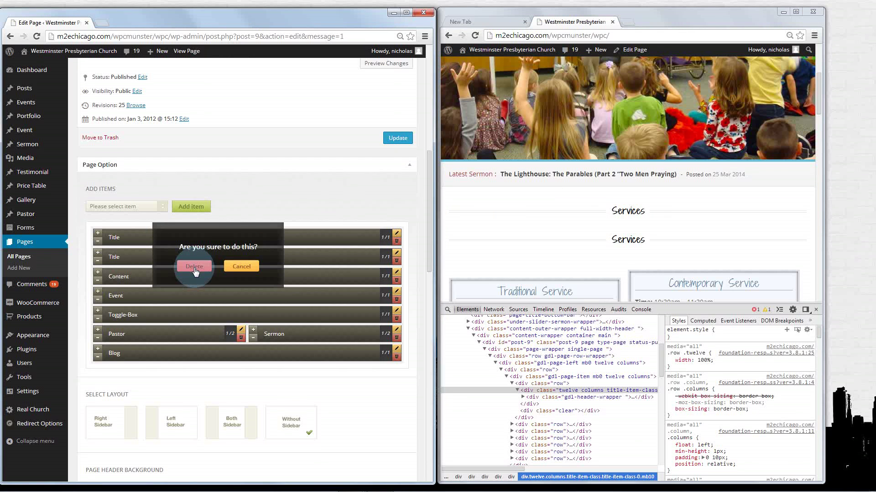
left_click(195, 268)
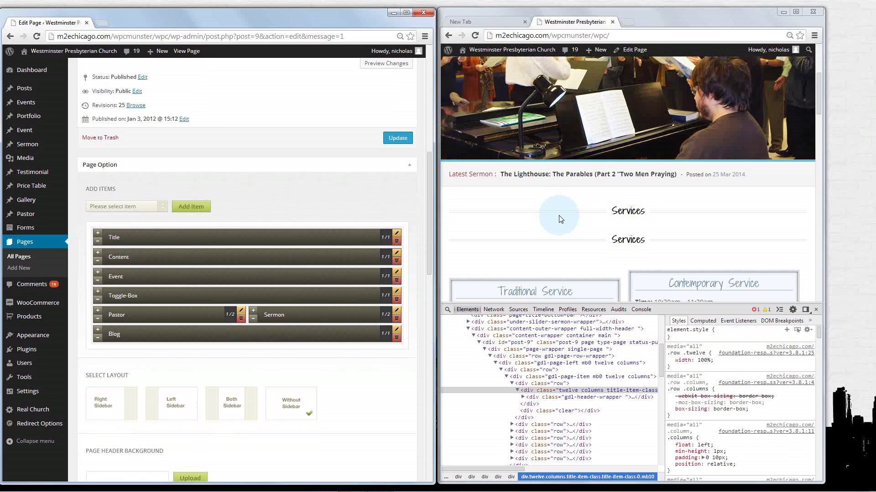
Update the page and reload the live site to confirm a single Services heading
left_click(398, 138)
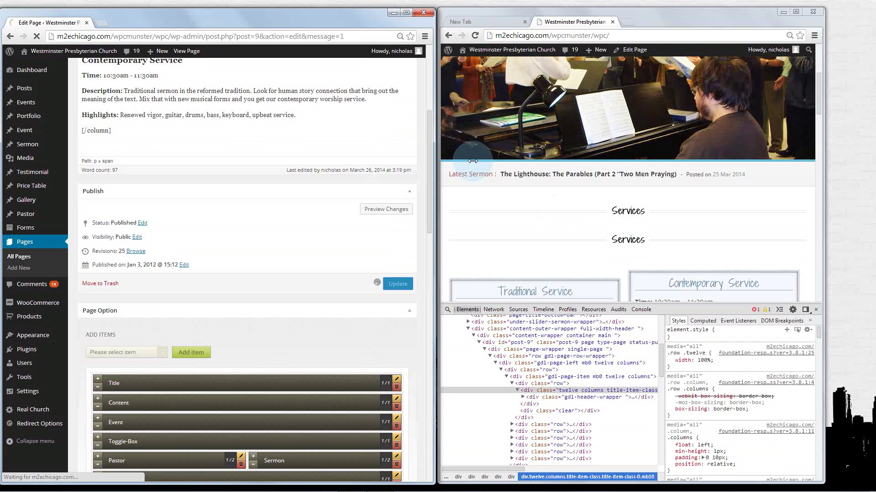
left_click(477, 36)
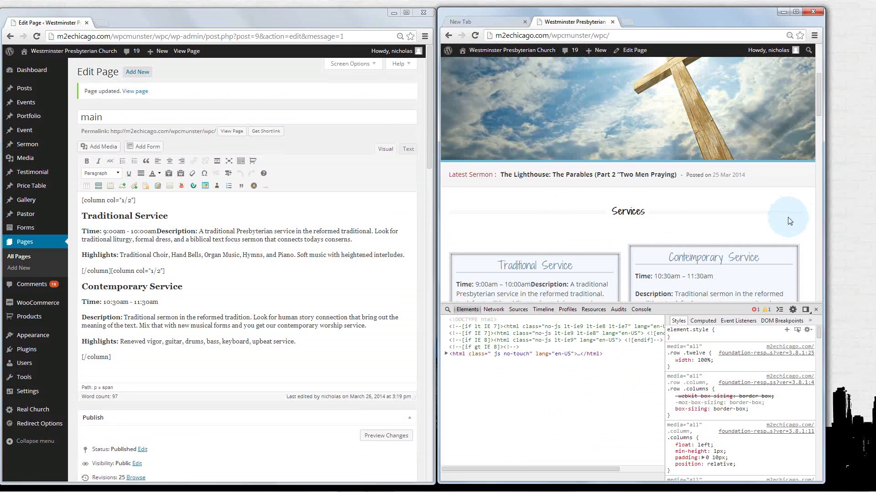
left_click(618, 231)
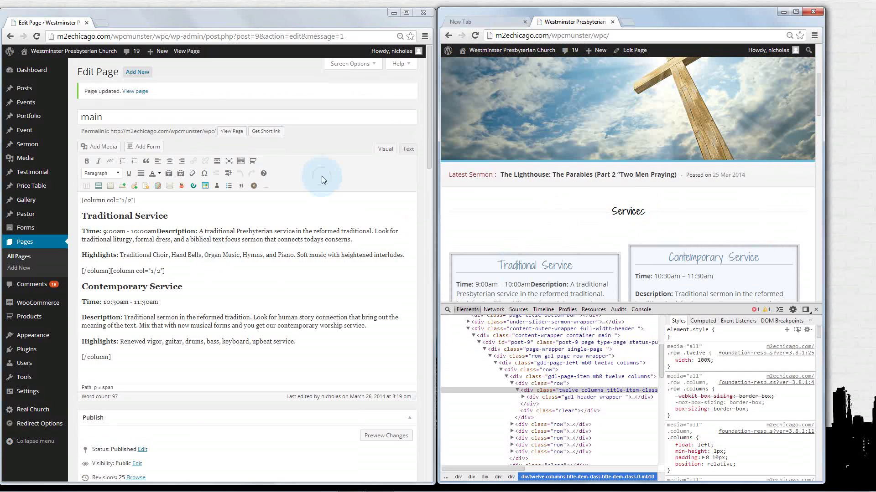
scroll(315, 177, "down", 2)
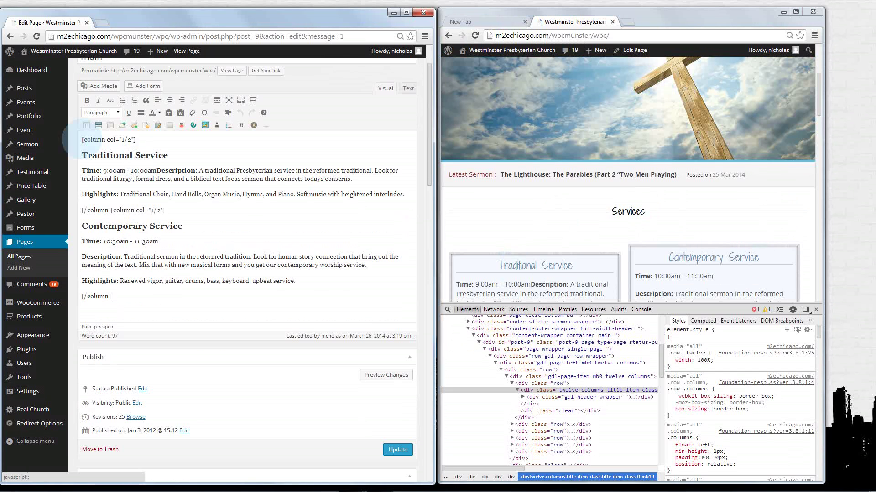
left_click_drag(82, 139, 203, 298)
scroll(203, 298, "down", 5)
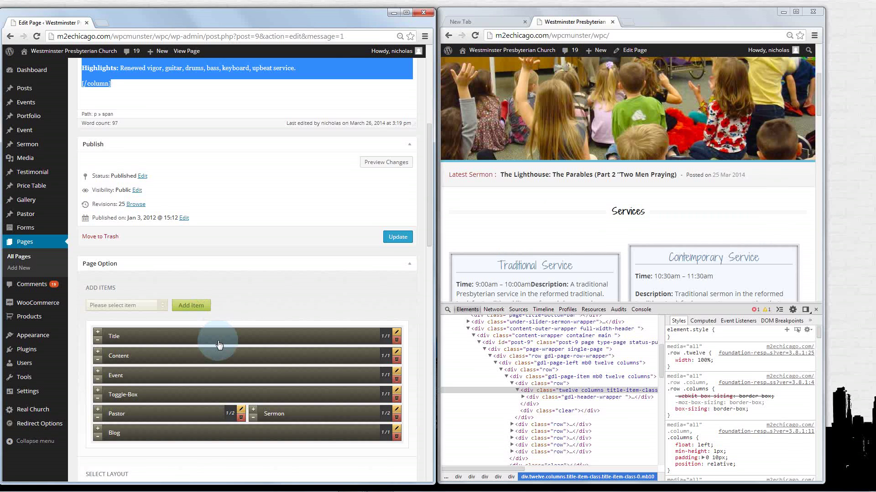
left_click(246, 313)
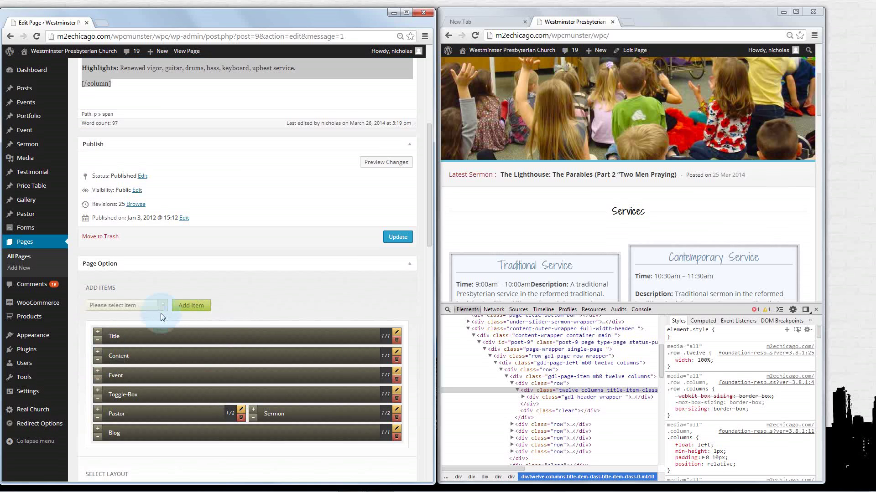
scroll(159, 309, "down", 2)
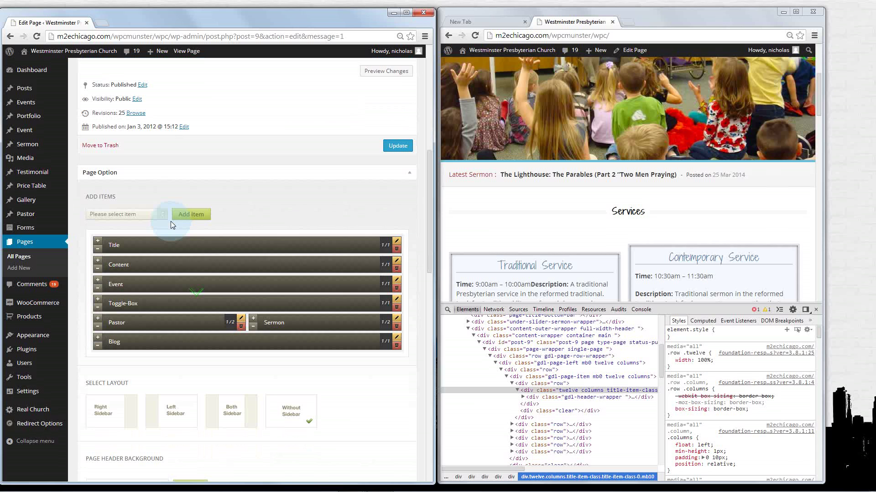
left_click(162, 215)
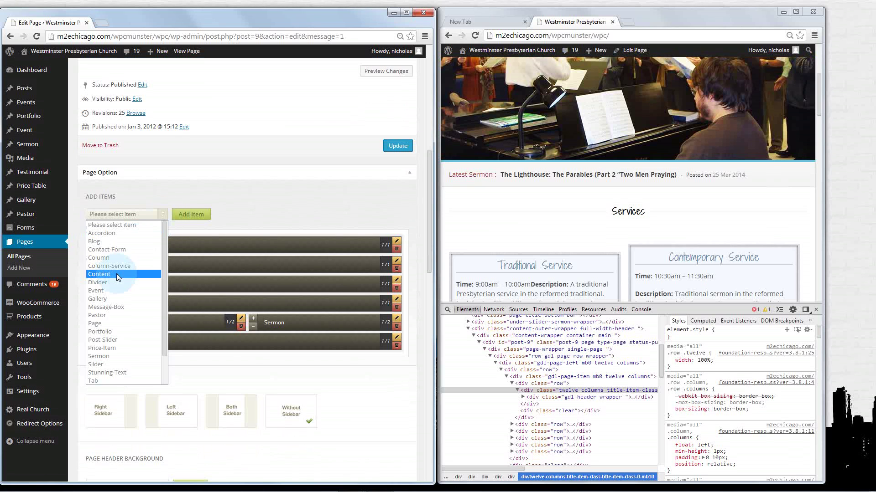
left_click(117, 274)
left_click(191, 214)
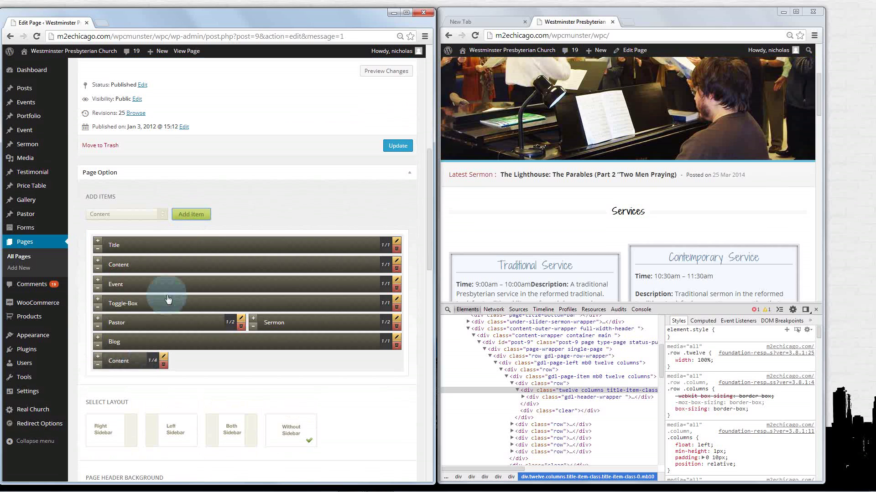
left_click_drag(139, 365, 129, 288)
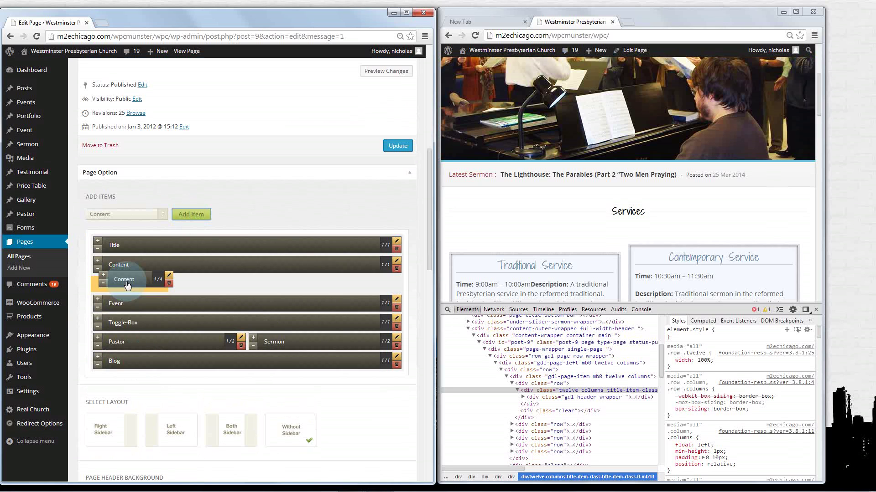
scroll(129, 288, "up", 10)
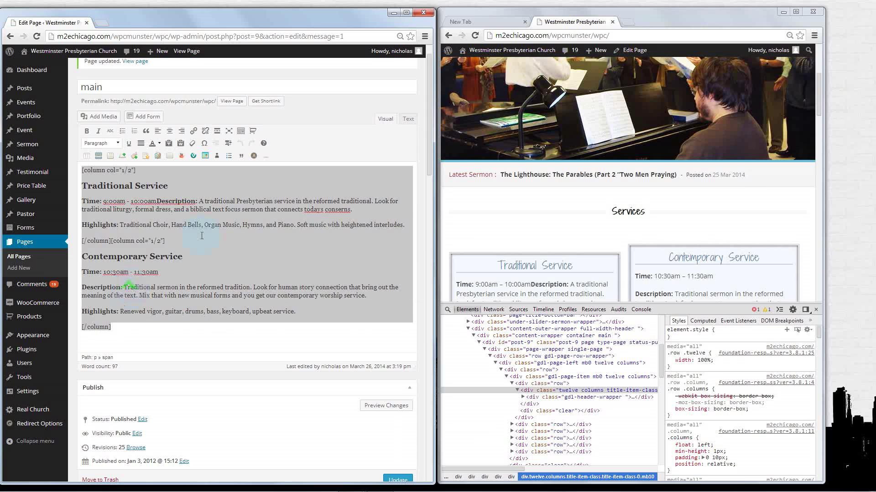
left_click(185, 180)
scroll(219, 192, "down", 8)
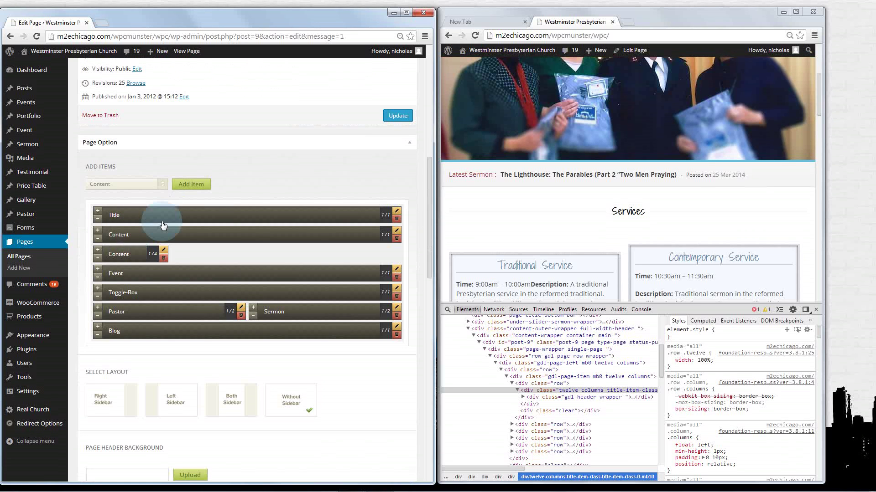
left_click(164, 258)
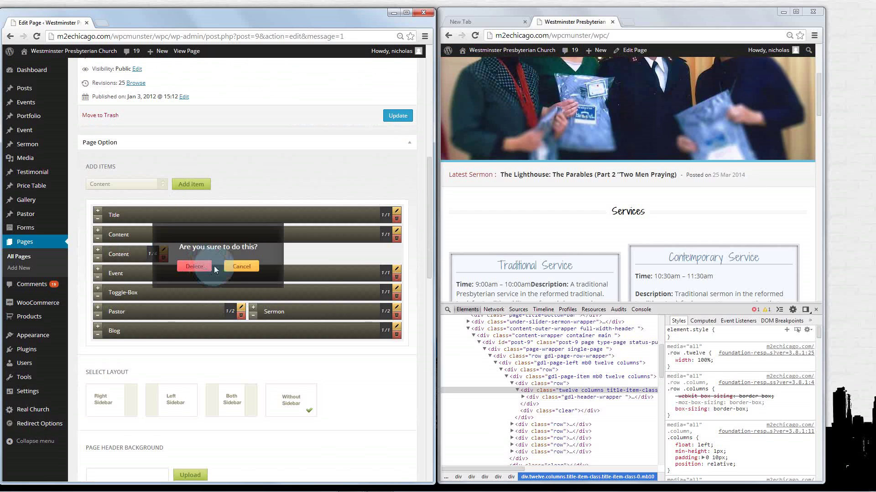
left_click(210, 268)
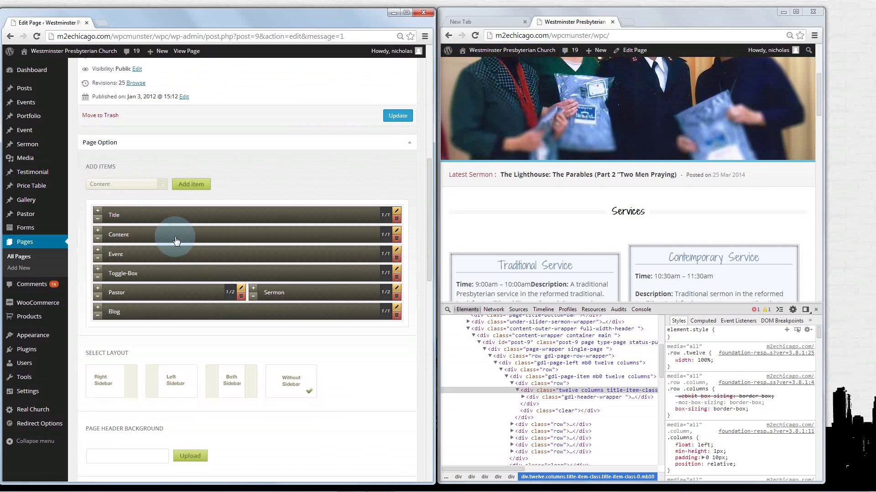
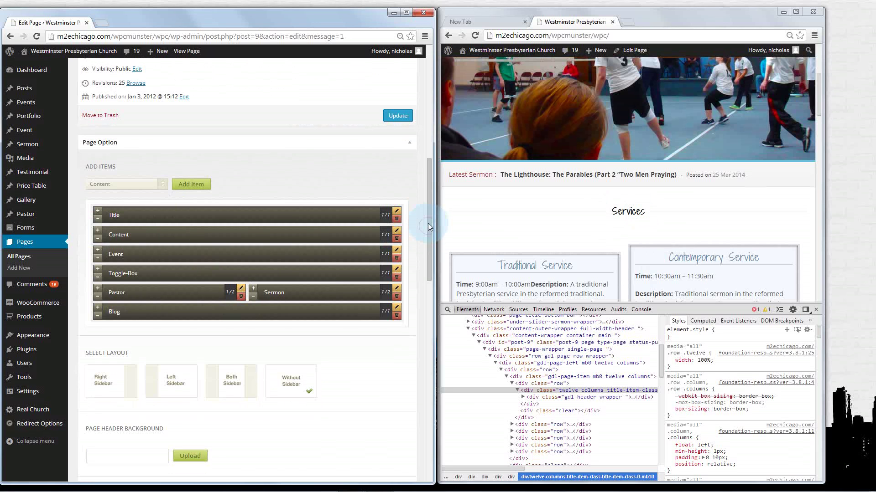
Review the Content item's header title and 45 bottom margin, then close it without changes
left_click_drag(428, 223, 429, 149)
left_click_drag(167, 238, 74, 77)
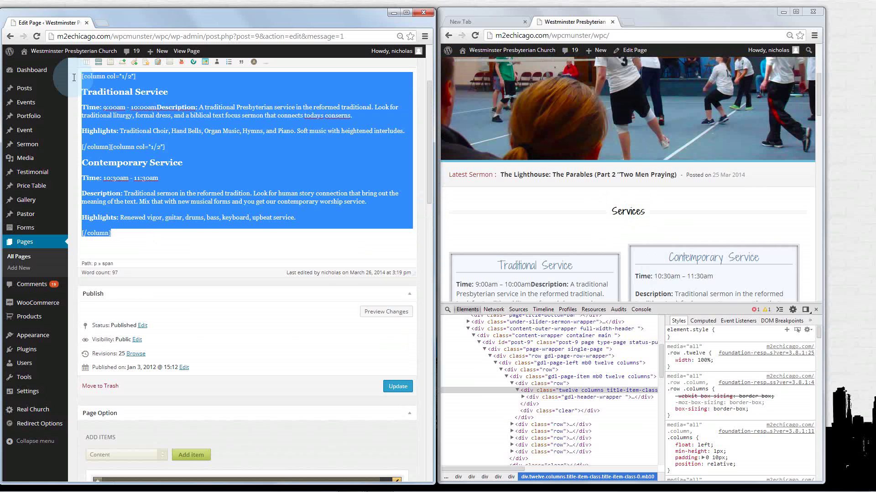
scroll(201, 165, "down", 4)
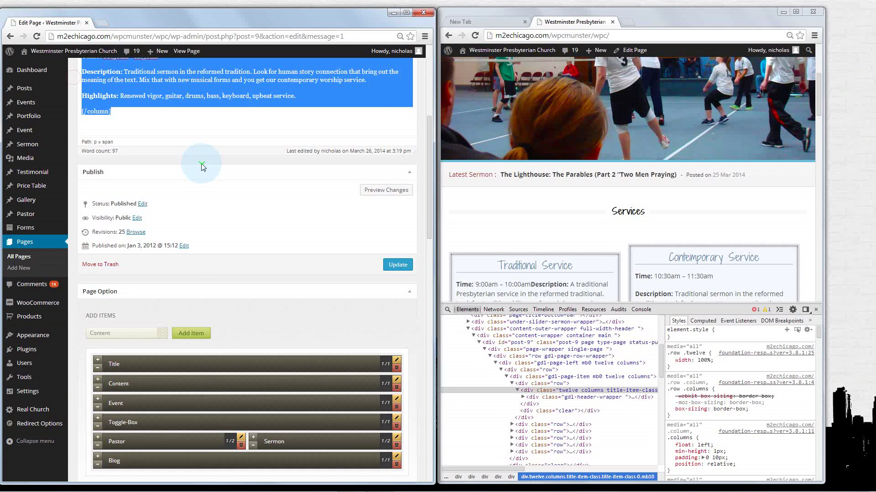
scroll(201, 165, "down", 3)
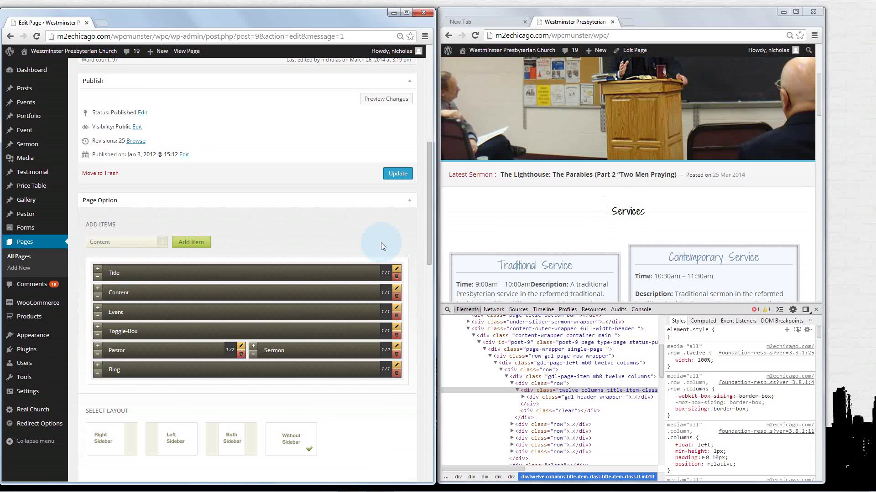
left_click_drag(428, 228, 426, 242)
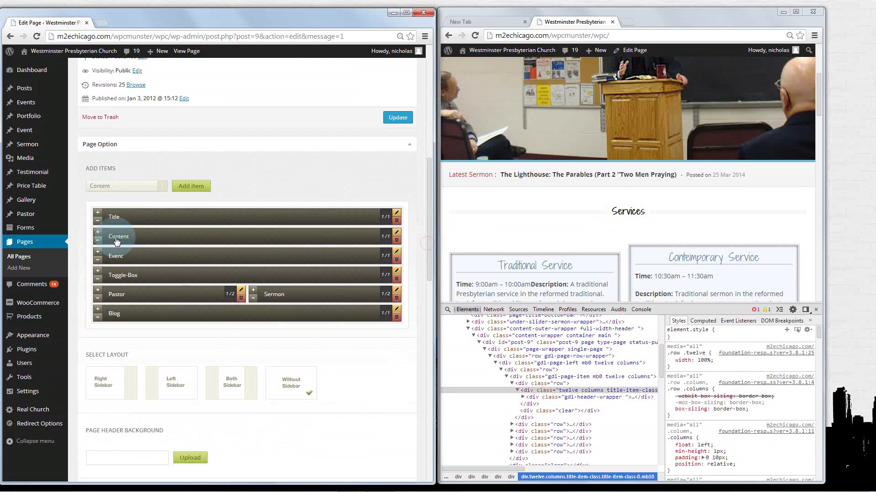
left_click(396, 235)
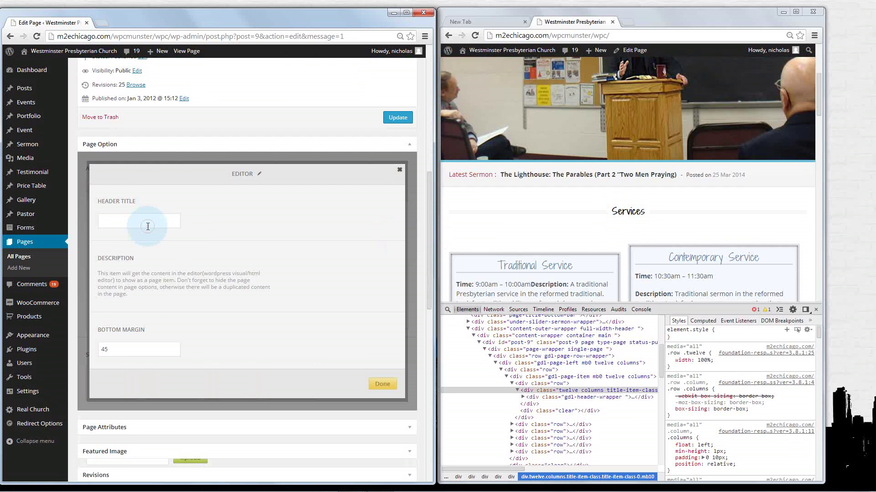
left_click(147, 294)
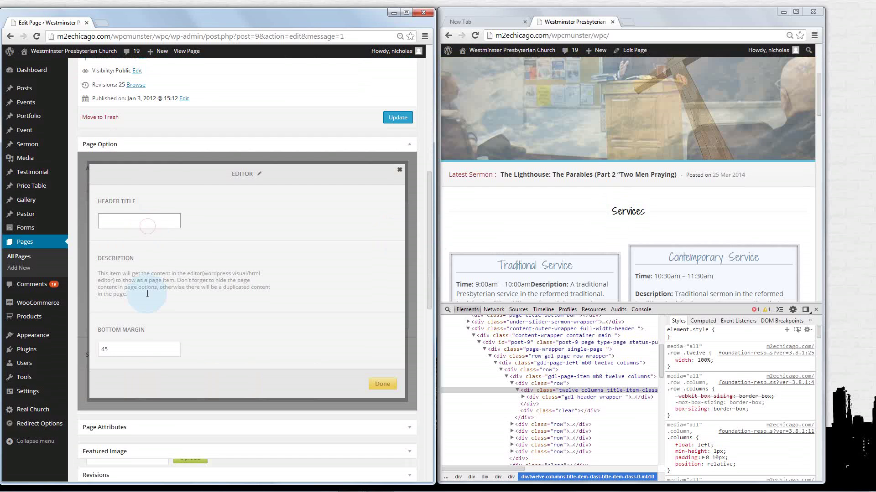
left_click(137, 351)
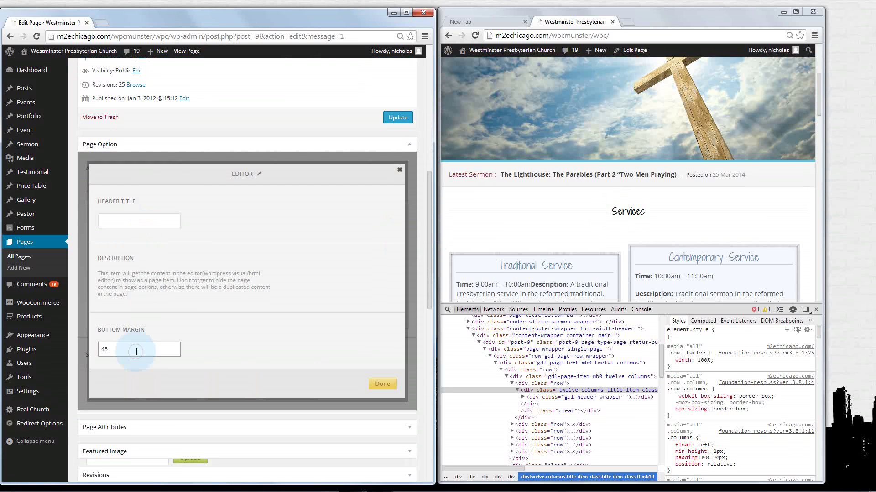
left_click(137, 219)
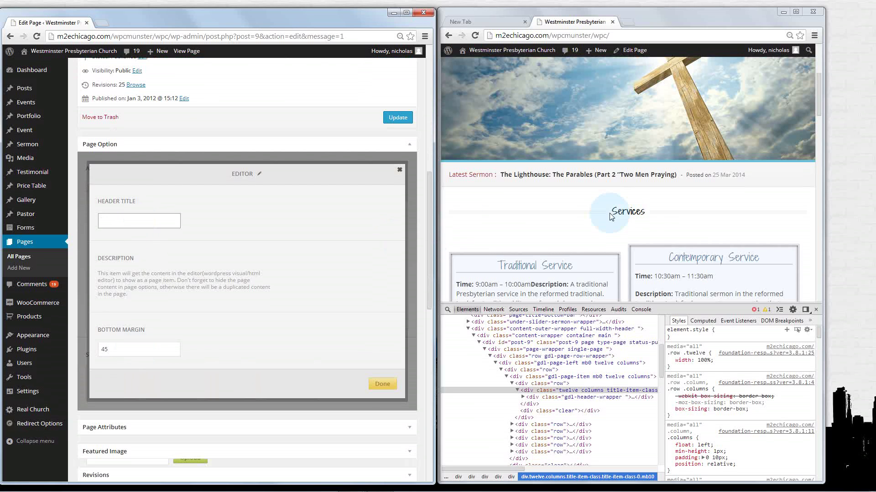
left_click_drag(617, 211, 650, 211)
left_click(651, 210)
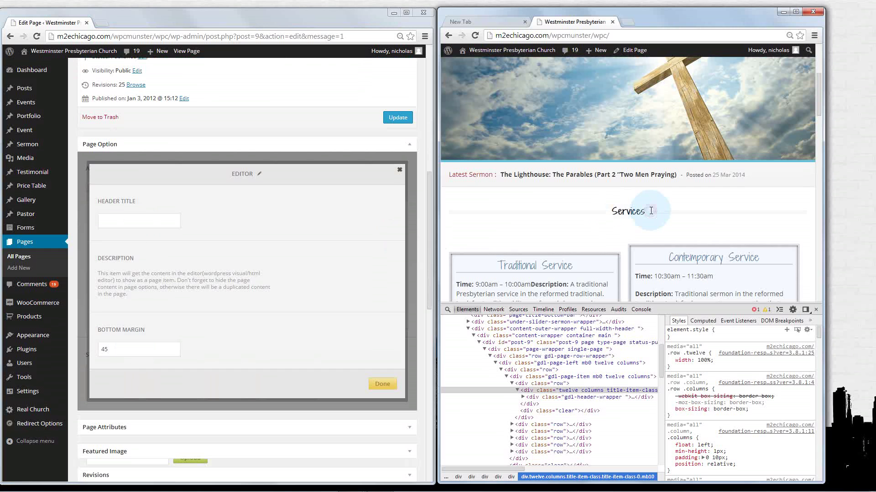
left_click(399, 172)
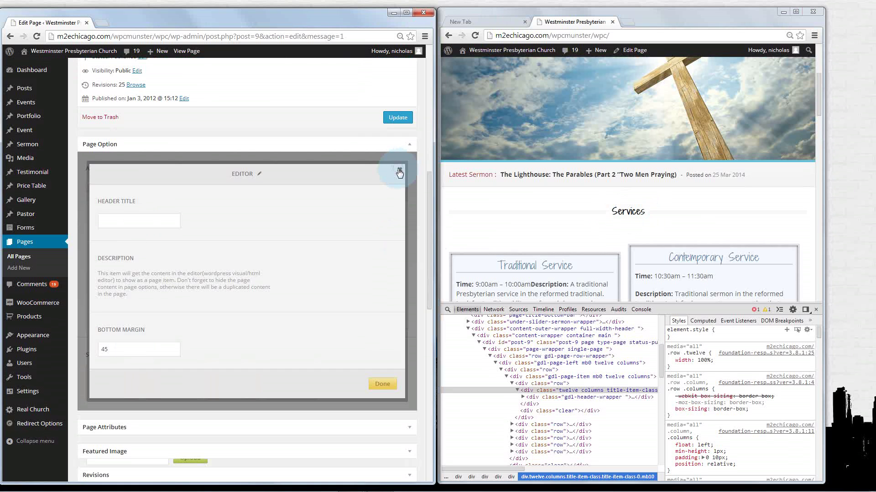
Set Show Page Content to Yes and save the page with Update
scroll(399, 172, "down", 2)
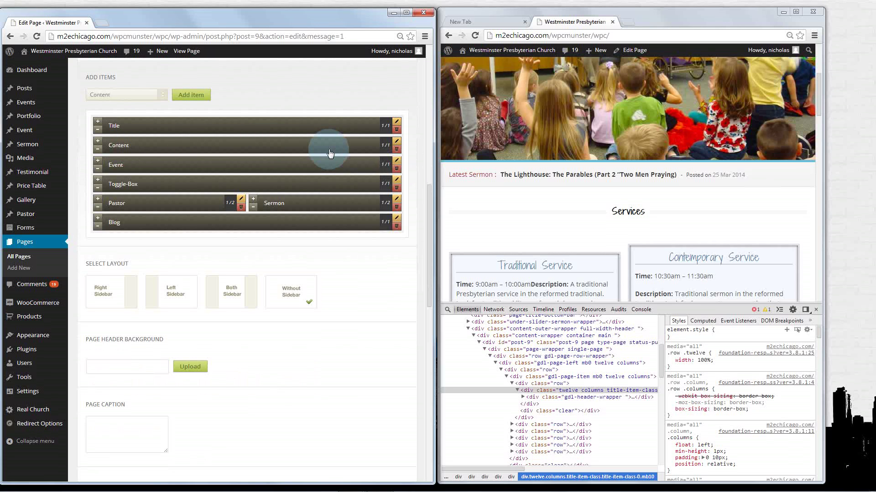
scroll(329, 151, "down", 4)
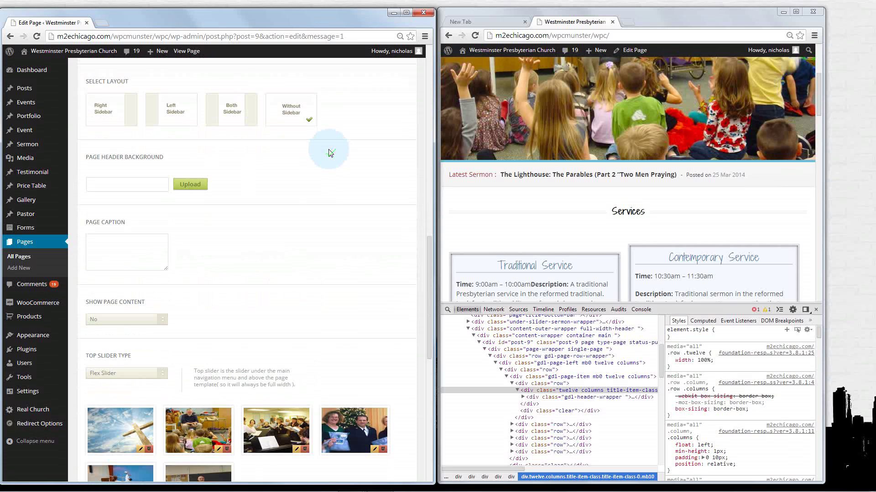
scroll(315, 194, "down", 2)
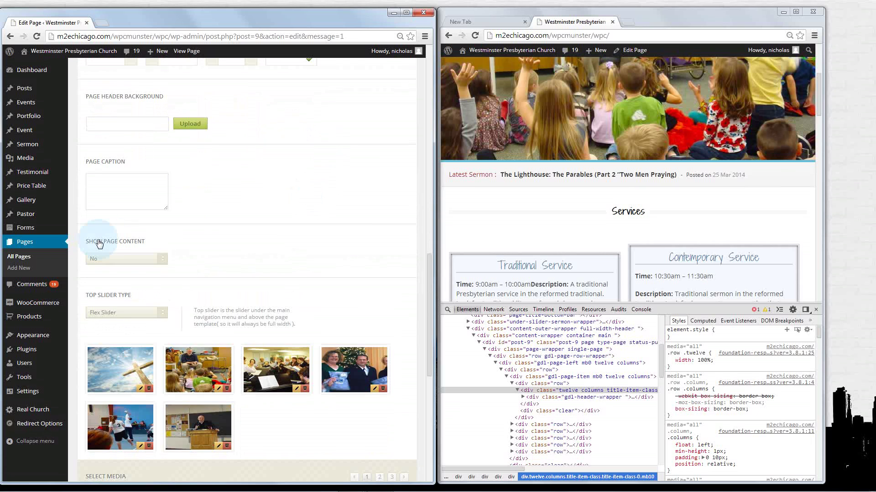
left_click(162, 263)
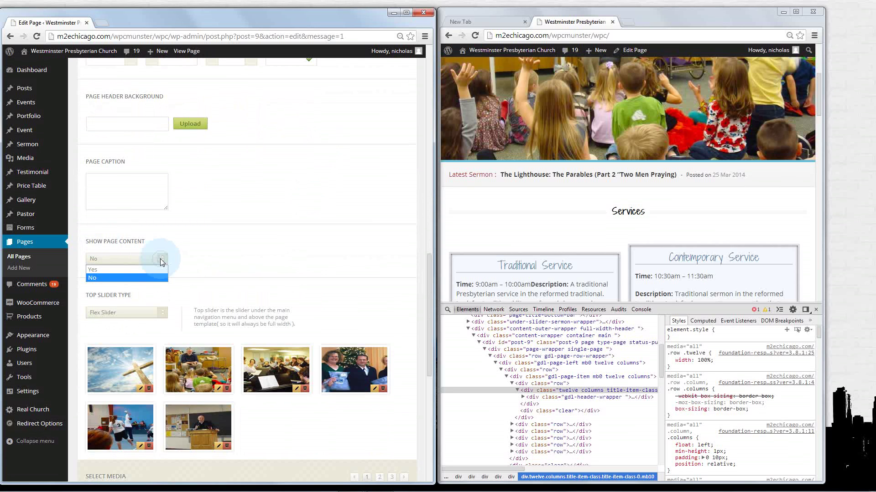
left_click(120, 270)
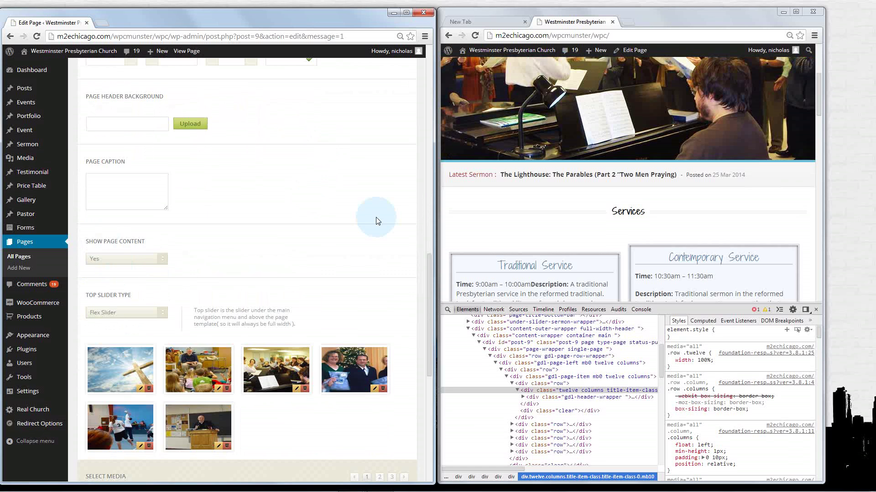
scroll(376, 217, "up", 5)
scroll(376, 217, "down", 2)
scroll(376, 219, "up", 7)
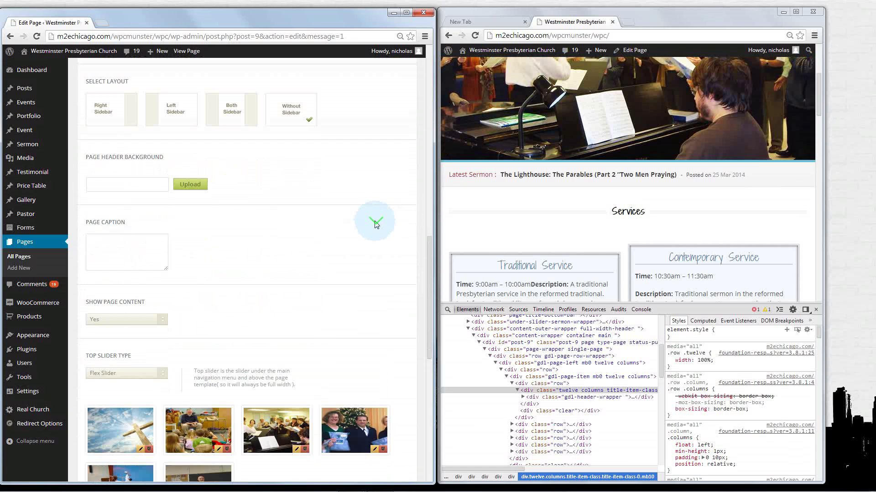
left_click(388, 240)
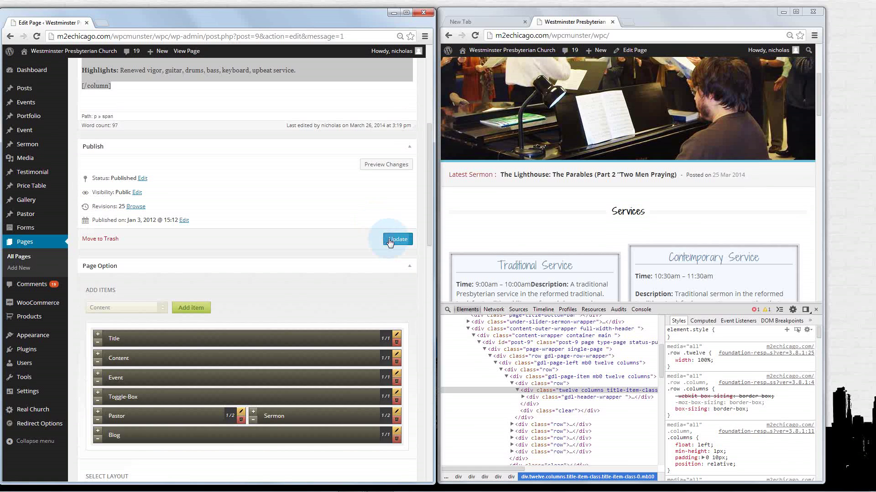
scroll(205, 307, "up", 1)
left_click(132, 404)
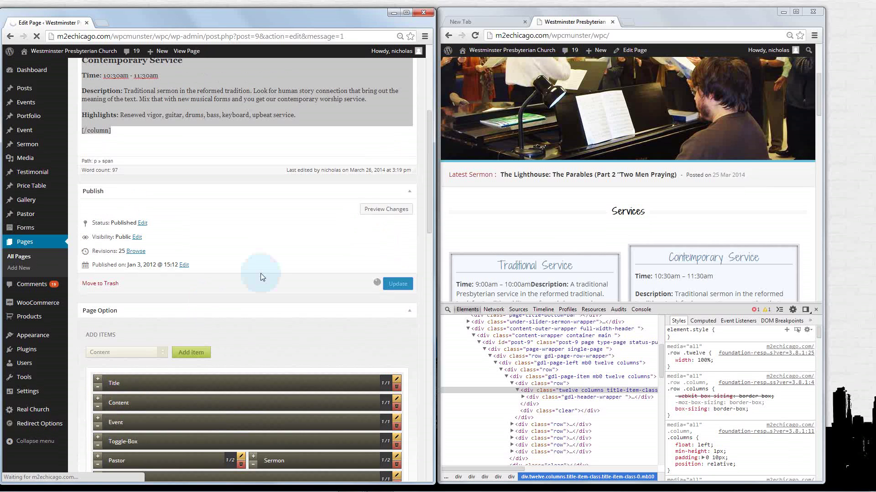
Reload the live church site and close its developer tools
left_click(475, 36)
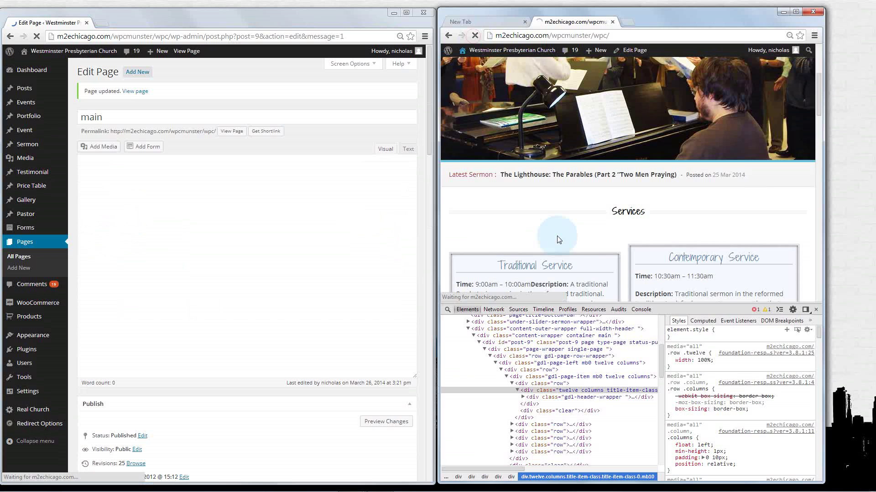
left_click(552, 236)
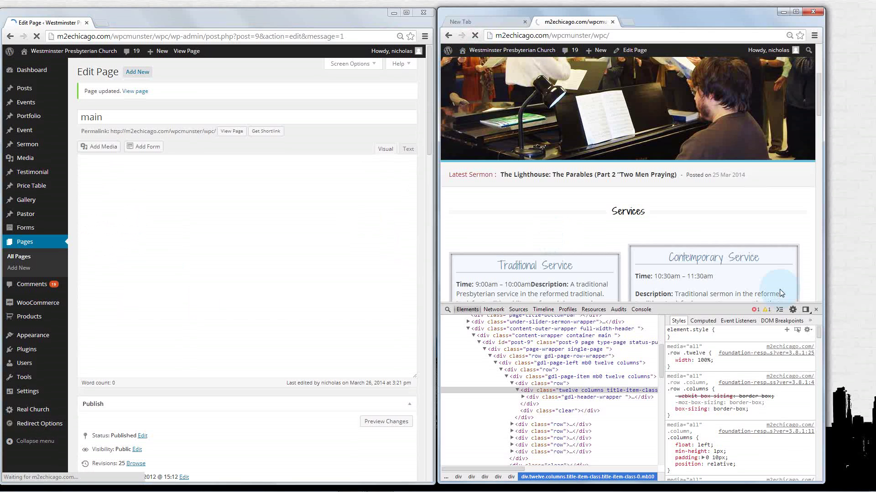
left_click(815, 309)
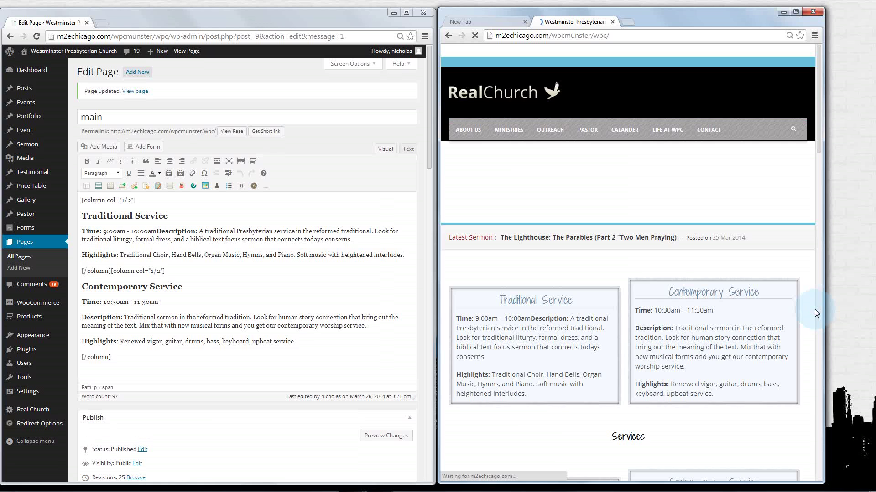
scroll(794, 280, "down", 3)
scroll(794, 280, "down", 1)
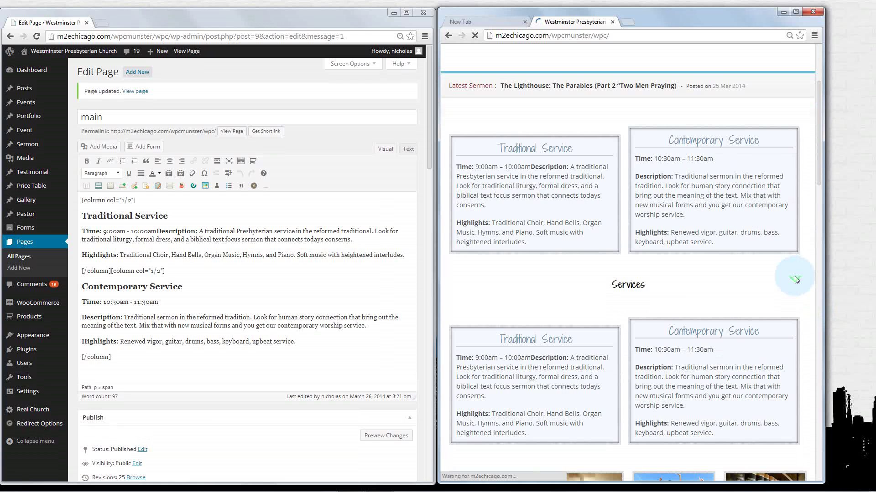
Inspect the duplicated Traditional and Contemporary Service boxes, then change the Show Page Content setting again
left_click_drag(430, 144, 434, 352)
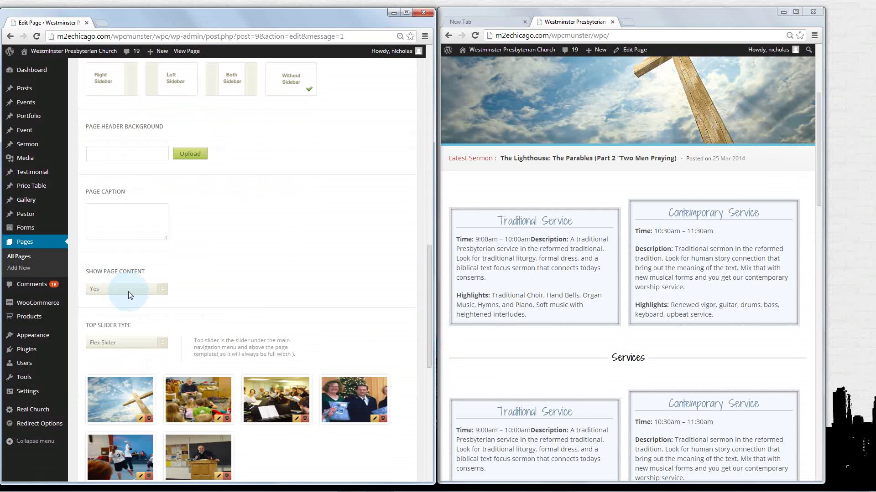
left_click(462, 188)
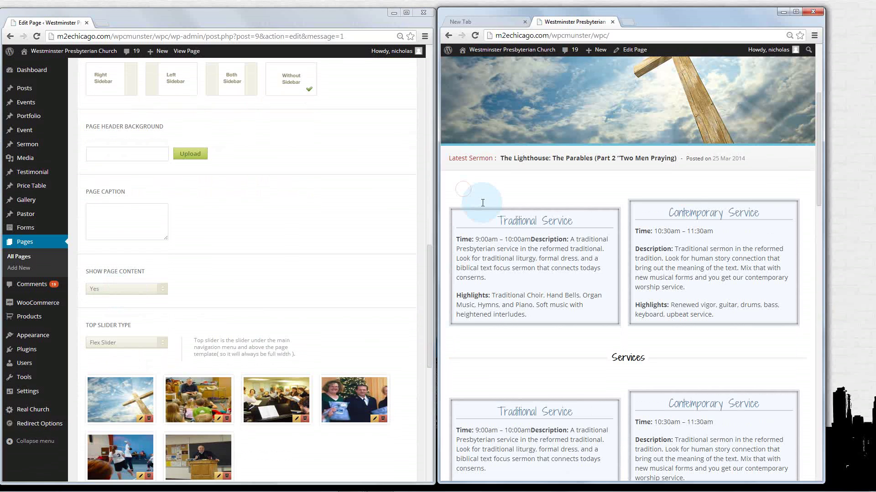
left_click_drag(483, 203, 729, 328)
left_click(729, 331)
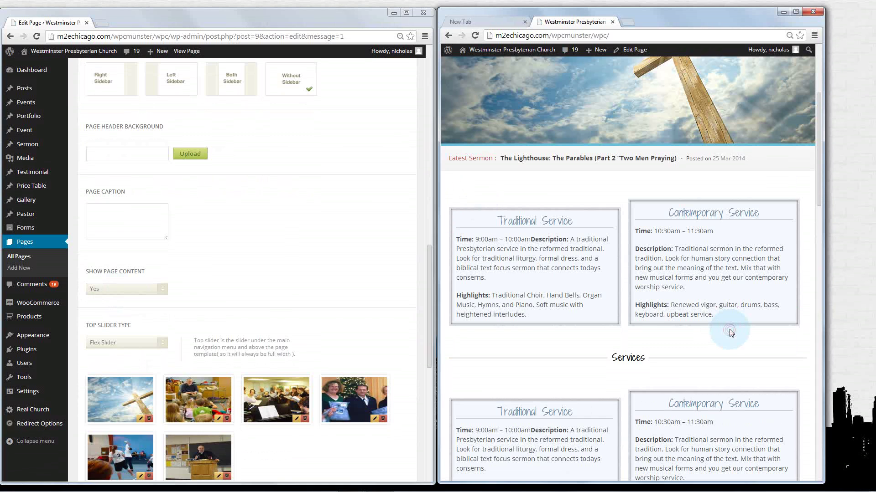
left_click(160, 289)
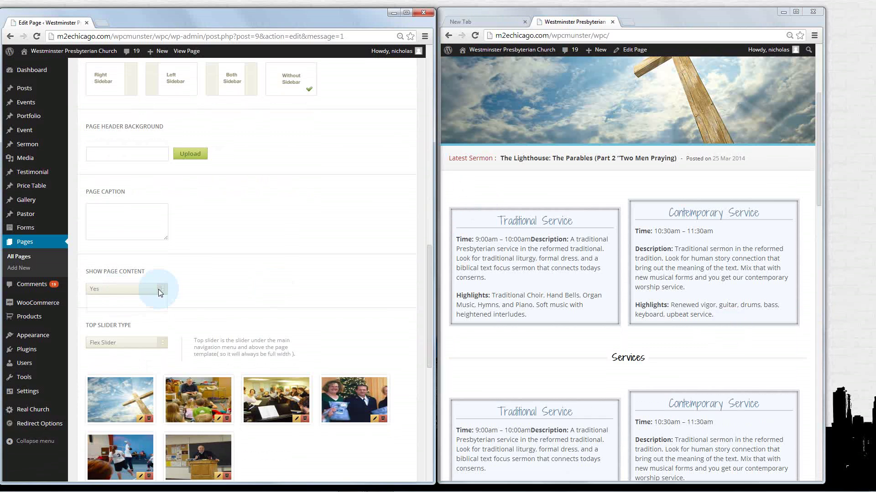
left_click(119, 308)
Update the page, reload the live site showing service boxes once, and scroll to the Page Option items
scroll(237, 274, "up", 5)
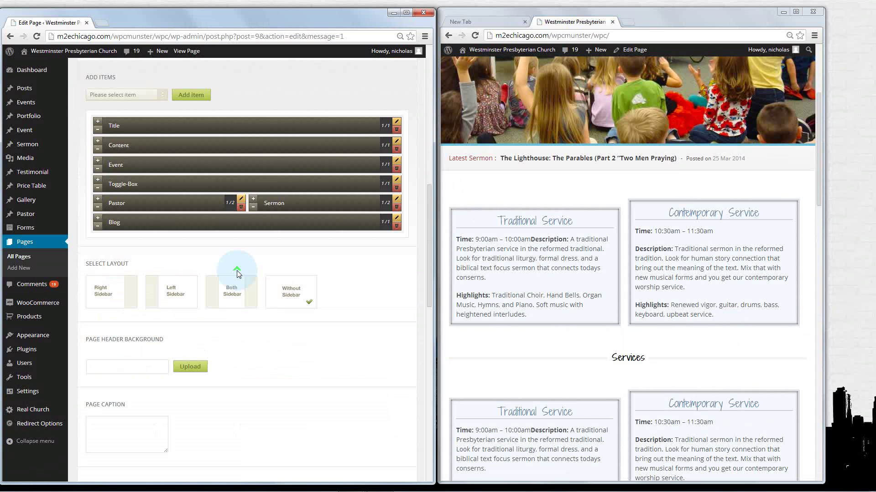
scroll(237, 273, "up", 1)
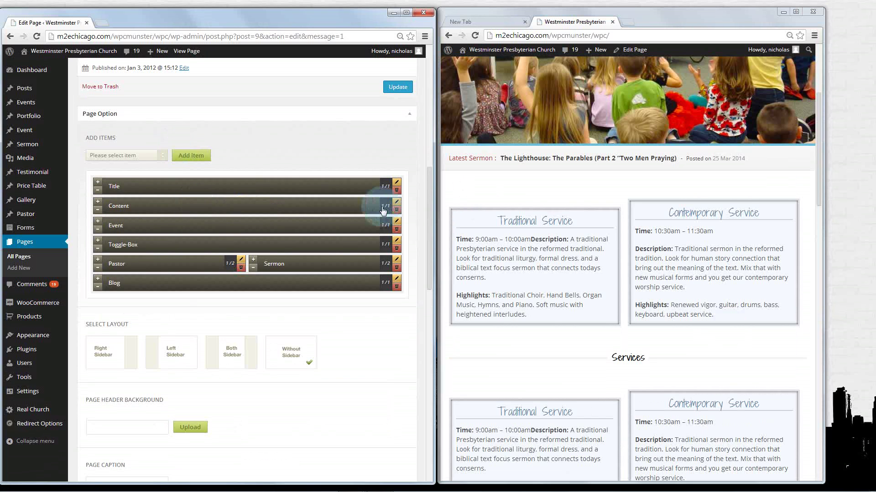
scroll(394, 210, "up", 5)
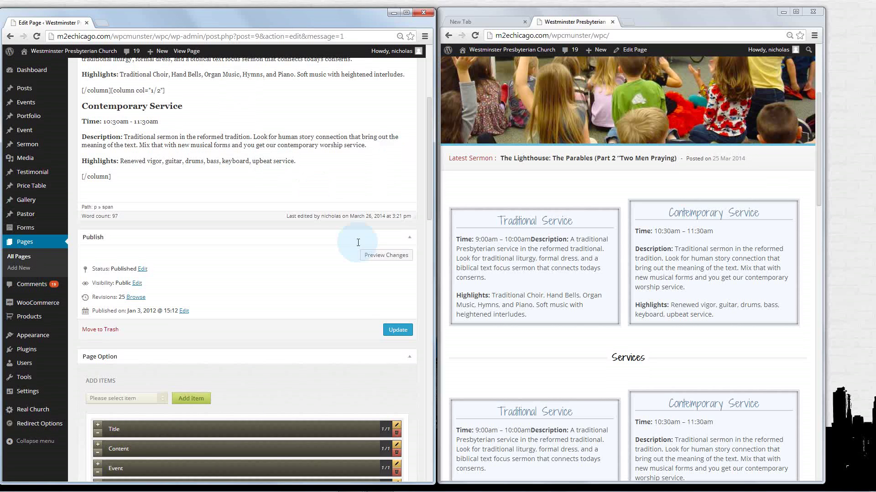
left_click(400, 331)
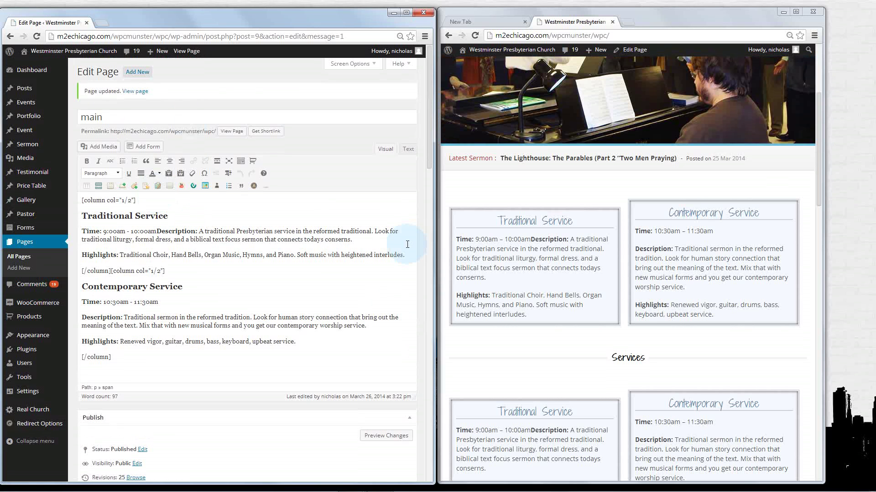
left_click(474, 35)
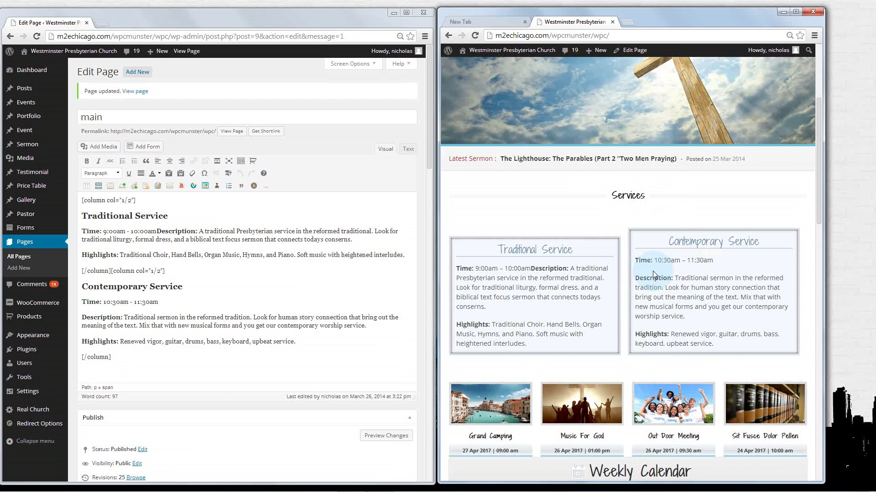
left_click(429, 161)
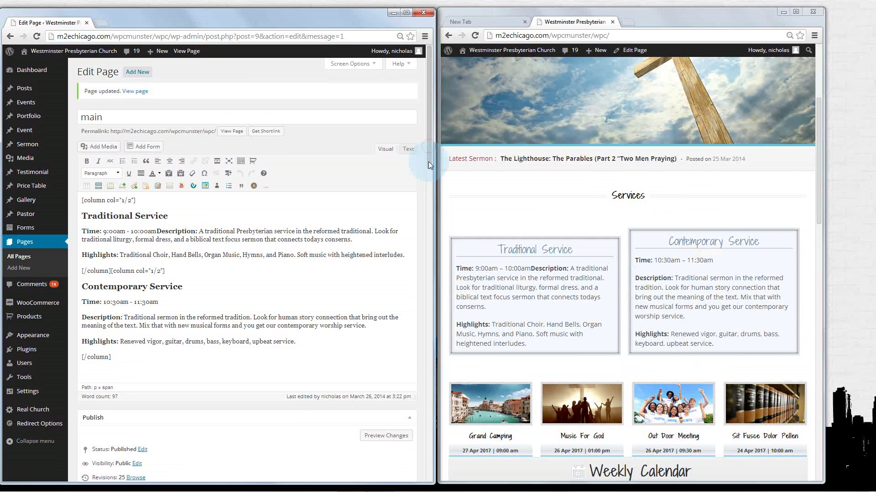
left_click_drag(428, 161, 428, 251)
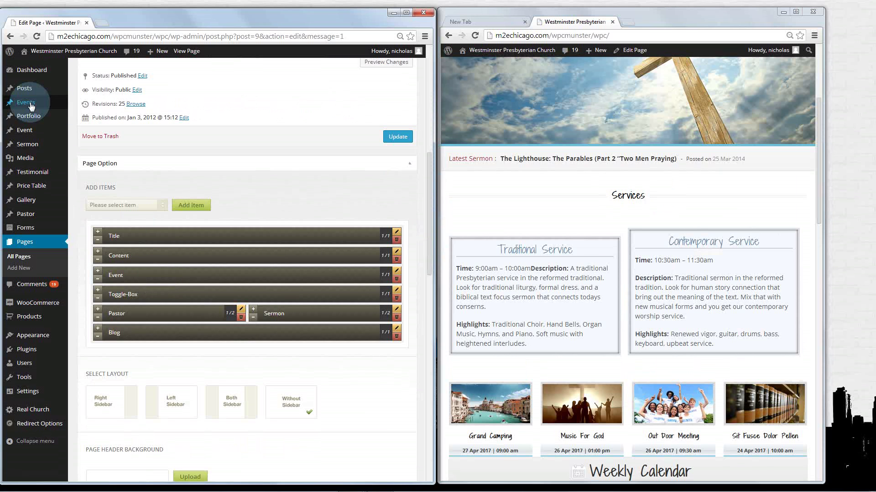
Open the site's CALANDER page in a new tab and view the March 2014 Women's Group Meeting/Lunch event
mouse_move(31, 106)
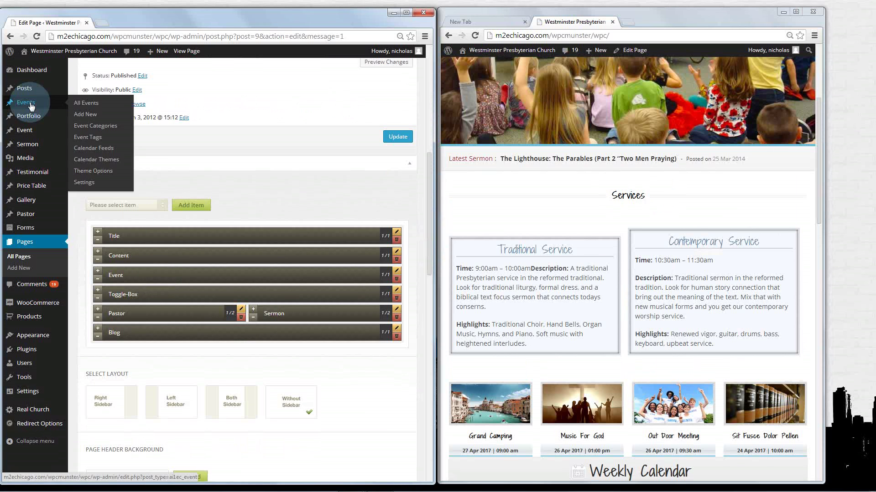
mouse_move(37, 132)
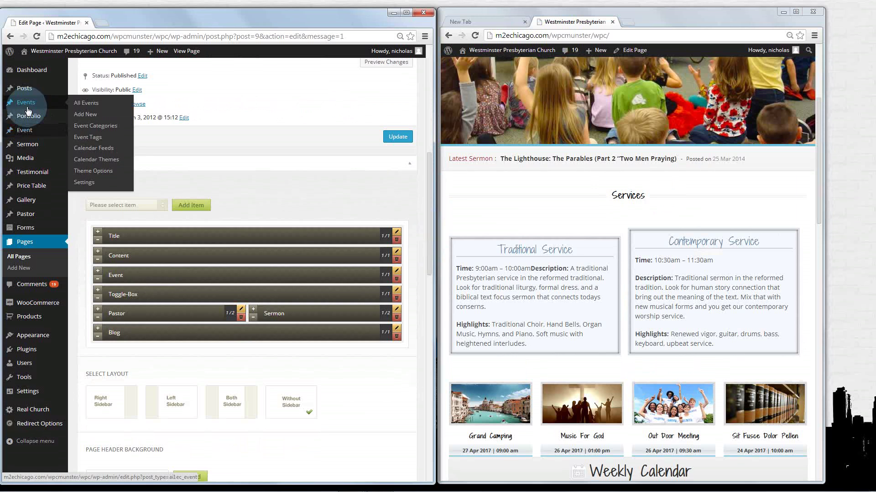
left_click(519, 213)
scroll(519, 213, "up", 4)
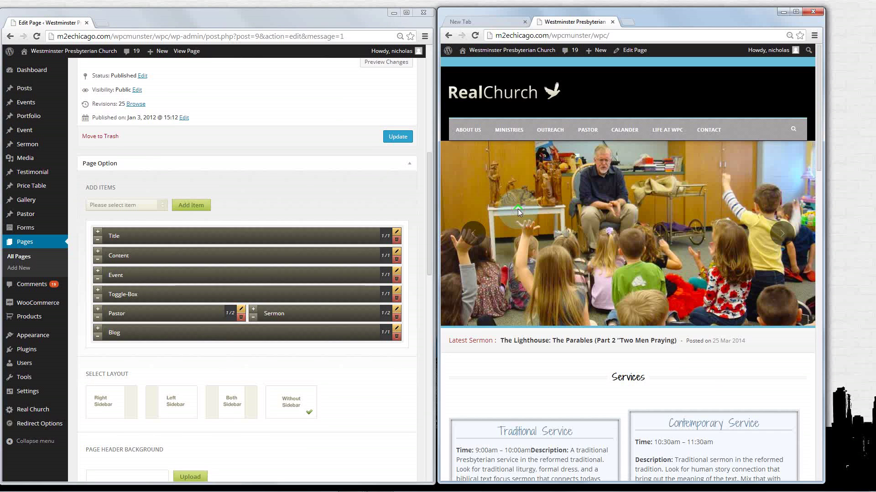
left_click(629, 133)
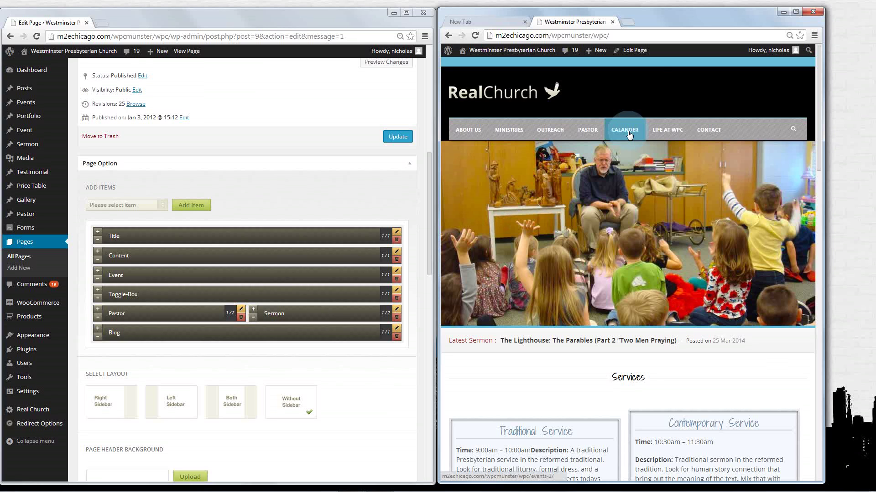
left_click(646, 22)
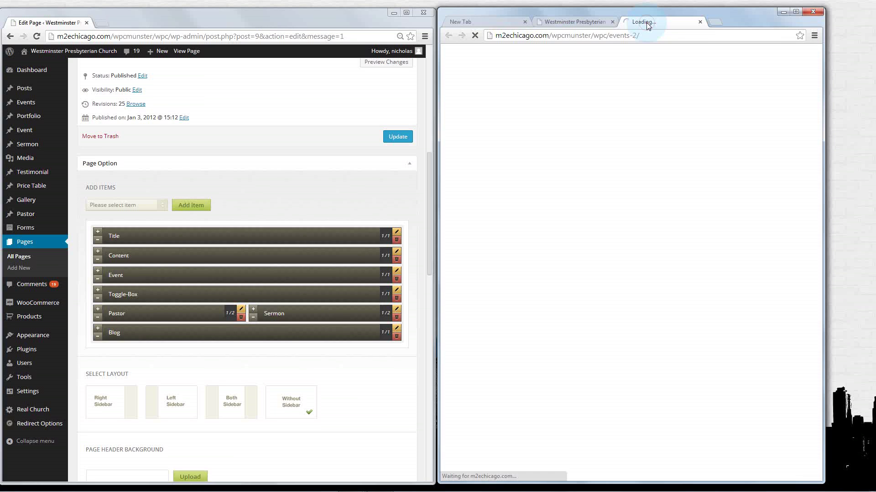
left_click(636, 89)
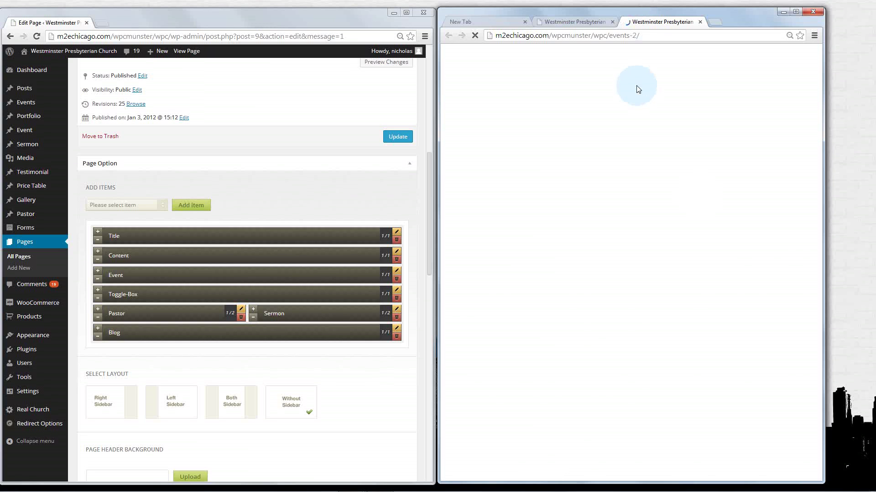
left_click(726, 222)
scroll(661, 228, "down", 3)
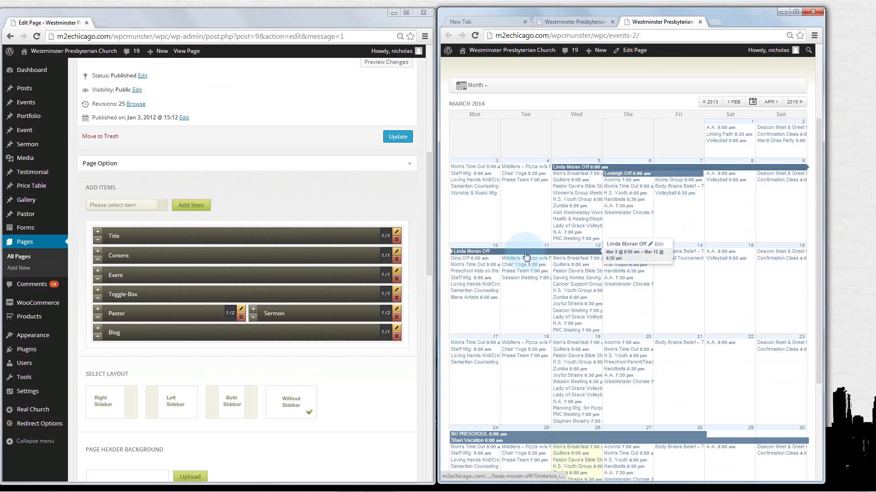
mouse_move(570, 203)
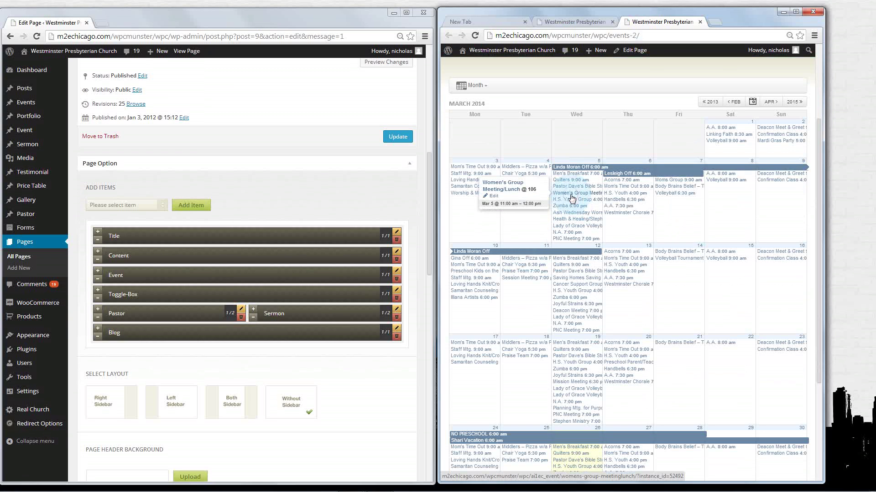
left_click(572, 198)
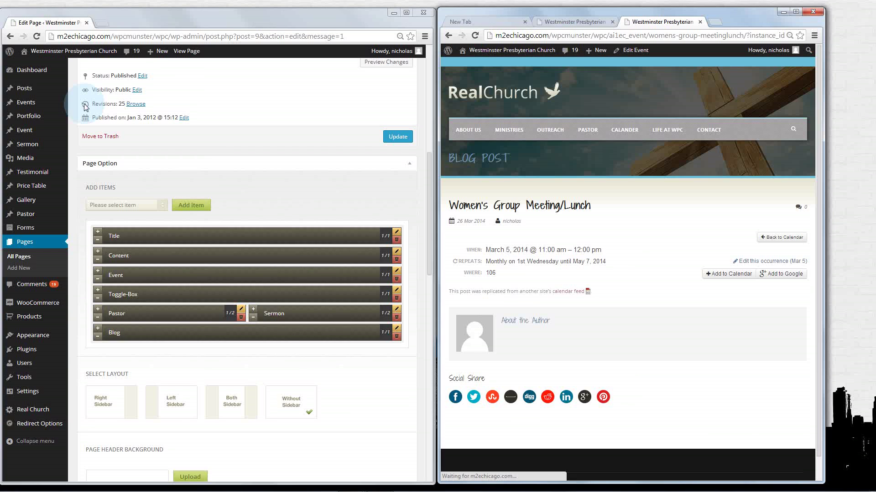
mouse_move(29, 108)
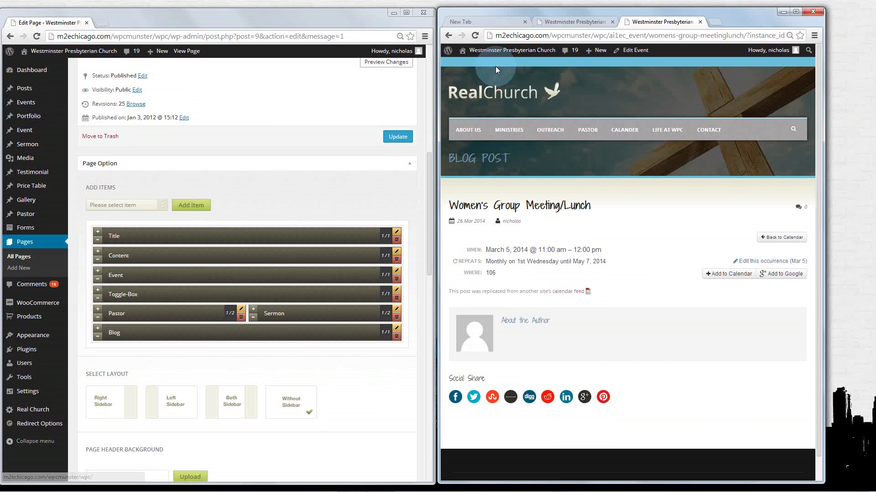
Return to the homepage tab and view the Grand Camping event's place, cost, phone and email details
left_click(570, 22)
scroll(538, 108, "down", 5)
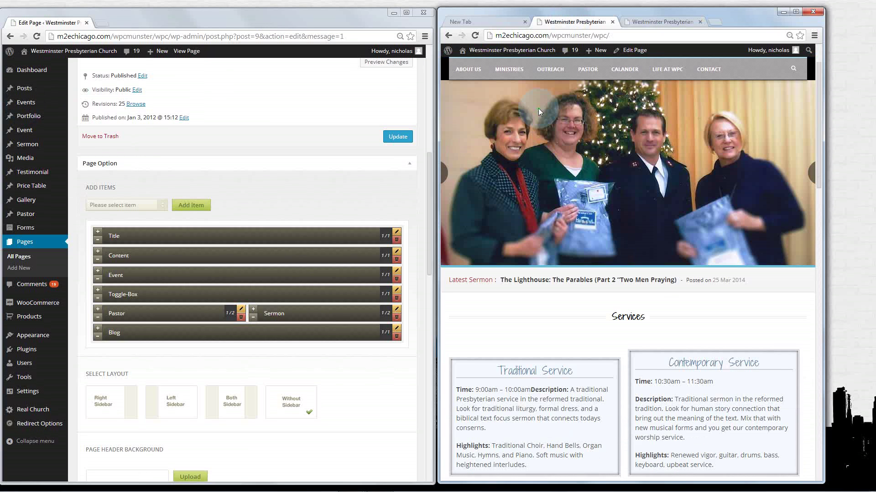
scroll(538, 111, "down", 1)
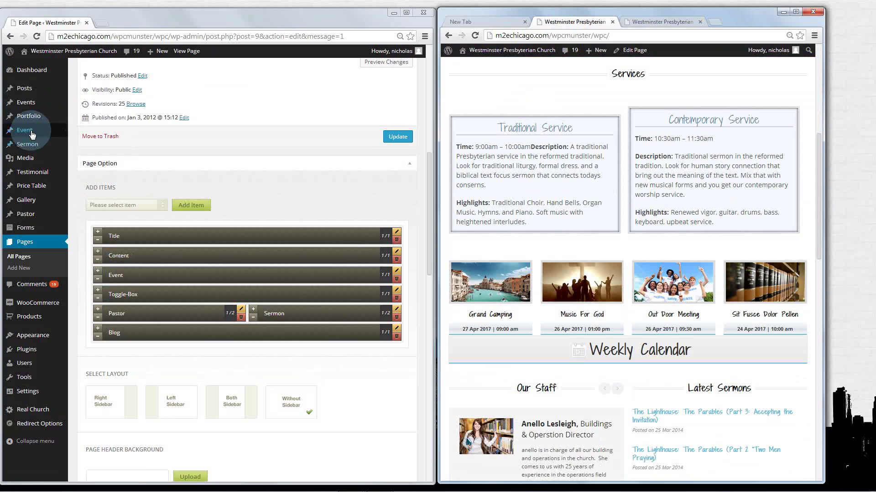
mouse_move(32, 135)
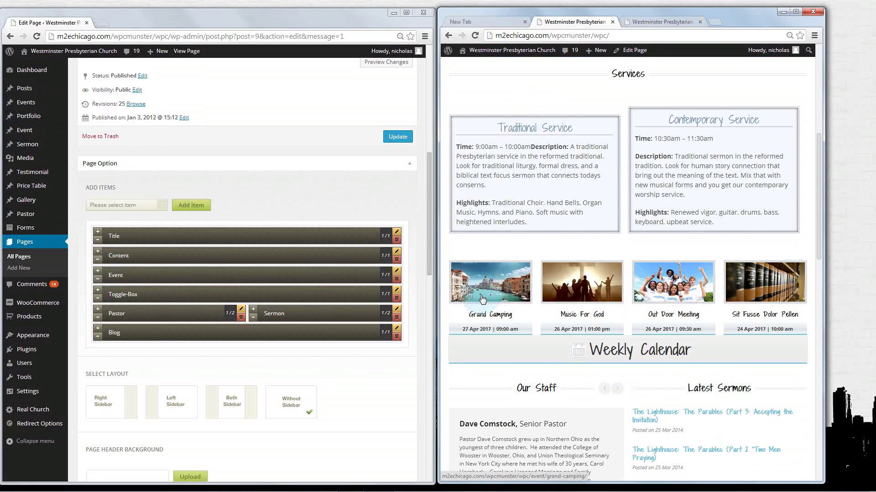
scroll(482, 299, "down", 1)
left_click(506, 291)
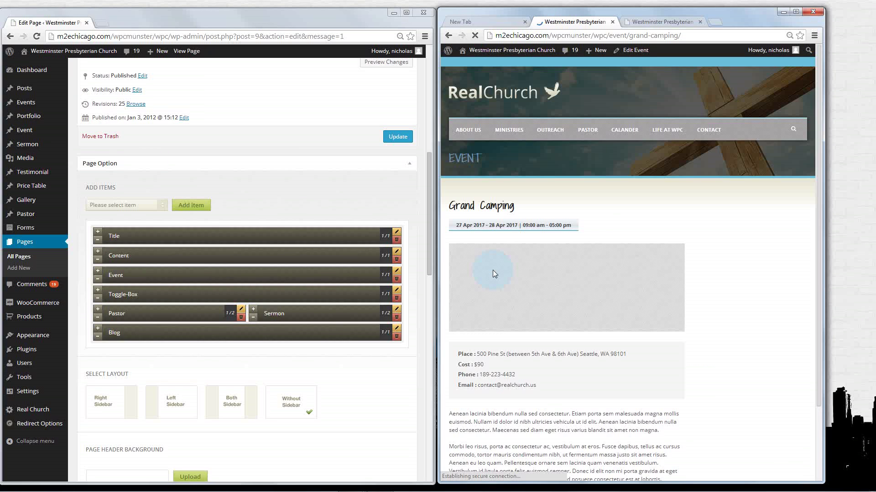
left_click(743, 239)
scroll(744, 242, "down", 1)
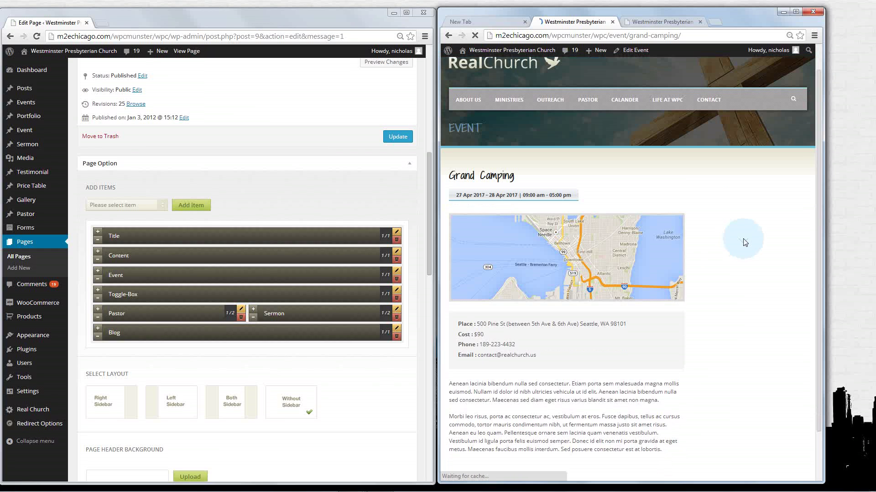
scroll(745, 242, "down", 1)
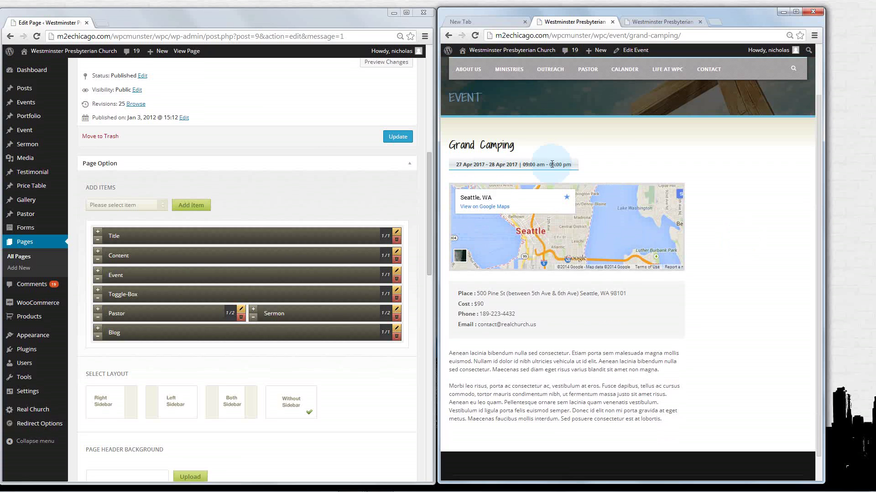
left_click_drag(456, 292, 552, 331)
left_click(553, 331)
Widen the live-site window and go back to the church homepage
scroll(557, 327, "up", 2)
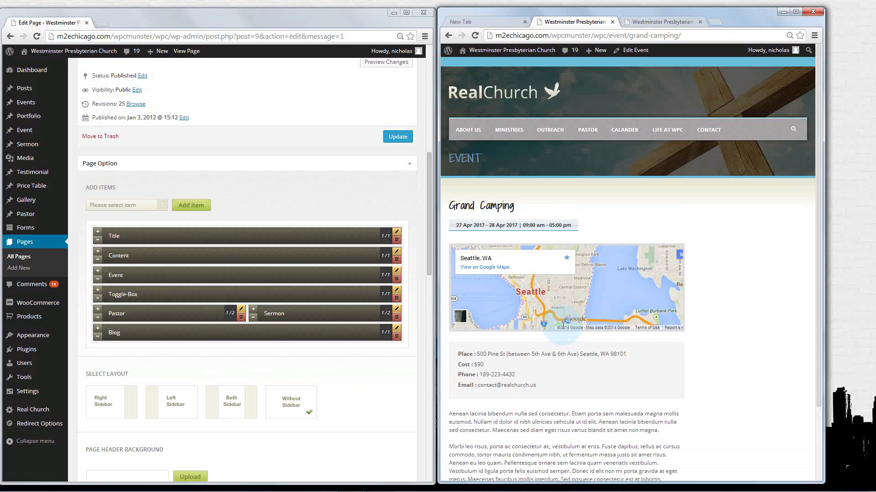
left_click_drag(825, 282, 869, 282)
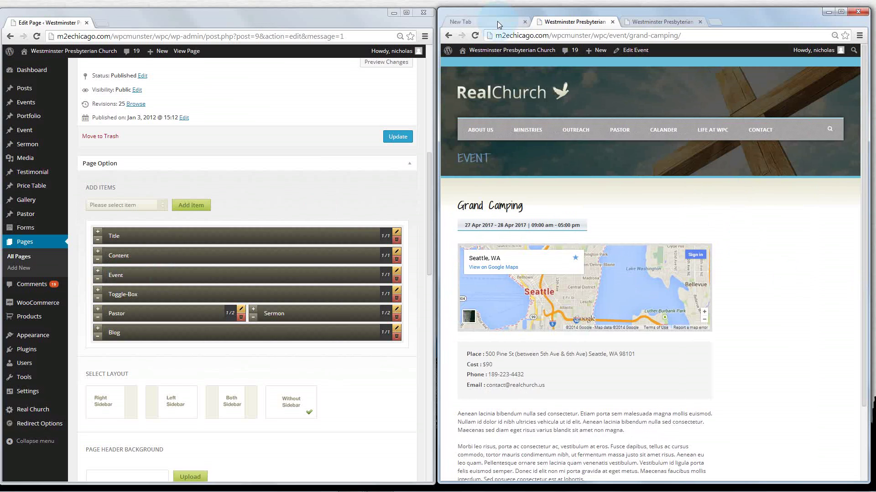
left_click(448, 35)
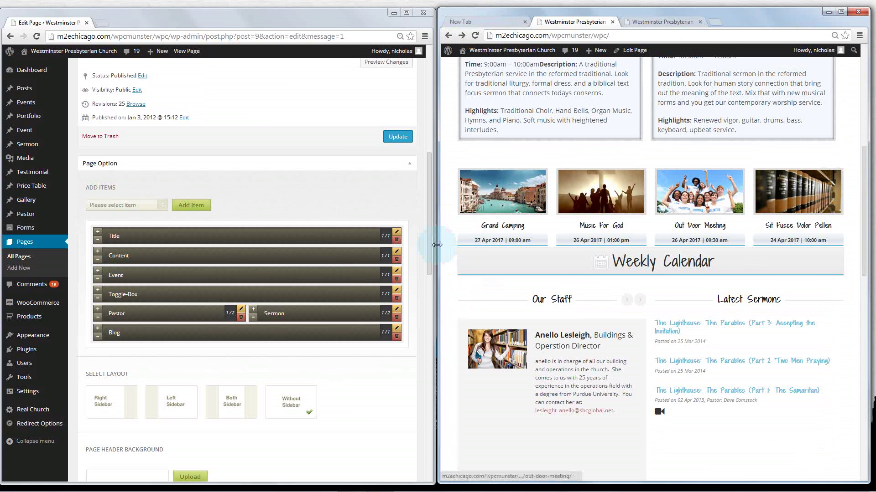
Open the Event item's settings and keep Event Carousel as the event type
left_click(397, 273)
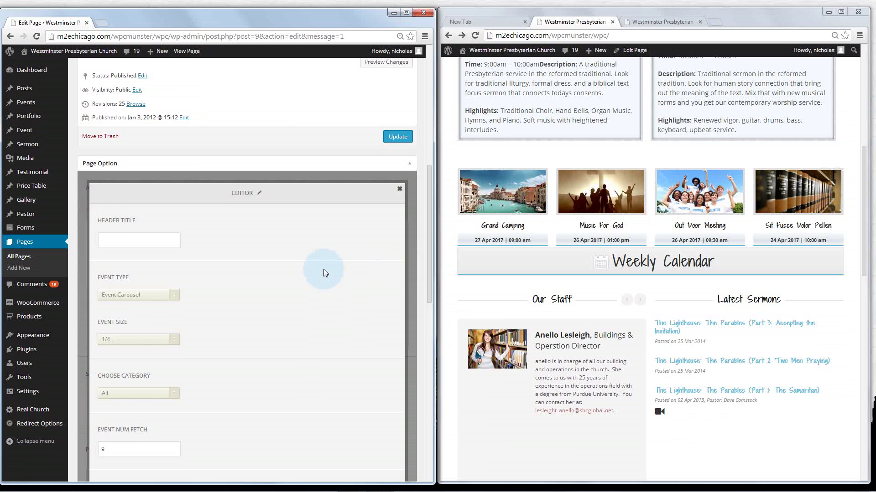
scroll(324, 273, "down", 3)
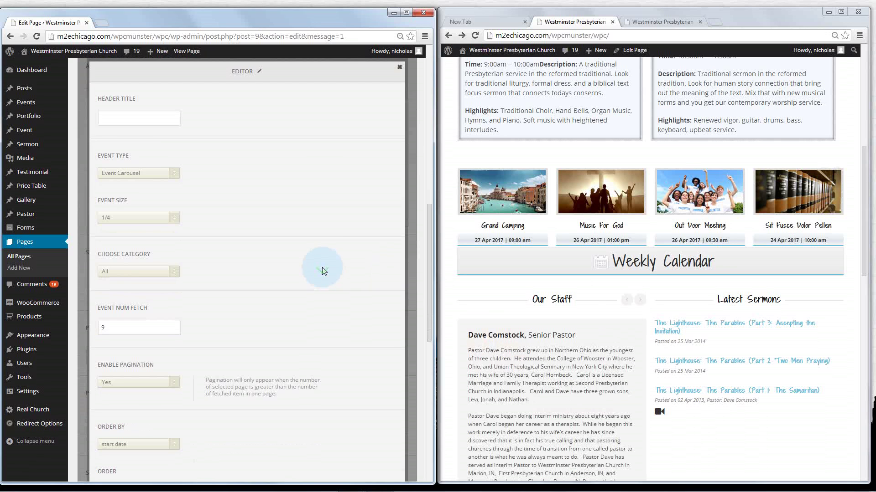
left_click(129, 175)
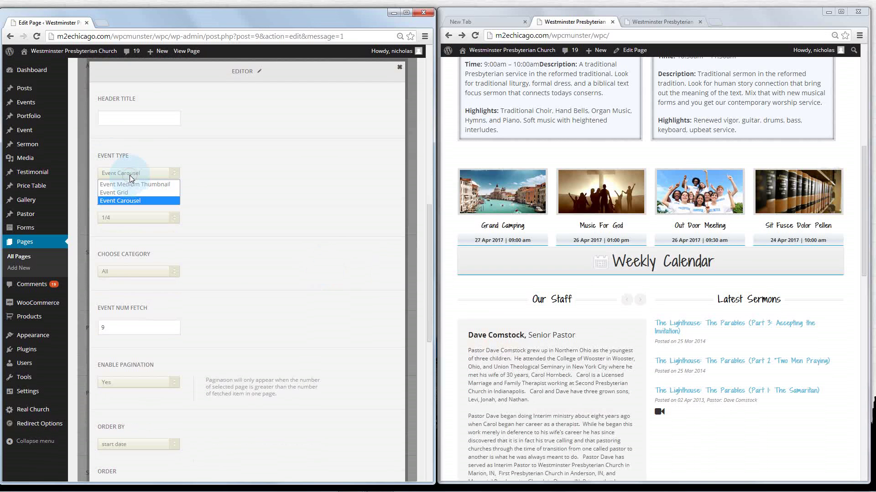
left_click(130, 198)
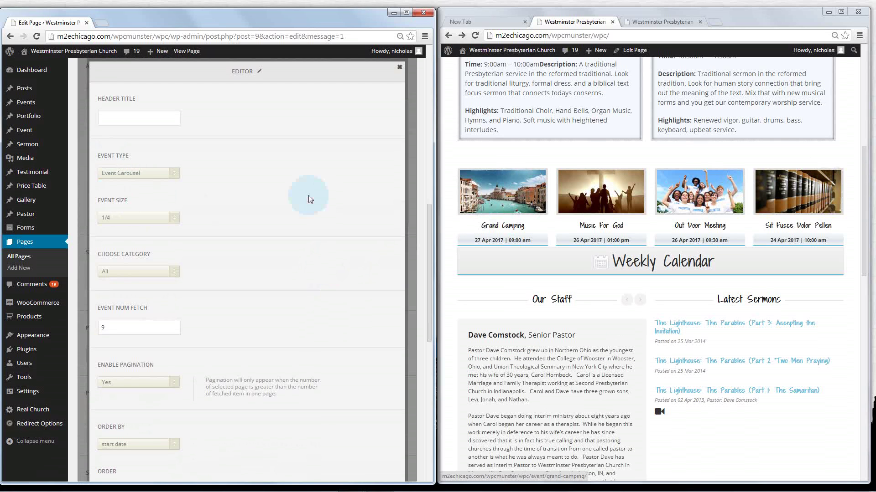
Try event sizes 1/3 and 1/2, then settle on 1/4
left_click(177, 217)
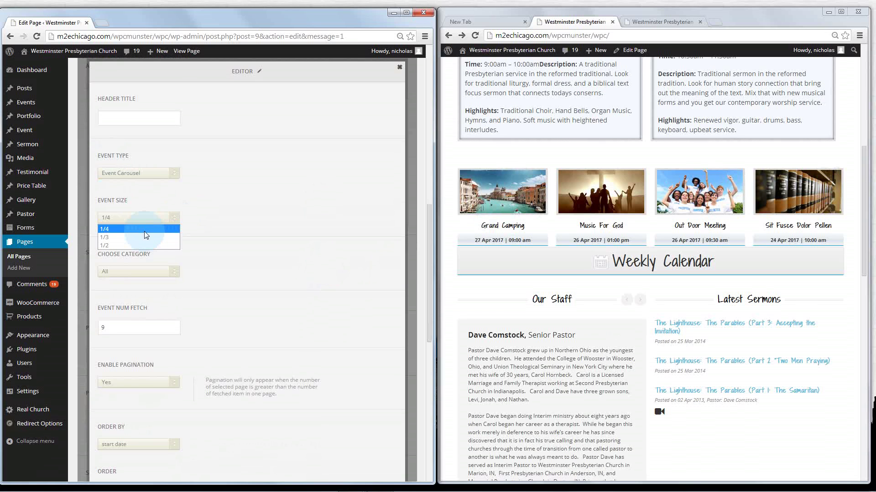
left_click(132, 228)
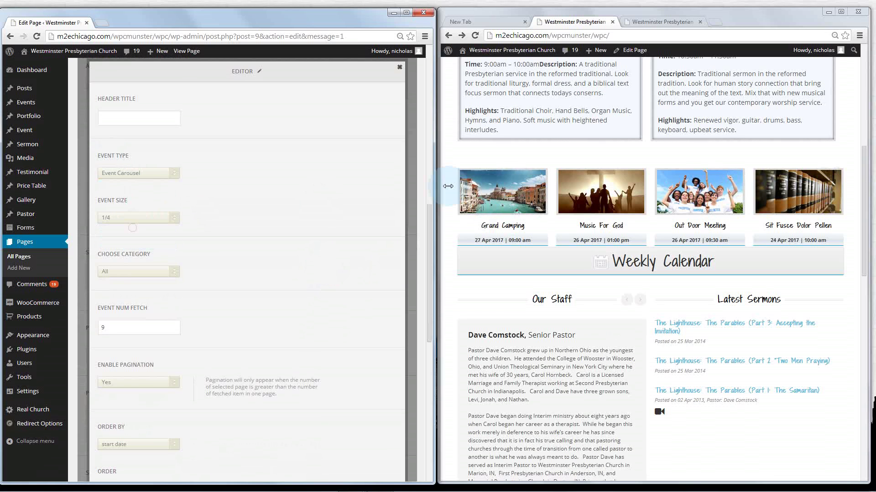
left_click(173, 218)
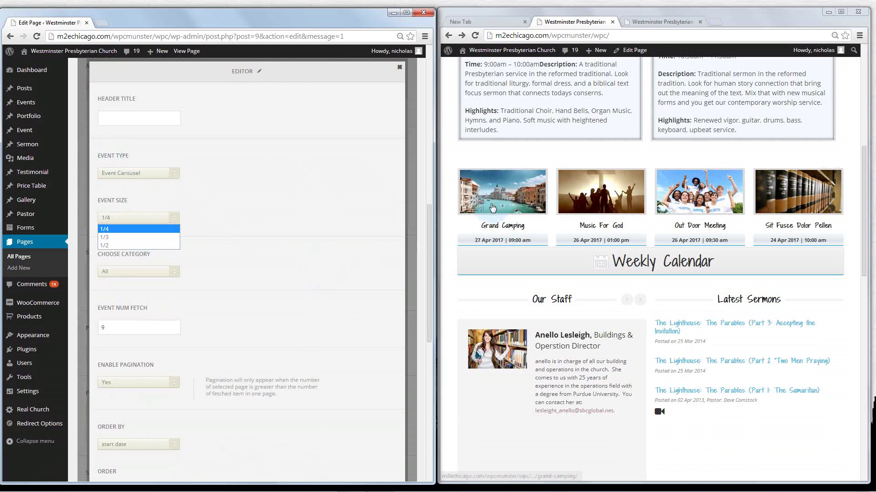
left_click(104, 237)
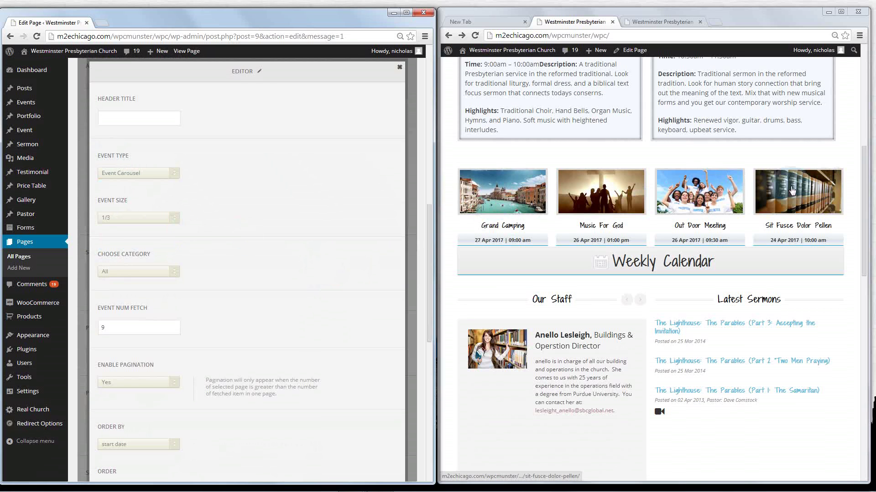
left_click(172, 219)
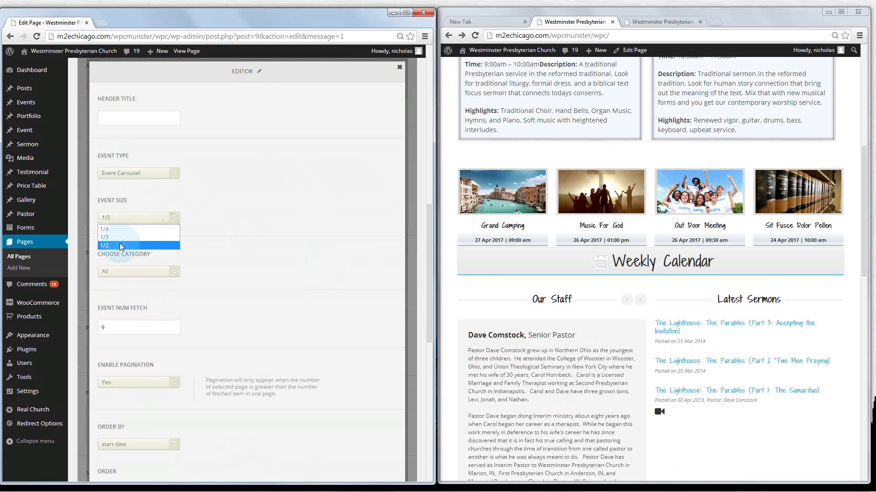
left_click(119, 244)
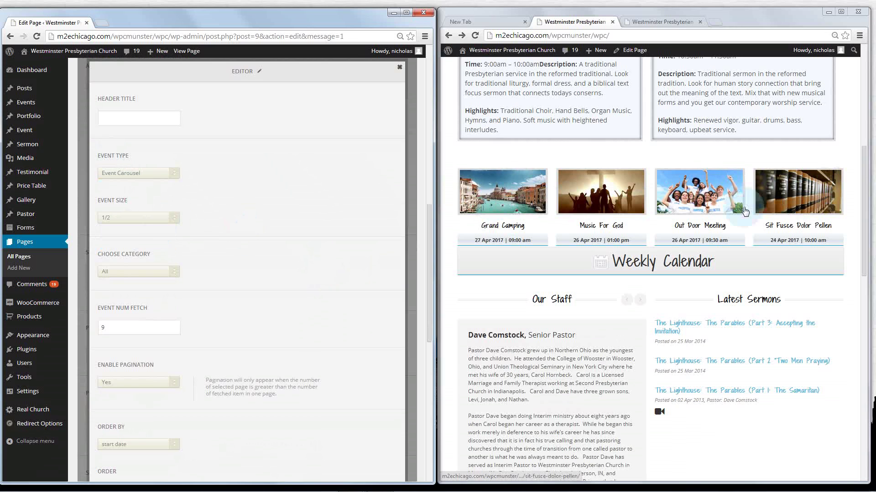
left_click(171, 221)
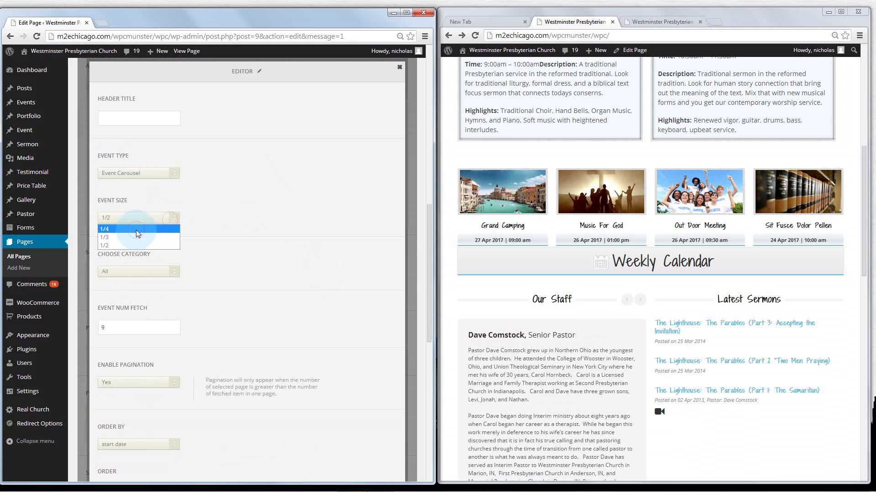
left_click(132, 227)
left_click(560, 250)
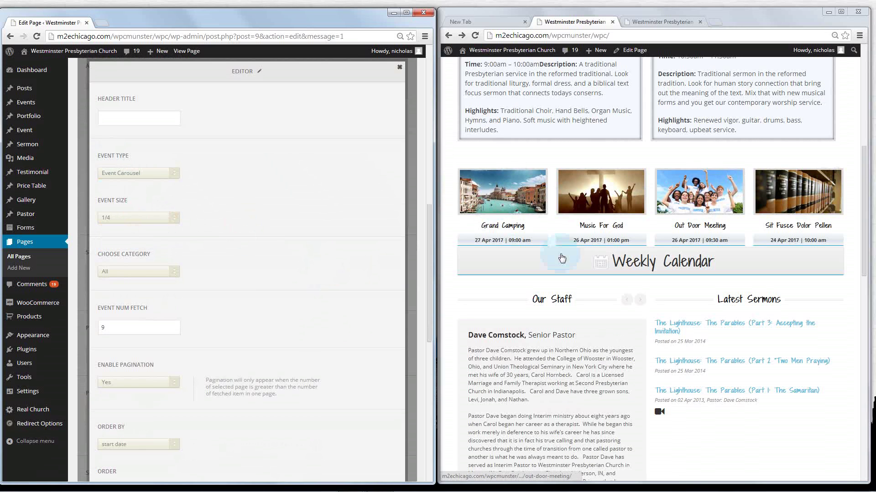
left_click(155, 219)
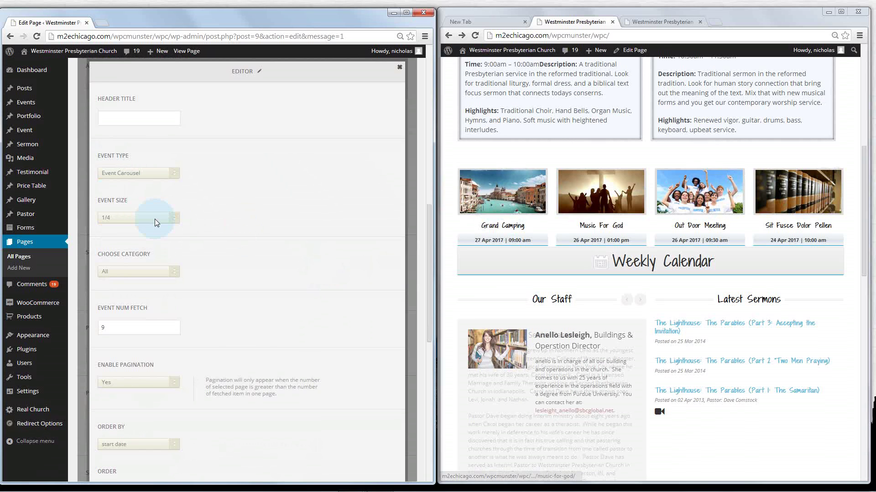
Review the event category choices, leaving the category at All for now
scroll(182, 228, "down", 1)
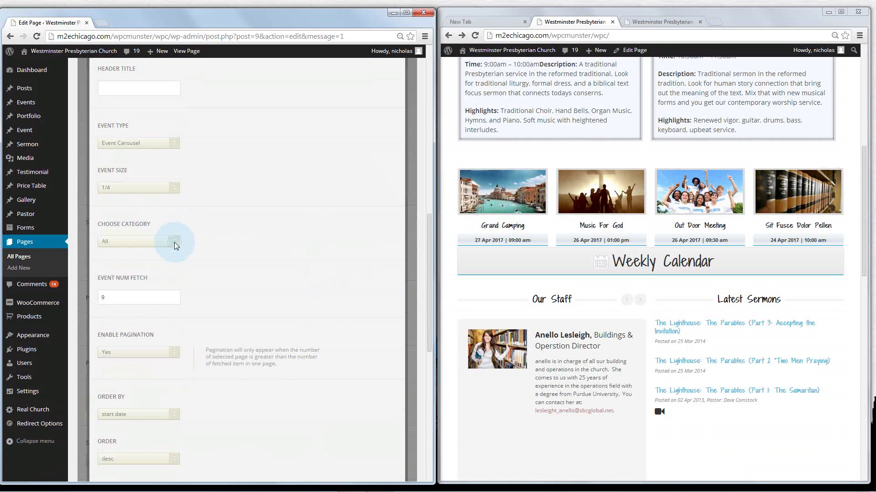
left_click(175, 242)
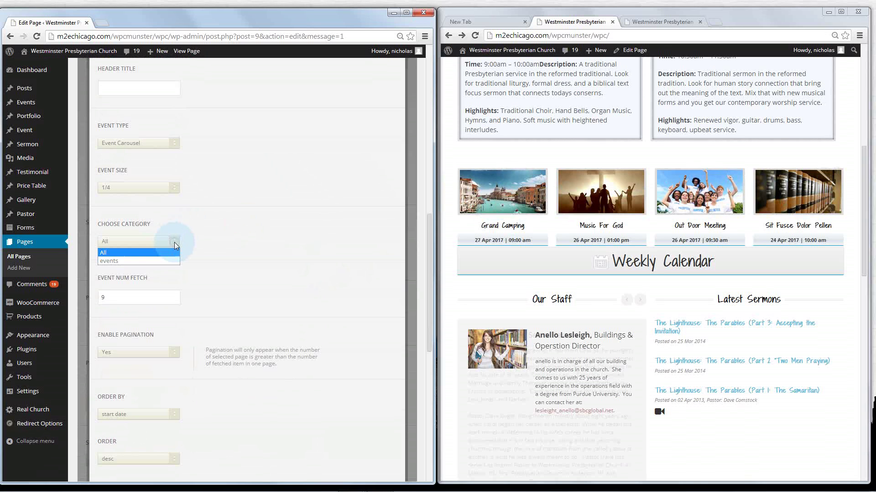
left_click(150, 253)
mouse_move(25, 131)
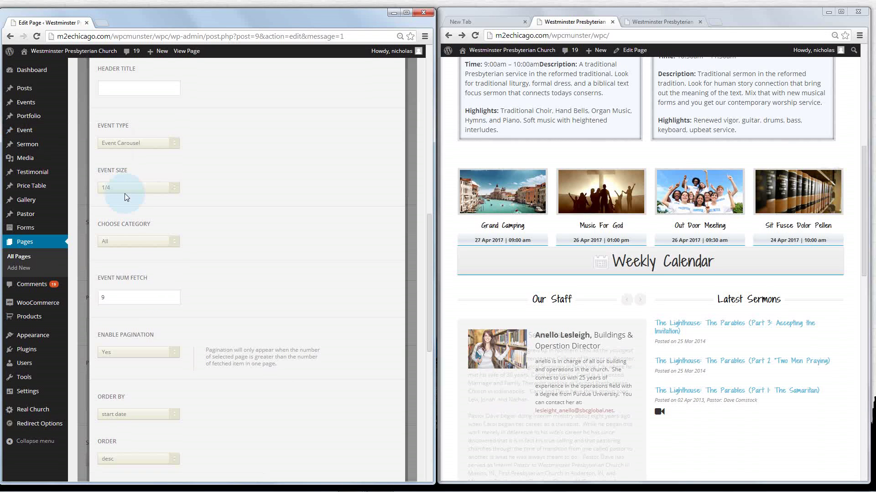
left_click(173, 238)
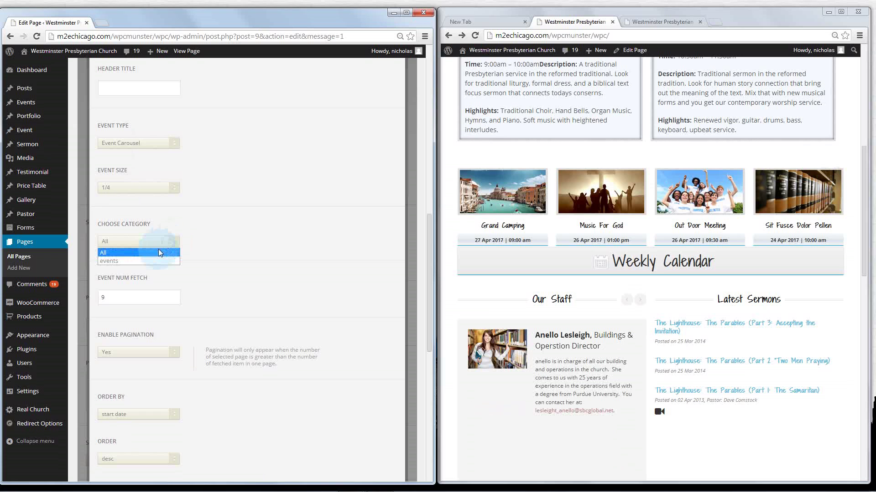
left_click(135, 254)
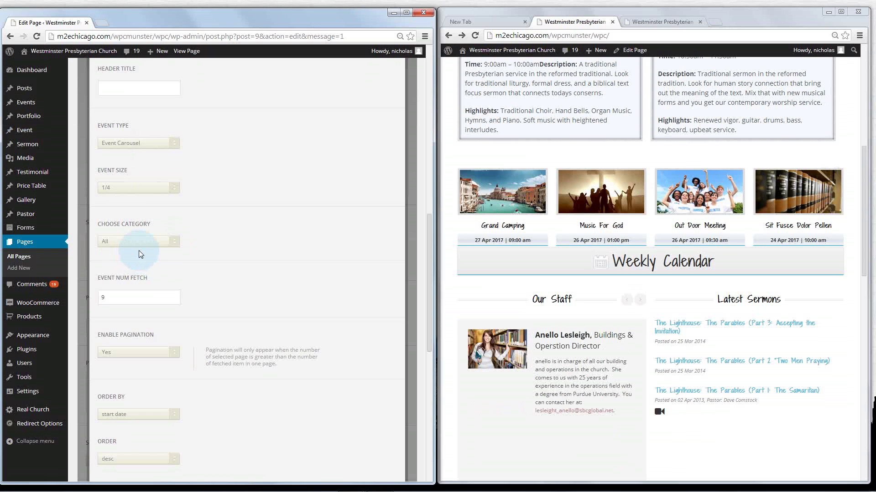
left_click(273, 255)
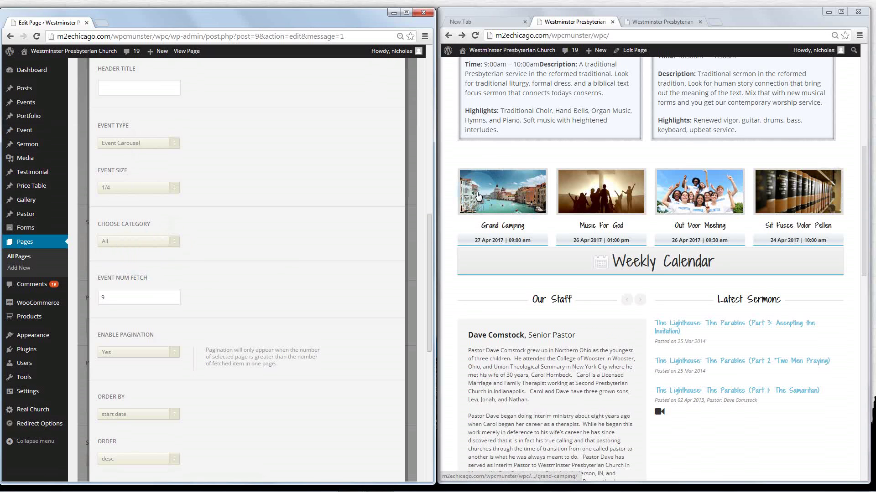
left_click(131, 282)
Keep the event count at 9 and the event type as Event Carousel
scroll(121, 278, "down", 1)
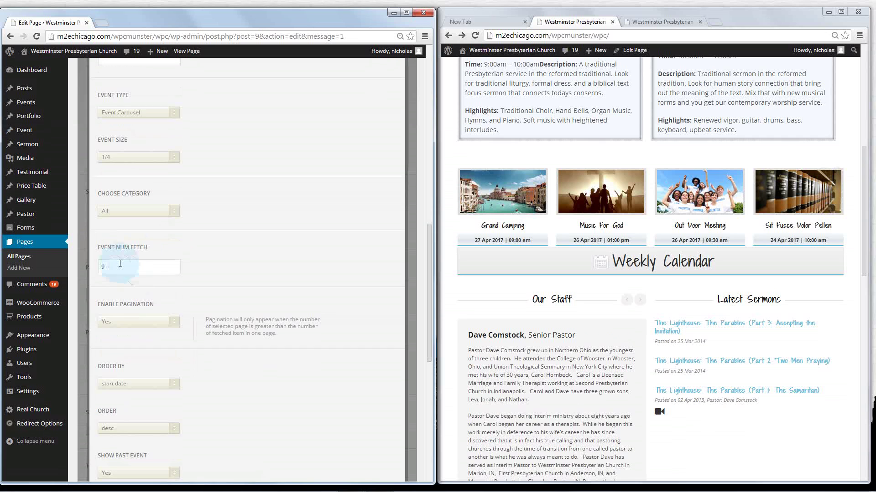
double_click(98, 266)
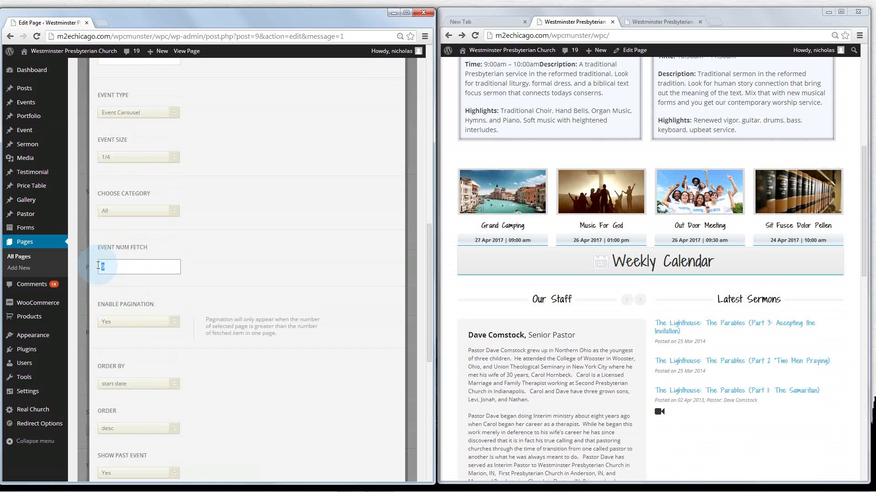
left_click(121, 267)
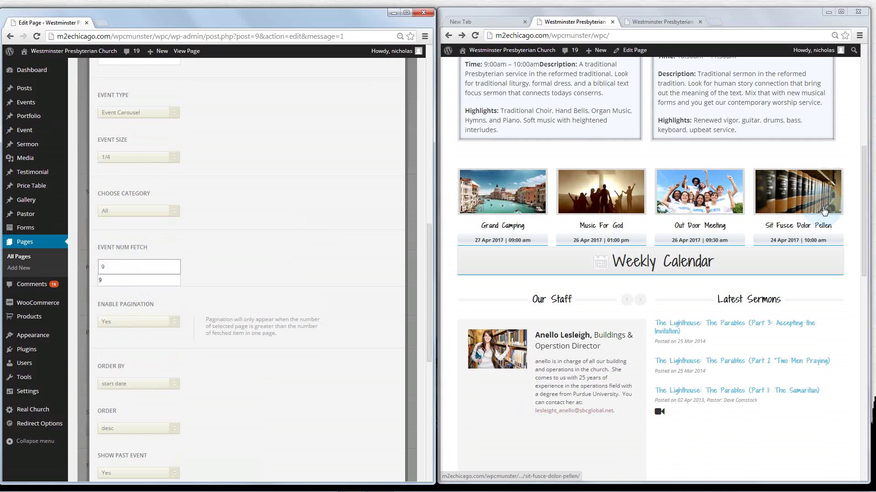
left_click(162, 109)
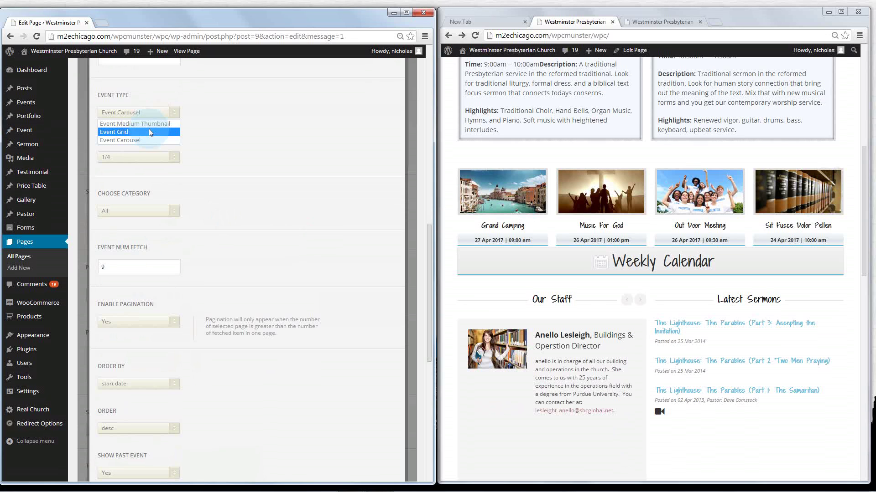
left_click(148, 140)
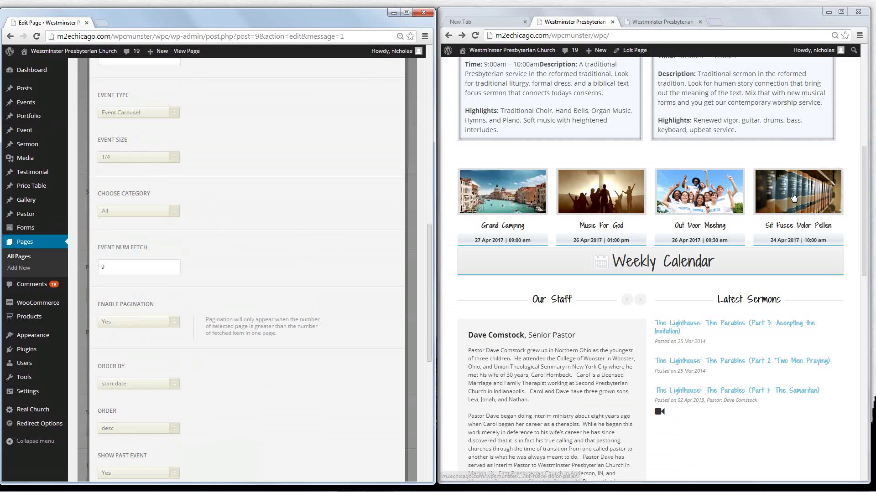
Set the Event Carousel's category to events
left_click(236, 296)
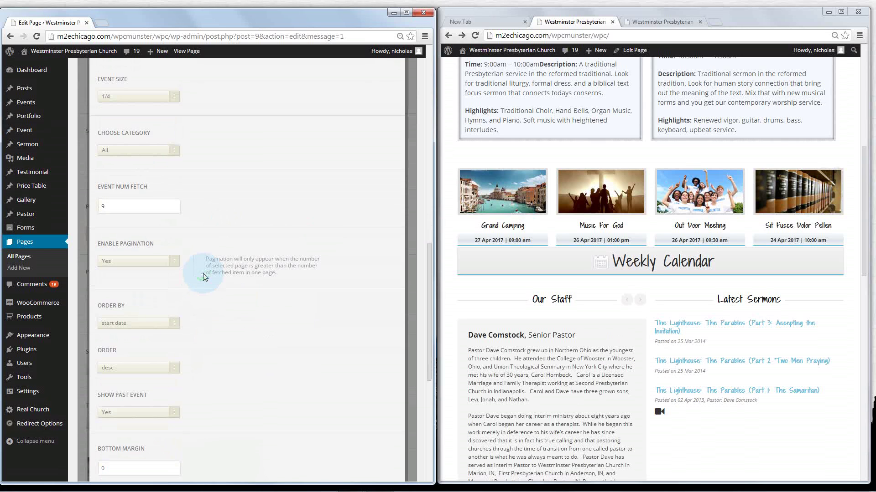
scroll(200, 276, "down", 1)
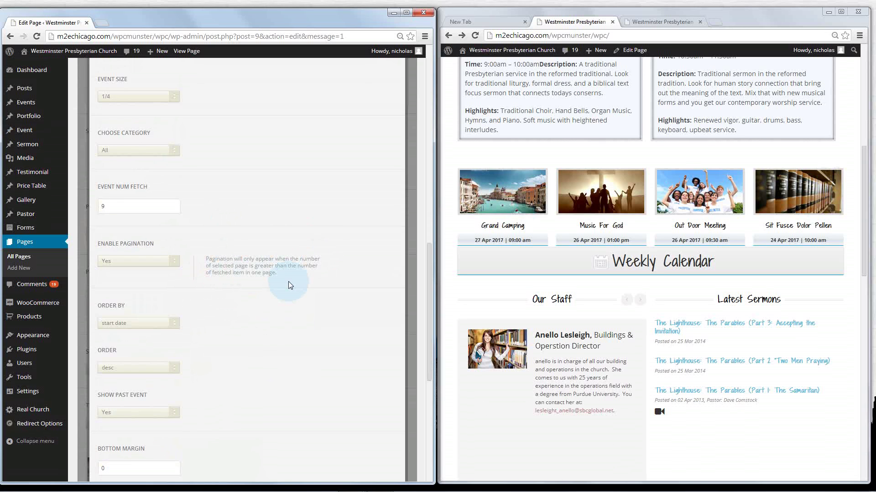
left_click(163, 156)
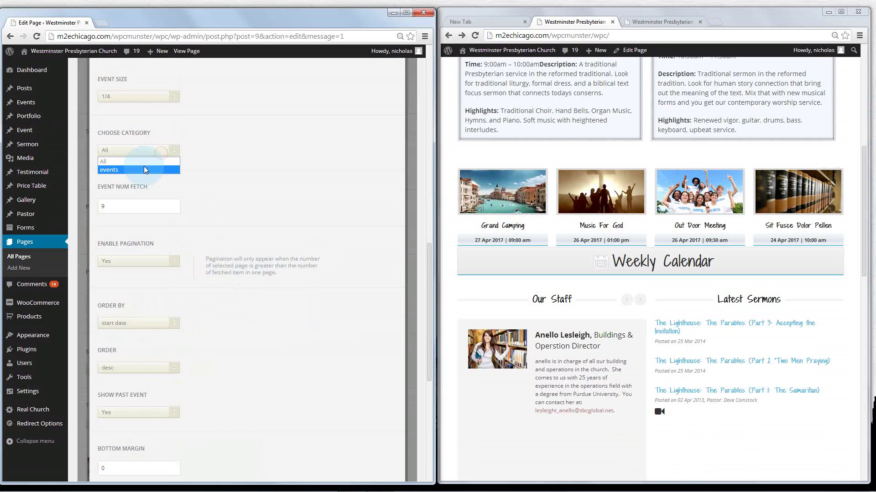
left_click(144, 167)
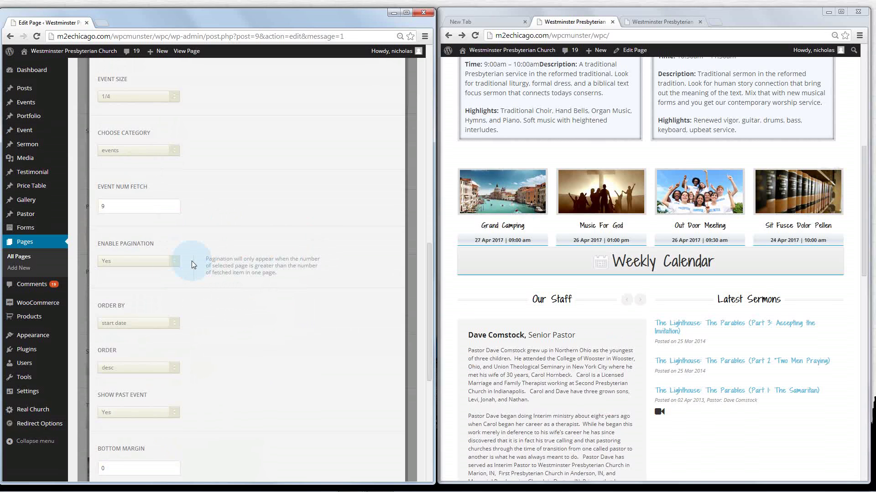
Advance the Our Staff carousel on the live site to the next member
left_click(825, 159)
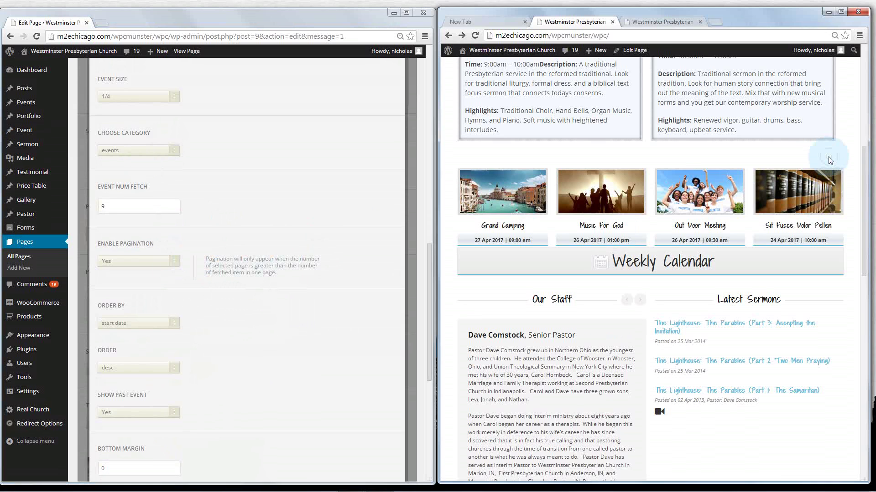
left_click(639, 301)
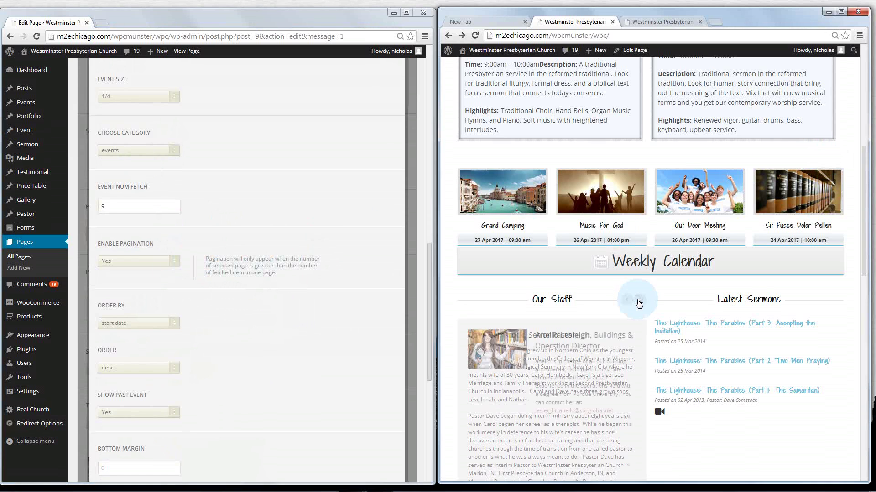
left_click(639, 301)
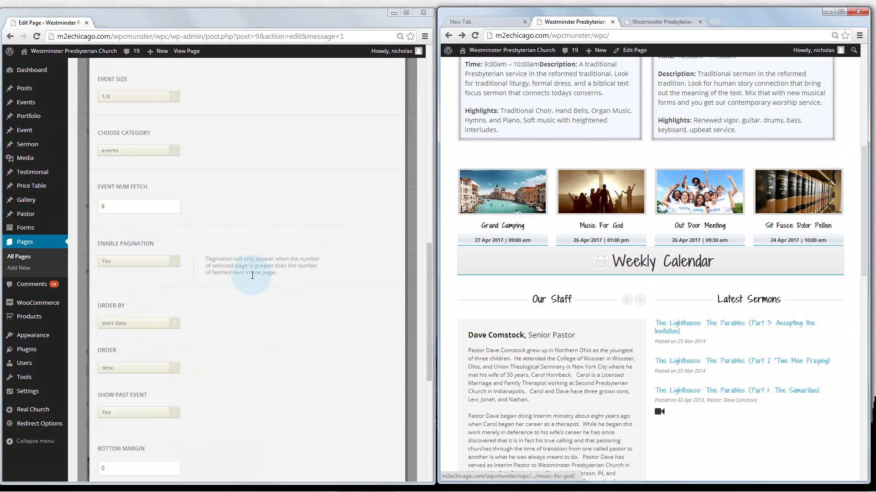
scroll(220, 261, "down", 2)
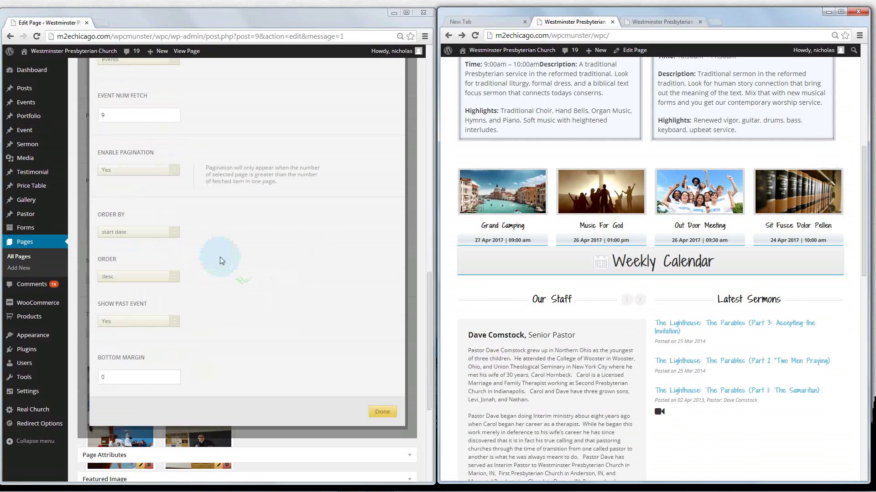
Keep start-date sorting, descending order and past events shown, then save the Event item settings
left_click(148, 233)
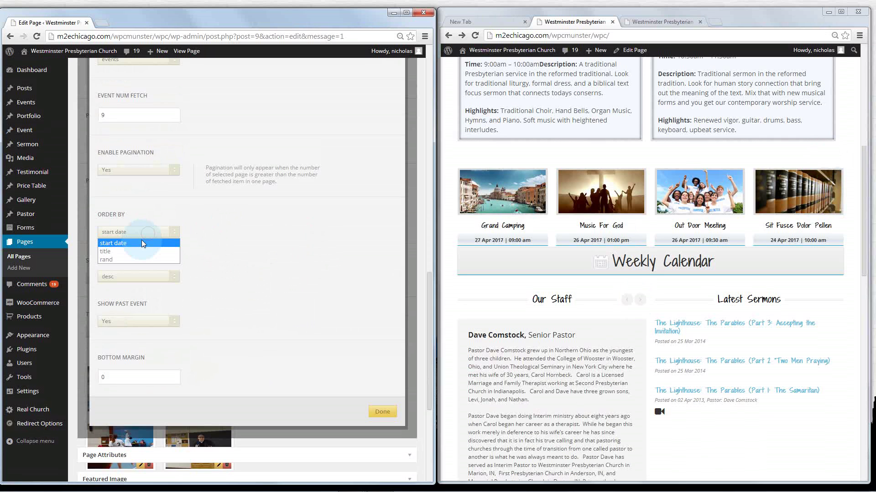
left_click(137, 244)
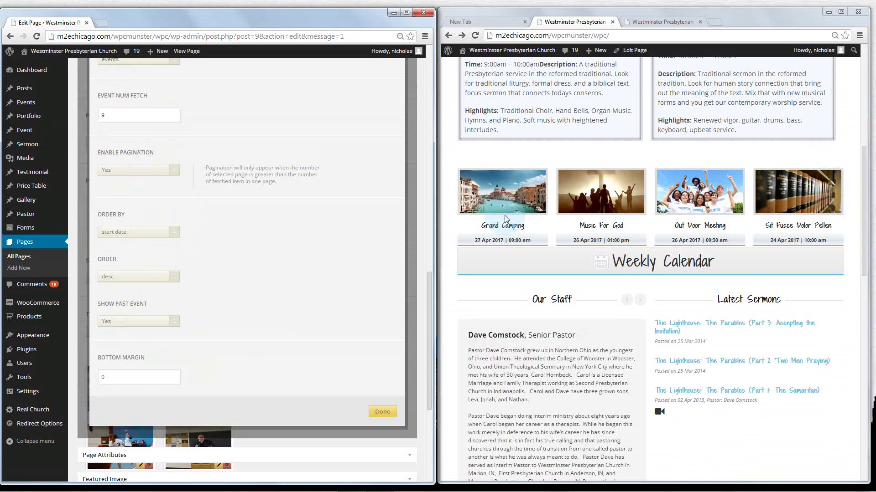
left_click(168, 234)
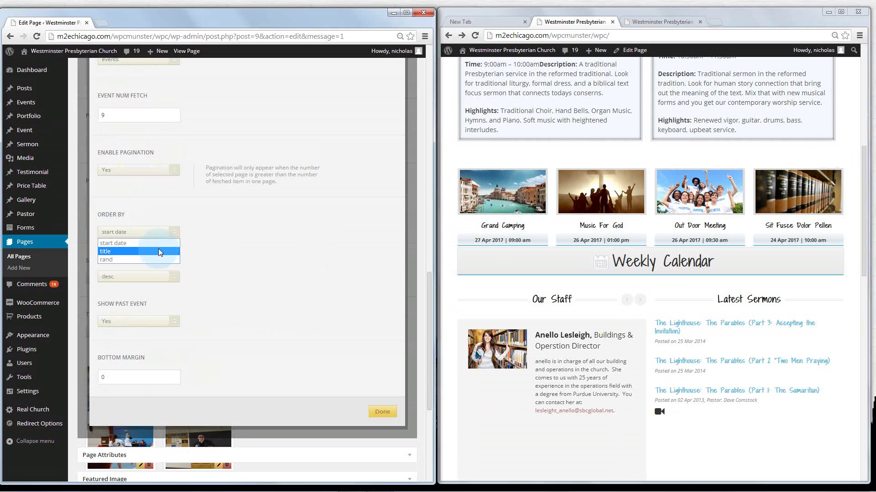
left_click(155, 244)
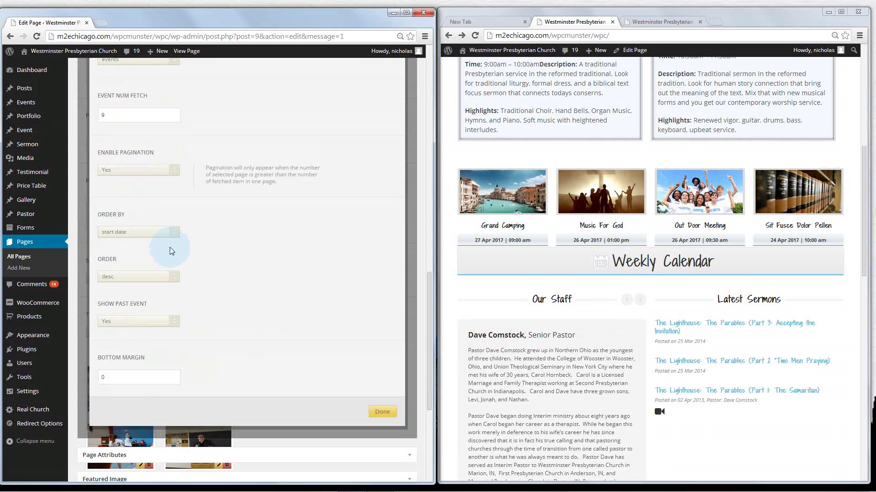
left_click(169, 277)
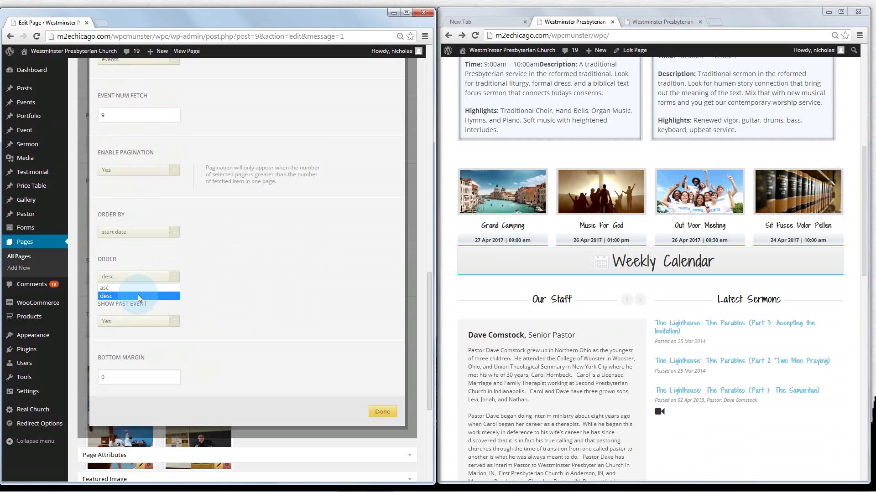
left_click(138, 296)
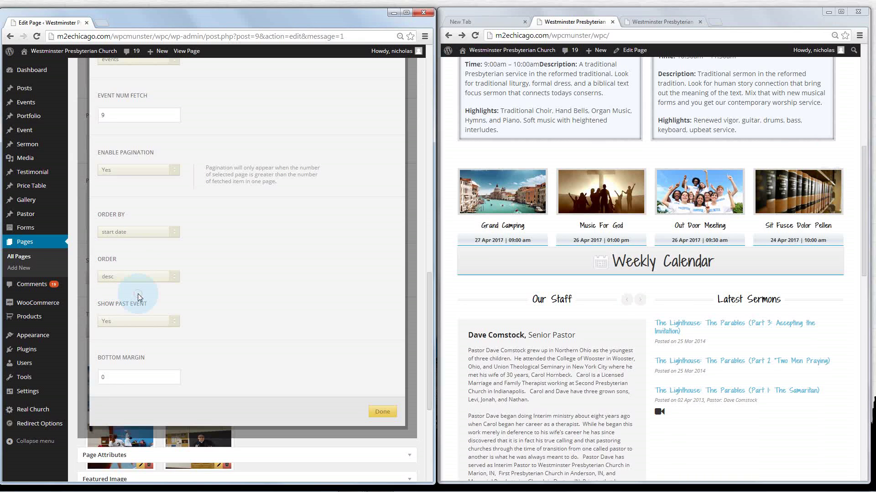
left_click(136, 278)
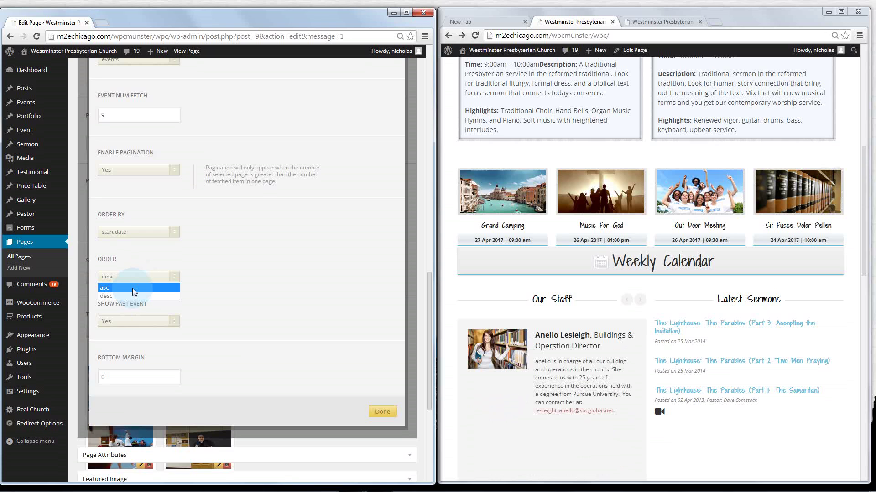
left_click(133, 296)
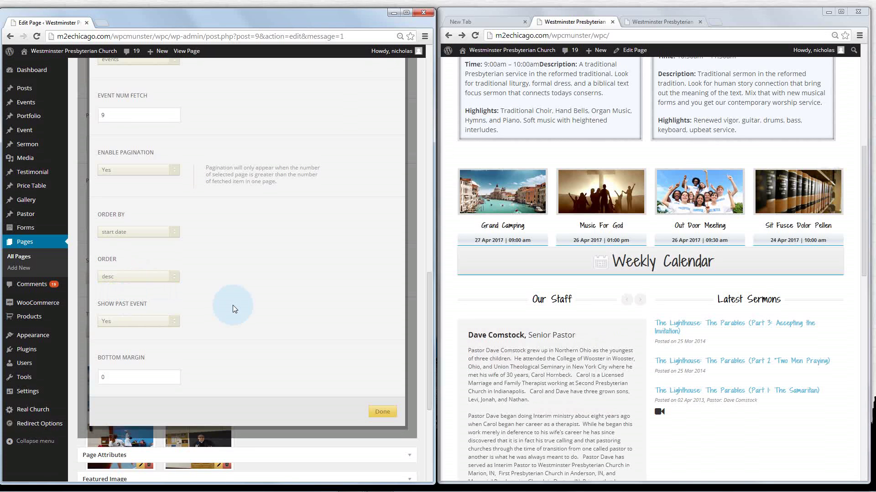
left_click(160, 322)
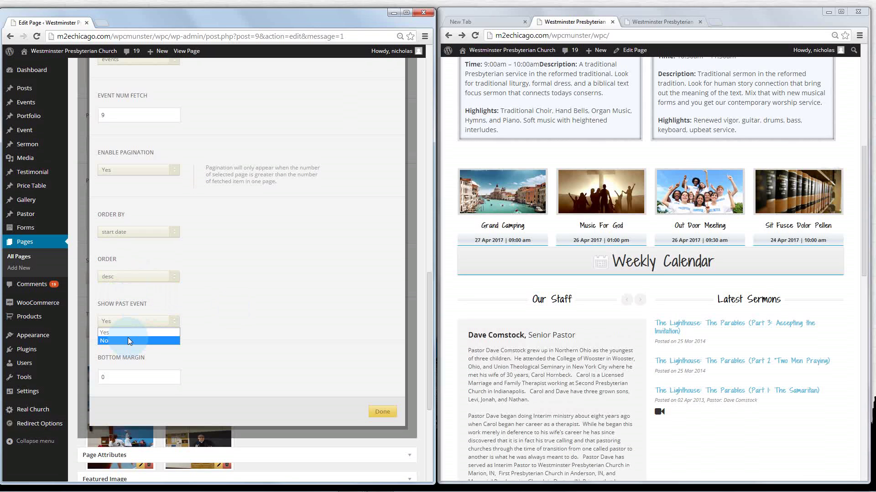
left_click(127, 332)
left_click(130, 384)
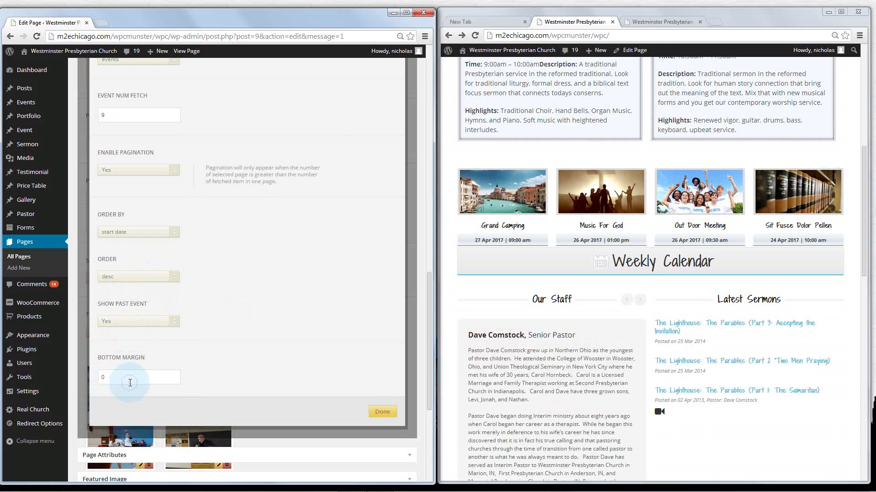
left_click(383, 413)
left_click(305, 292)
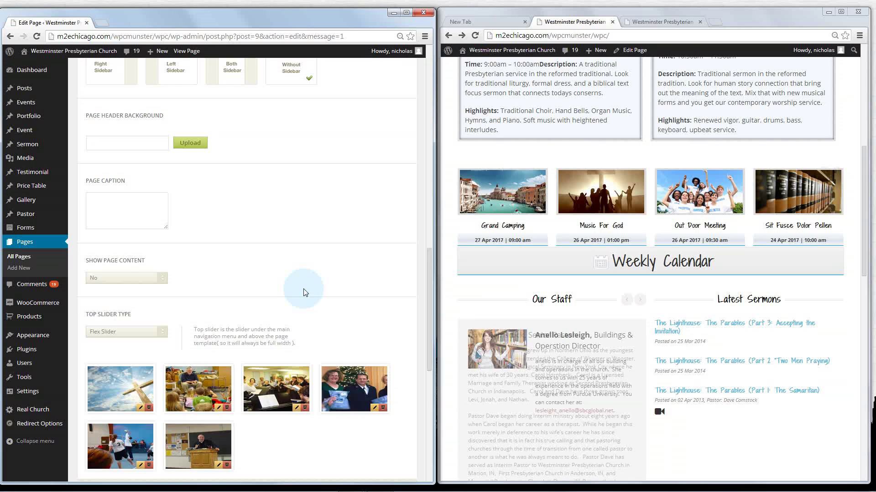
Open the Weekly Calendar Toggle-Box item's settings from the page item list
scroll(303, 289, "up", 5)
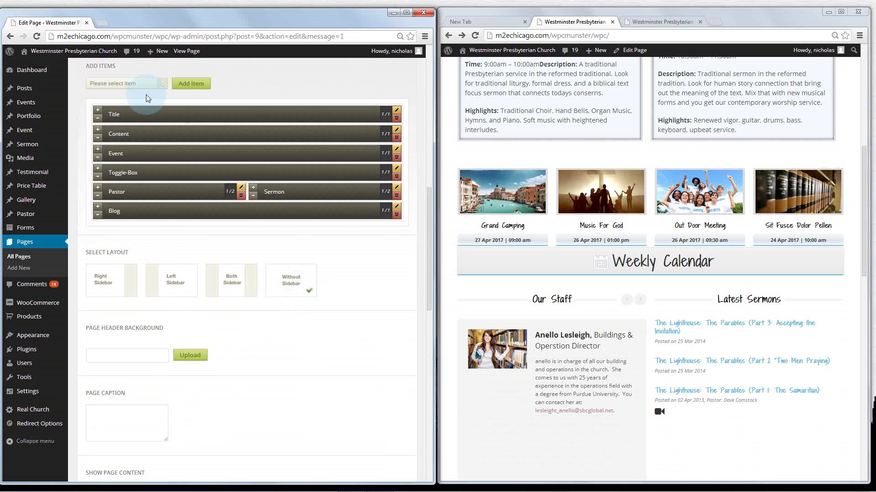
left_click(144, 83)
left_click(145, 83)
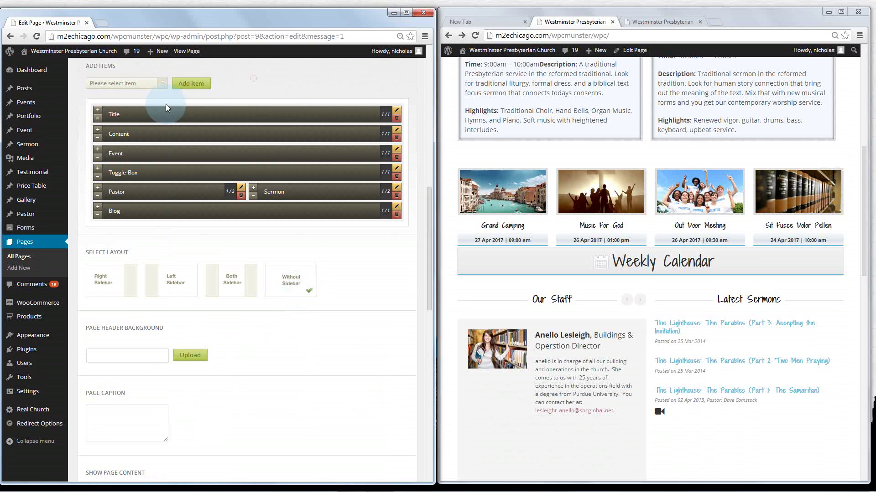
left_click(233, 154)
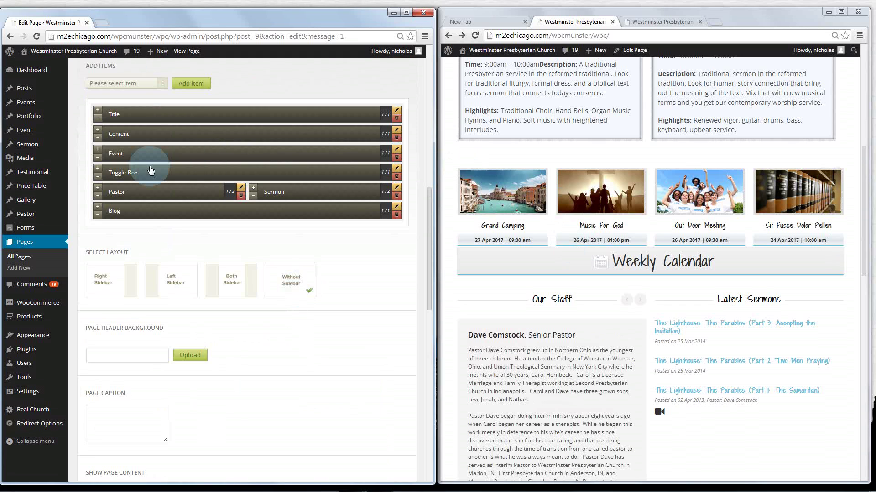
left_click(397, 170)
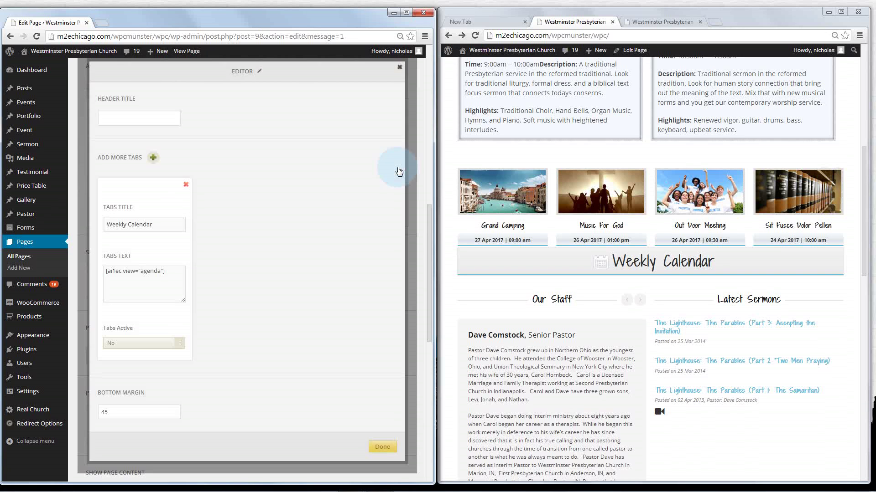
left_click(143, 285)
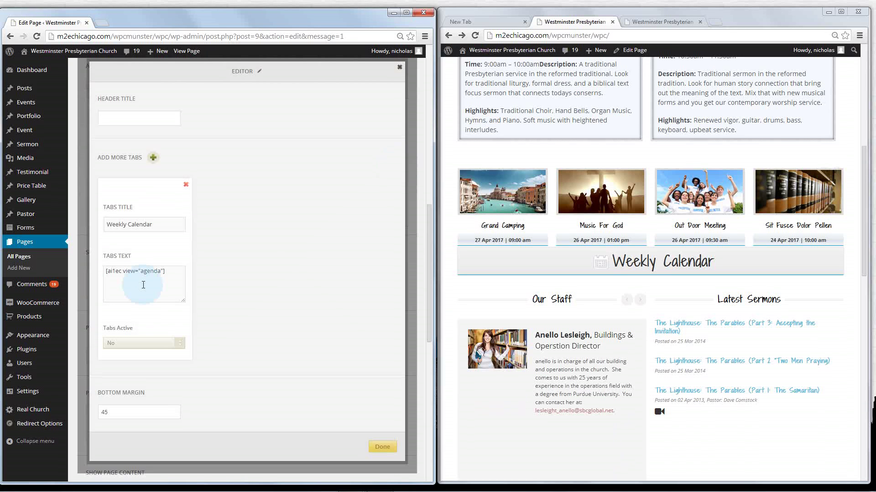
left_click(672, 262)
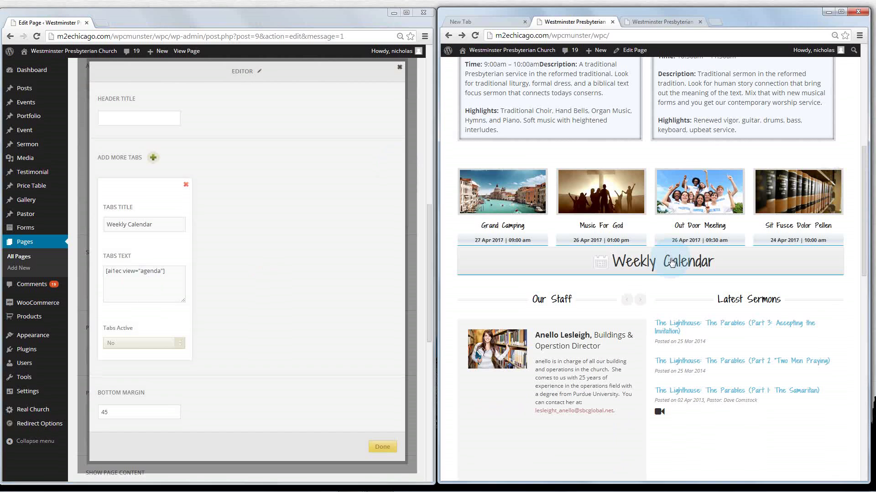
scroll(644, 242, "down", 2)
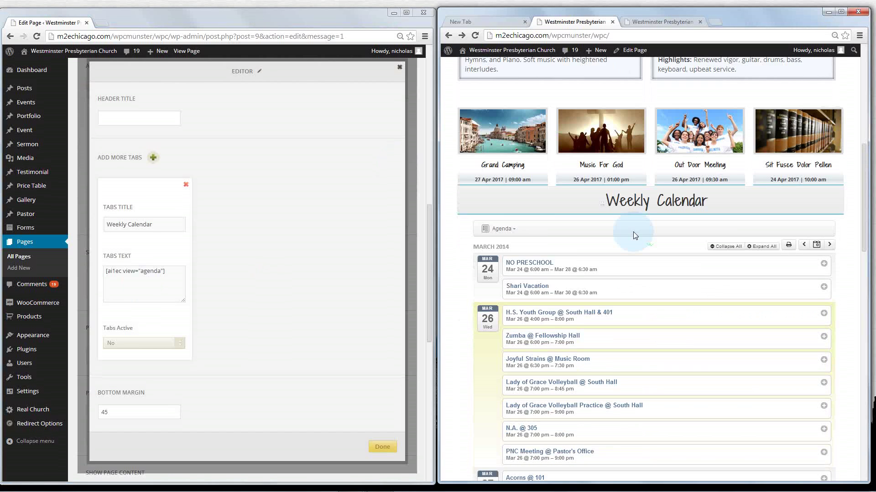
scroll(533, 183, "down", 1)
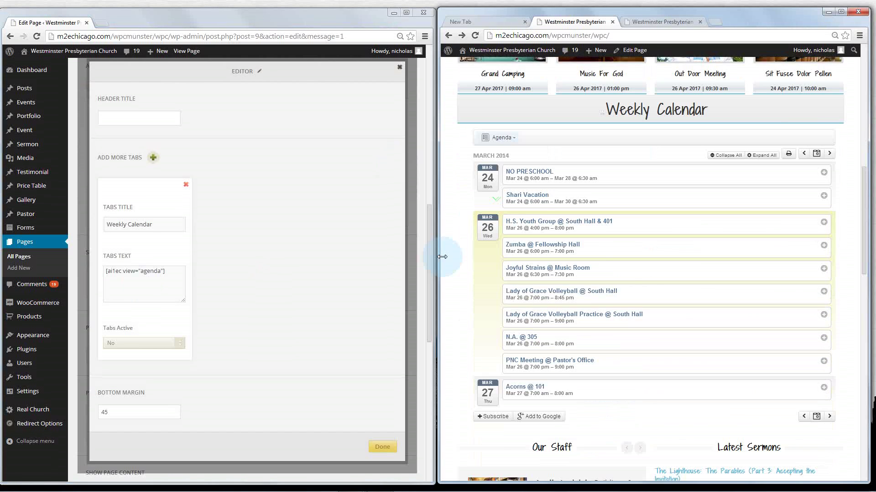
scroll(444, 266, "up", 1)
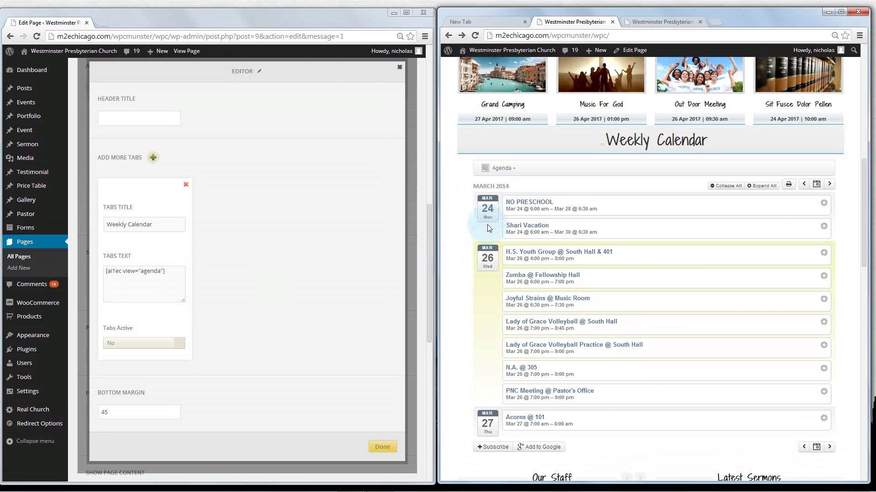
left_click(498, 168)
left_click(497, 174)
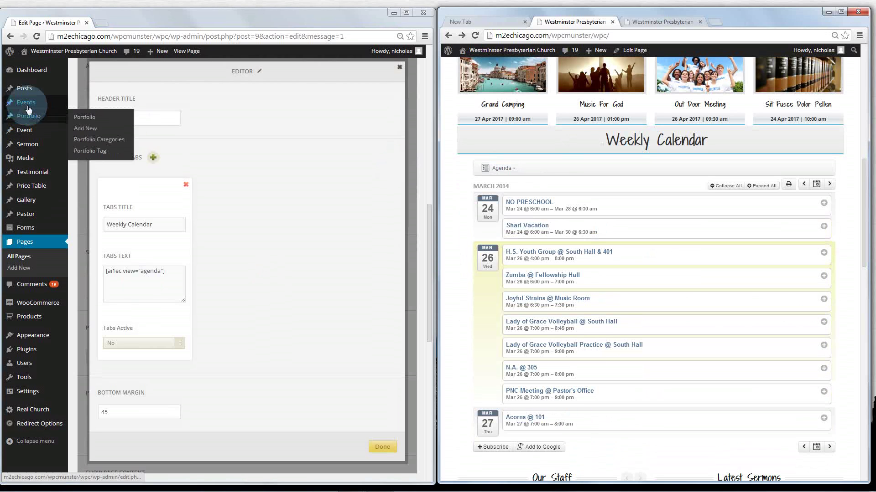
mouse_move(29, 107)
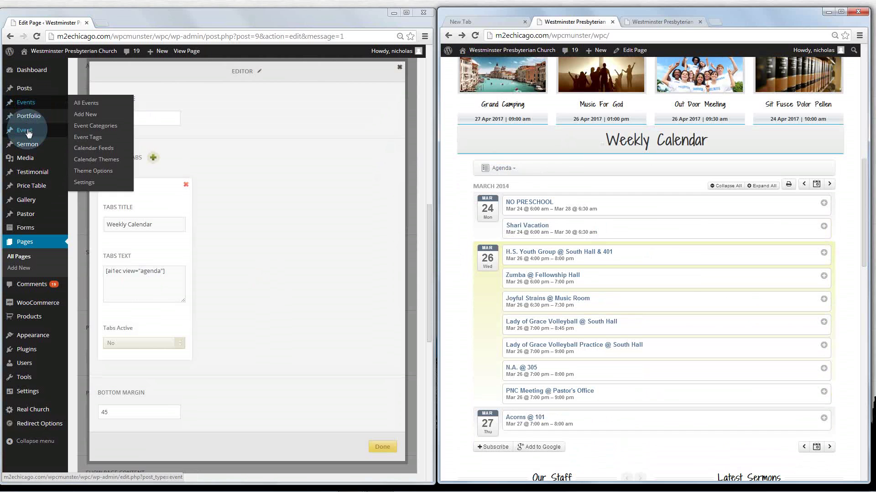
mouse_move(29, 133)
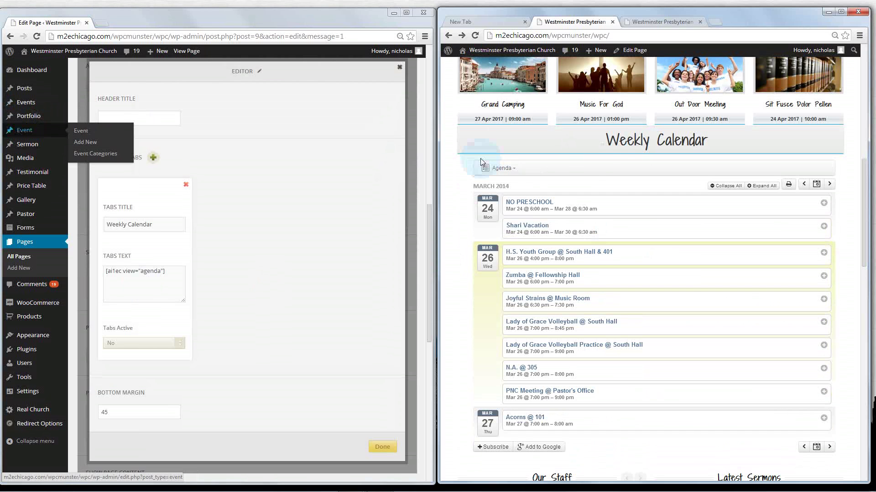
left_click(612, 148)
scroll(648, 212, "up", 2)
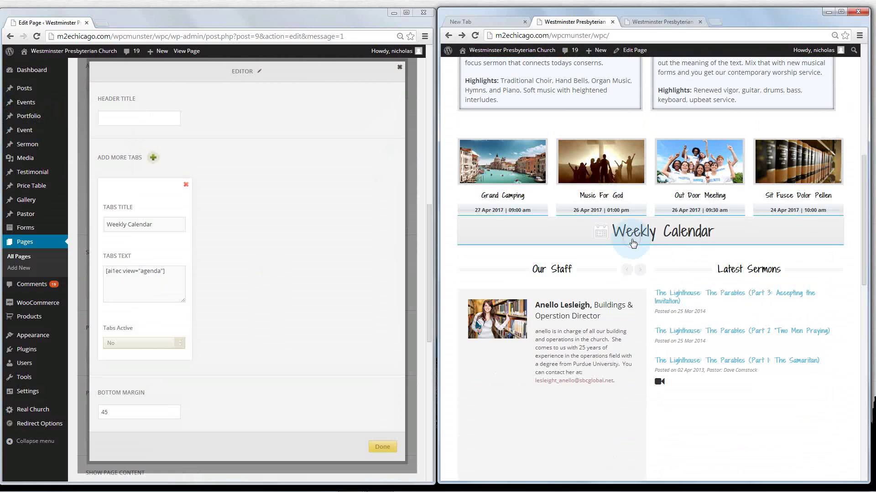
left_click(633, 243)
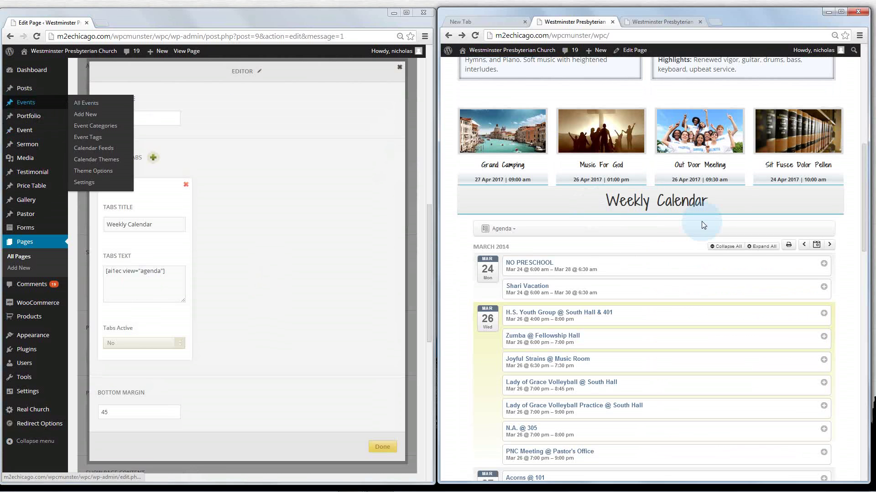
left_click(687, 207)
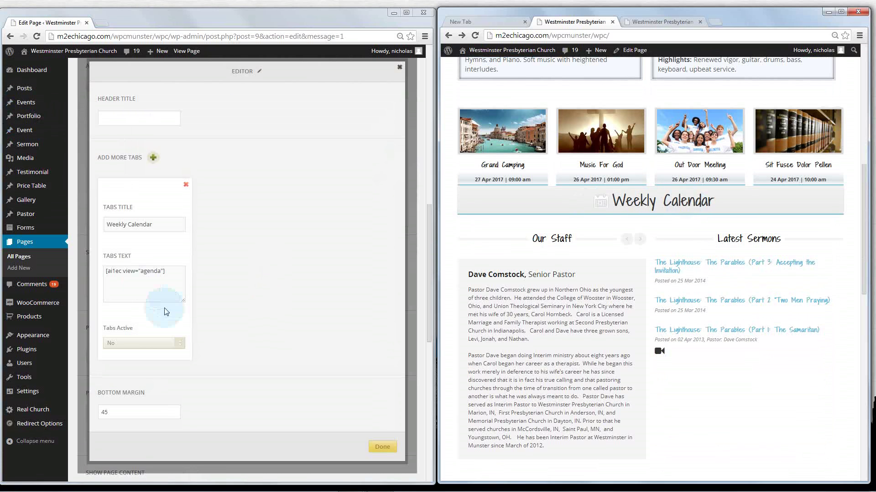
Select the [ai1ec view='agenda'] shortcode and test the Weekly Calendar toggle on the live site
left_click_drag(181, 277, 73, 279)
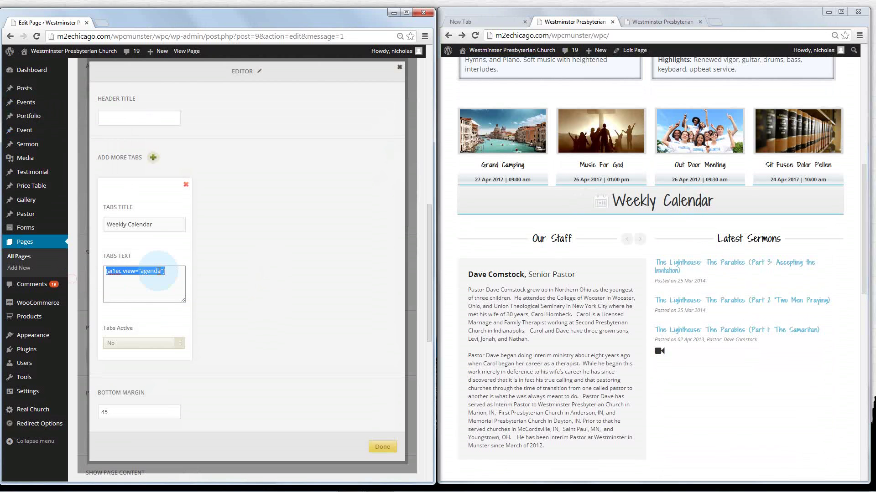
left_click(174, 284)
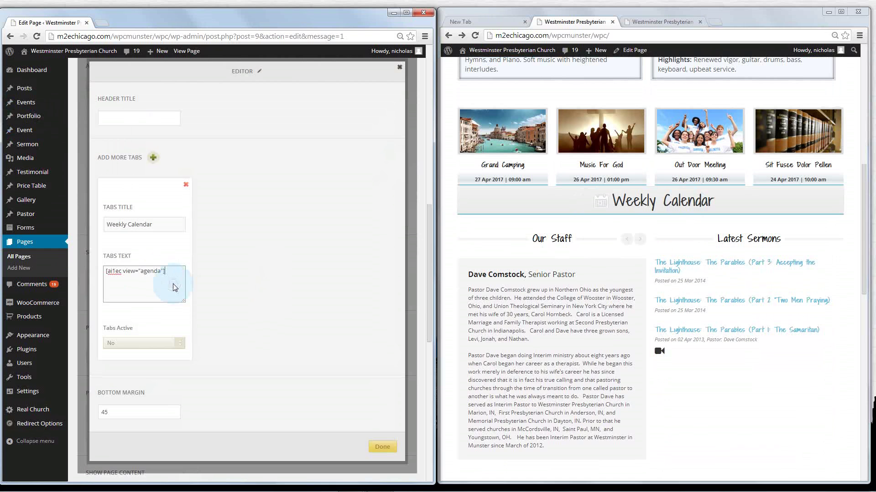
left_click(635, 204)
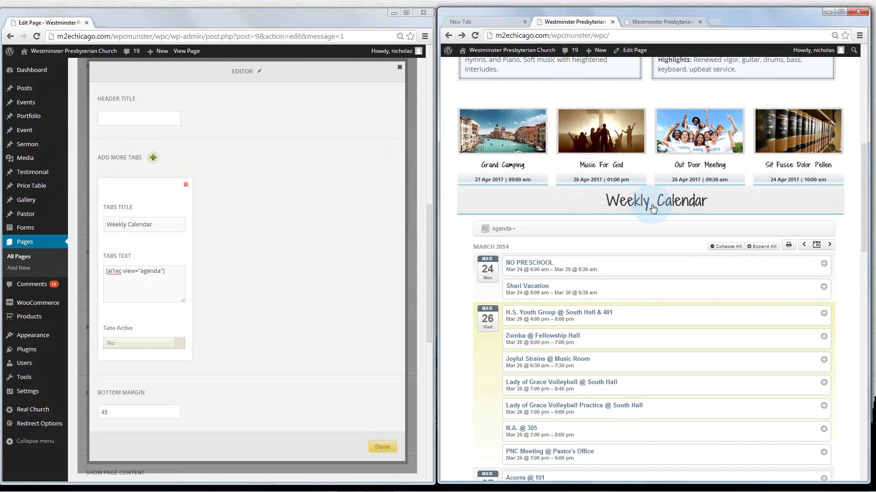
left_click(653, 208)
Examine the agenda view name, expand the site's calendar toggle, and close the editor unchanged
left_click_drag(172, 271, 102, 271)
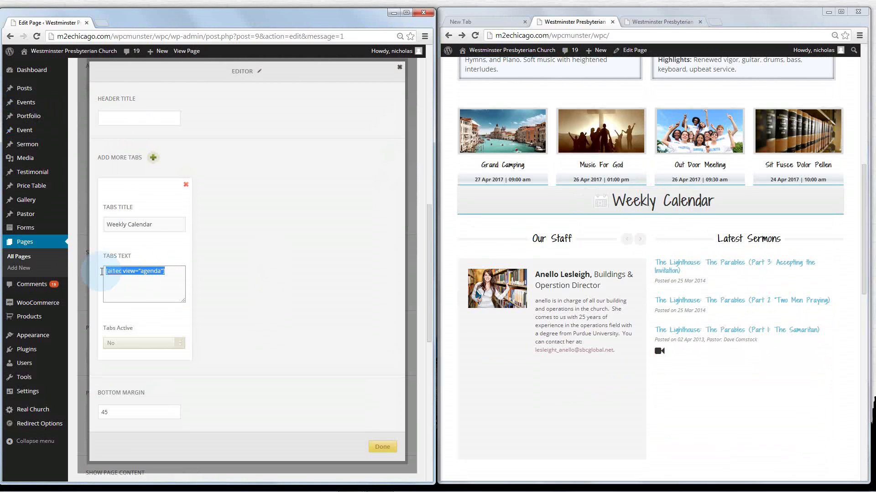
left_click(111, 272)
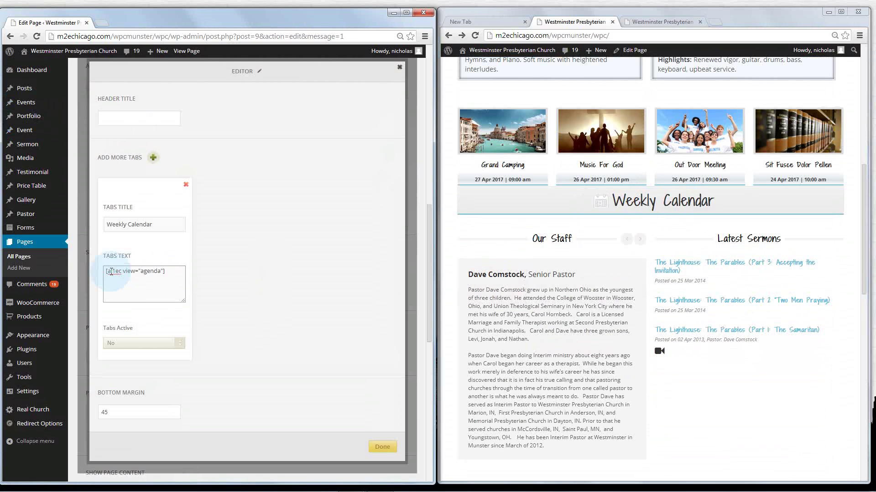
left_click_drag(168, 272, 102, 272)
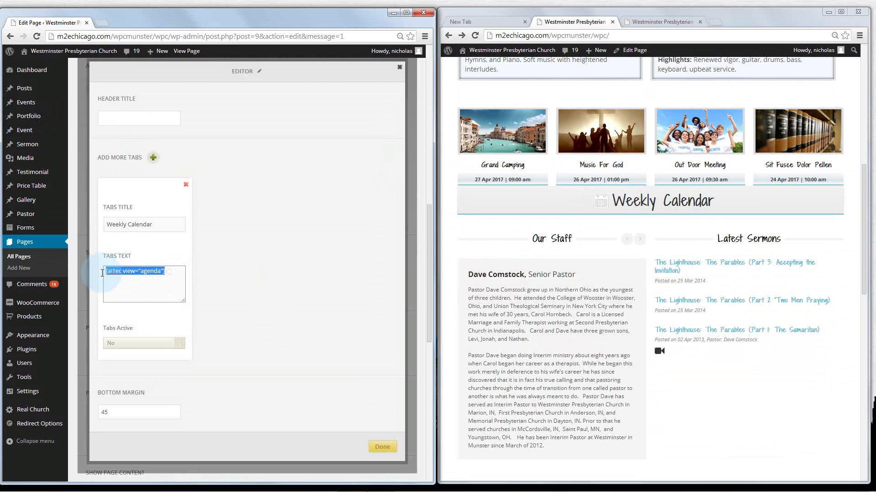
left_click(150, 272)
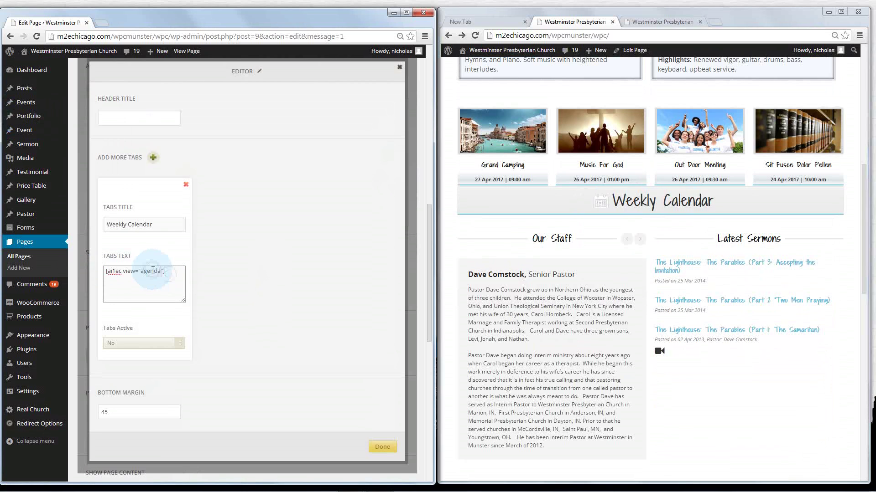
double_click(156, 288)
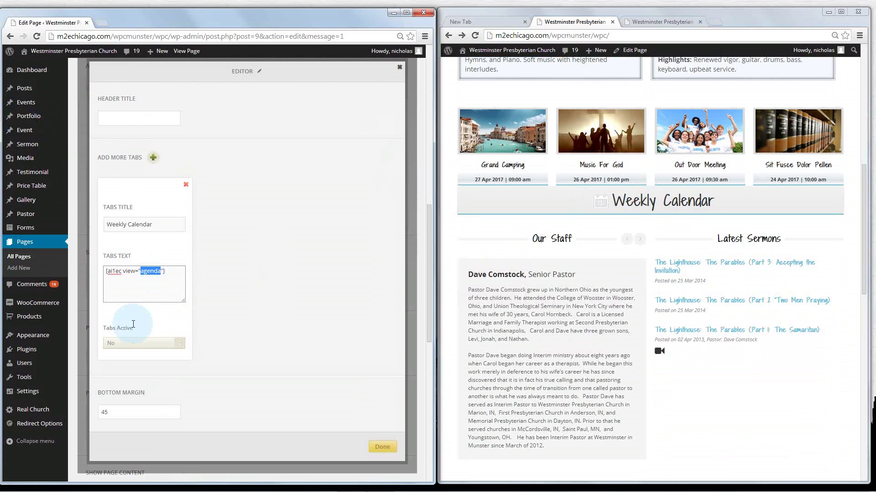
left_click(661, 202)
left_click(585, 249)
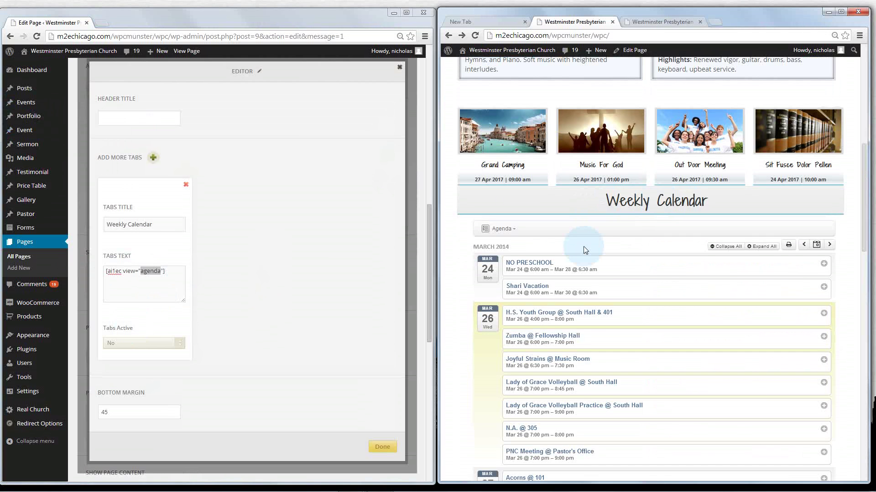
left_click(400, 67)
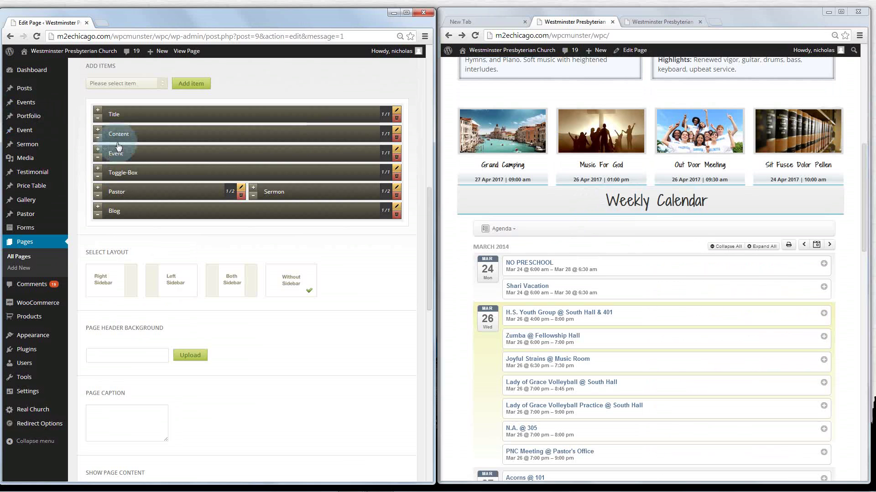
Open Events in a new tab and go to the All-in-One Event Calendar settings
mouse_move(26, 104)
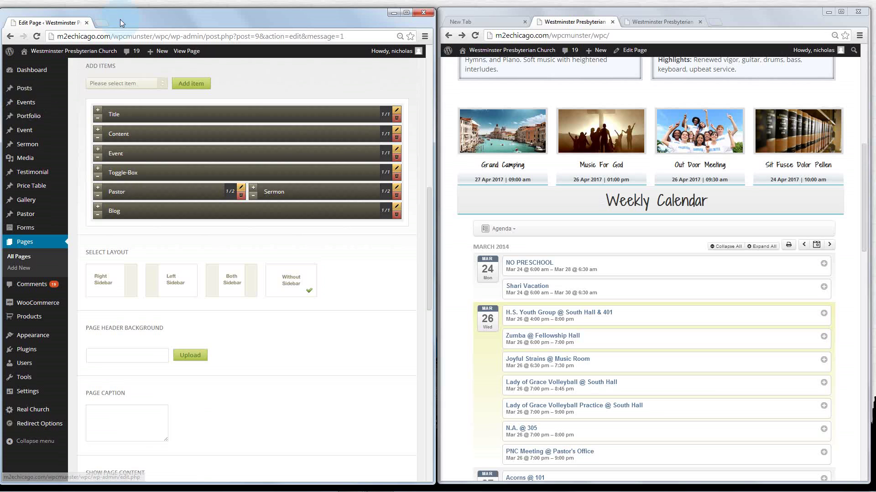
middle_click(26, 102)
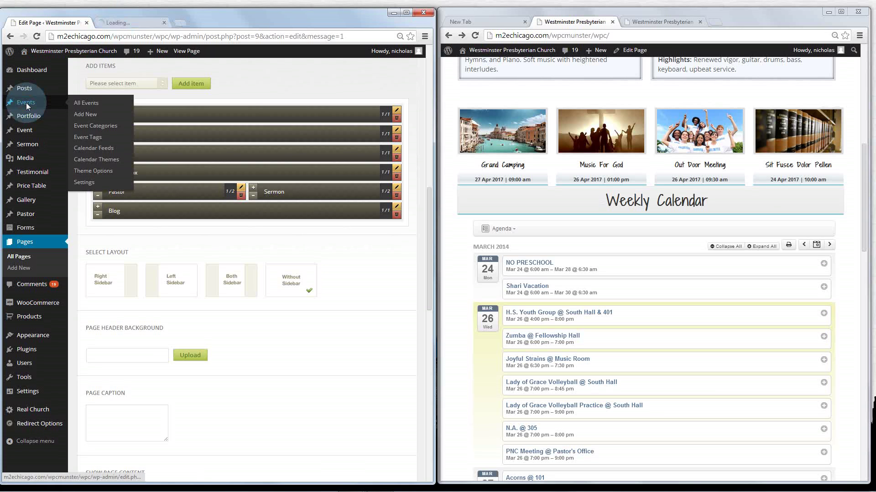
left_click(128, 22)
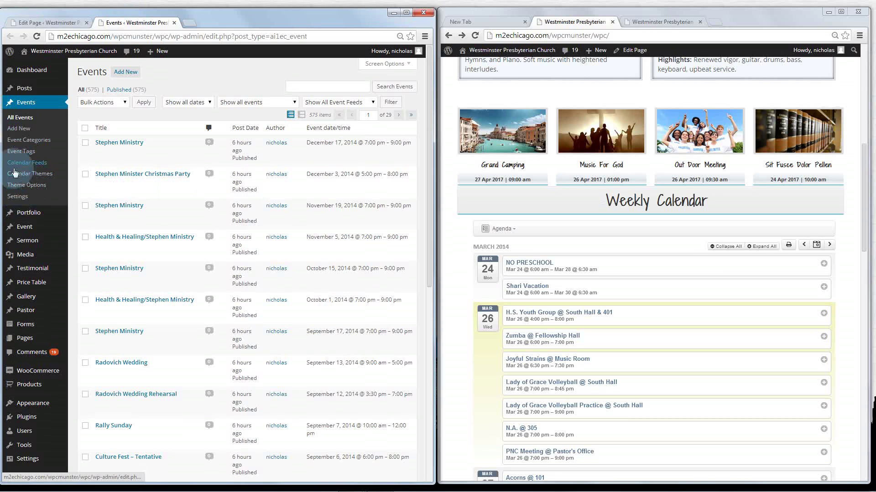
left_click(20, 198)
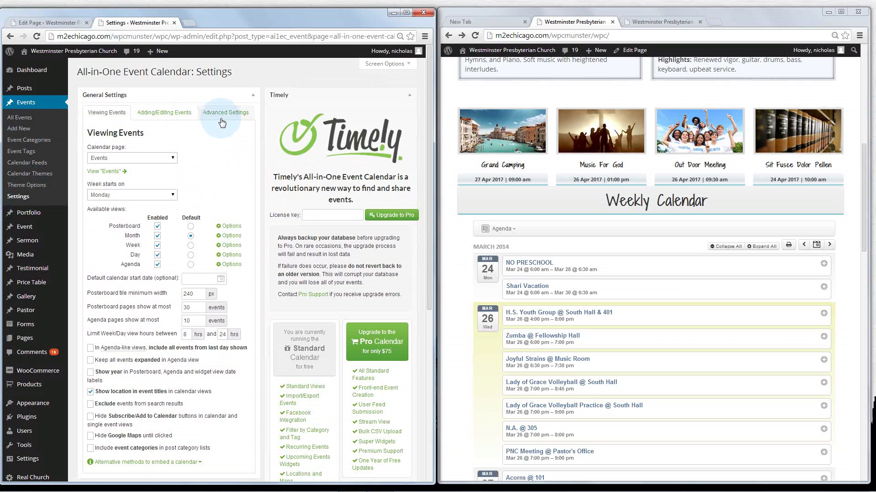
scroll(222, 122, "down", 2)
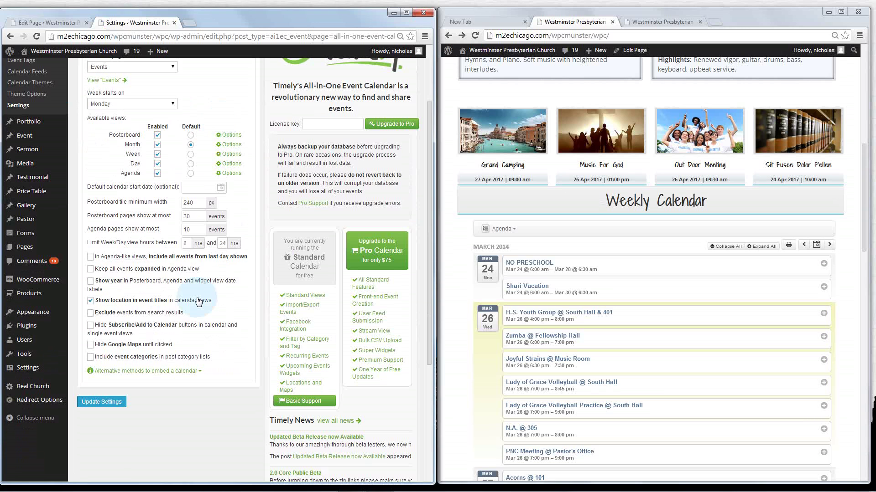
scroll(198, 301, "up", 3)
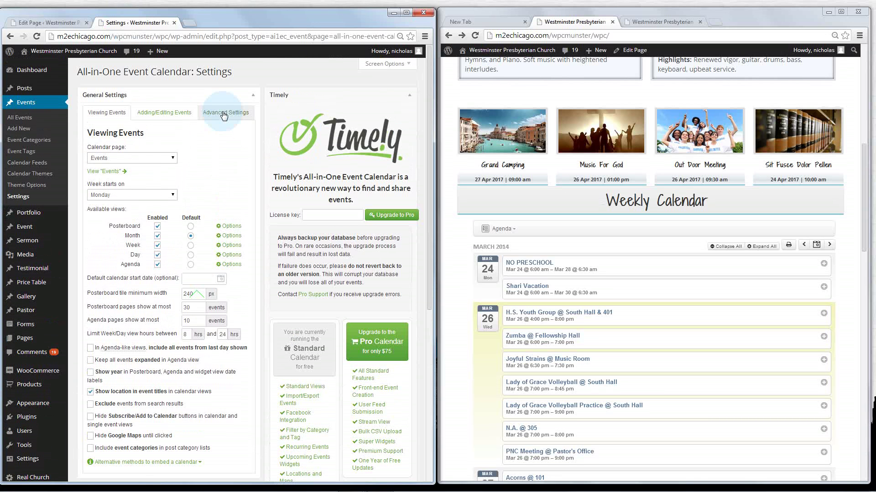
left_click(224, 114)
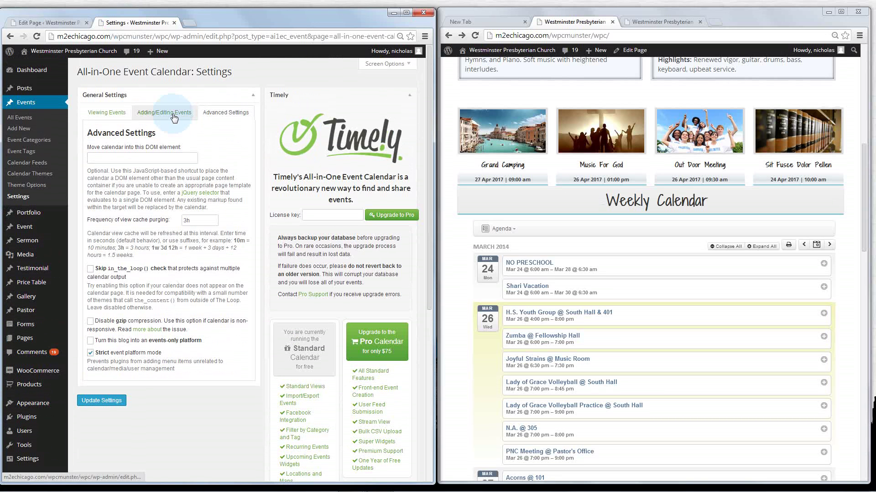
left_click(31, 186)
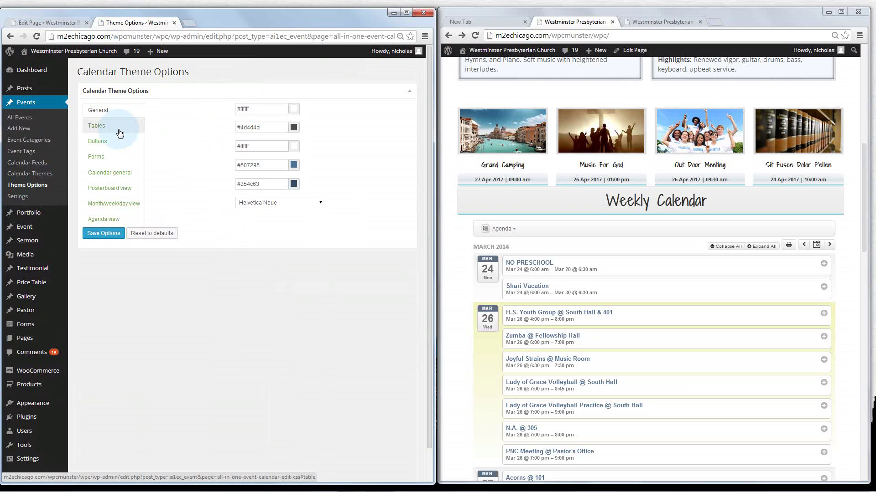
left_click(122, 208)
left_click(115, 223)
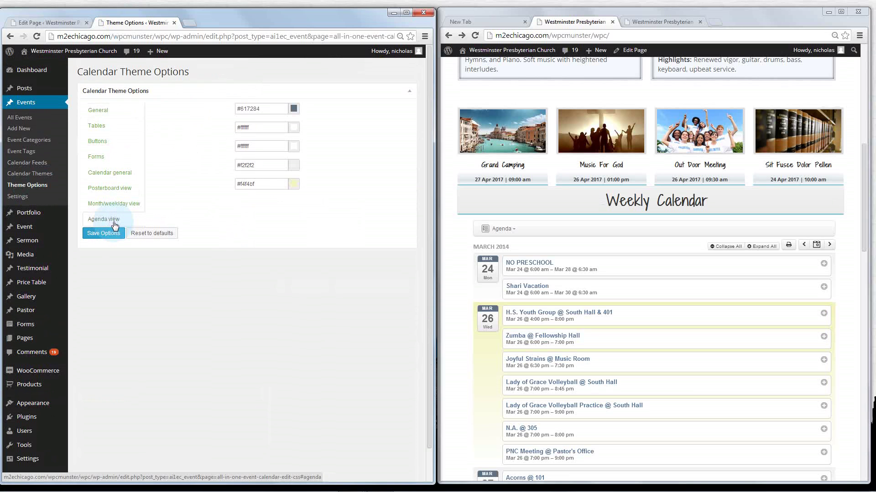
left_click(38, 165)
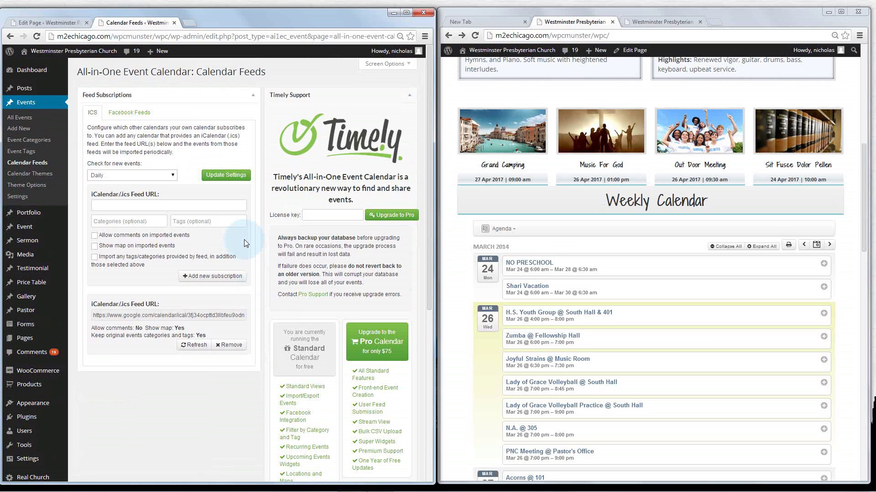
scroll(245, 240, "down", 5)
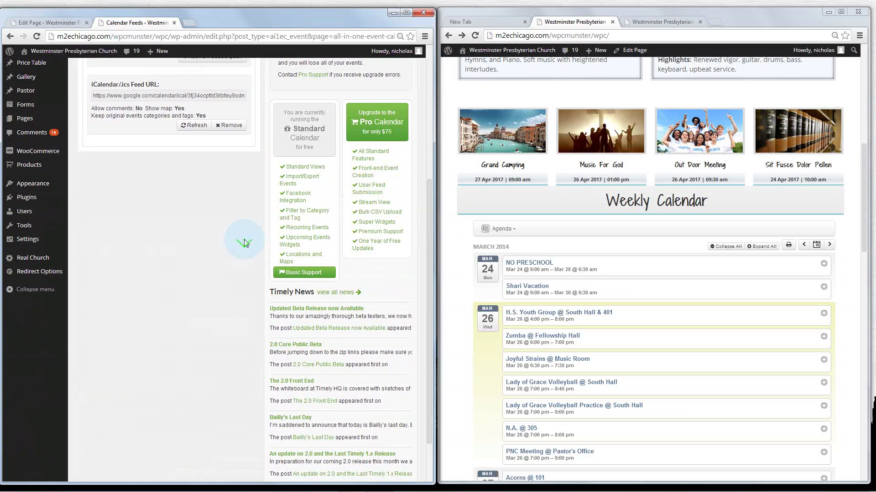
scroll(244, 239, "up", 3)
scroll(244, 240, "up", 3)
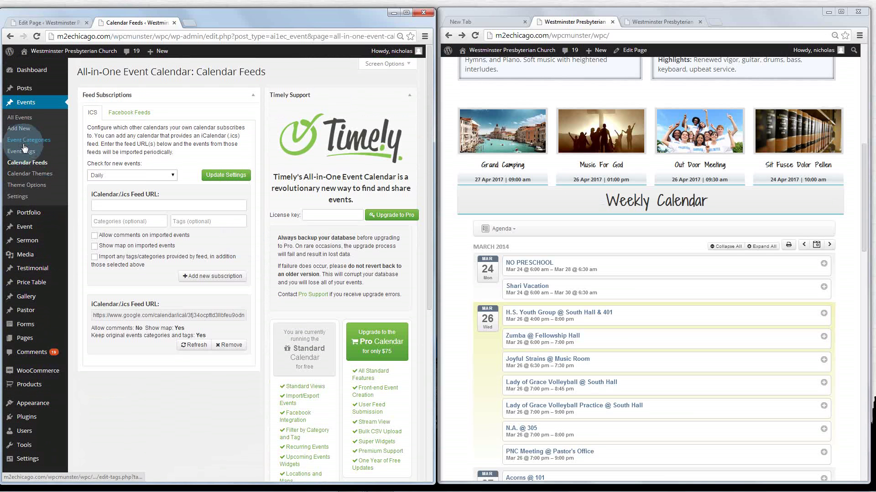
left_click(28, 197)
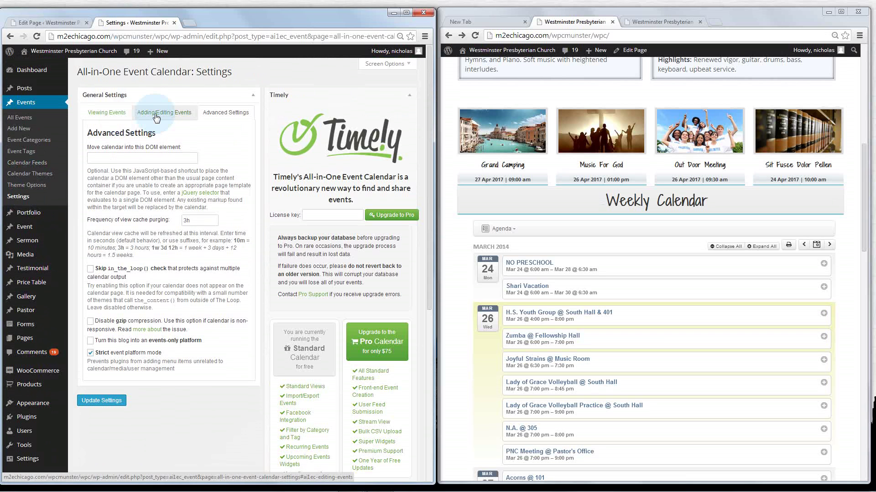
Show the Viewing Events settings and expand 'Alternative methods to embed a calendar'
left_click(156, 116)
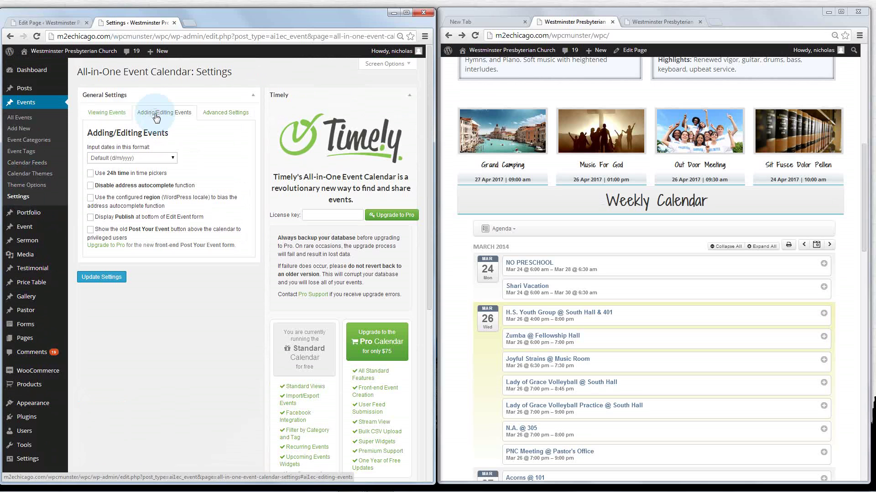
left_click(97, 116)
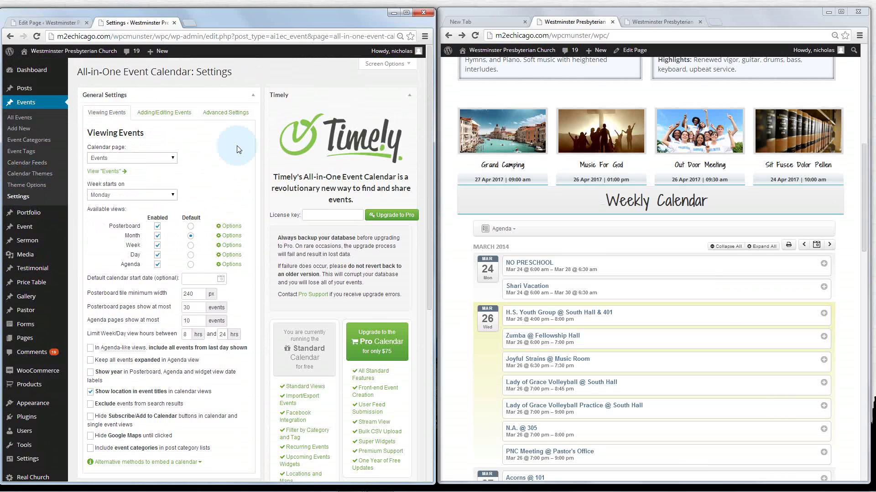
scroll(237, 150, "down", 2)
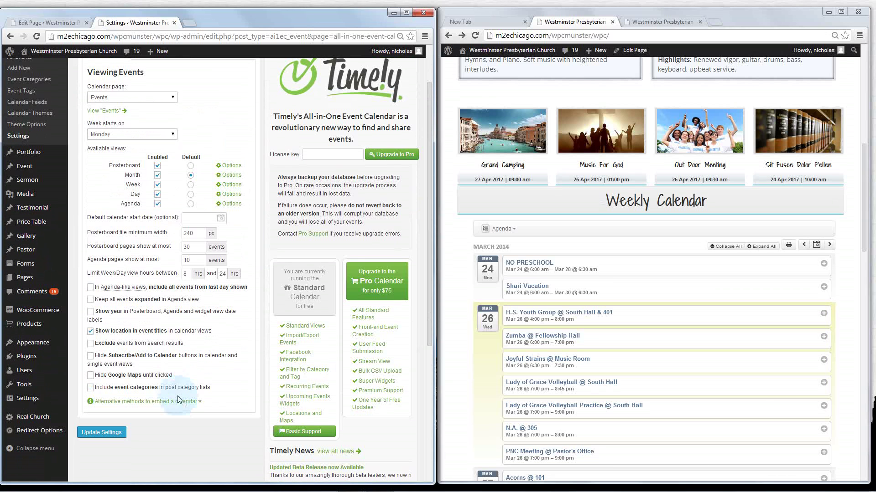
left_click(199, 402)
scroll(224, 352, "down", 4)
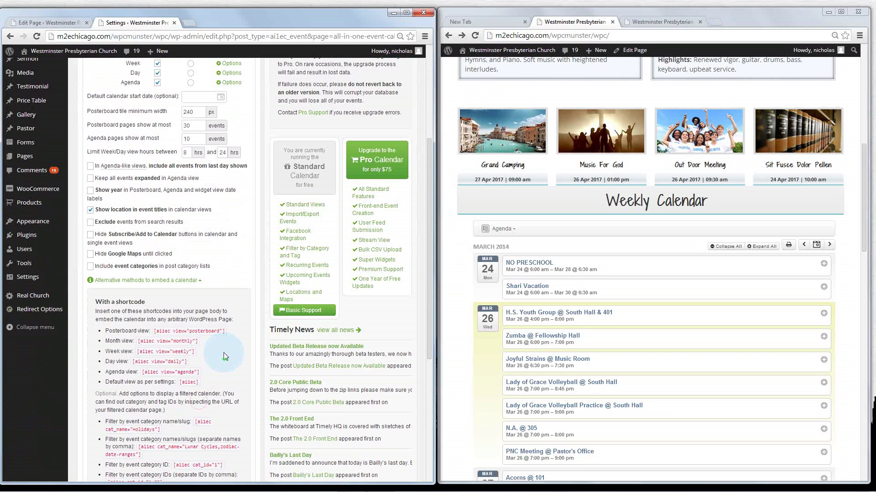
scroll(237, 284, "down", 2)
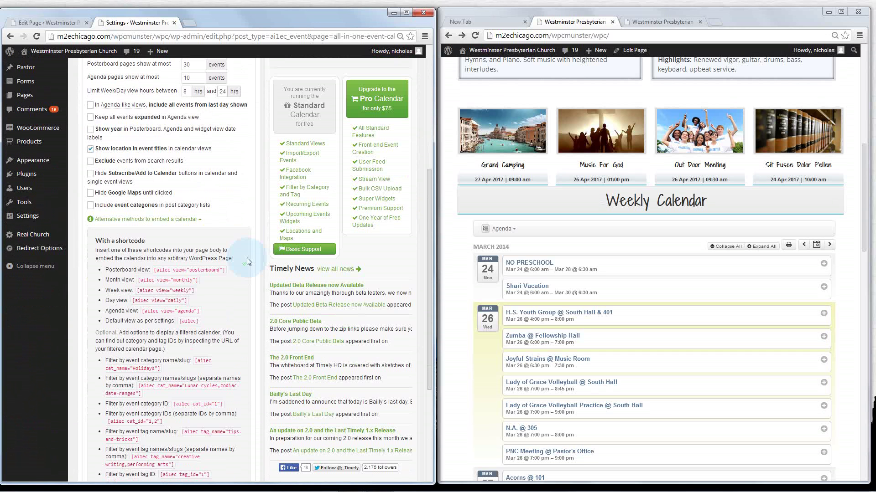
scroll(111, 229, "up", 5)
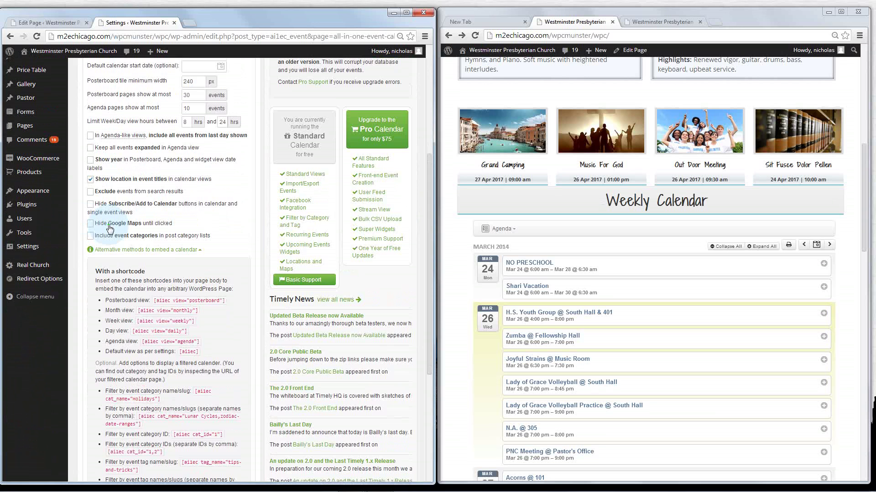
scroll(109, 257, "down", 8)
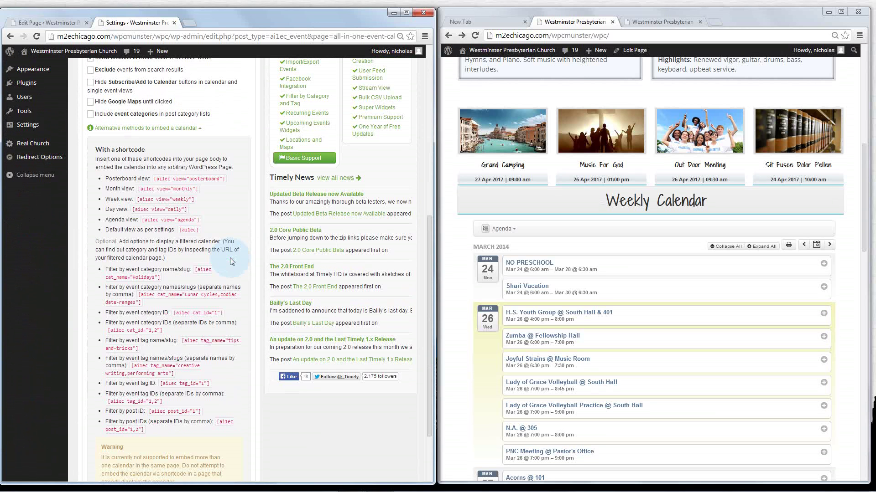
Copy the Agenda view shortcode [ai1ec view="agenda"] and collapse the embedding help
double_click(143, 278)
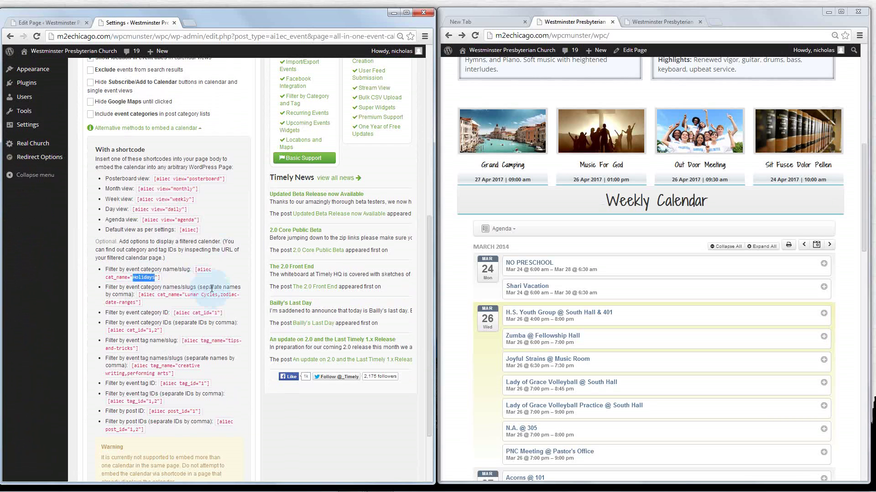
left_click_drag(188, 294, 136, 305)
left_click(136, 305)
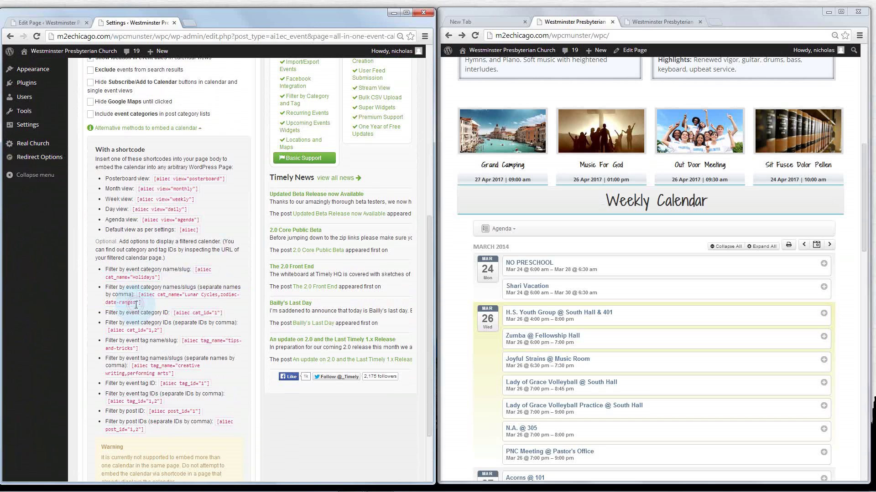
scroll(136, 304, "up", 1)
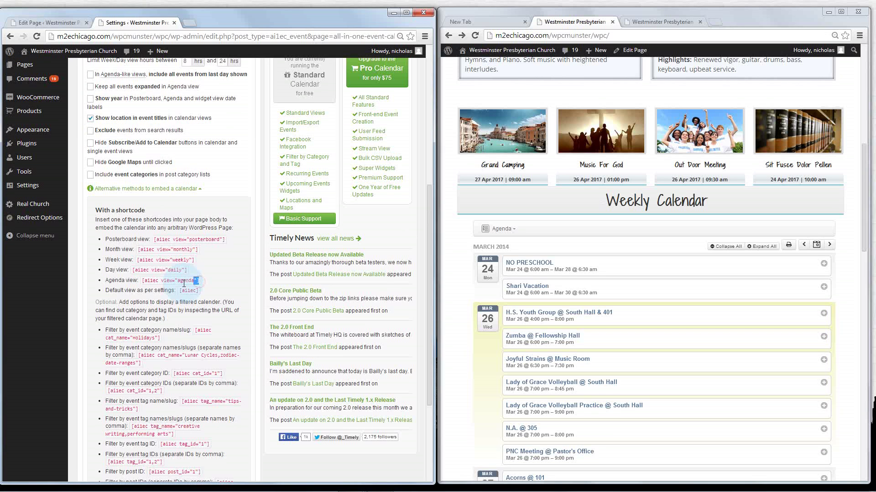
left_click_drag(199, 280, 143, 284)
right_click(151, 283)
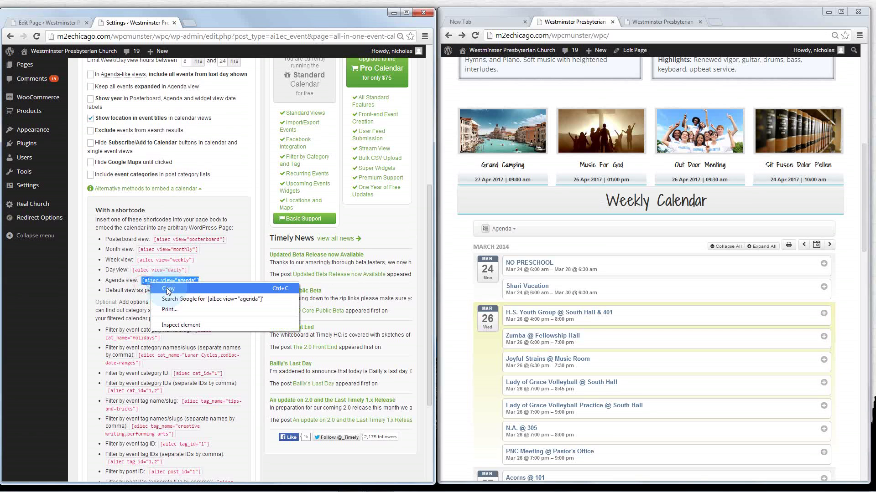
left_click(167, 289)
left_click(177, 190)
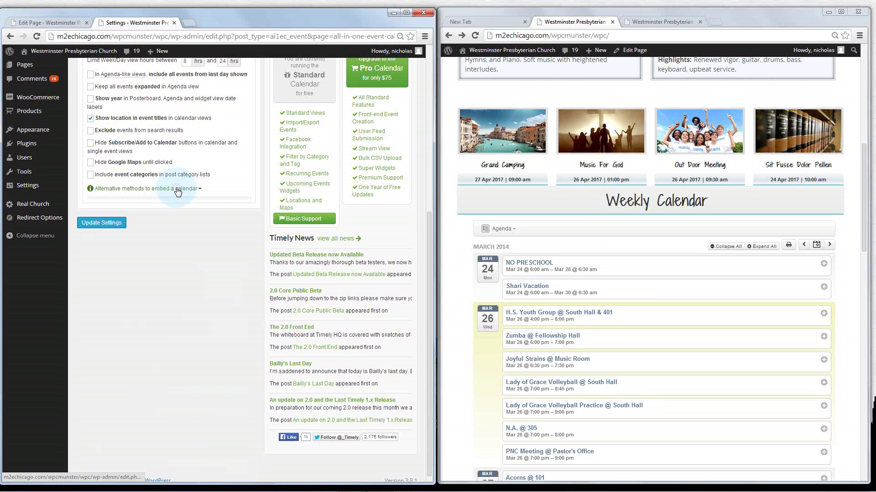
Replace the Weekly Calendar toggle box's shortcode with the pasted agenda shortcode and confirm it
left_click(47, 22)
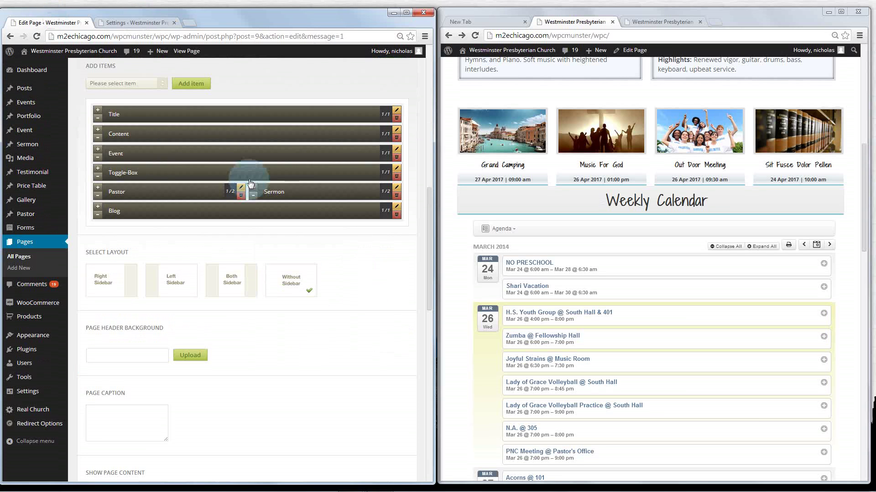
left_click(397, 171)
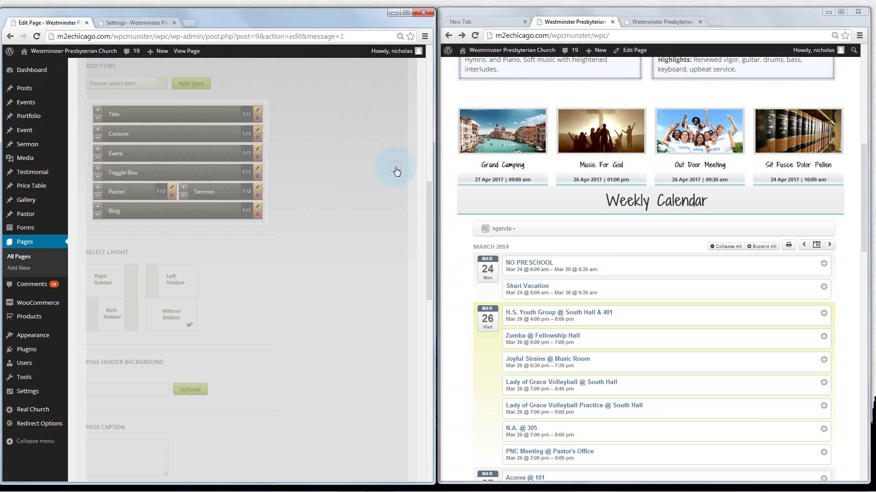
left_click_drag(176, 271, 120, 272)
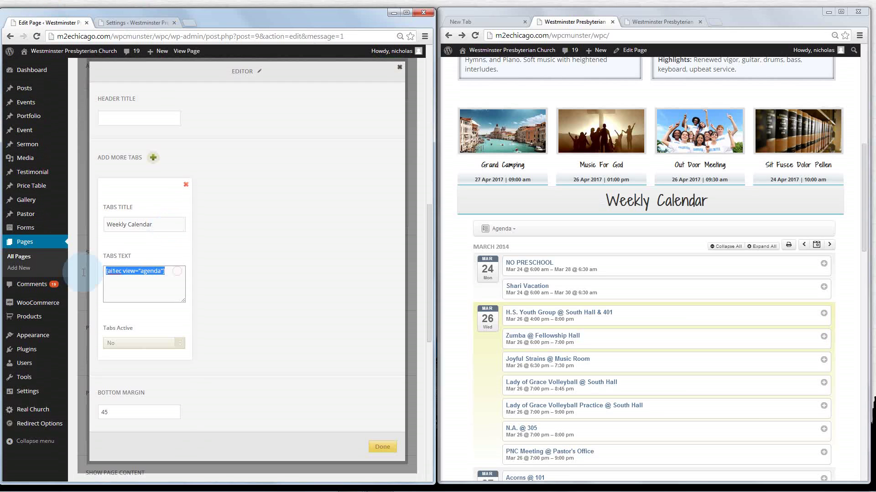
right_click(120, 273)
left_click(150, 325)
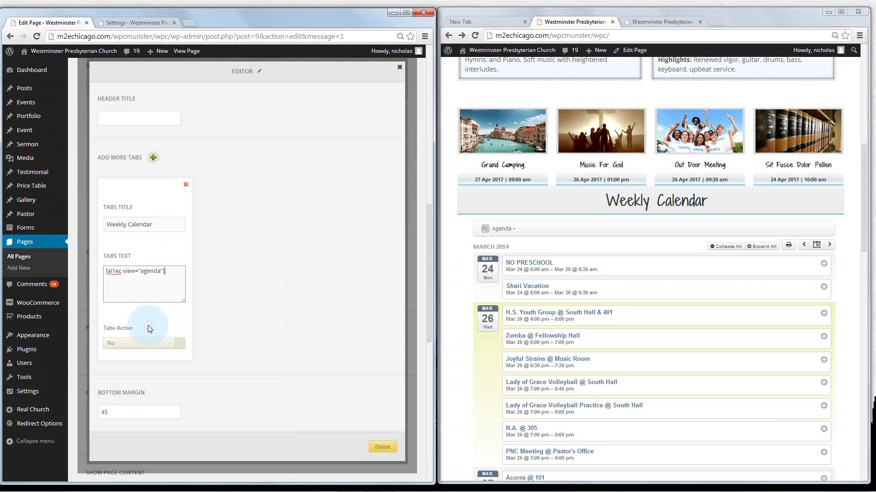
left_click(375, 451)
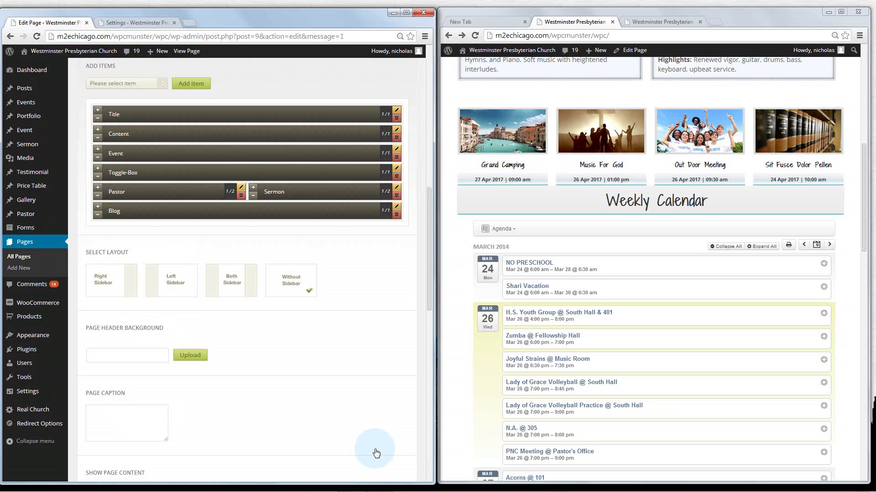
left_click(634, 209)
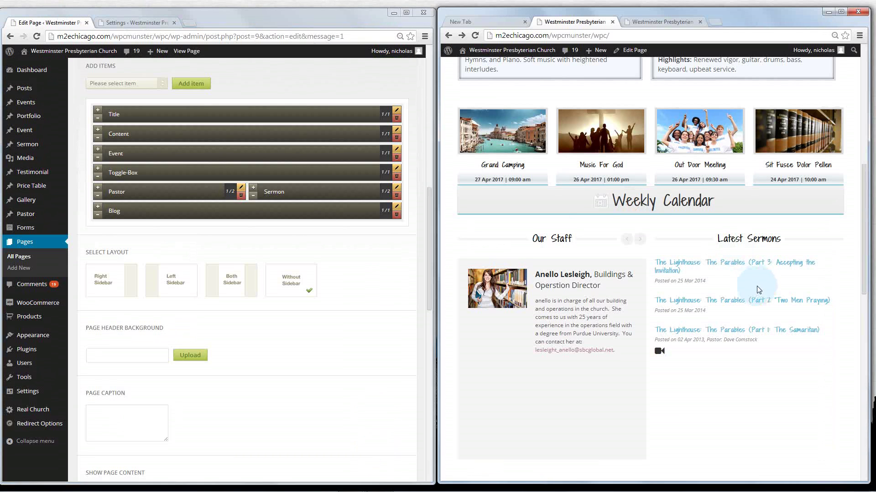
left_click(118, 25)
Expand the alternative embed methods and copy the Day view shortcode
scroll(179, 194, "up", 3)
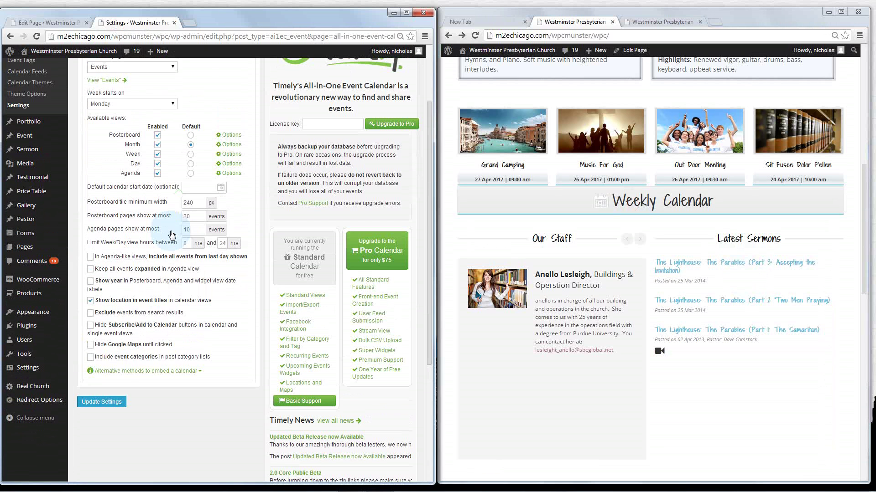
scroll(146, 225, "down", 5)
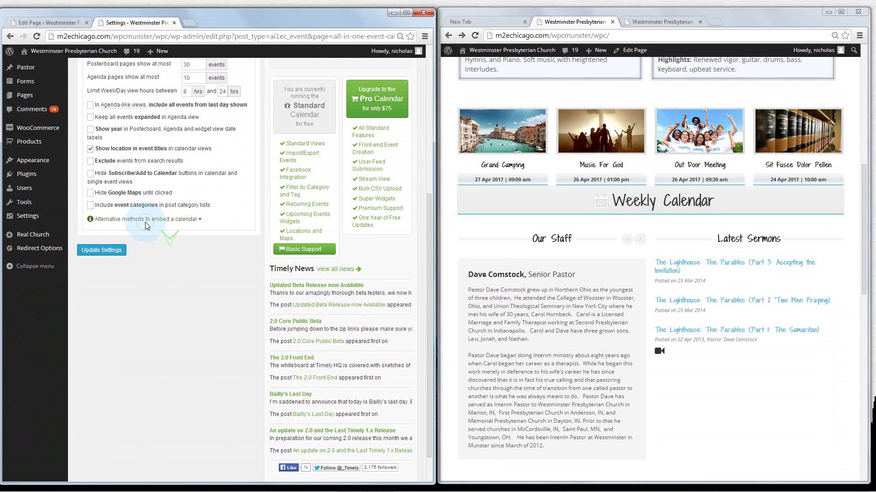
left_click(146, 222)
left_click_drag(189, 270, 133, 269)
right_click(140, 269)
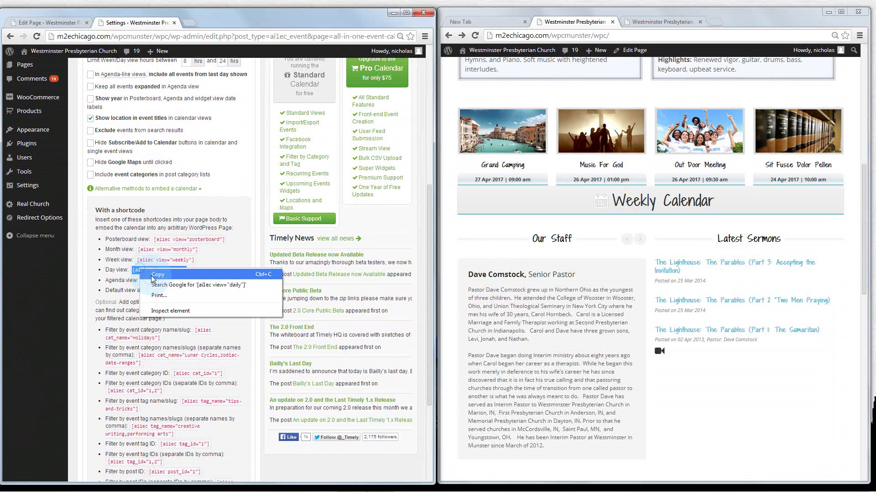
left_click(155, 275)
Reopen the Weekly Calendar Toggle-Box, close it with Done, and update the main page
left_click(50, 22)
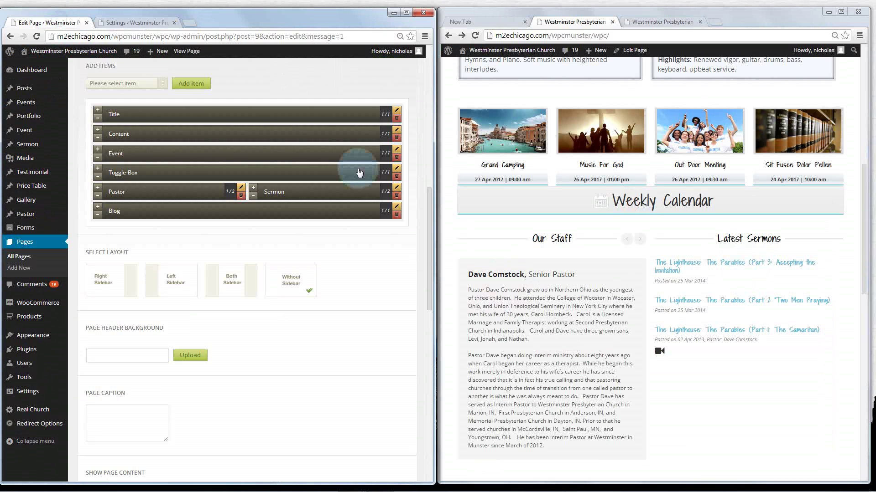
left_click(396, 169)
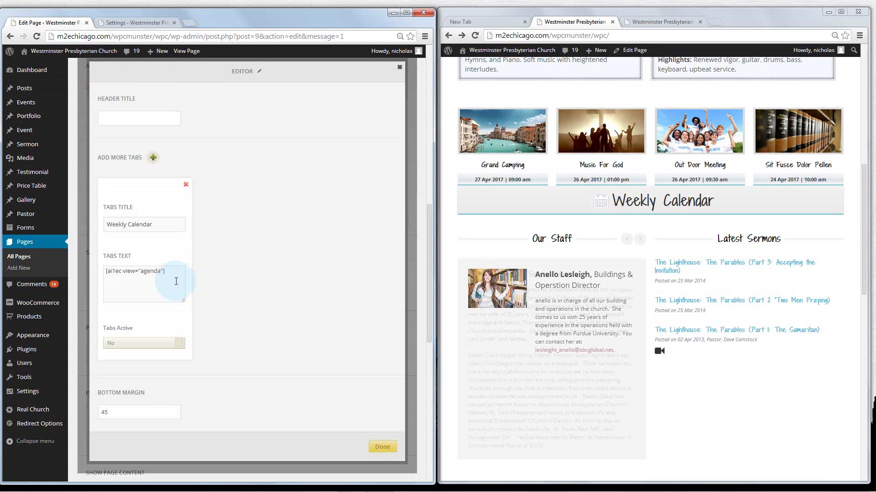
left_click(383, 447)
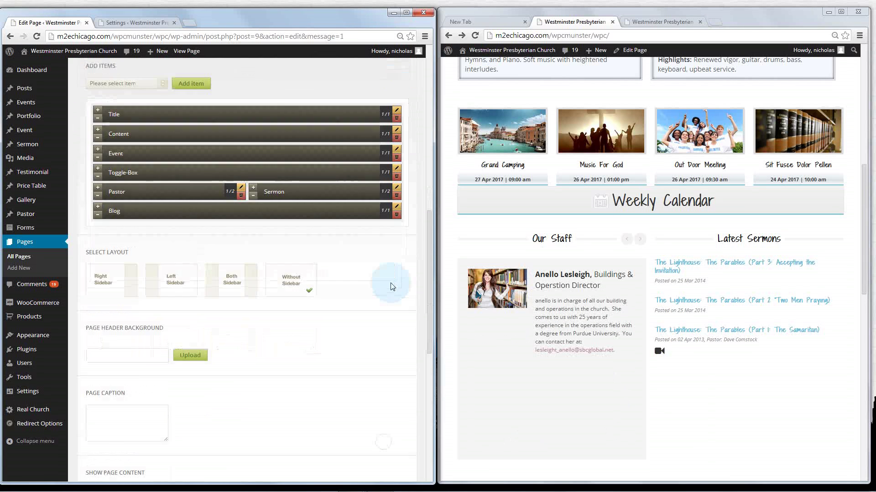
scroll(398, 287, "up", 4)
left_click(397, 228)
scroll(397, 231, "up", 1)
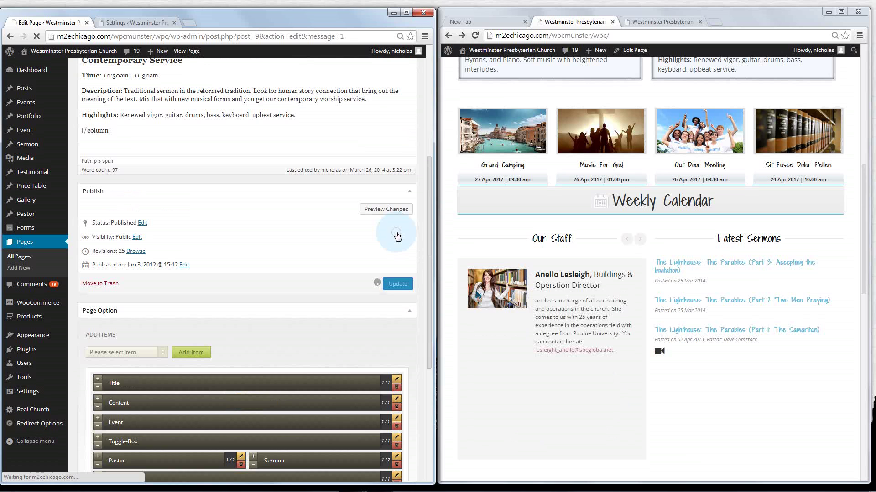
left_click(448, 105)
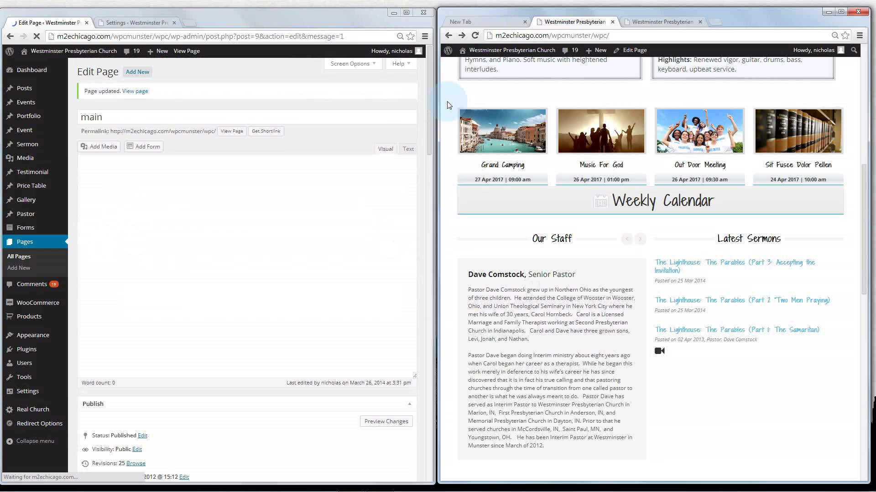
Browse the page builder item types without adding one, then open the Pastor list in a new tab
scroll(447, 105, "down", 1)
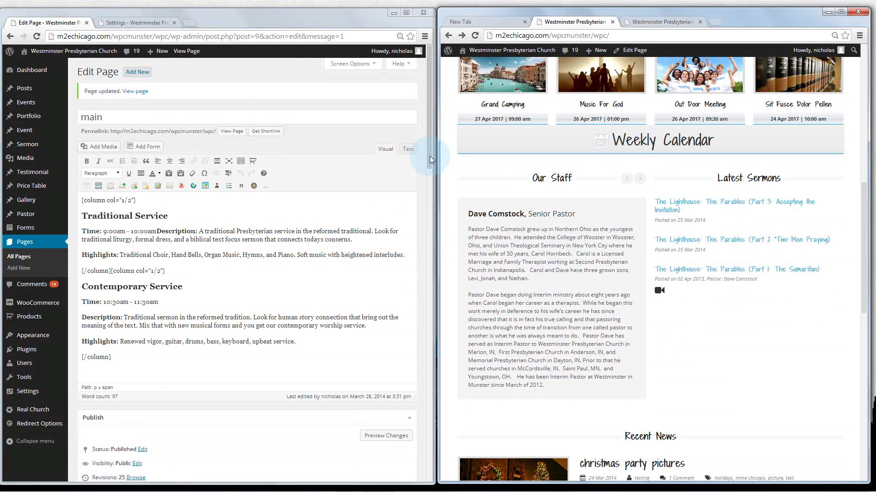
left_click_drag(429, 156, 433, 287)
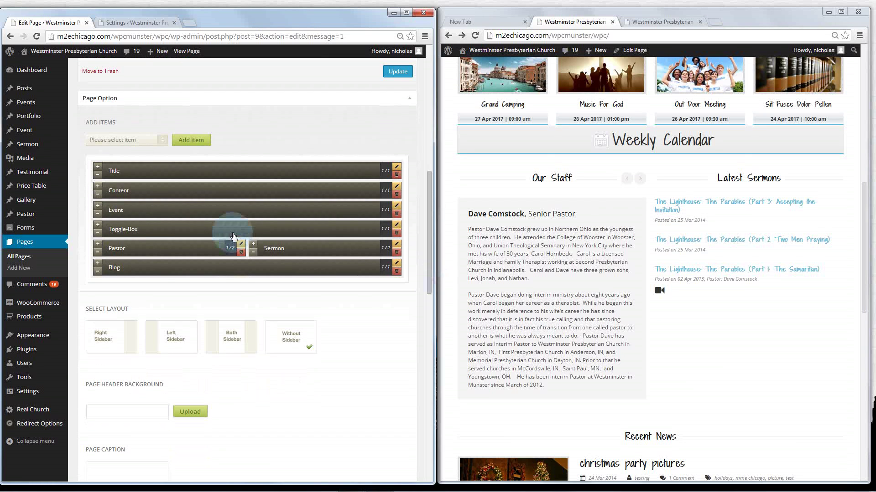
left_click(152, 141)
left_click_drag(163, 182, 162, 208)
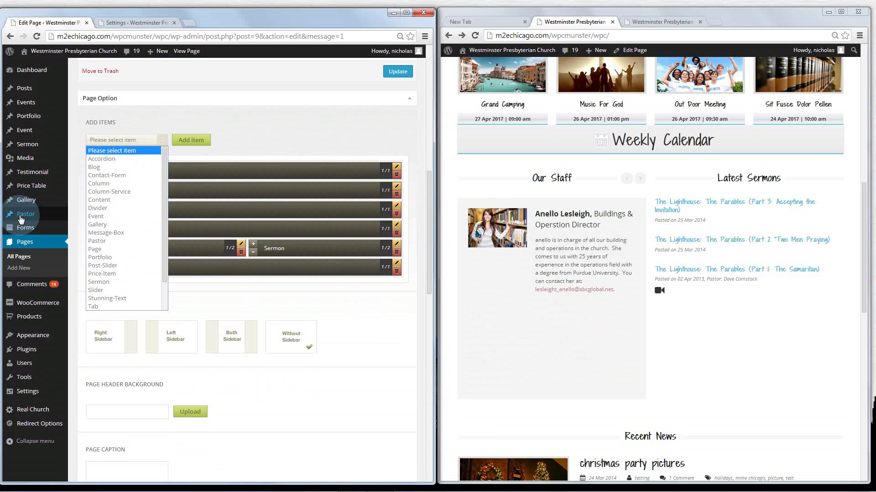
left_click(68, 190)
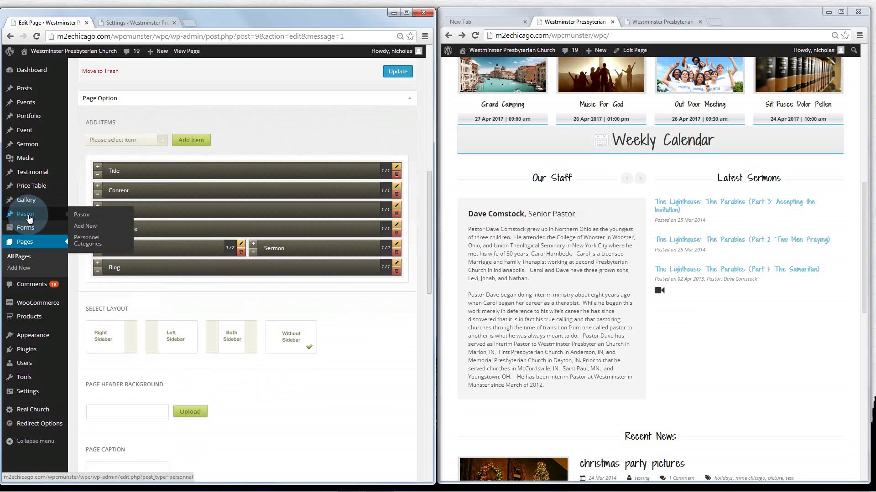
middle_click(28, 219)
left_click(201, 23)
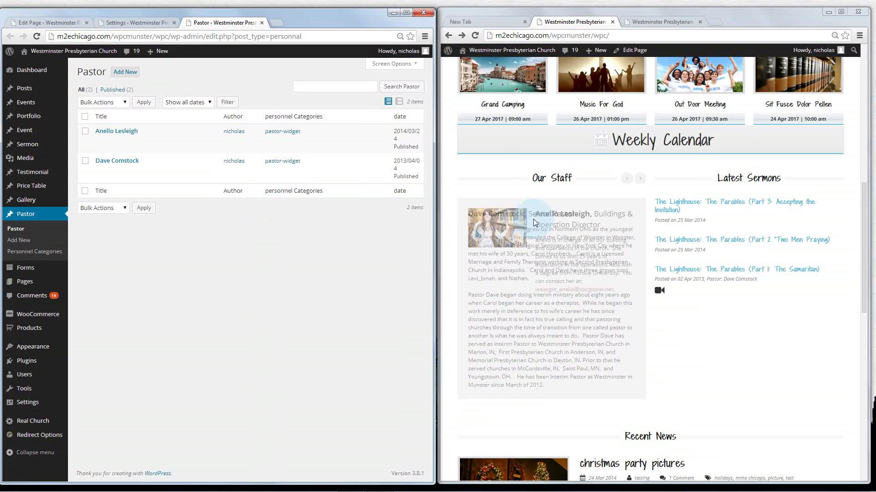
Advance the Our Staff carousel, then start a new entry via Pastor > Add New
left_click_drag(533, 178, 573, 181)
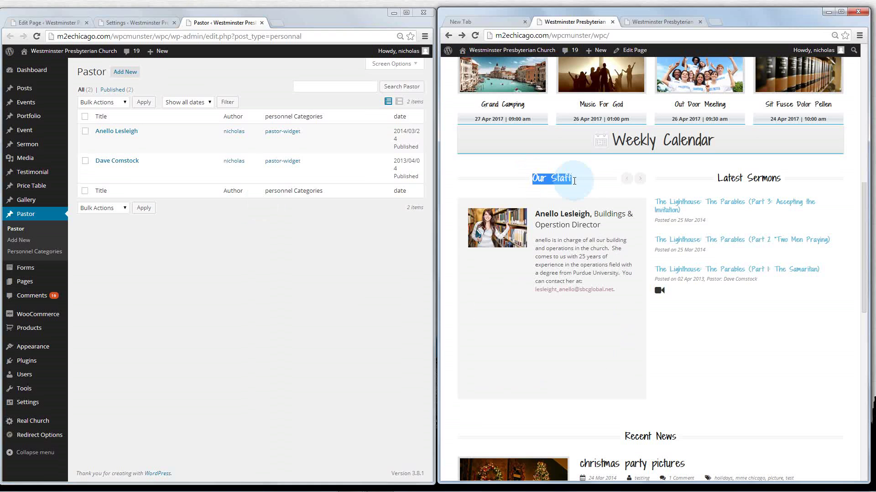
left_click(346, 285)
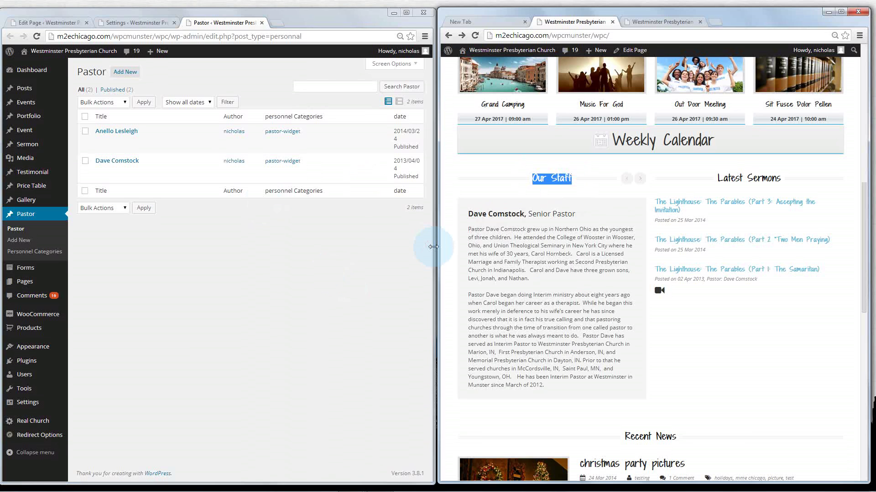
left_click_drag(429, 245, 421, 247)
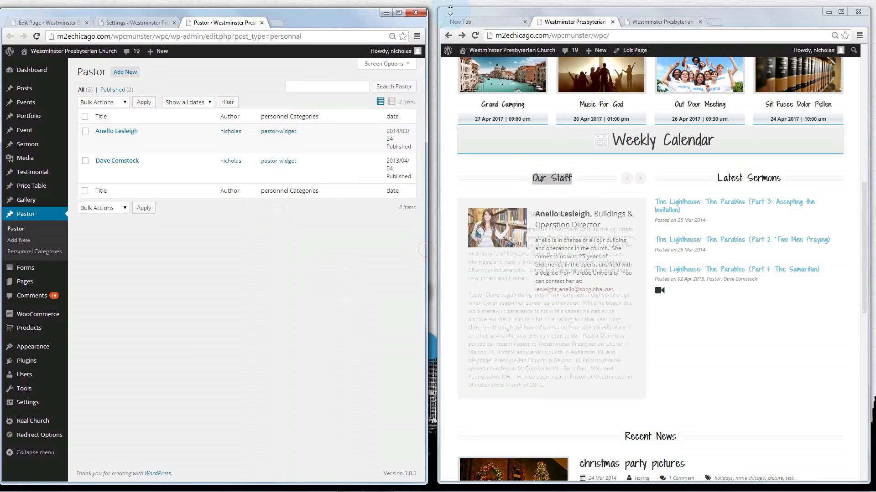
left_click(446, 7)
left_click_drag(431, 105, 435, 105)
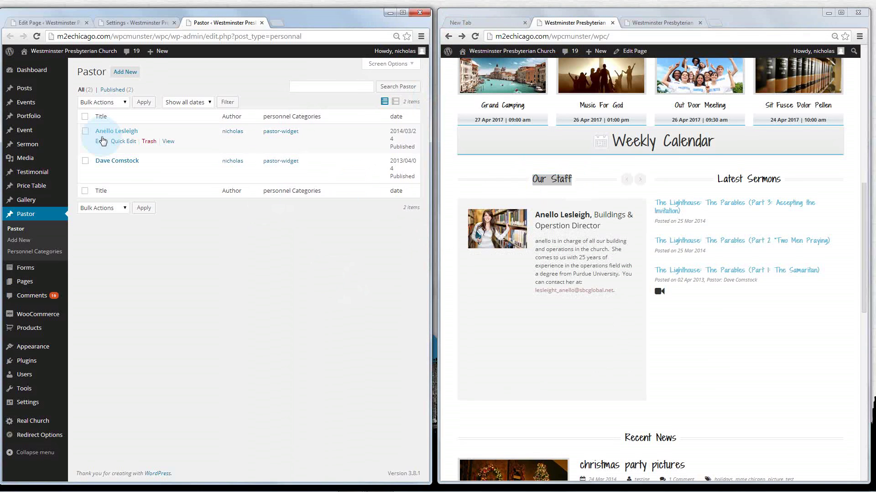
left_click(640, 180)
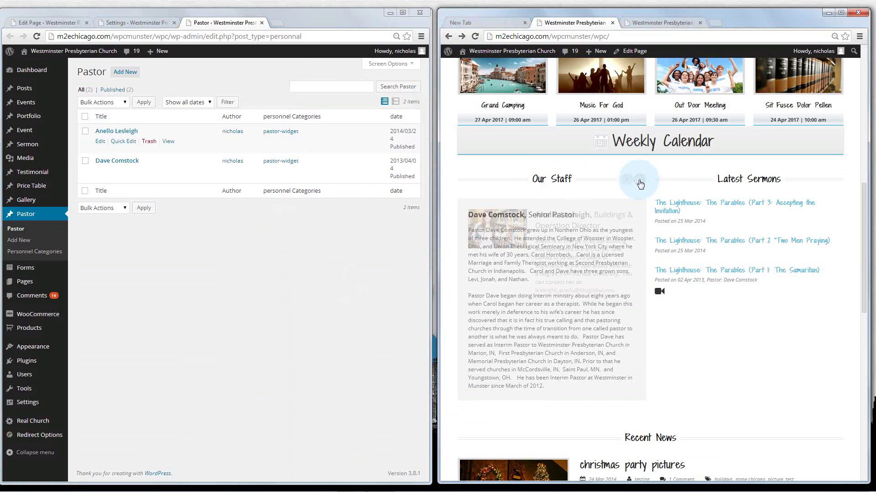
left_click(39, 215)
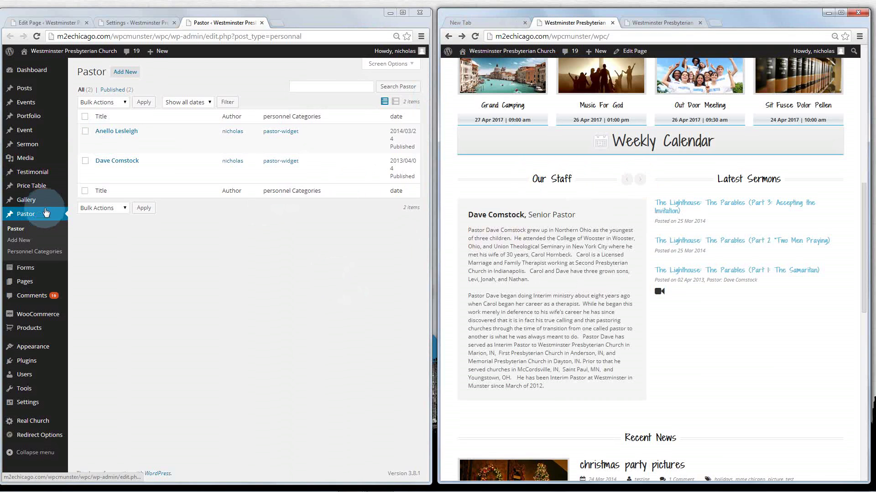
left_click(125, 73)
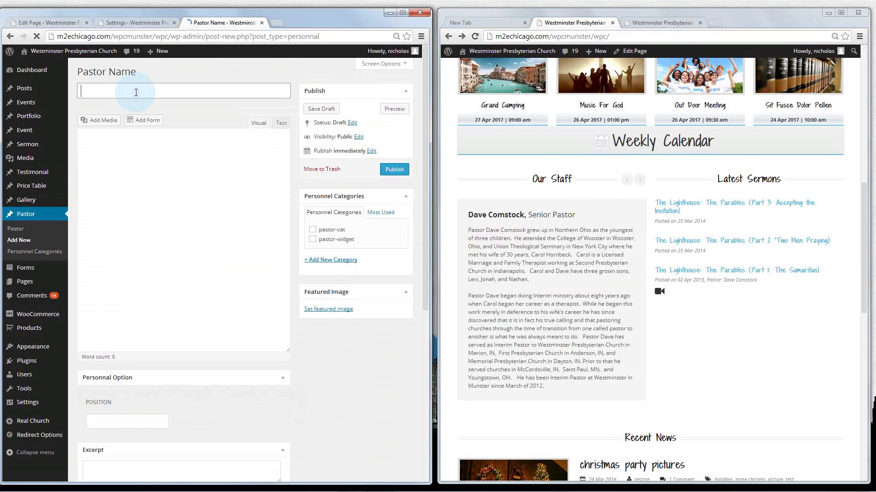
Enter the pastor's name as the title and file the entry under pastor-widget
left_click(136, 92)
type("Nicholas")
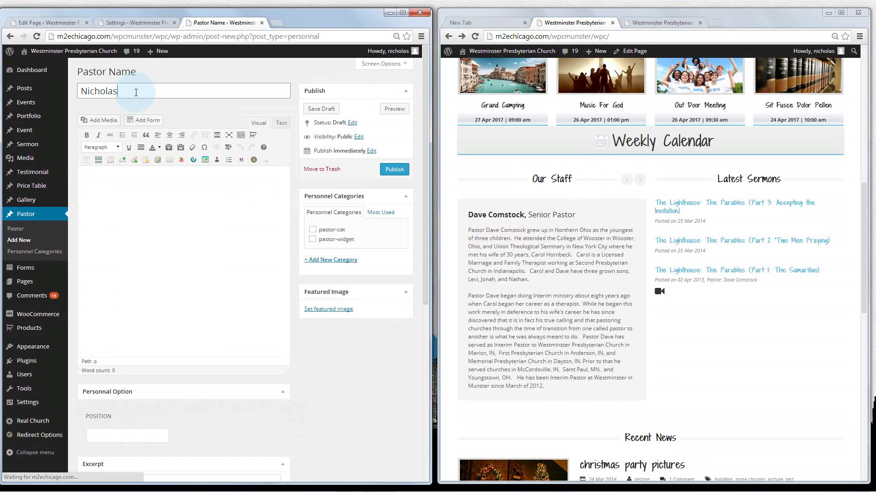
left_click(313, 240)
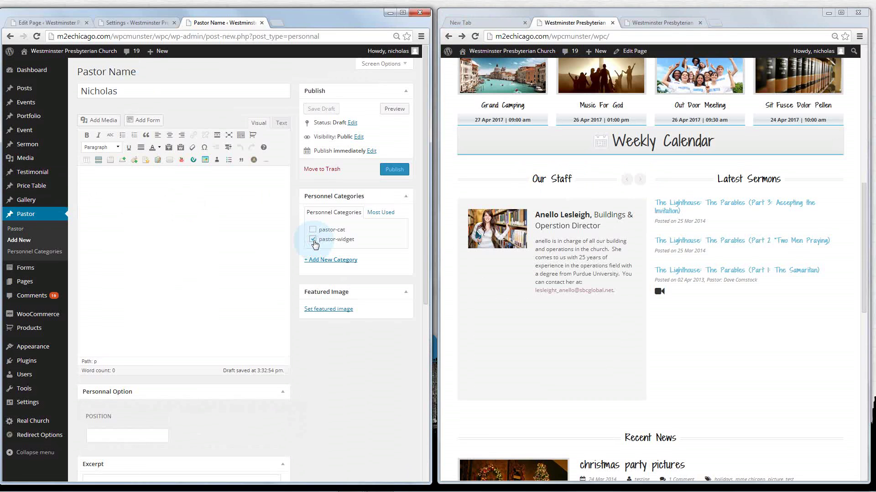
Set the Position field to Web Master
scroll(172, 262, "down", 3)
left_click(125, 309)
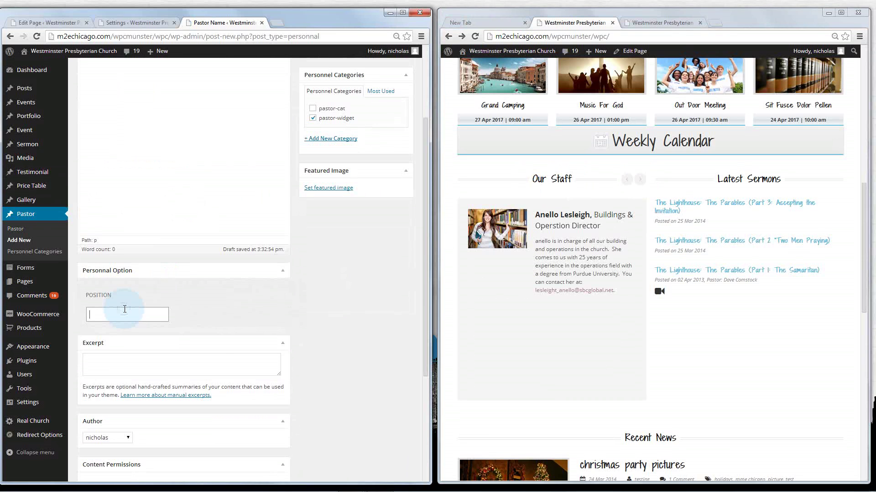
type("Web Developer")
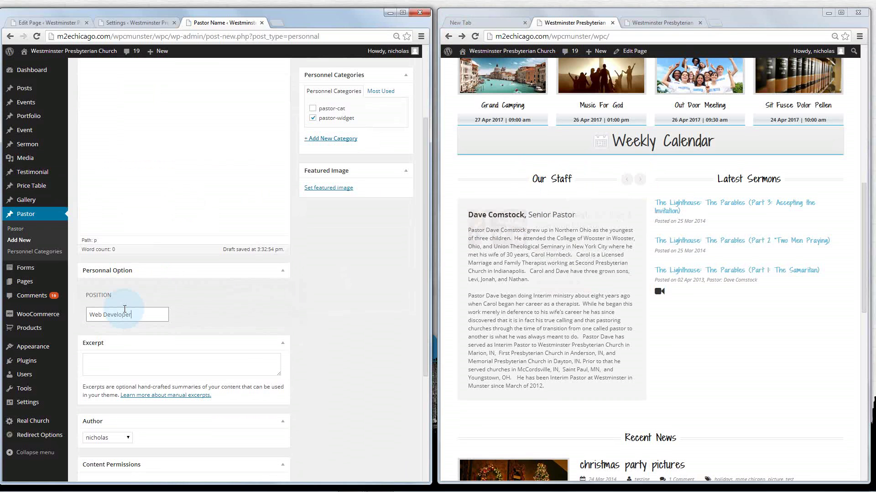
key("BackSpace")
key("BackSpace")
key("BackSpace")
key("BackSpace")
key("BackSpace")
key("BackSpace")
key("BackSpace")
key("BackSpace")
key("BackSpace")
key("BackSpace")
key("BackSpace")
key("BackSpace")
key("BackSpace")
type("WE")
key("BackSpace")
key("BackSpace")
type("eb Dev")
key("BackSpace")
key("BackSpace")
key("BackSpace")
type("Master")
scroll(123, 309, "down", 2)
scroll(115, 355, "down", 2)
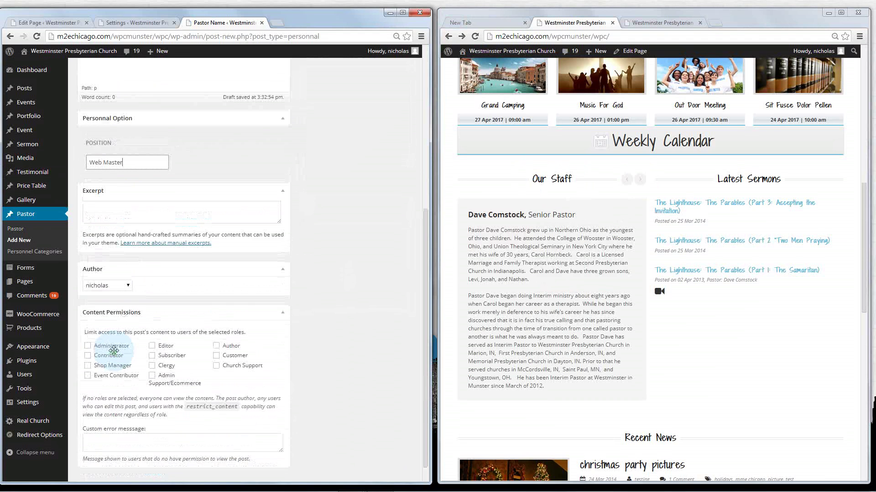
scroll(114, 360, "up", 5)
Write the excerpt about his CEO role and 10+ years helping customers with marketing and web development
left_click(109, 397)
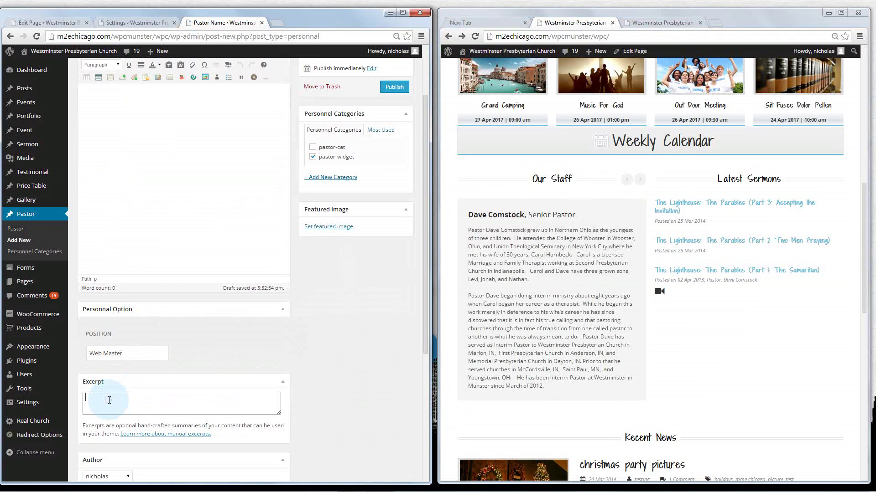
type("Nicholas has")
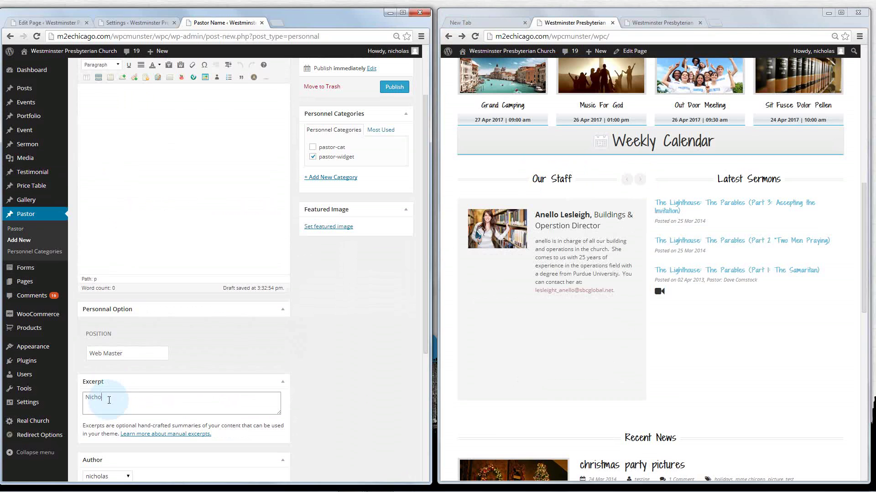
key("BackSpace")
key("BackSpace")
key("BackSpace")
key("BackSpace")
type("is the CEO and principal")
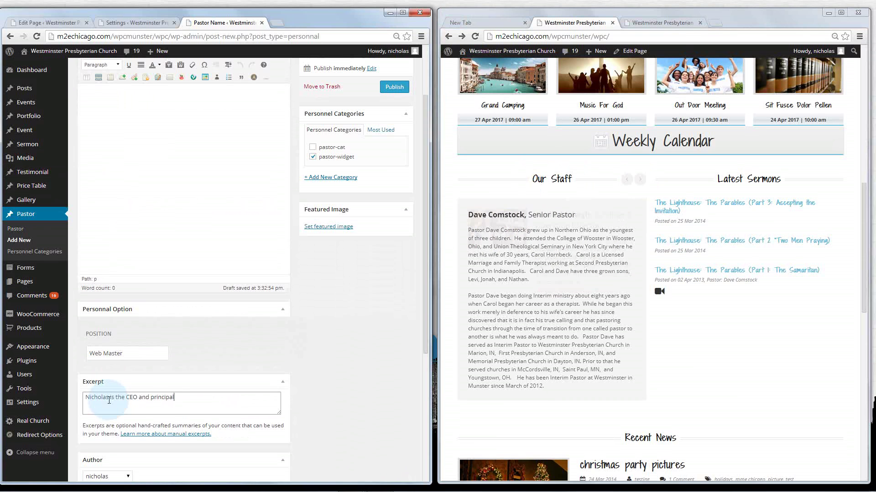
type(" designer ")
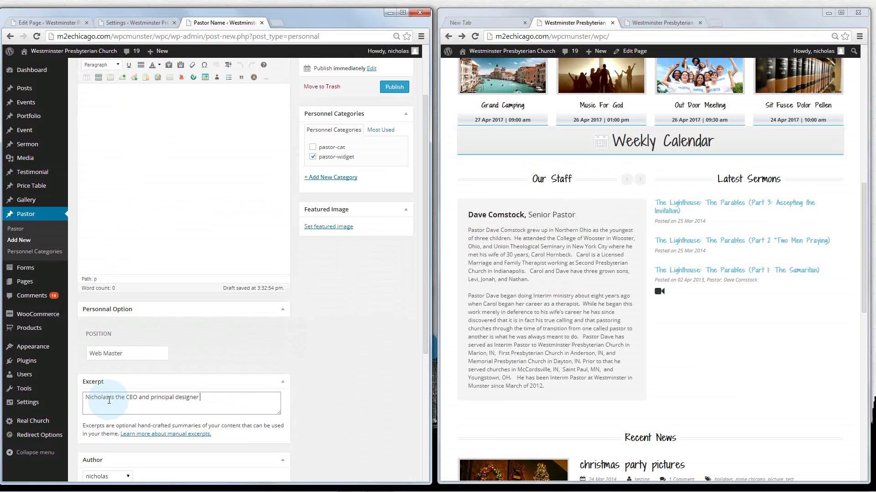
type("for MME Chicago Design Studioo")
key("BackSpace")
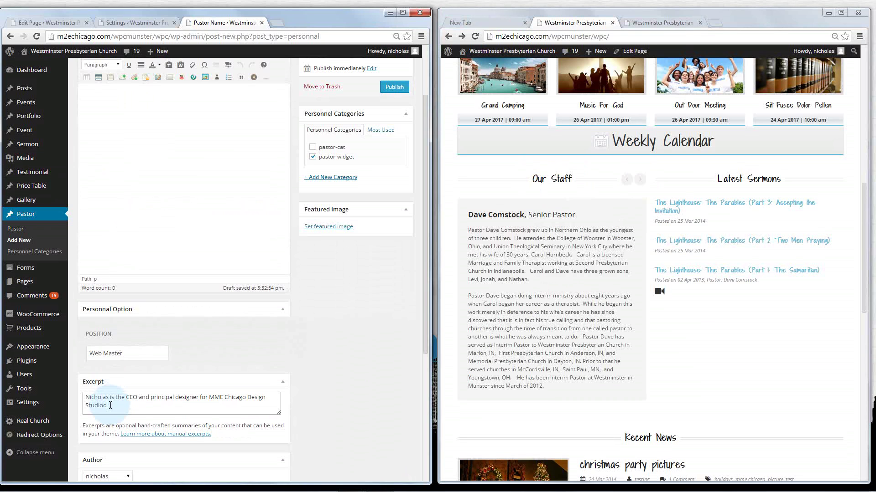
type("nd Repair Soluti")
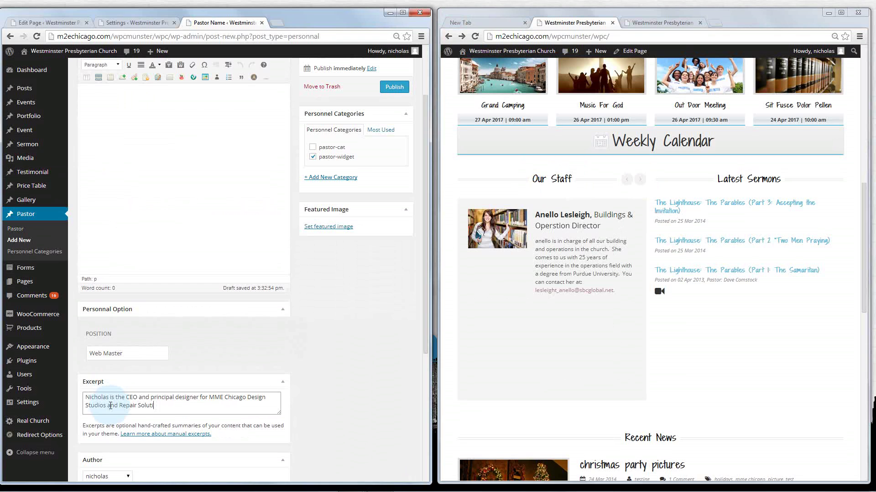
type("ons LLC an")
type("d has been working with ")
type("web design")
key("BackSpace")
key("BackSpace")
key("BackSpace")
key("BackSpace")
key("BackSpace")
key("BackSpace")
key("BackSpace")
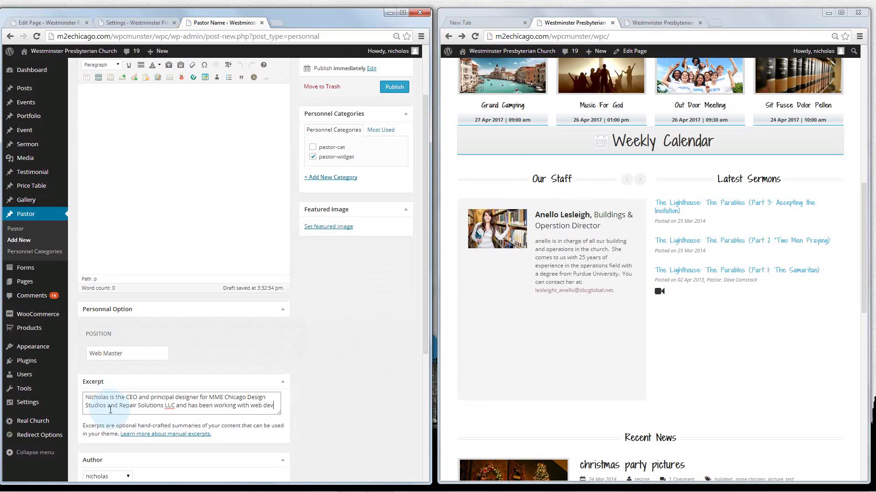
key("BackSpace")
key("BackSpace")
key("BackSpace")
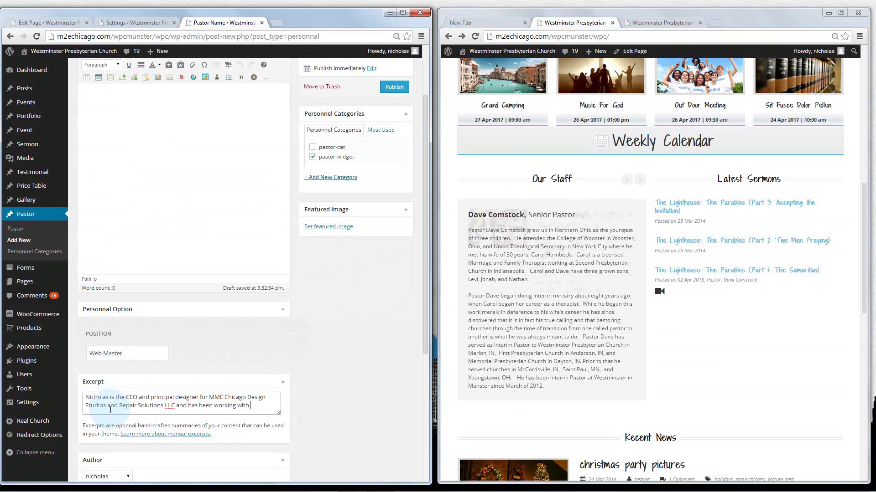
type("customer across")
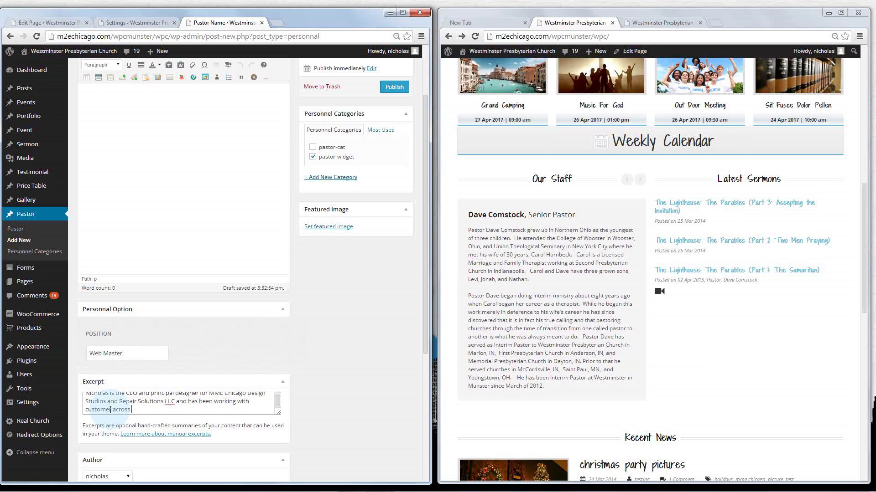
type(" America for over 10 years to help get them")
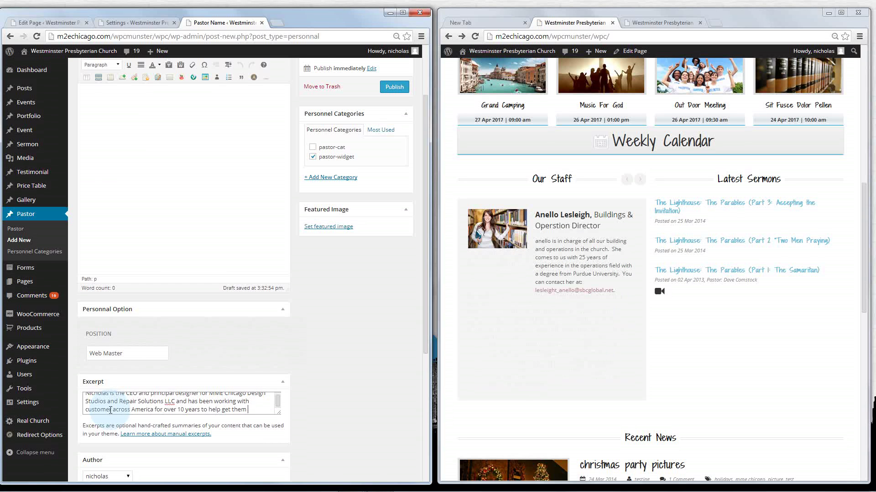
key("BackSpace")
key("BackSpace")
key("BackSpace")
key("BackSpace")
key("BackSpace")
type("their marketing an")
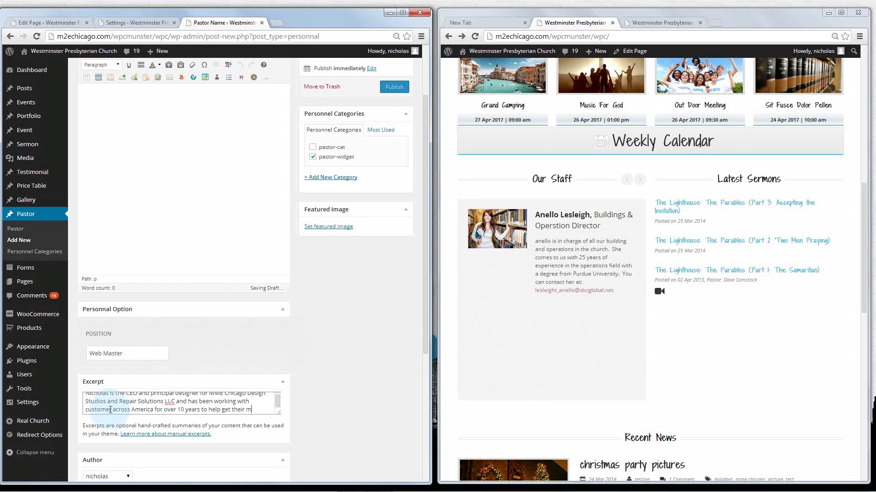
type("d web")
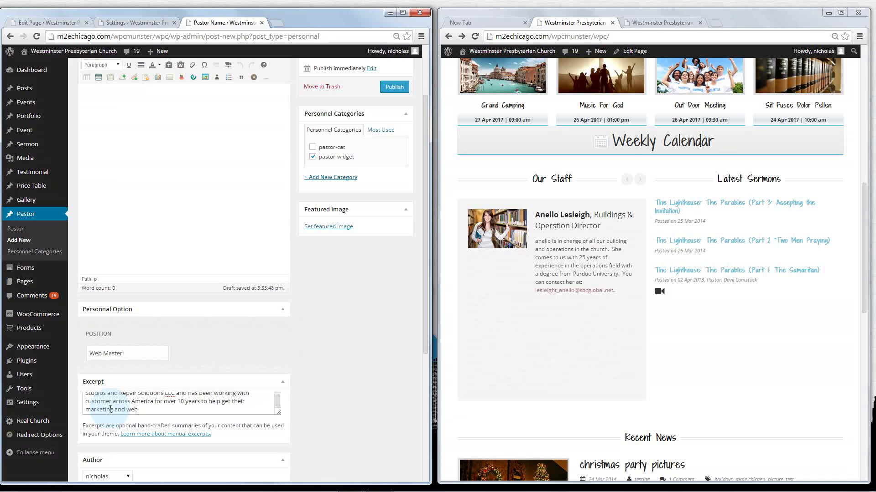
type(" development goal aligned.")
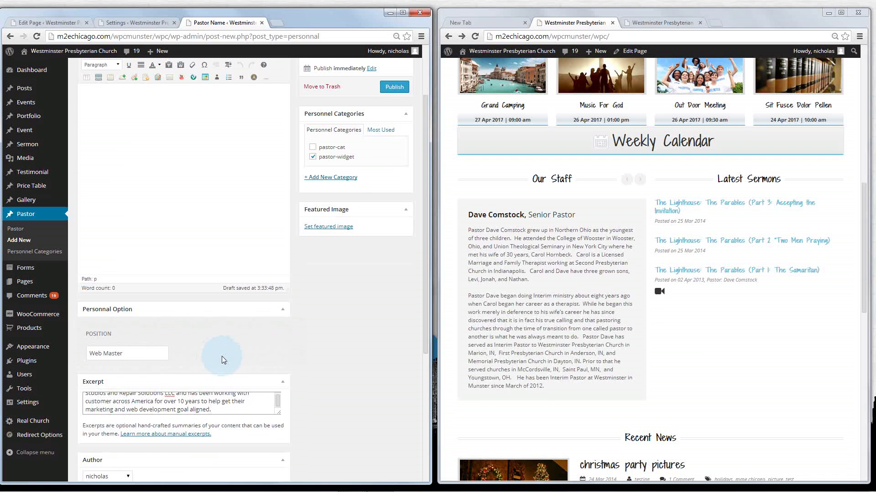
Publish the new staff entry and reload the front page to see it in Our Staff
scroll(221, 357, "up", 3)
left_click(154, 179)
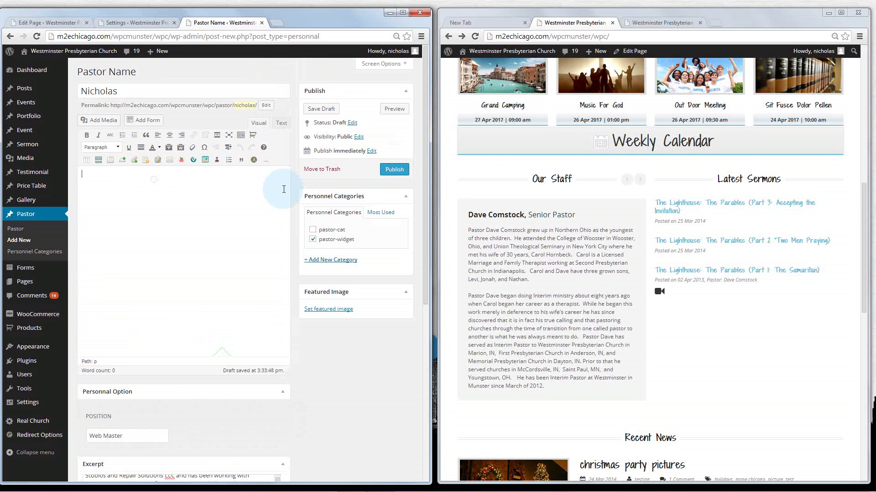
left_click(389, 176)
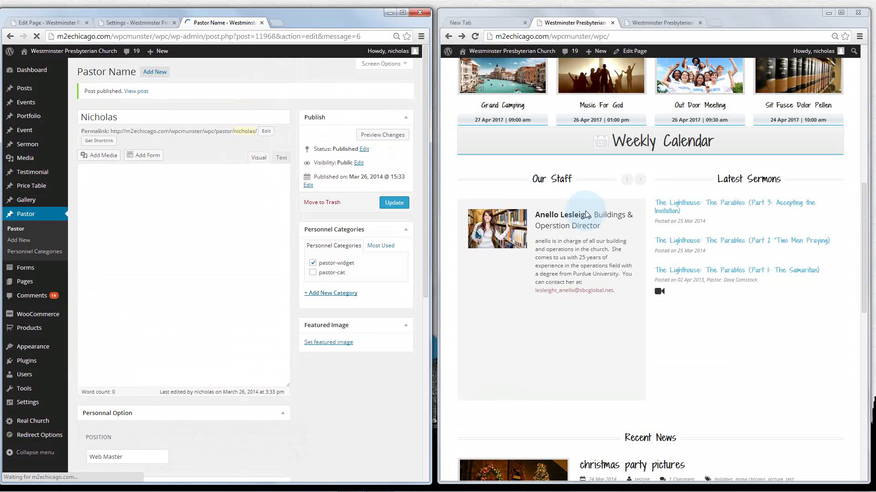
left_click(641, 182)
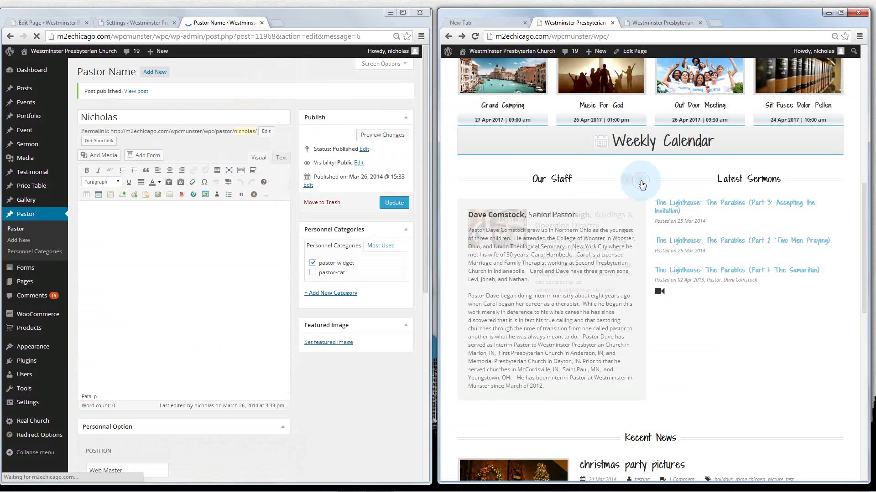
left_click(642, 183)
left_click(611, 201)
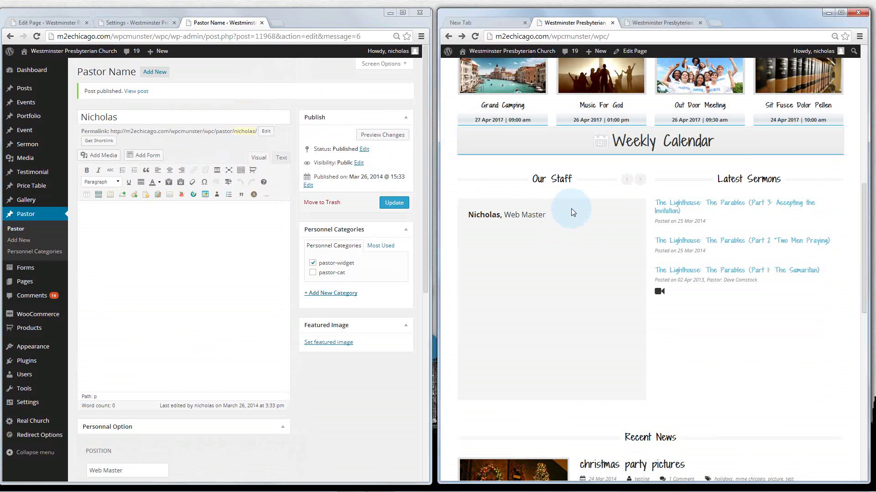
Cycle through the Our Staff carousel to view the new Web Master entry
left_click(639, 182)
left_click(638, 184)
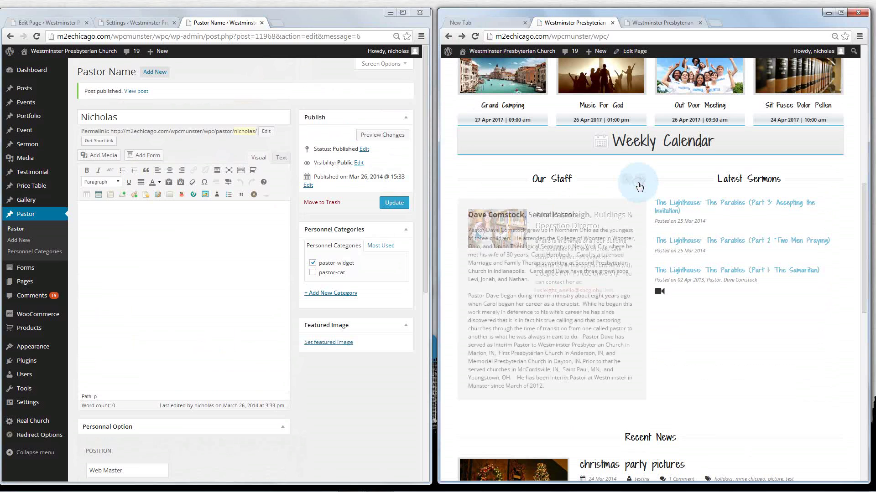
left_click(635, 184)
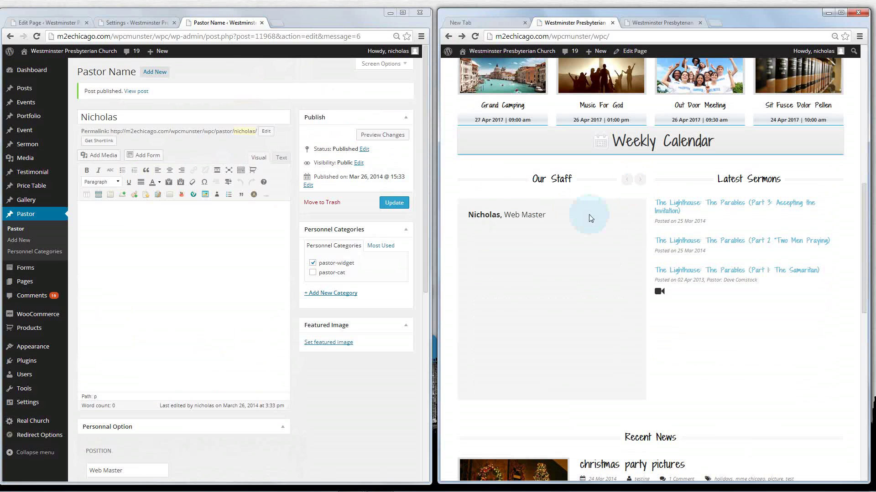
Open the home page's Pastor item settings and confirm the pastor-widget category
left_click(66, 24)
left_click(228, 251)
left_click(239, 245)
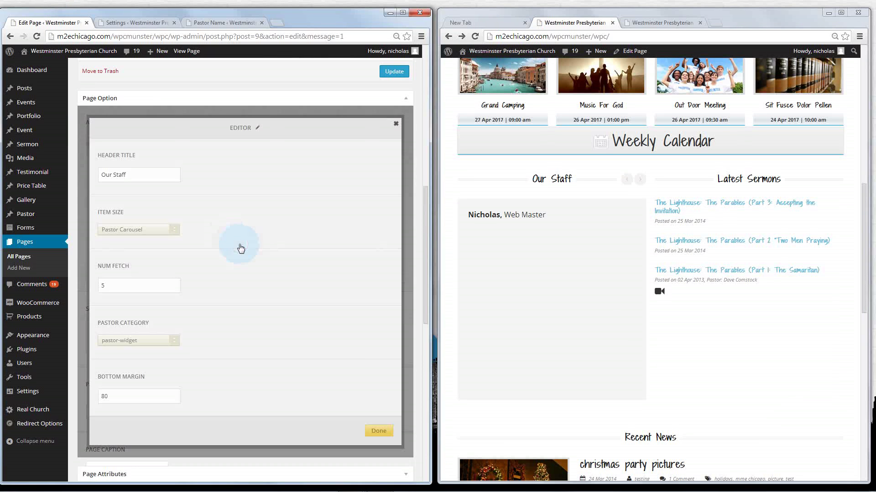
left_click(103, 225)
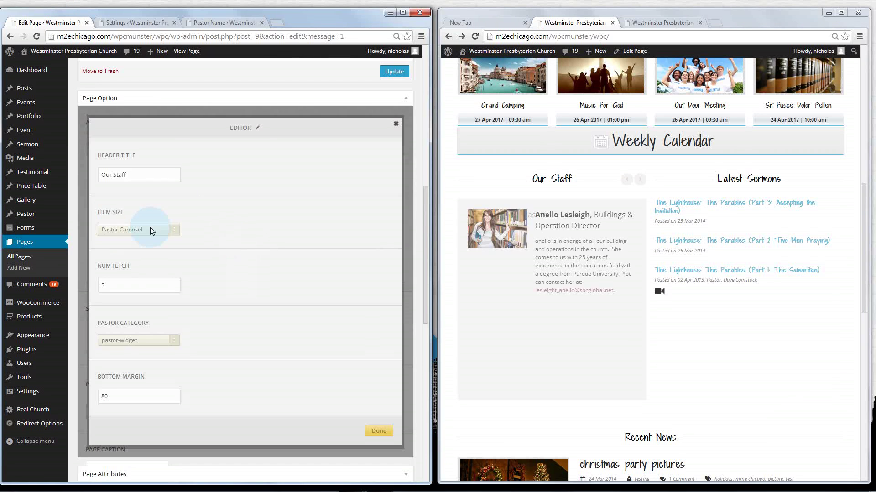
left_click(136, 347)
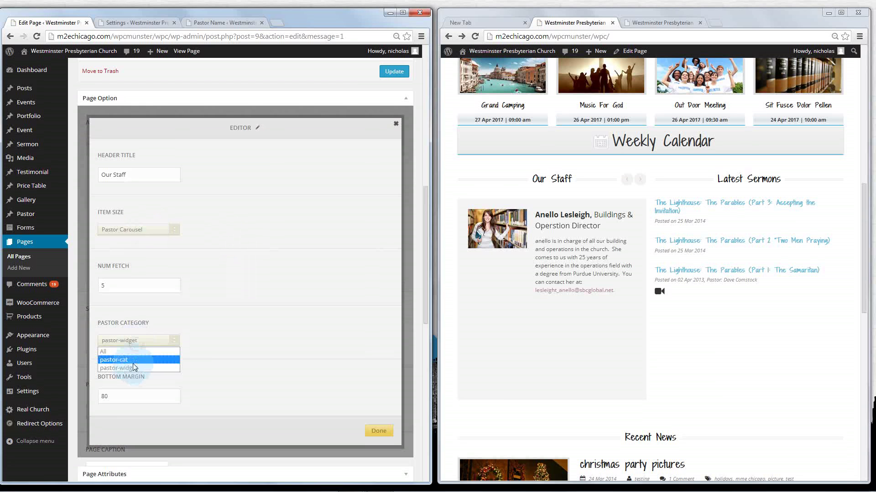
left_click(133, 370)
left_click(203, 139)
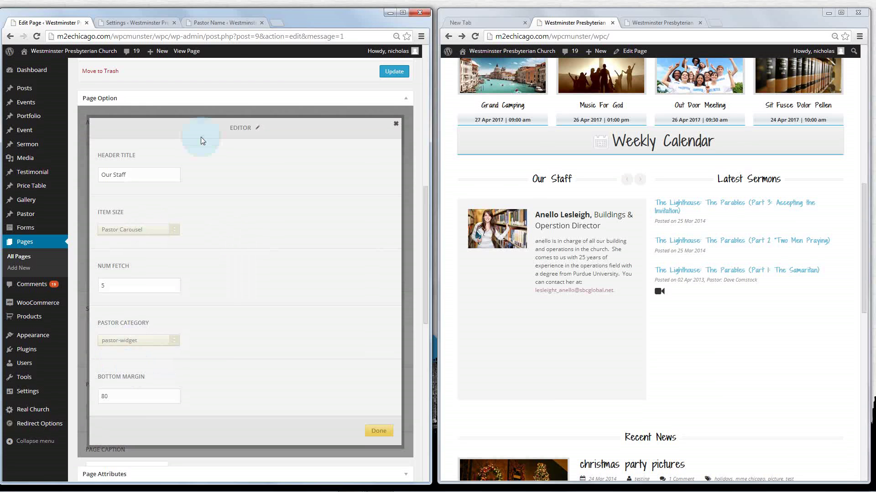
Check the new entry's categories, advance the carousel again, and close the Pastor item settings
left_click(222, 23)
left_click(121, 117)
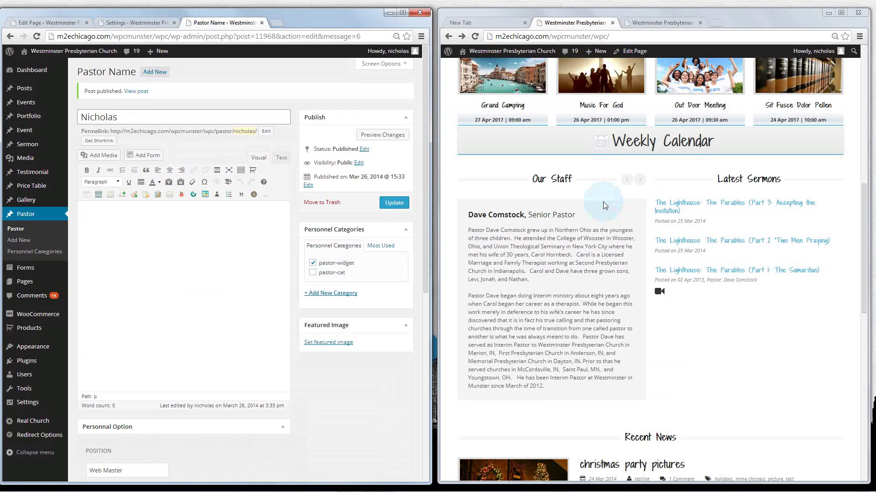
left_click(642, 182)
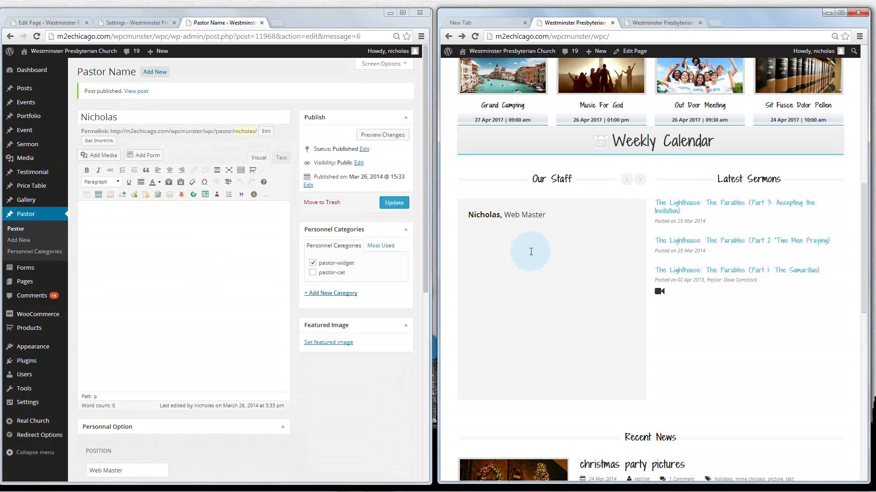
left_click(49, 25)
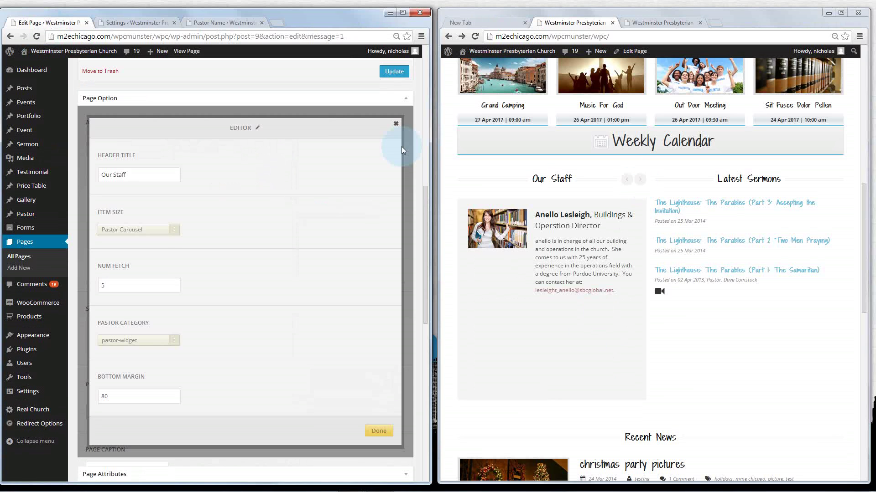
left_click(398, 125)
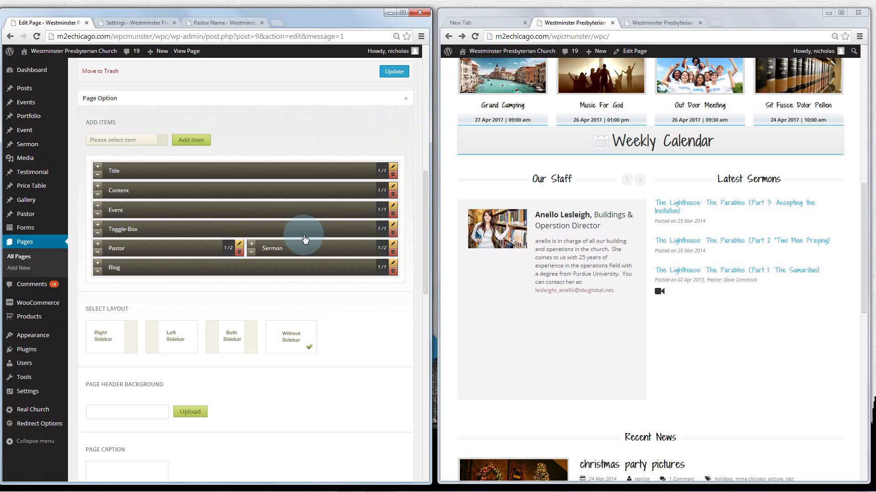
Open the sermon list with three Lighthouse Parables sermons in a new tab, then return to the page editor
left_click(28, 145)
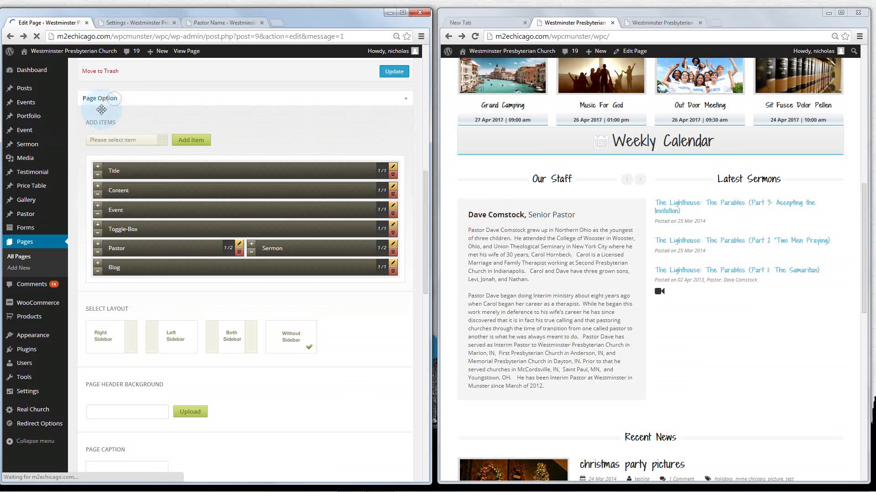
middle_click(31, 146)
left_click(294, 24)
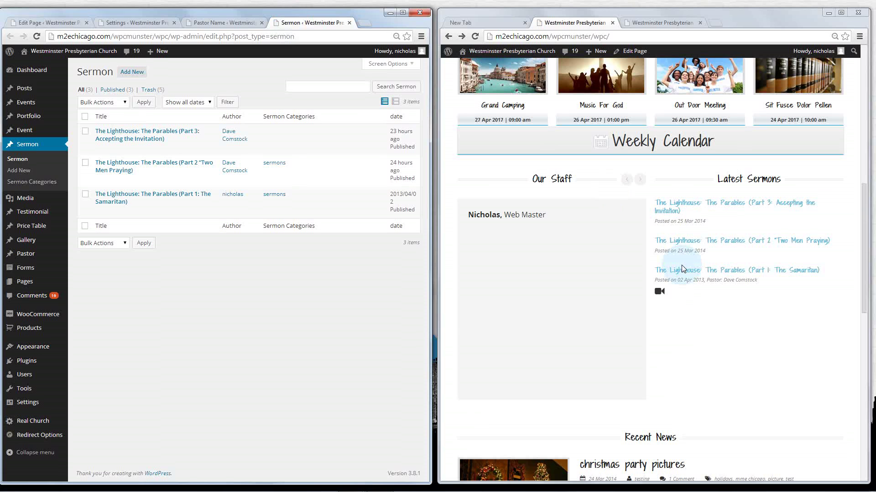
left_click(129, 75)
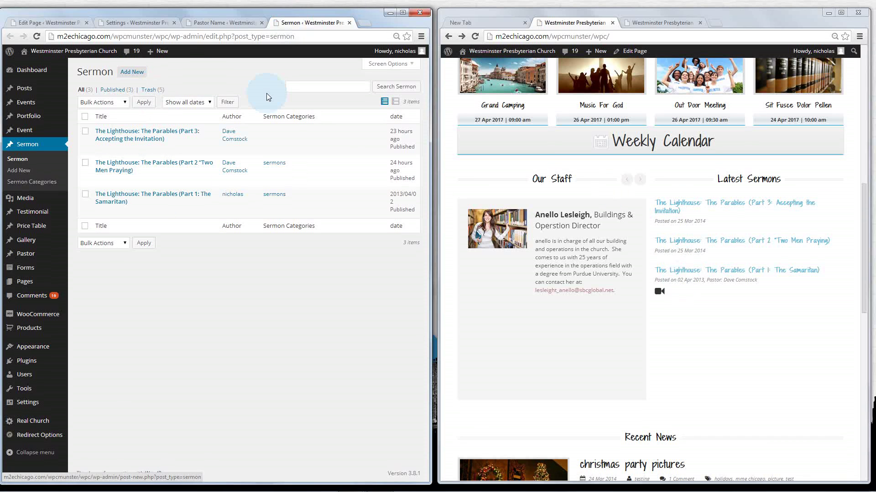
left_click(46, 22)
scroll(370, 422, "down", 2)
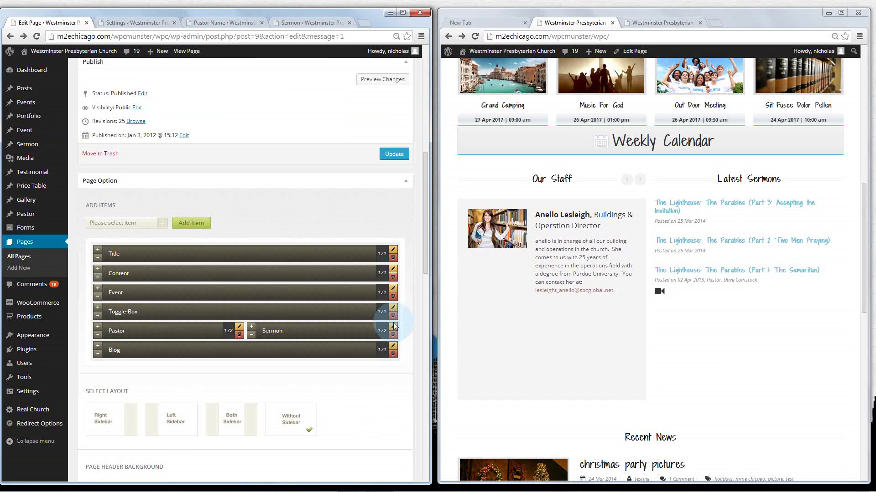
Review the Latest Sermons settings, keep the category at All, and close them
left_click(392, 326)
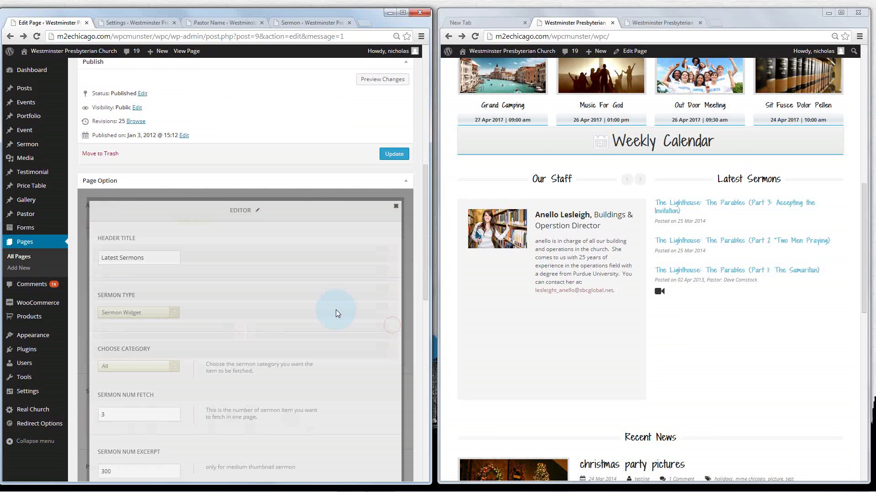
scroll(335, 313, "down", 1)
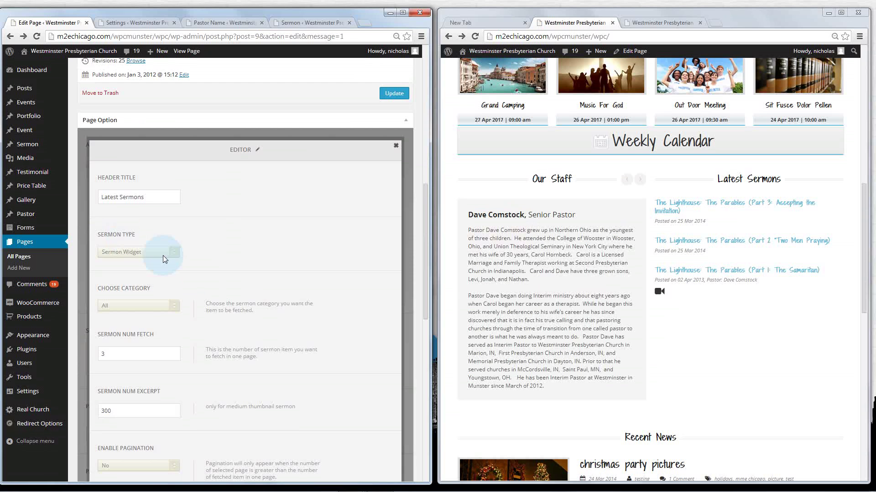
scroll(162, 256, "down", 1)
left_click(137, 245)
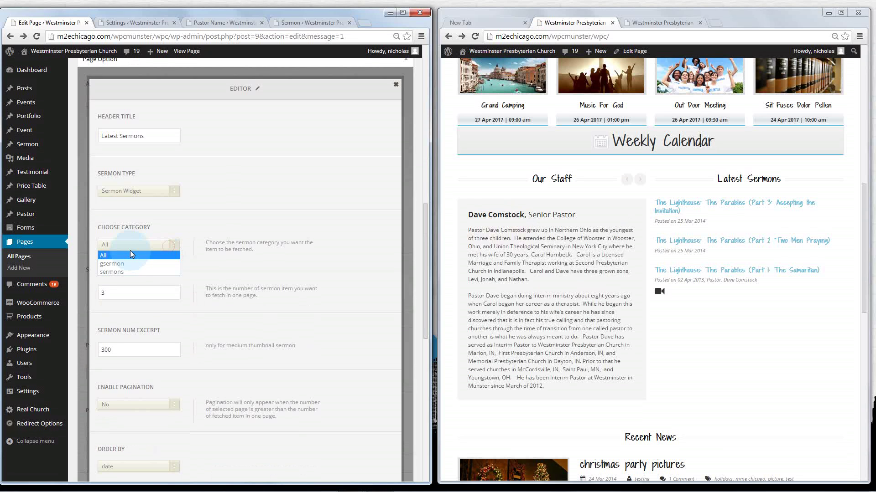
left_click(135, 255)
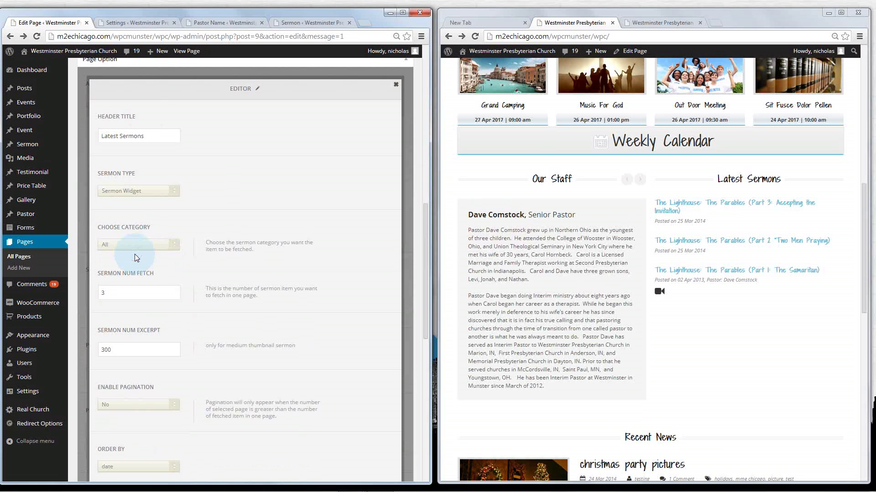
left_click(396, 86)
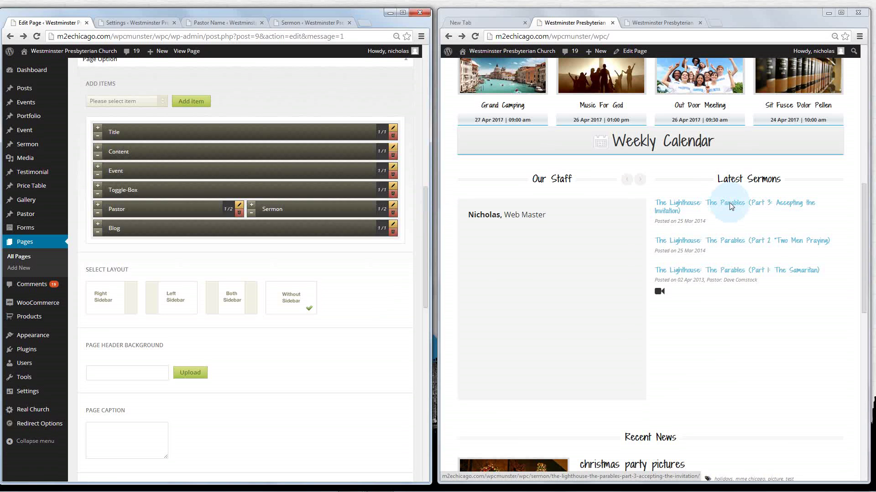
Scroll the live homepage to check the Latest Sermons and Recent News sections
scroll(603, 212, "down", 2)
scroll(604, 212, "down", 2)
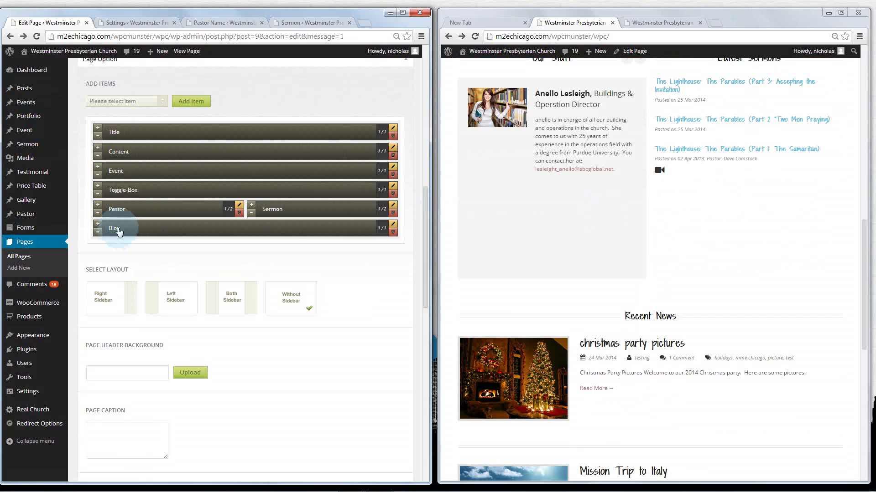
mouse_move(22, 90)
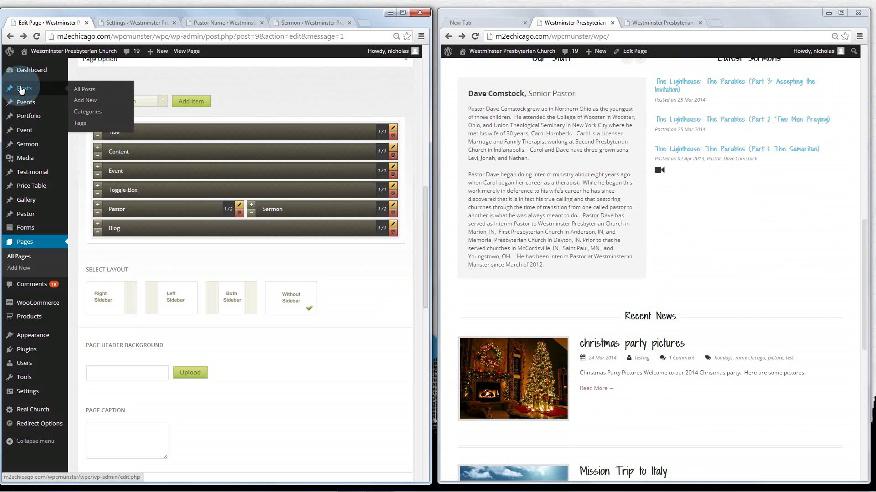
left_click(674, 254)
scroll(674, 254, "down", 1)
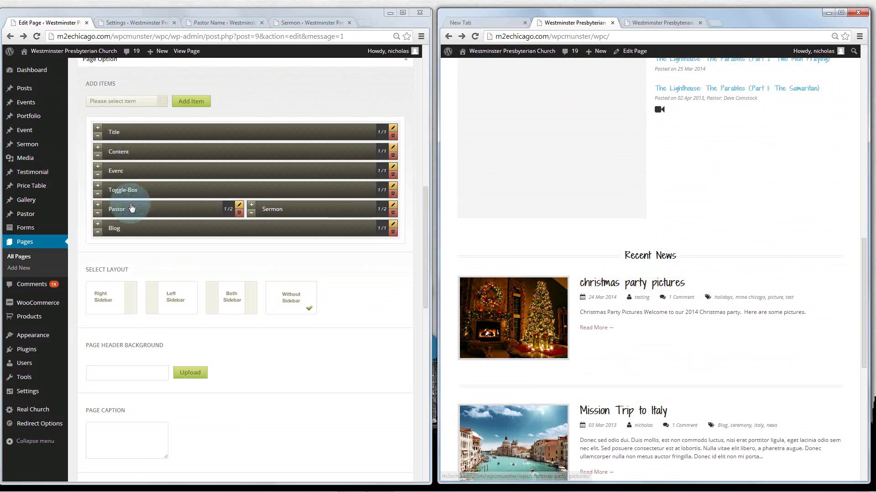
Set the Recent News blog item to the 1/4 Blog Widget size, keeping blog as its category
left_click(395, 229)
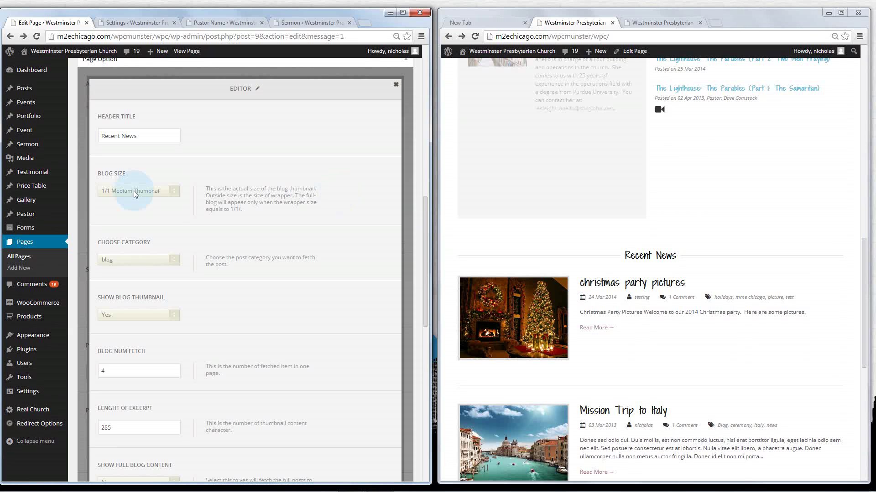
left_click(133, 191)
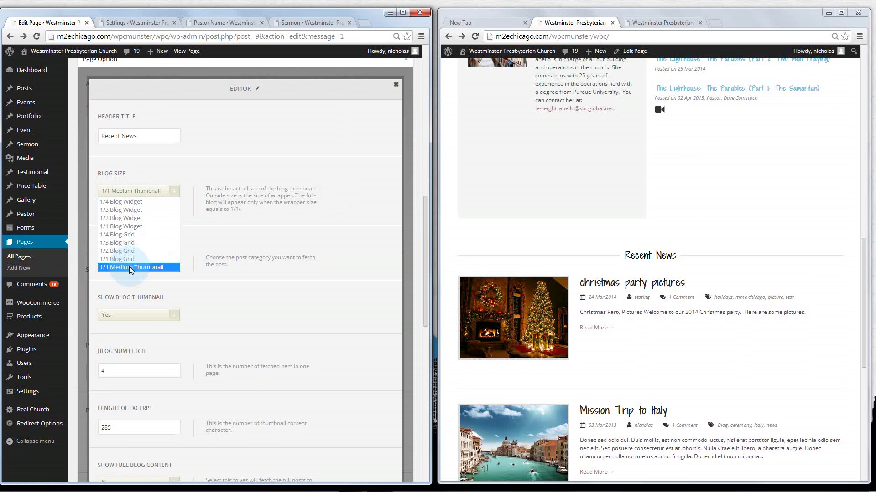
left_click(141, 202)
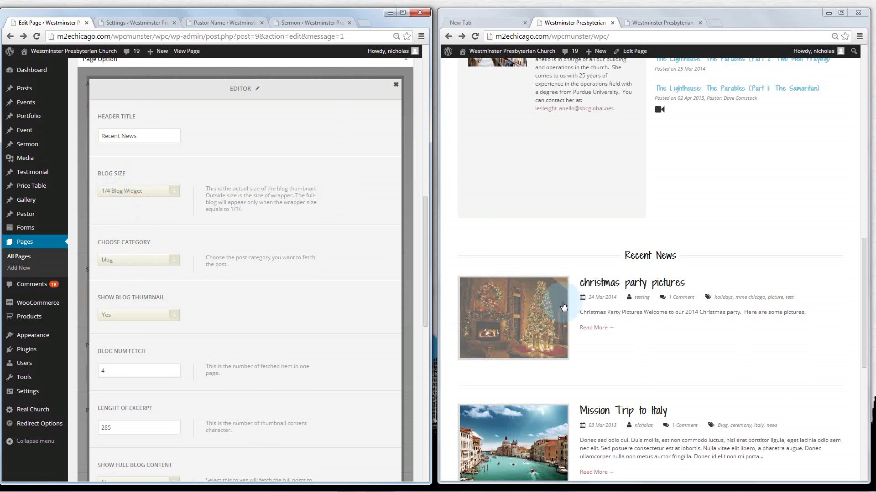
left_click(827, 270)
scroll(256, 228, "down", 1)
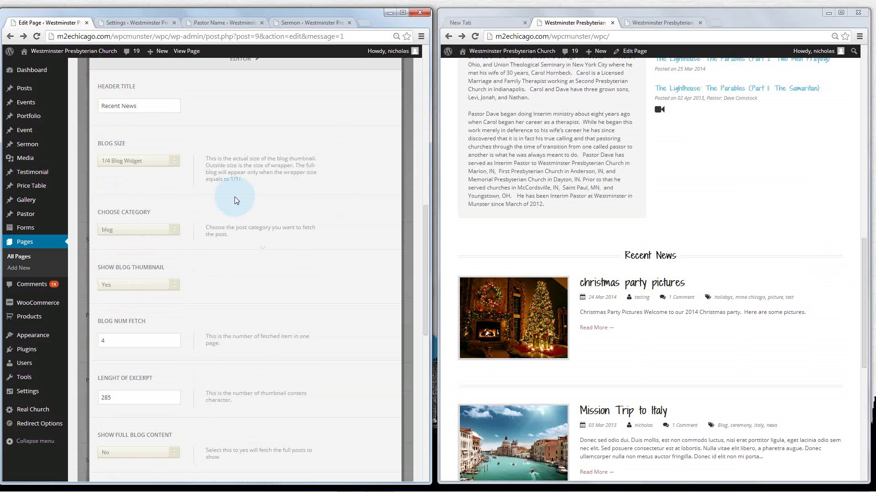
left_click(166, 231)
left_click(122, 255)
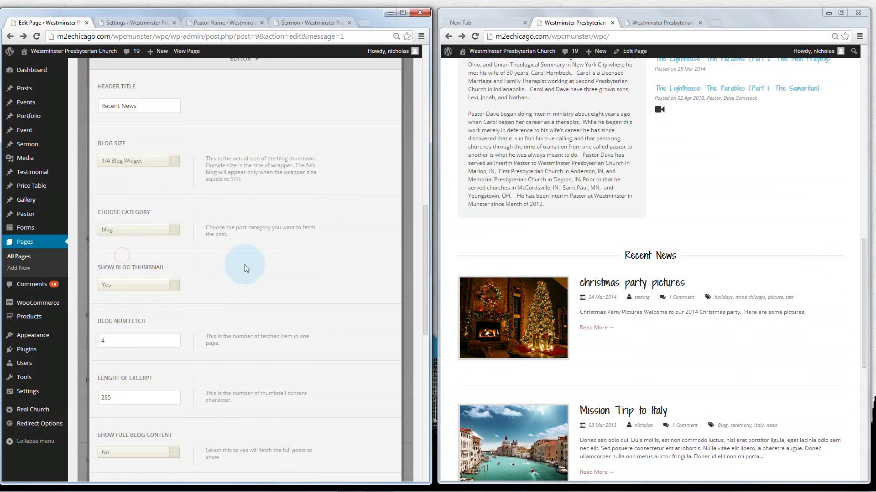
Compare the 285 excerpt length against the Christmas and Mission Trip post excerpts on the live site
scroll(245, 264, "down", 3)
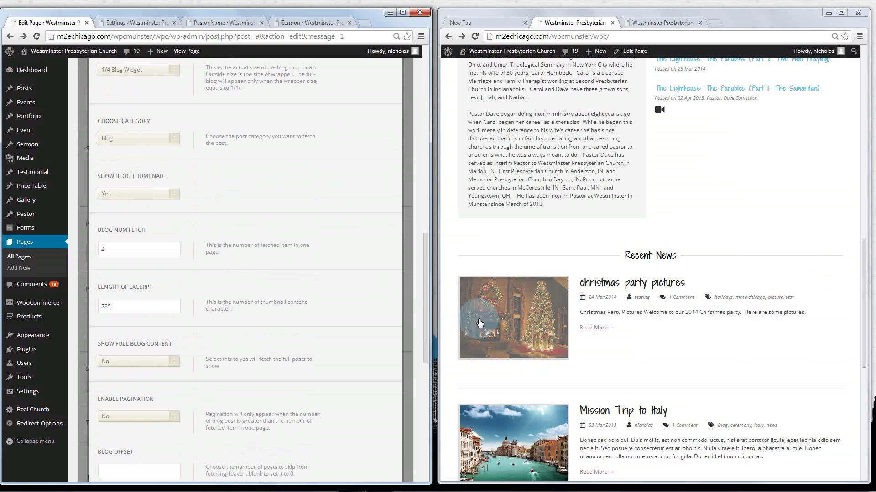
left_click(505, 328)
scroll(159, 257, "down", 1)
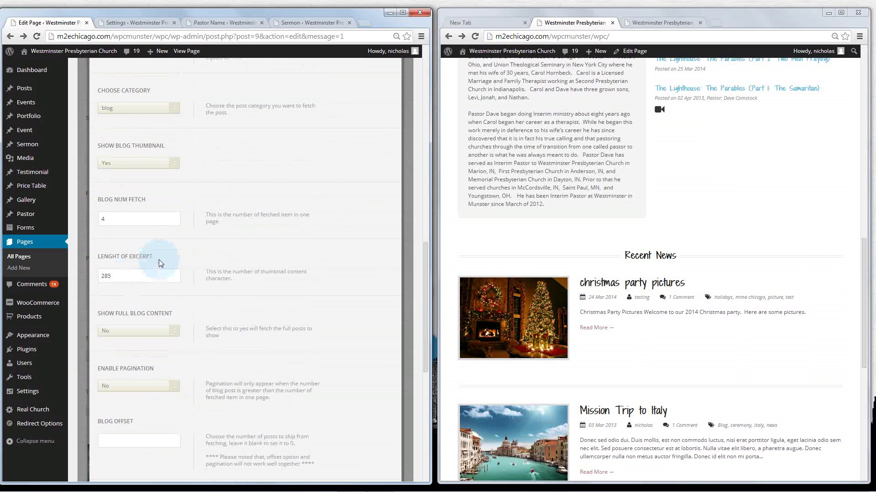
left_click_drag(130, 276, 83, 278)
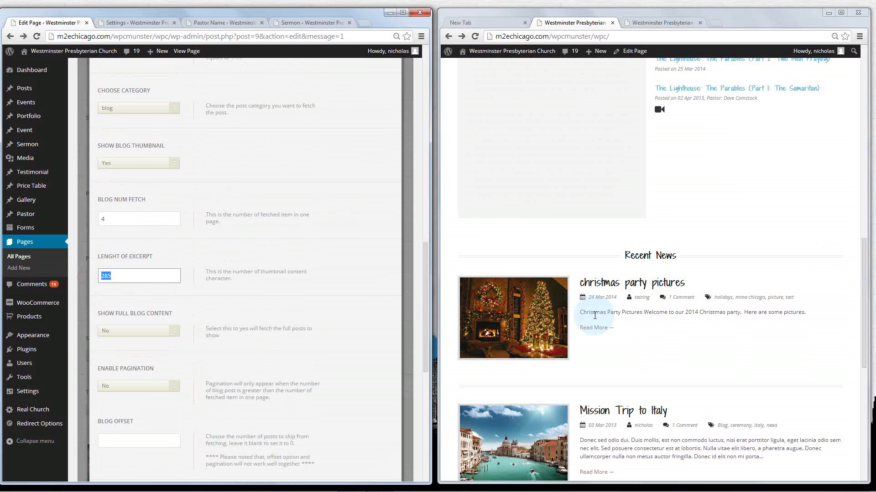
left_click_drag(579, 312, 813, 315)
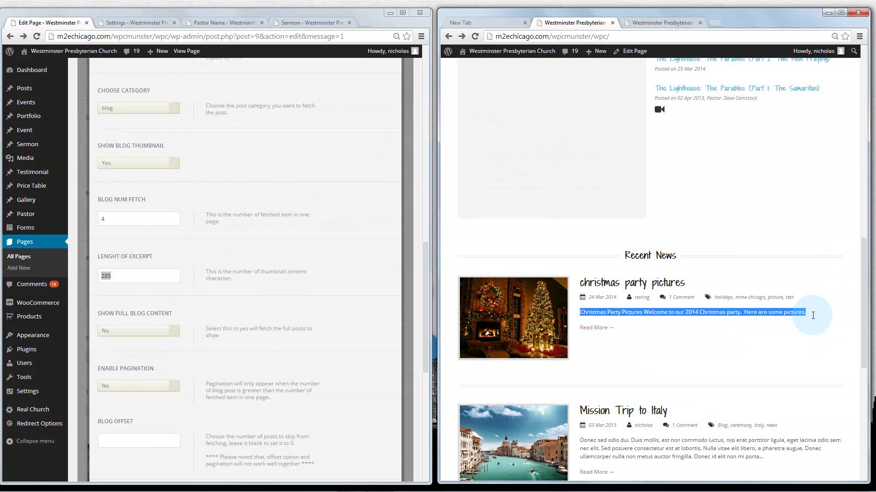
left_click(759, 456)
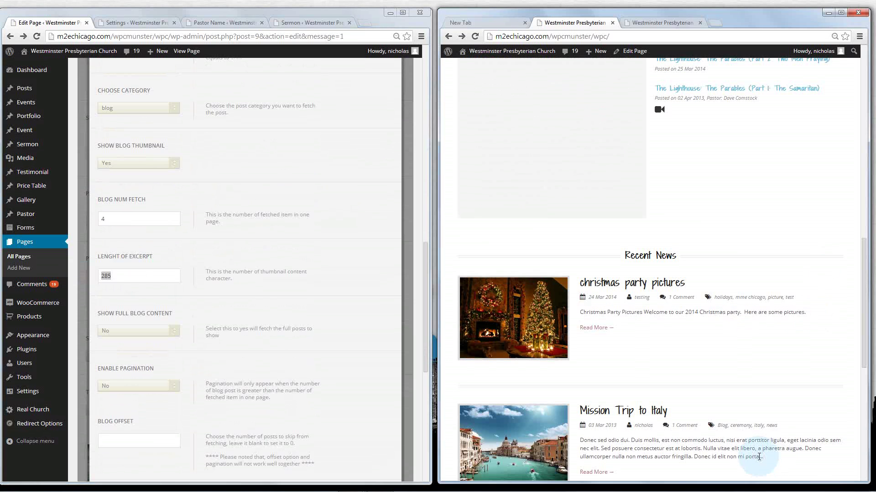
left_click_drag(759, 457, 579, 440)
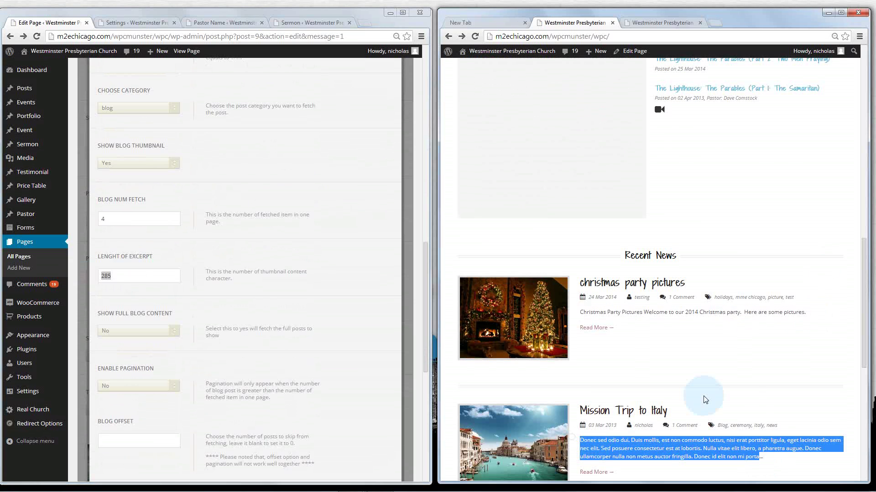
scroll(705, 399, "down", 3)
left_click(762, 305)
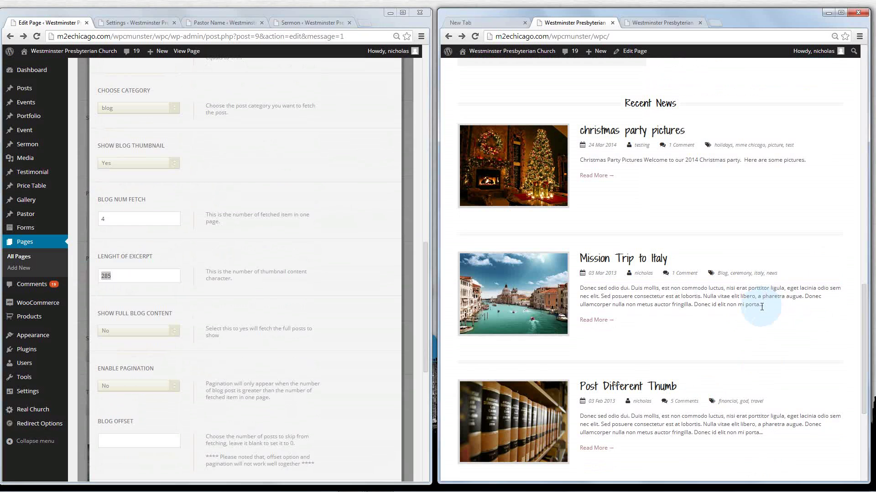
left_click_drag(759, 305, 769, 362)
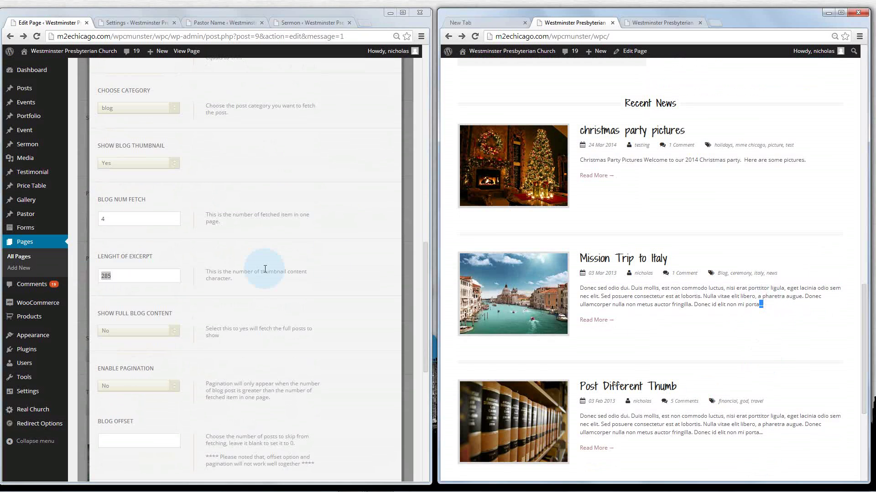
left_click(180, 289)
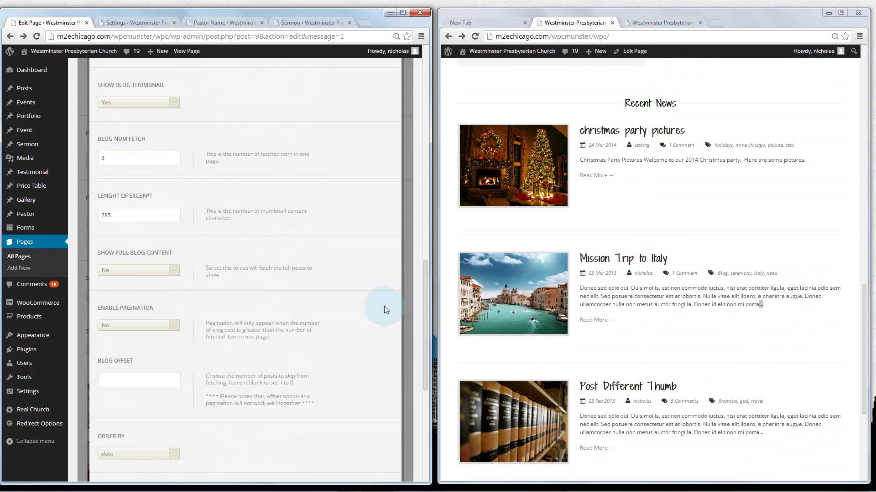
Review the remaining Recent News settings and close them
scroll(187, 310, "down", 1)
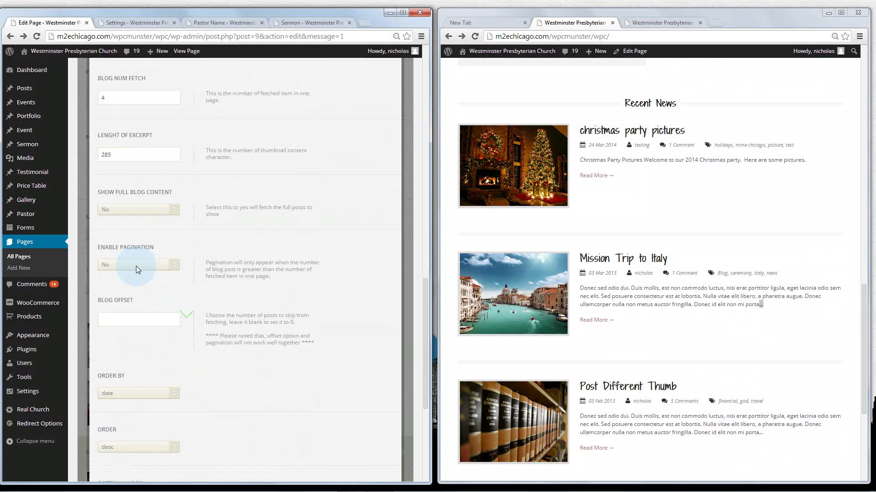
scroll(136, 267, "down", 2)
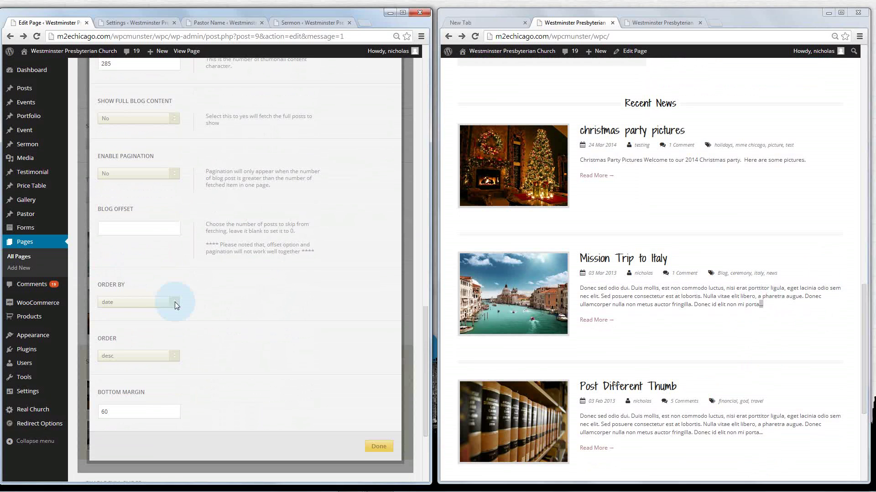
scroll(833, 308, "down", 2)
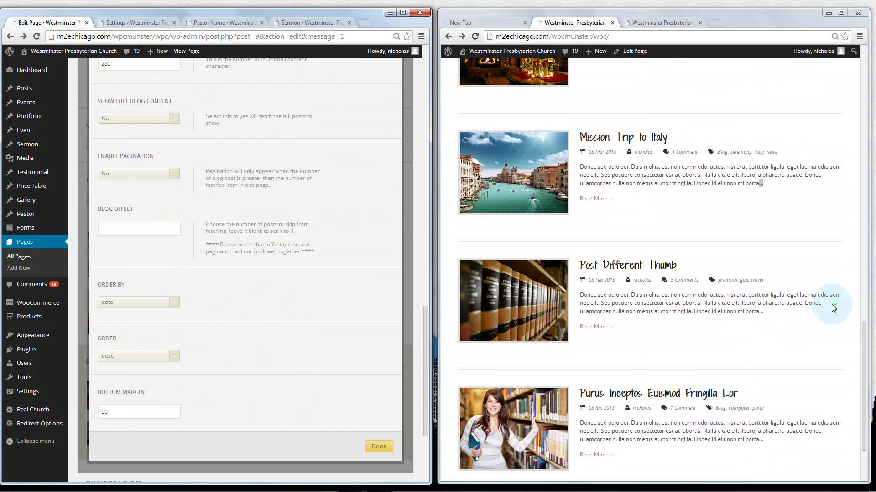
scroll(833, 308, "down", 2)
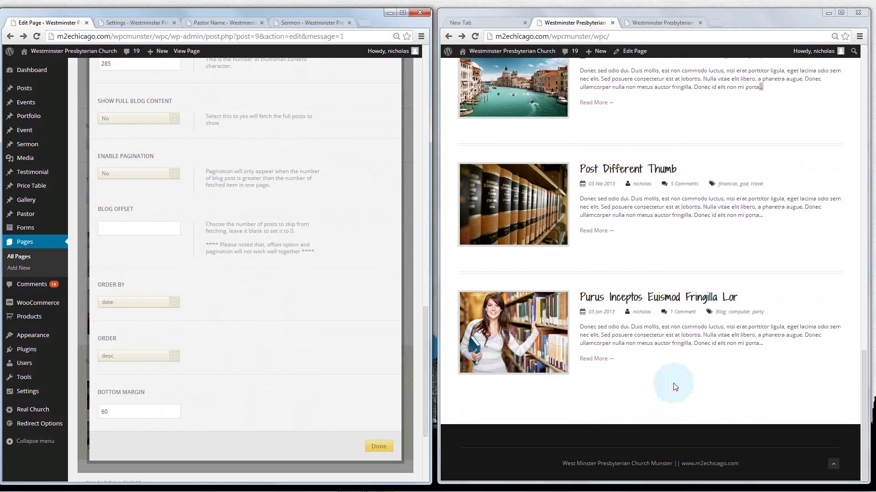
scroll(312, 370, "up", 4)
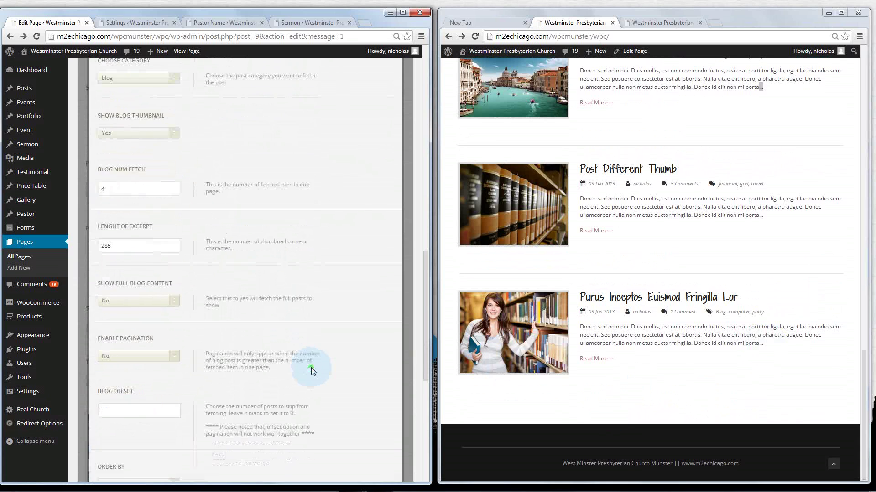
scroll(308, 357, "up", 3)
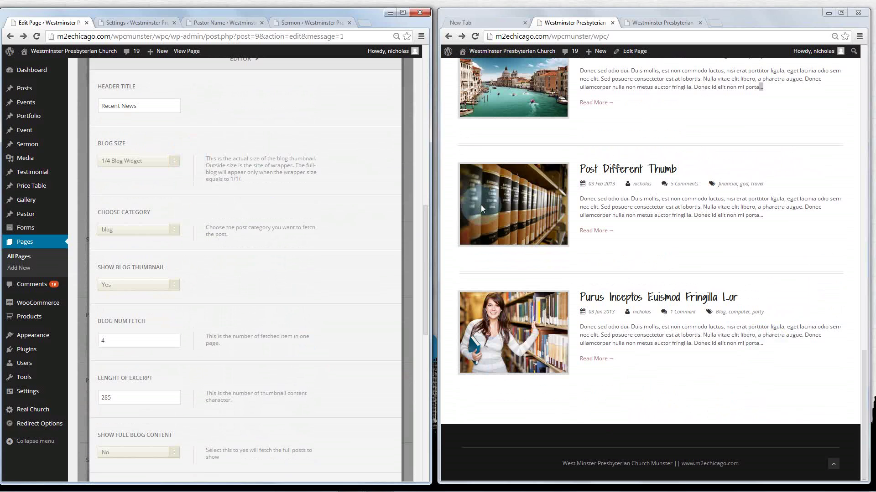
scroll(254, 190, "up", 2)
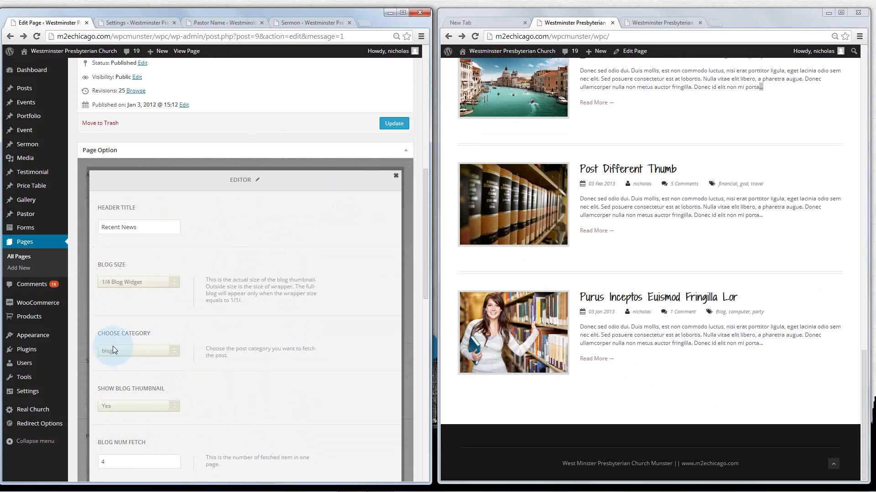
left_click(395, 177)
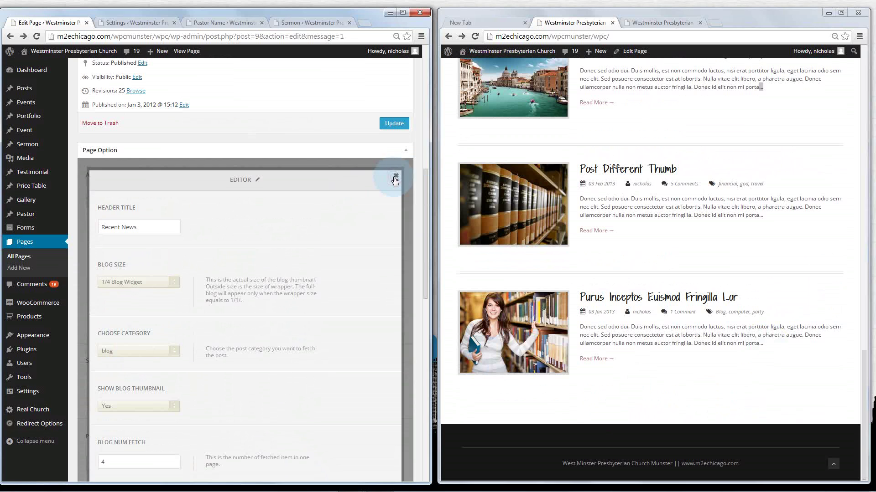
Update the main page and reload the live site to show the compact news entries
left_click(394, 123)
scroll(401, 127, "up", 3)
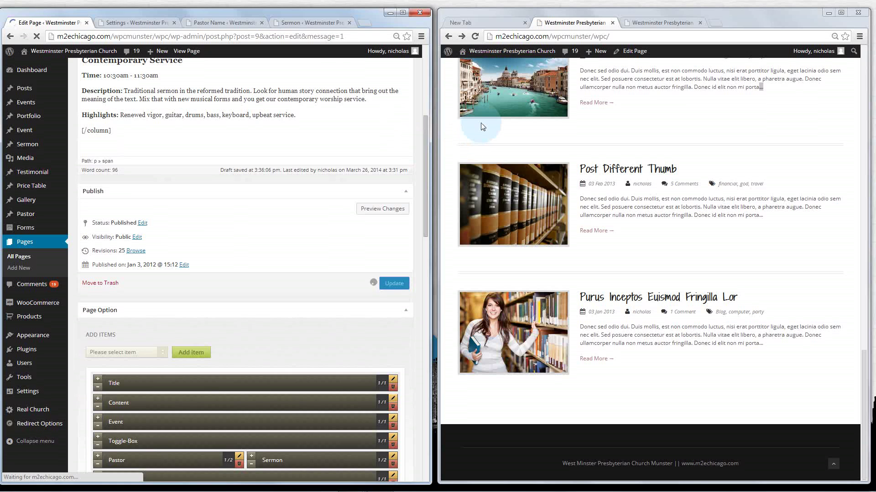
left_click(475, 36)
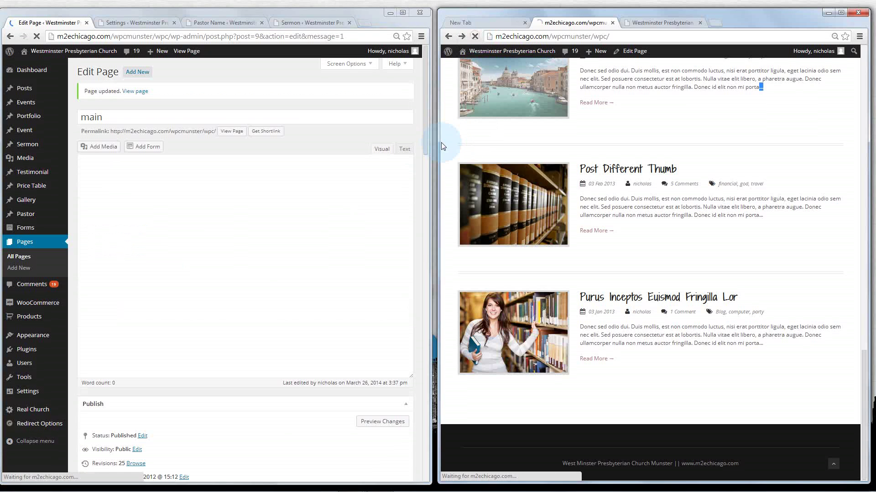
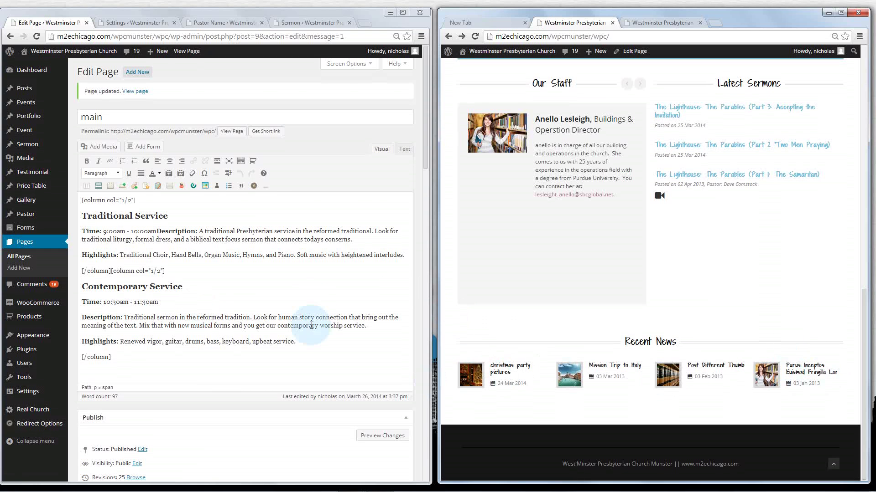
Inspect the main page's Blog section settings, then close them
scroll(321, 256, "down", 3)
scroll(382, 314, "down", 4)
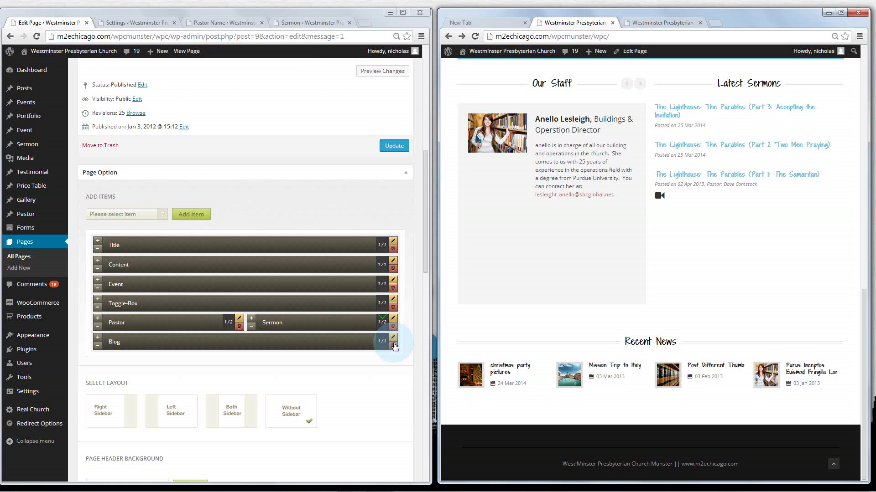
left_click(391, 339)
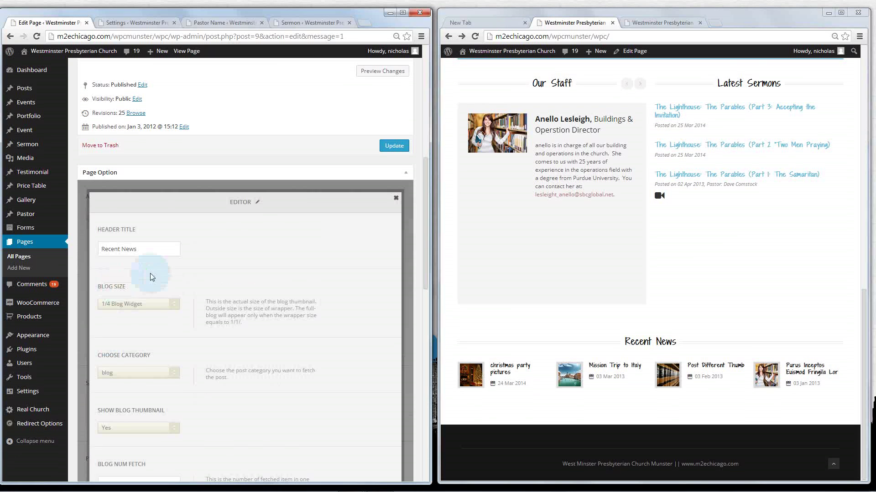
scroll(150, 273, "down", 2)
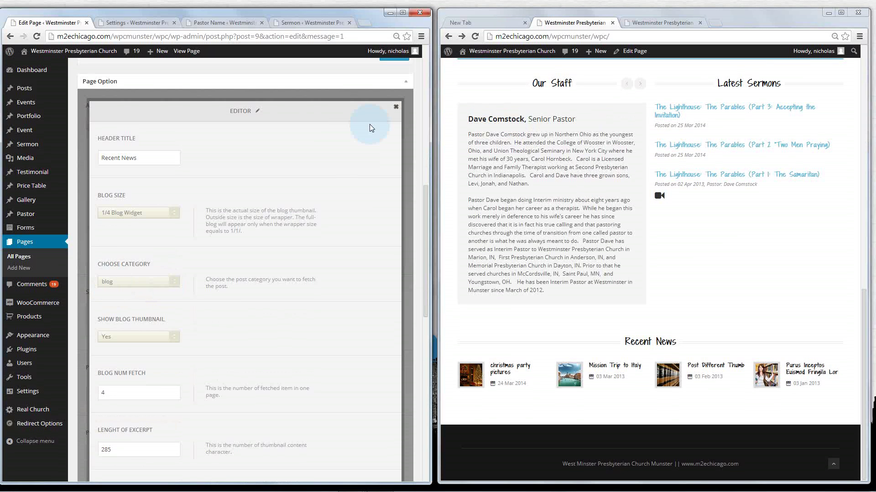
left_click(396, 110)
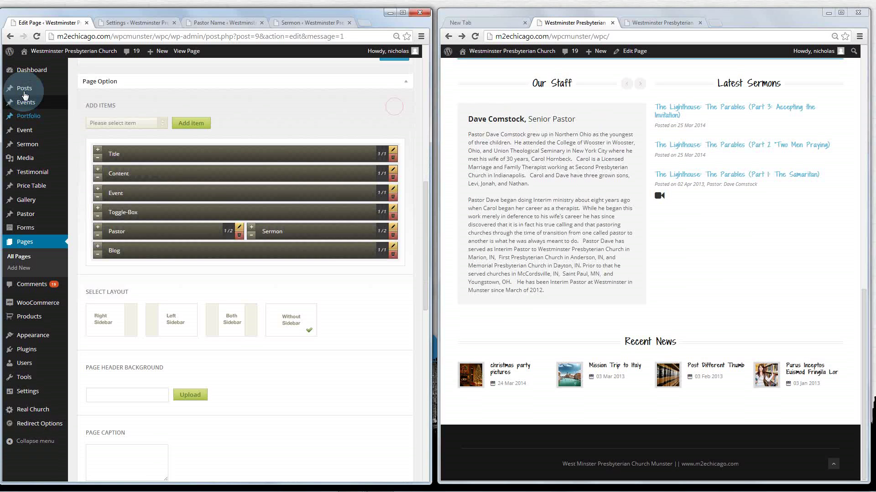
Start a new post titled 'Jana Got Married' reading 'We want to thank everybody for attending the wedding ceremony.'
middle_click(25, 95)
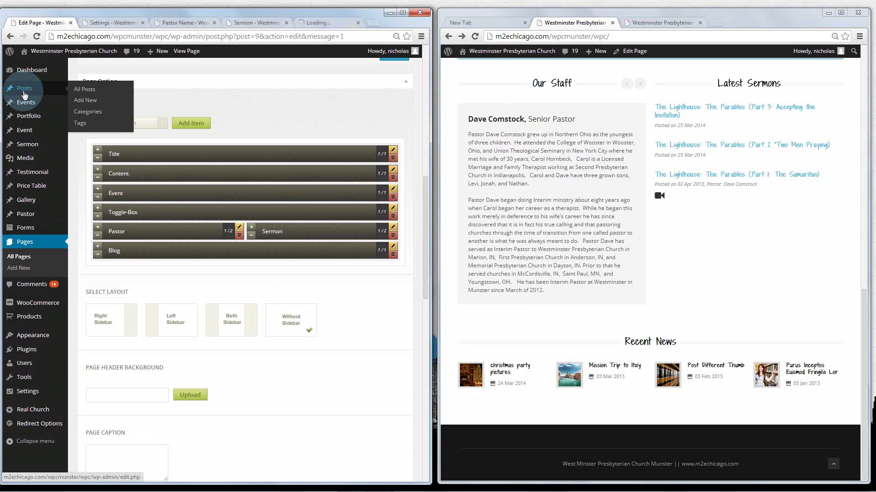
left_click(336, 24)
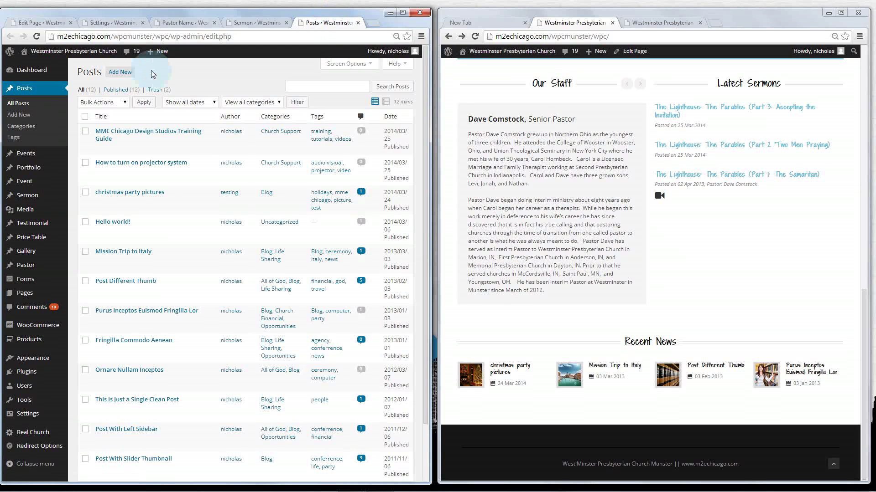
left_click(127, 73)
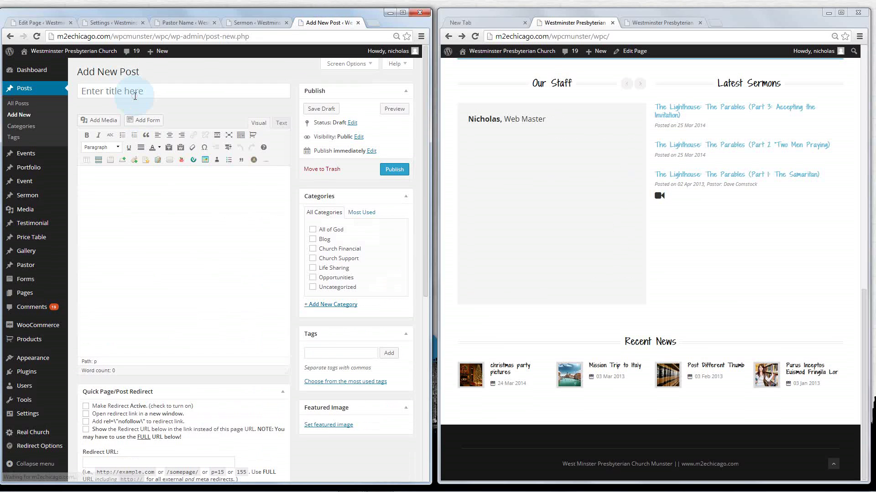
left_click(135, 95)
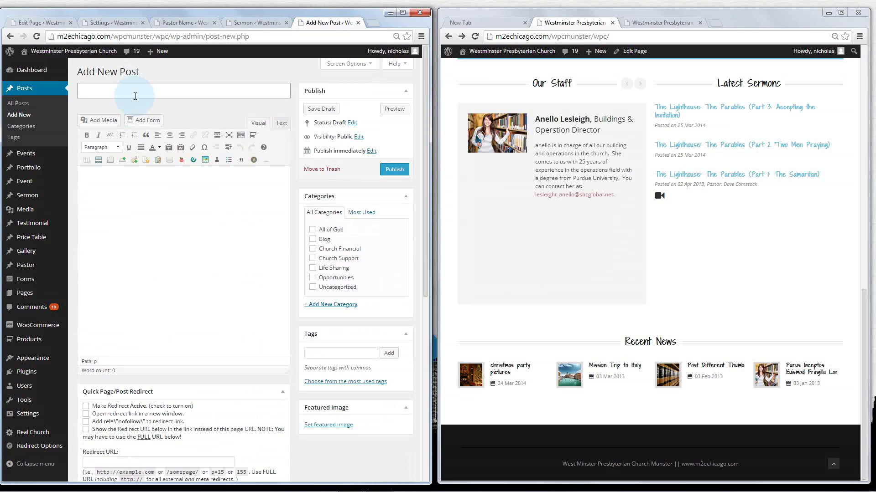
type("Jana Got Married")
left_click(131, 188)
type("W")
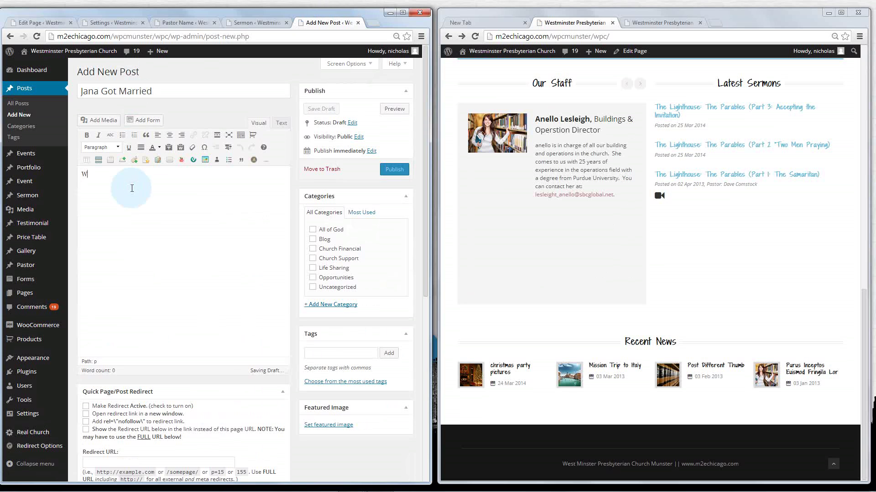
type("e want to thank ")
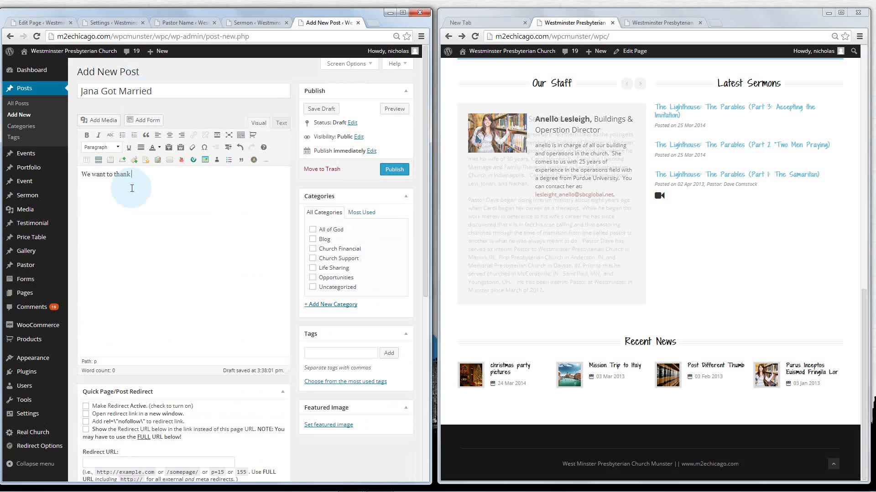
type("everybody for attending the a")
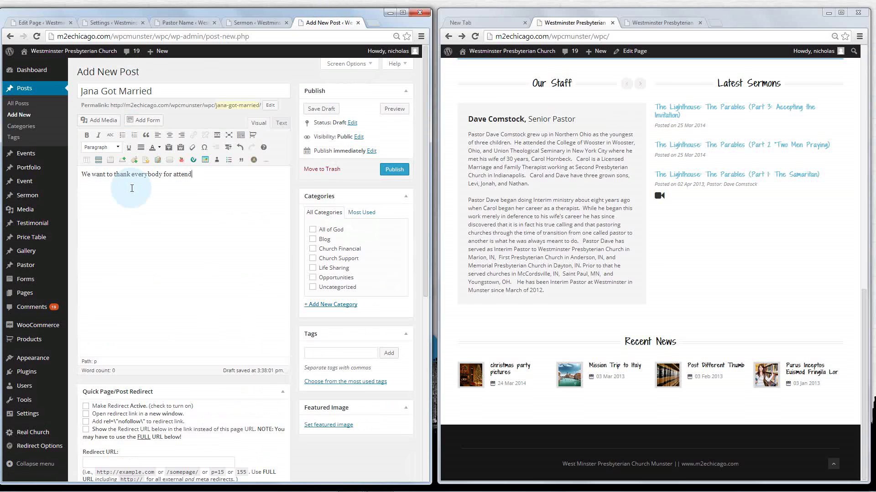
type("edding s")
key("BackSpace")
type("ceremony.")
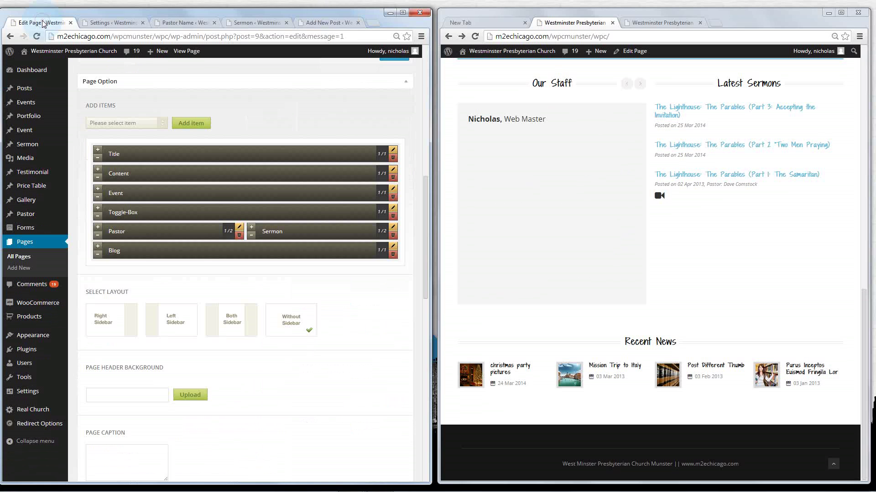
File the post under the Blog category and add the tag 'marriage'
left_click(109, 255)
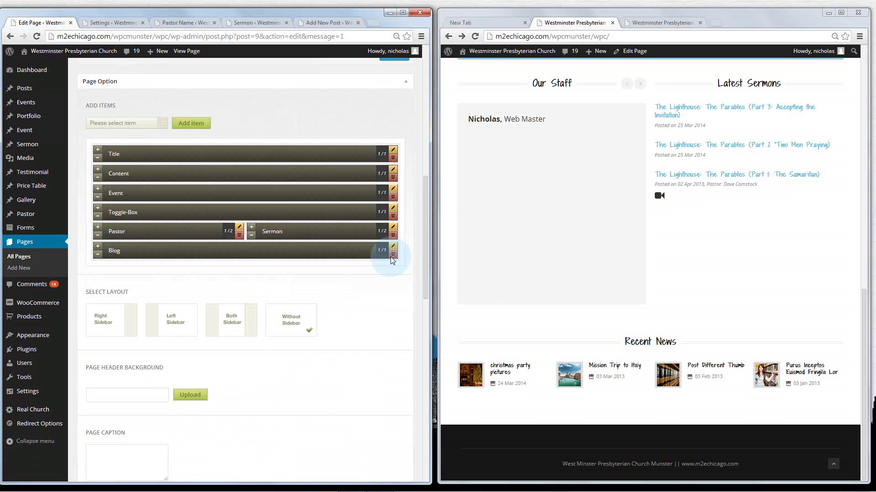
left_click(337, 21)
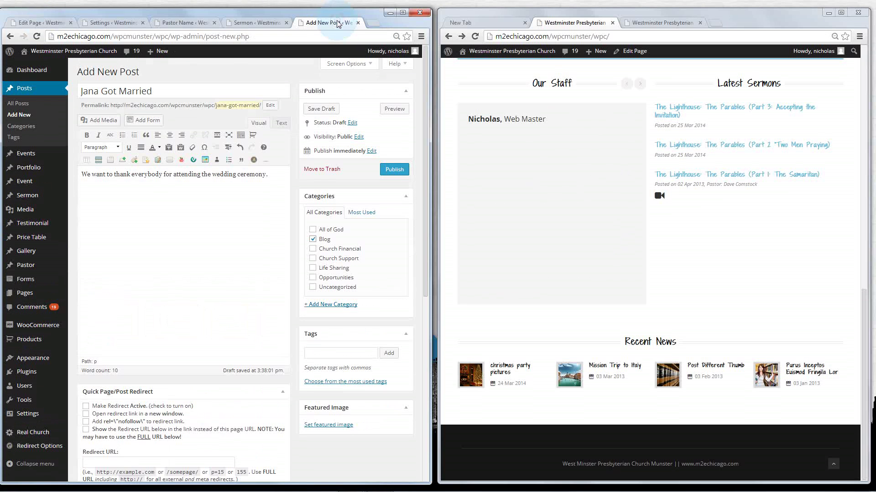
left_click(323, 241)
scroll(324, 238, "down", 2)
left_click(334, 263)
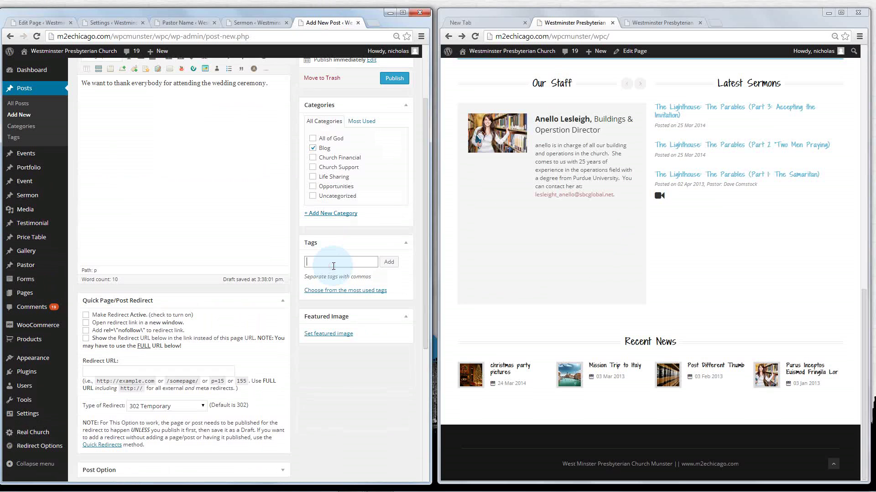
type("marriage")
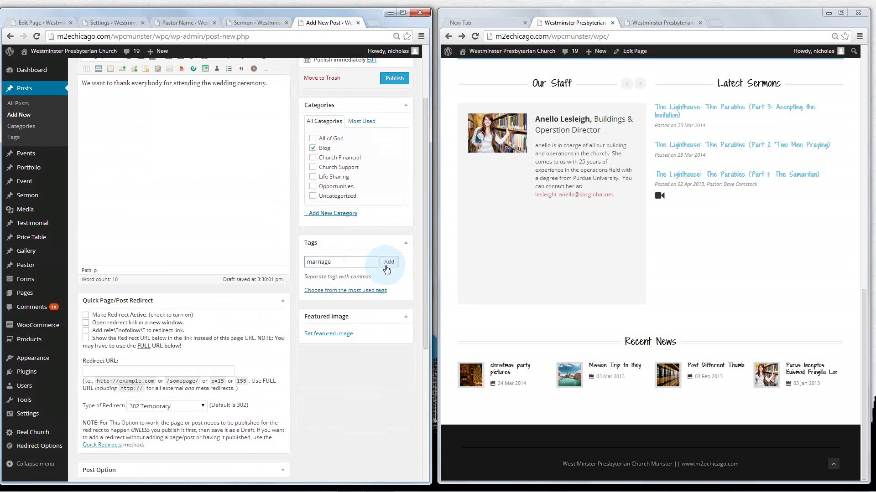
left_click(388, 263)
Collapse Quick Redirect and Content Permissions, expand Post Option down to its thumbnail image settings
scroll(379, 262, "down", 3)
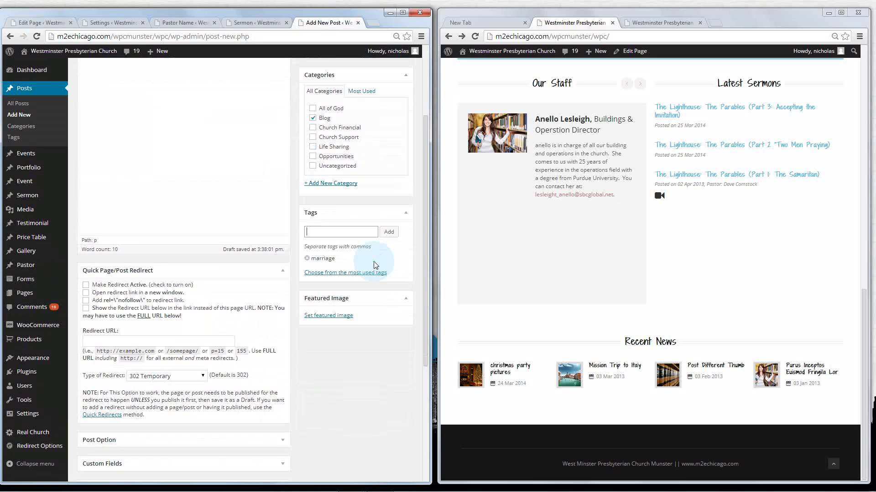
left_click(283, 213)
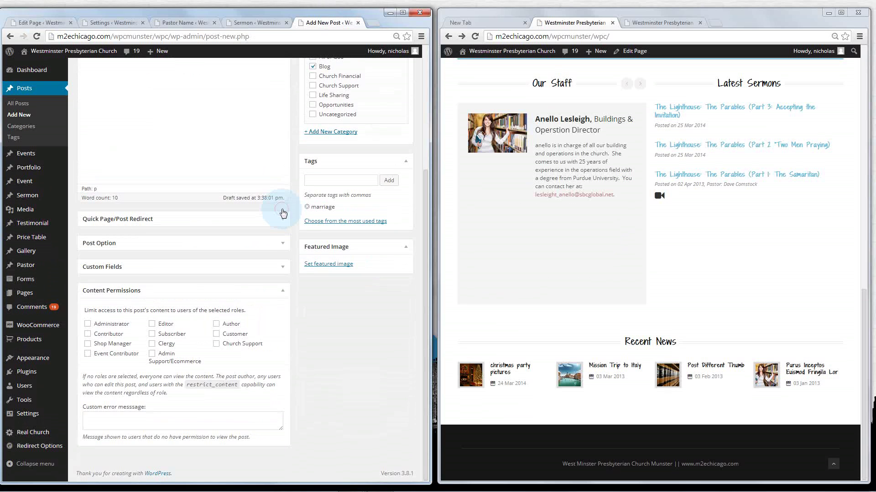
left_click(285, 294)
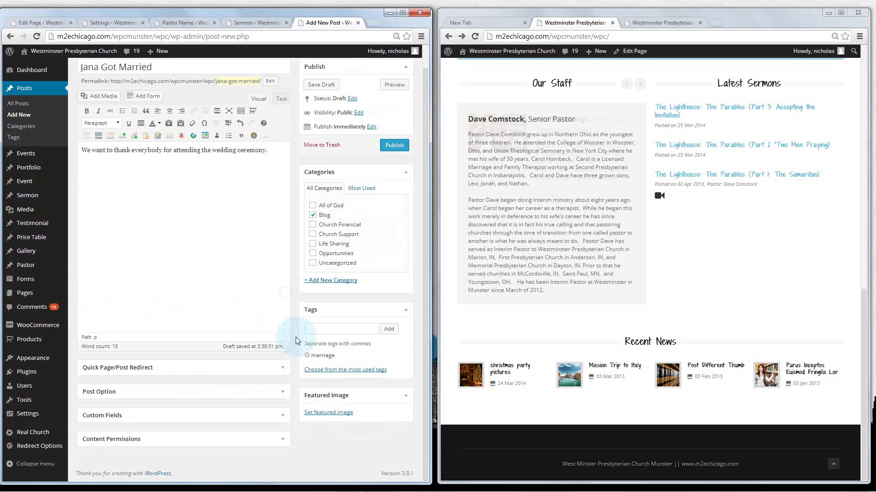
left_click(283, 392)
scroll(294, 349, "down", 5)
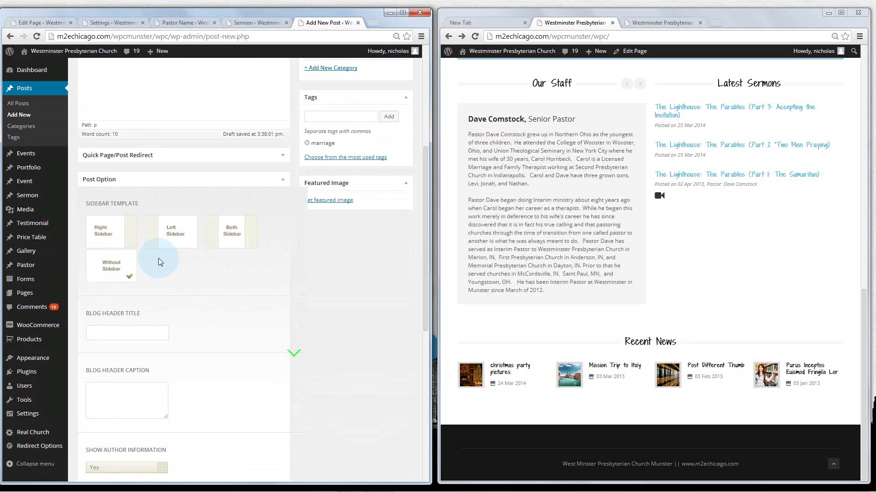
scroll(132, 255, "down", 8)
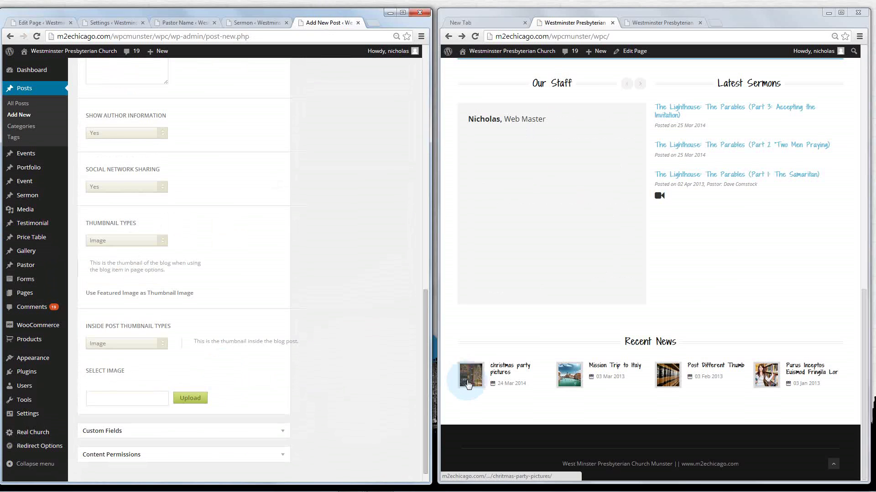
triple_click(312, 340)
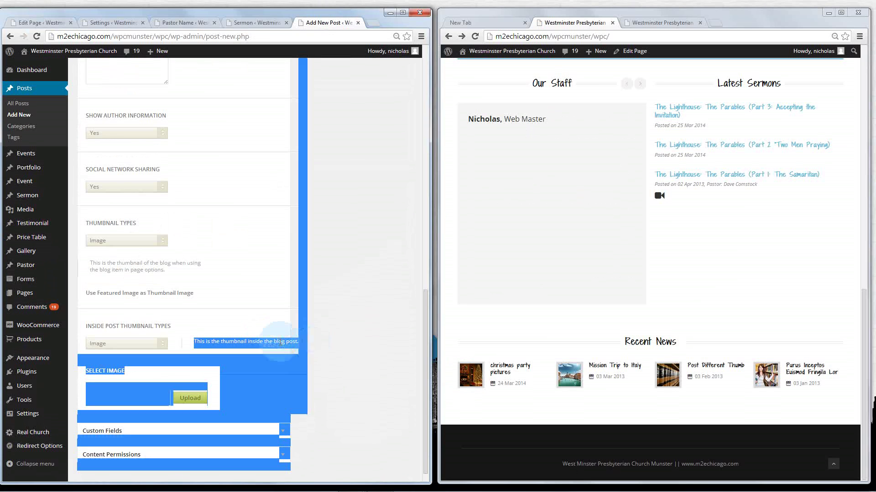
left_click(285, 345)
left_click(268, 349)
Browse the Media Library for a thumbnail image, filtering to media from March 2014
left_click(190, 398)
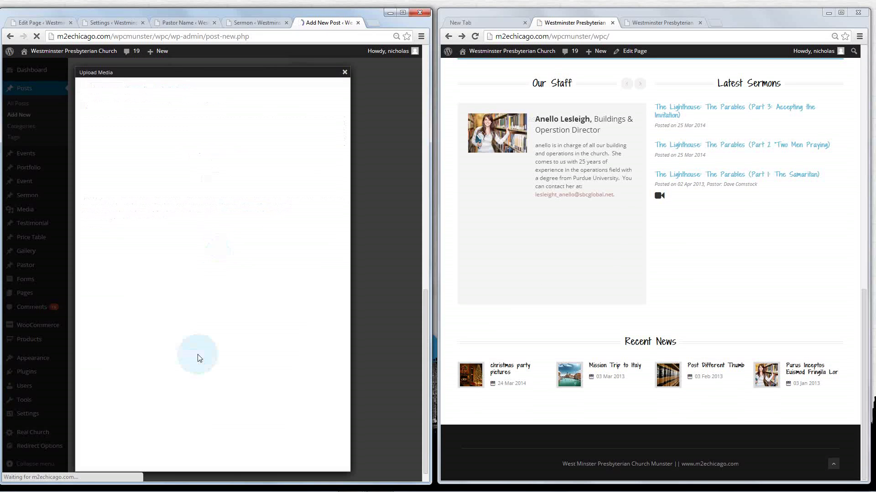
left_click(164, 87)
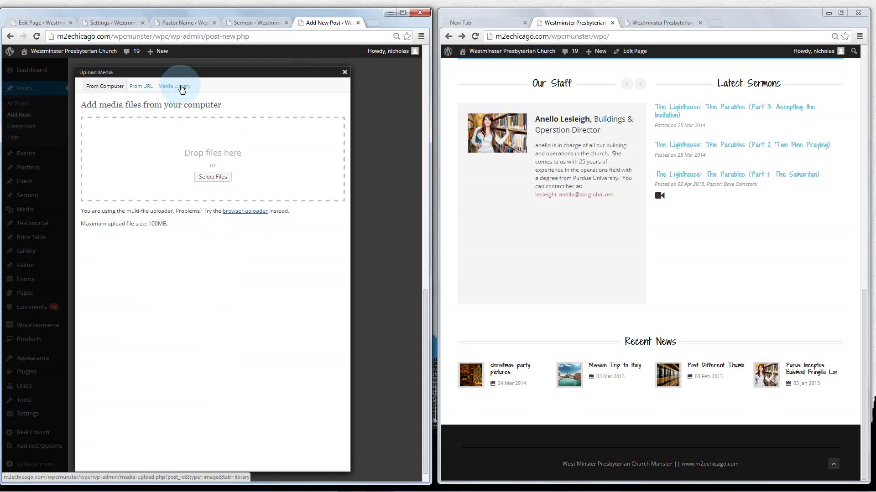
left_click(181, 88)
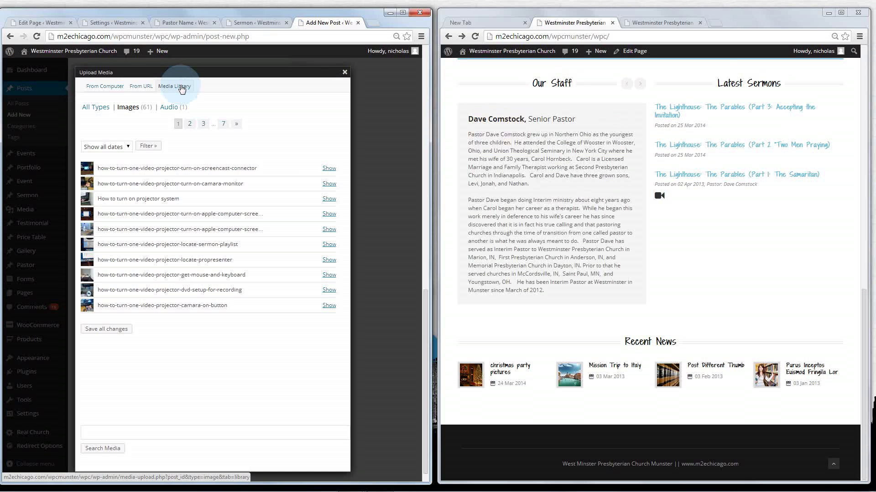
left_click(99, 110)
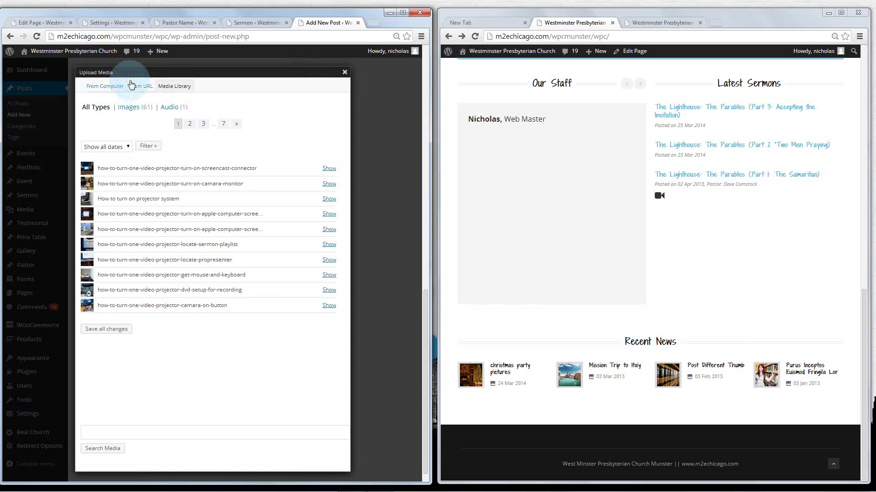
left_click(105, 88)
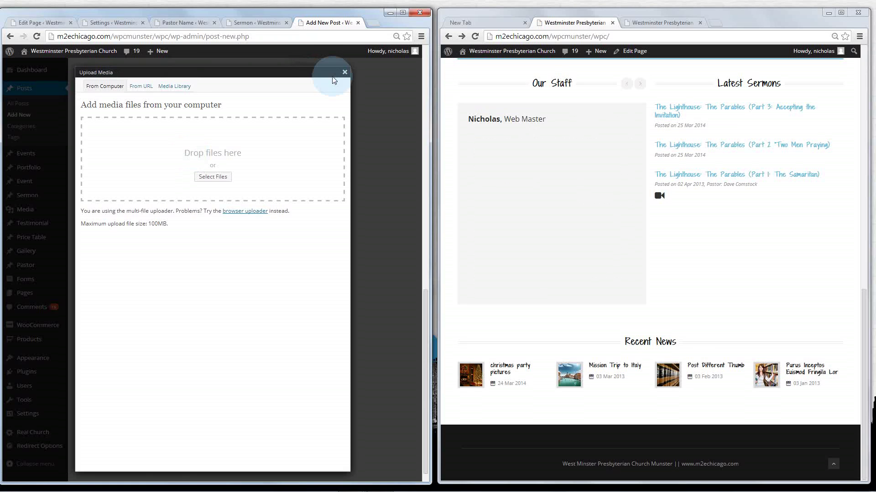
left_click(180, 88)
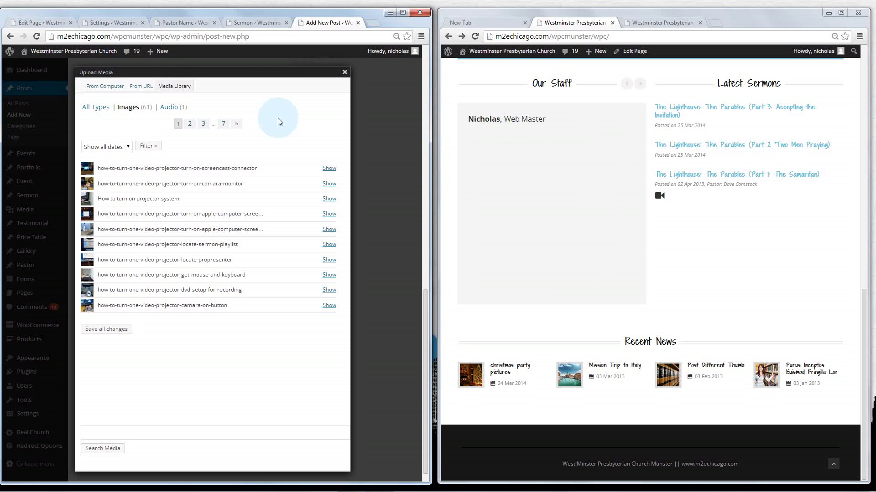
left_click(127, 147)
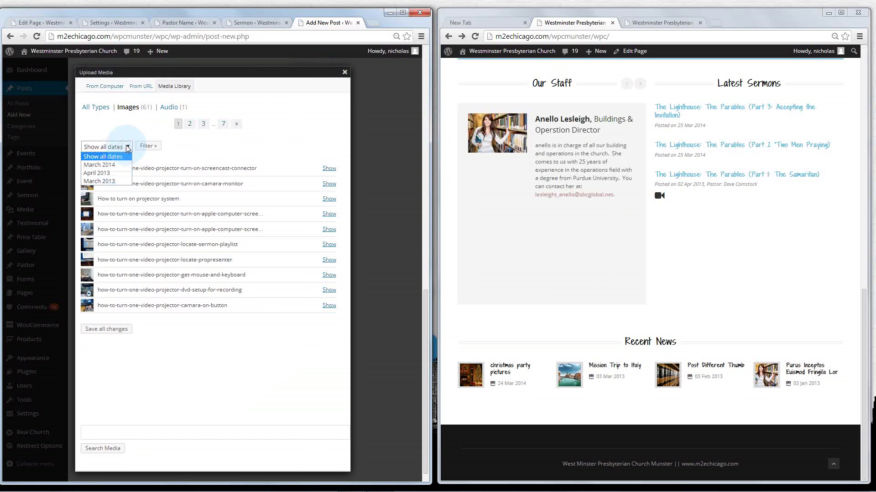
left_click(113, 164)
left_click(149, 146)
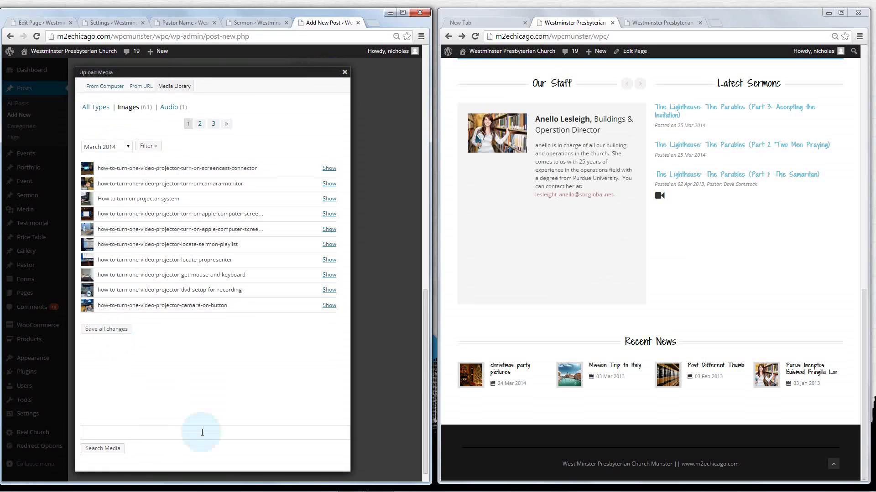
Clear the 'dave' search and insert the screencast-connector photo at Medium size
left_click(157, 432)
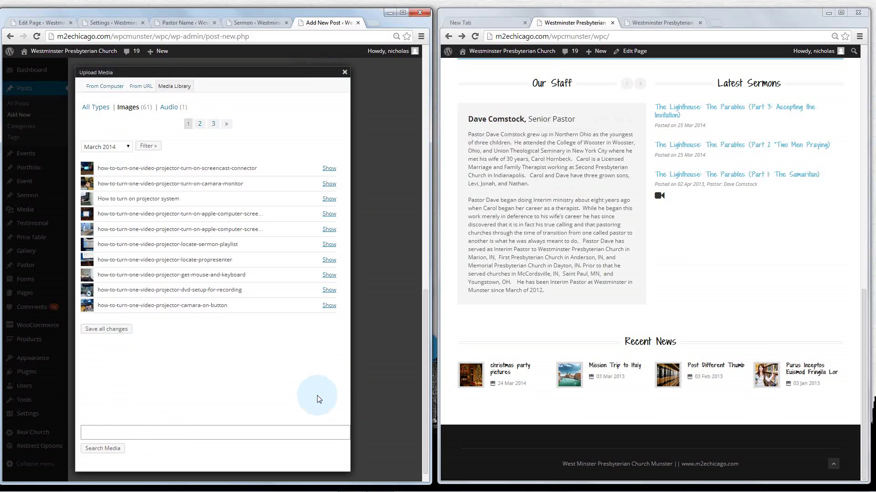
type("dave")
key("Return")
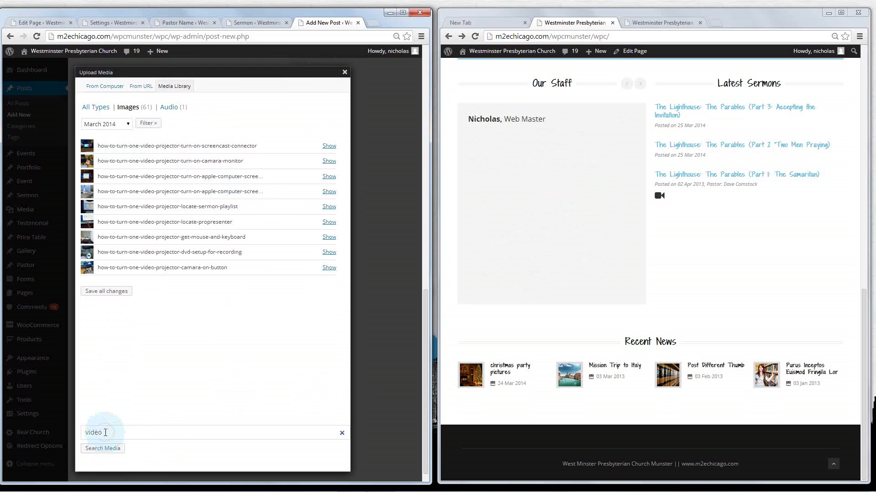
double_click(86, 430)
key("BackSpace")
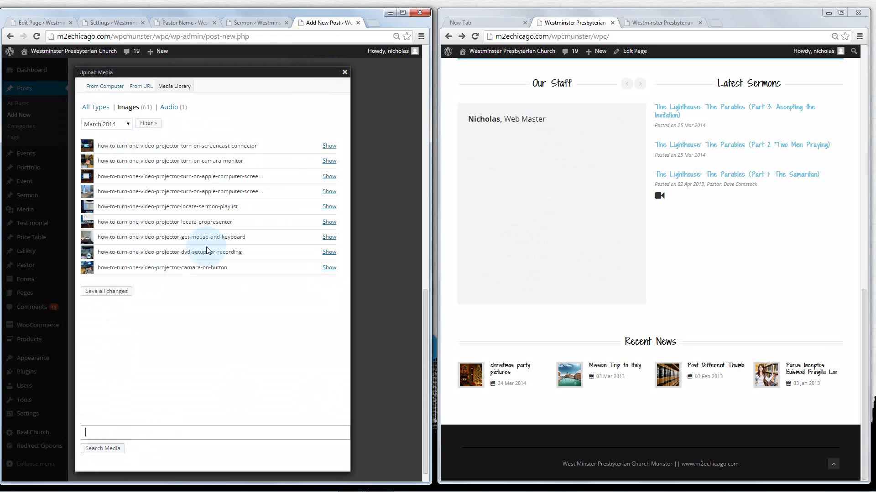
left_click(329, 146)
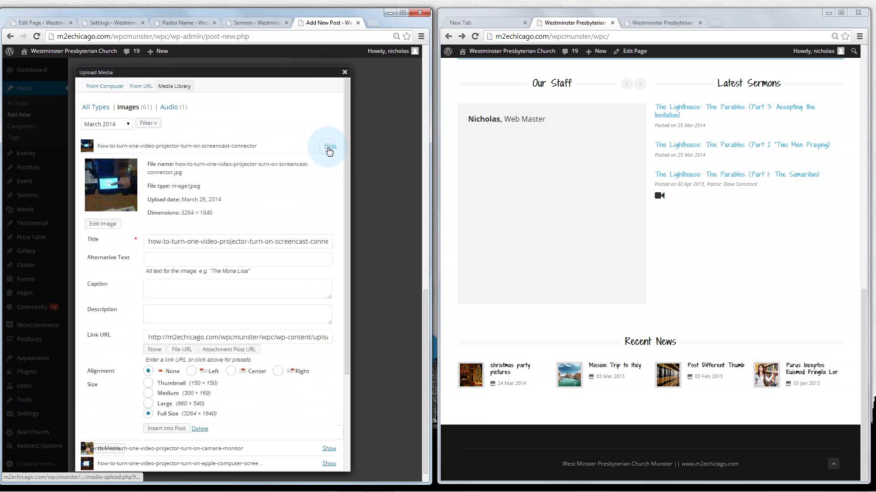
scroll(329, 157, "down", 2)
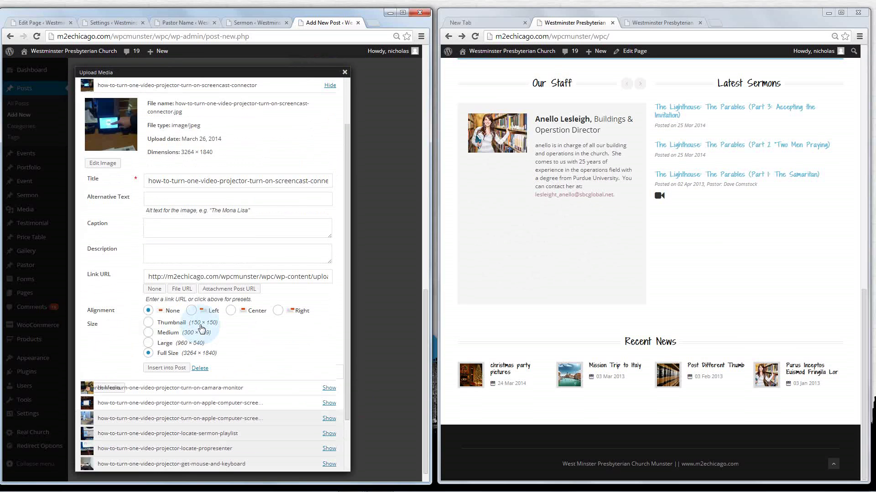
left_click(148, 332)
left_click(156, 371)
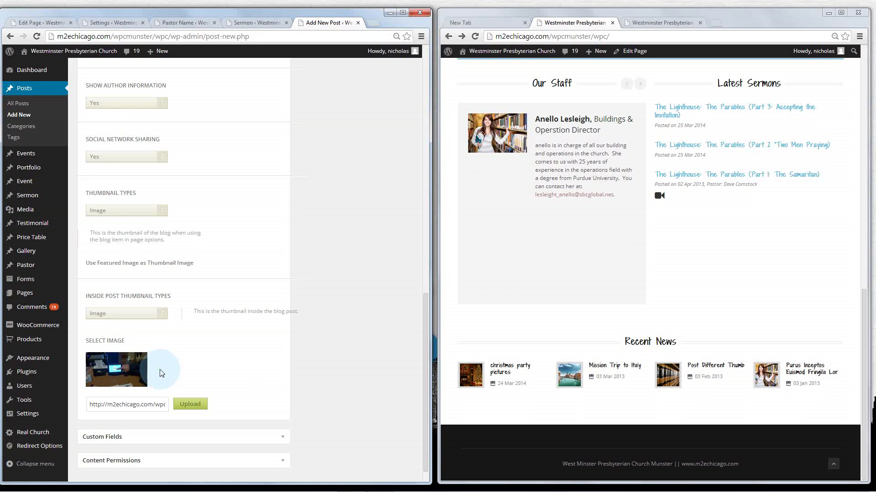
Publish the Jana Got Married post
scroll(151, 351, "down", 1)
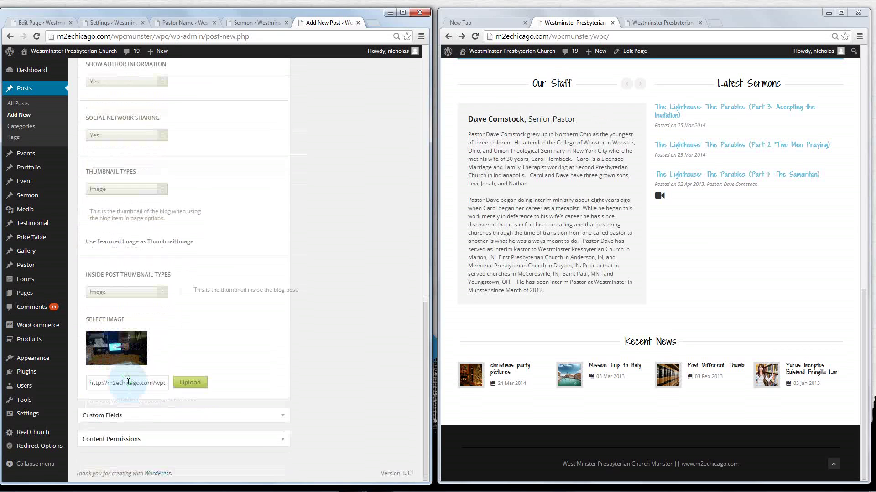
scroll(127, 383, "up", 5)
scroll(128, 381, "up", 8)
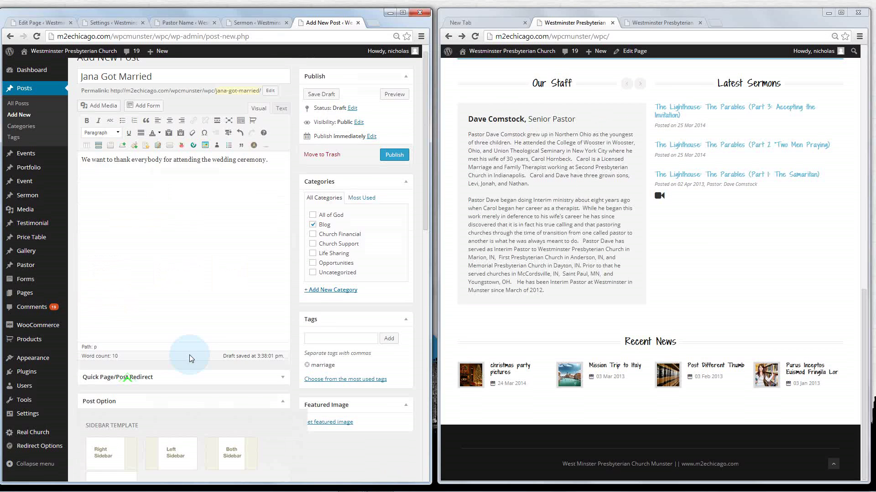
left_click(395, 155)
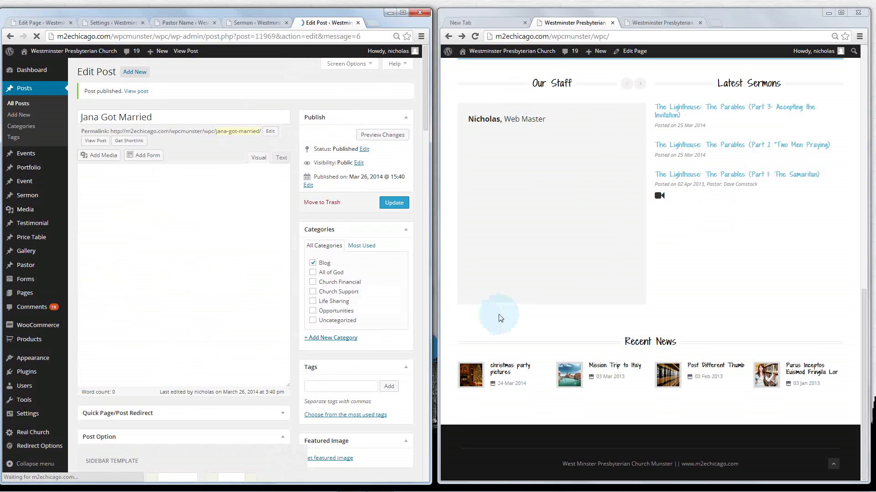
Reload the home page, open Jana Got Married from Recent News, and return to check it lacks a thumbnail
key("F5")
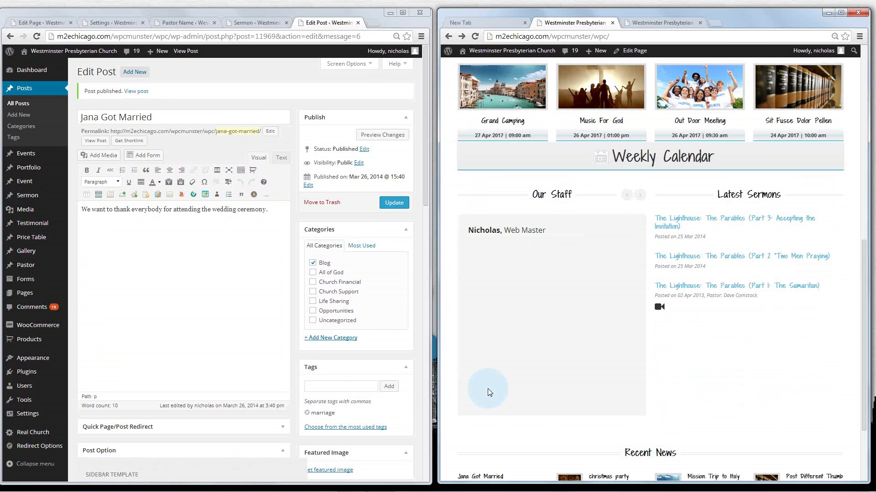
scroll(488, 392, "down", 2)
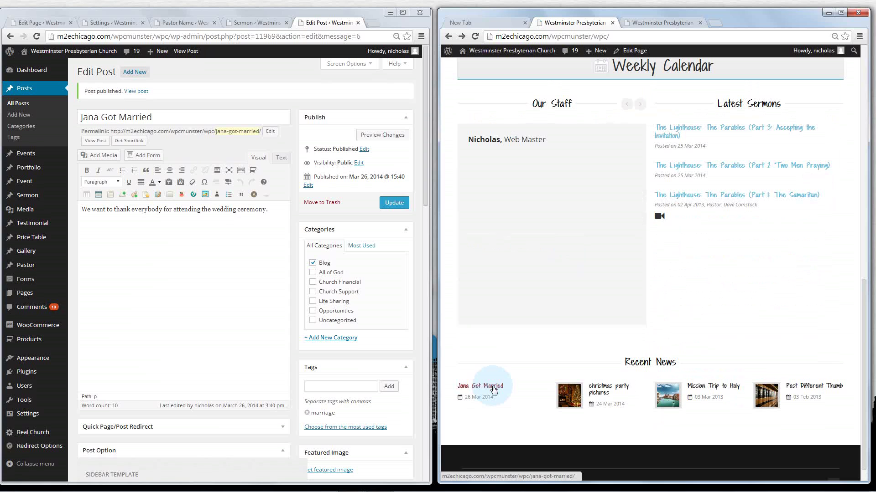
left_click(494, 390)
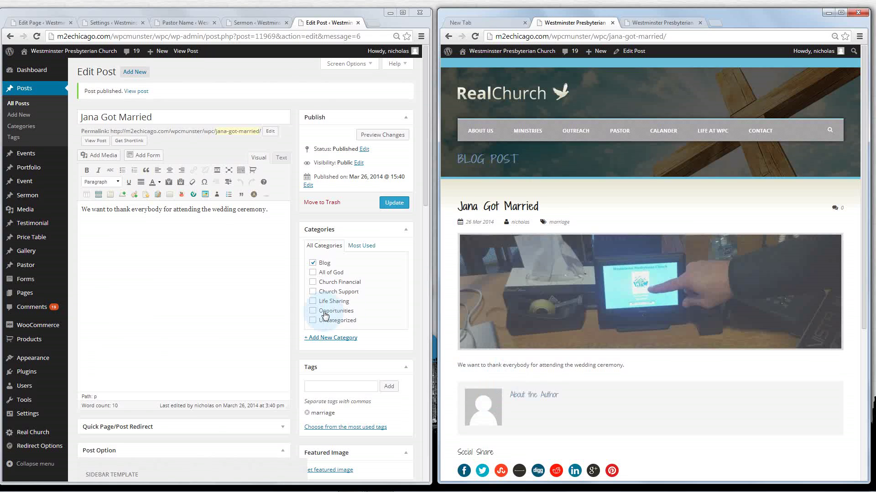
scroll(323, 314, "down", 5)
scroll(160, 371, "down", 8)
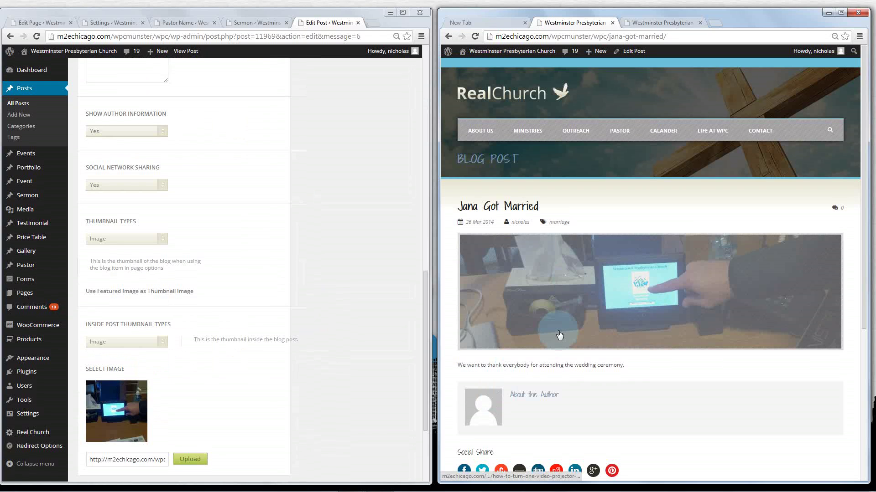
key("alt+Left")
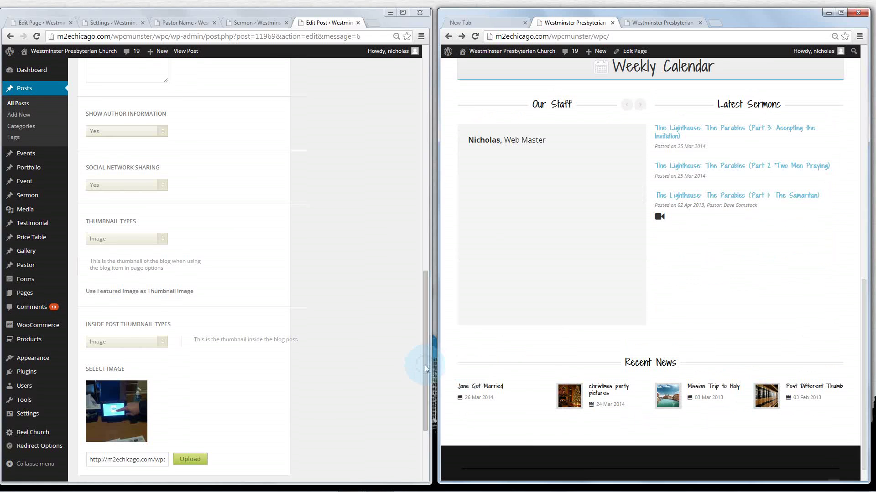
left_click_drag(425, 364, 415, 246)
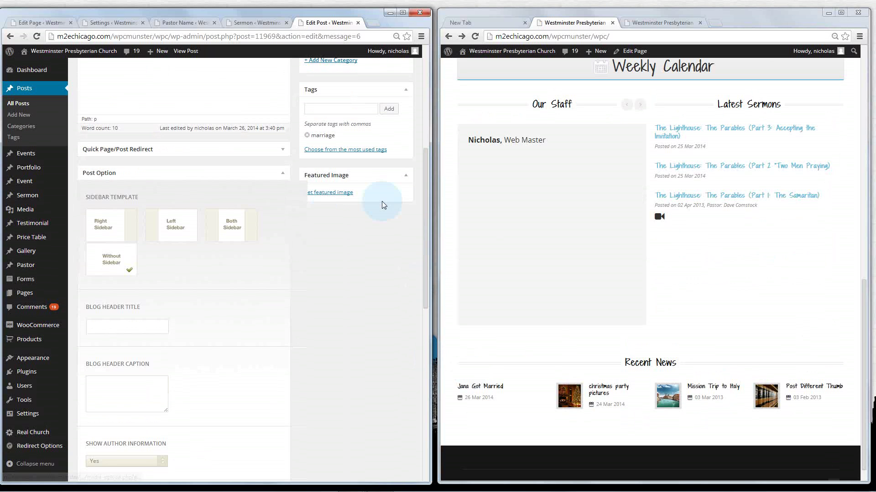
Set app-logo.png as the post's featured image and update the post
left_click(338, 195)
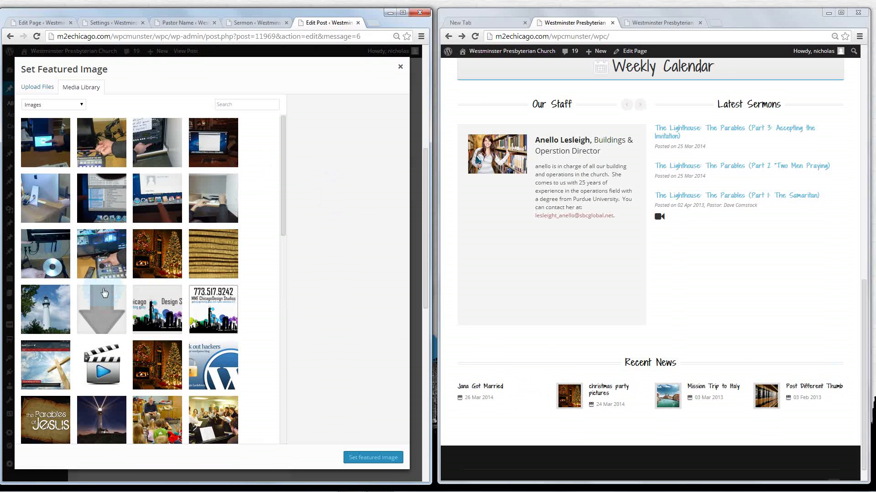
left_click(213, 310)
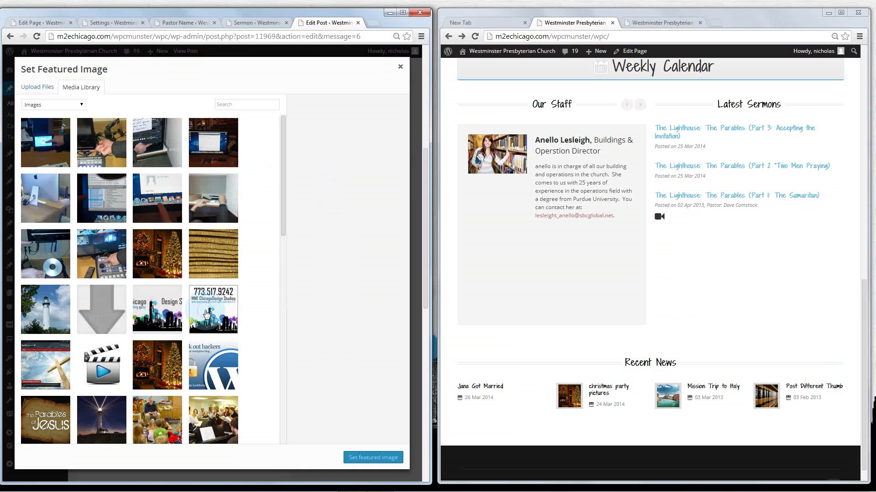
left_click(359, 459)
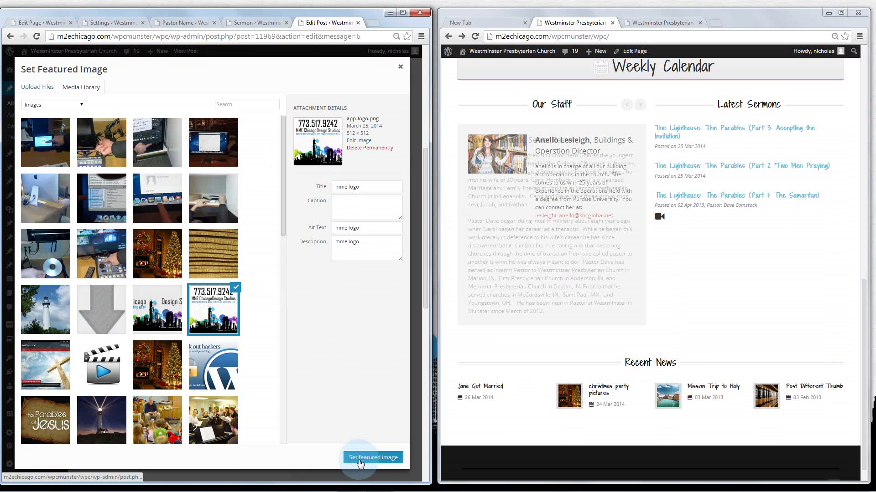
scroll(358, 260, "up", 6)
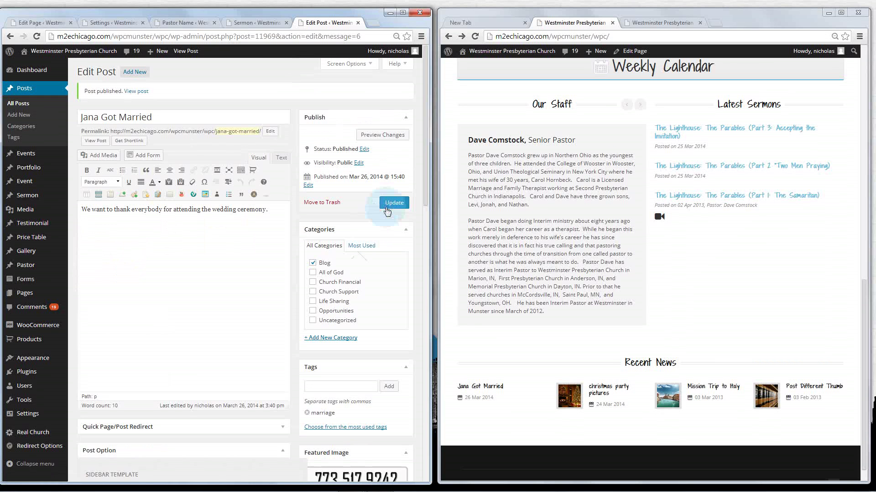
left_click(394, 202)
Reload the live home page to confirm Jana Got Married shows its logo thumbnail in Recent News
left_click(449, 187)
left_click(475, 37)
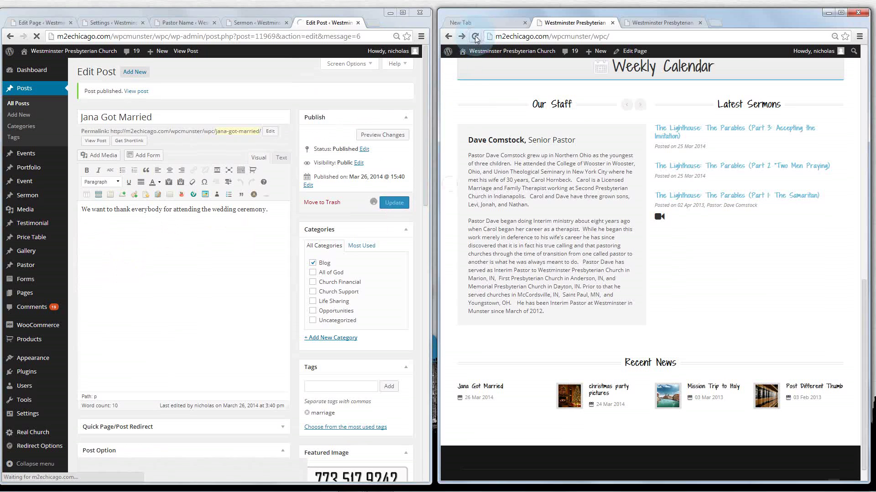
left_click(598, 103)
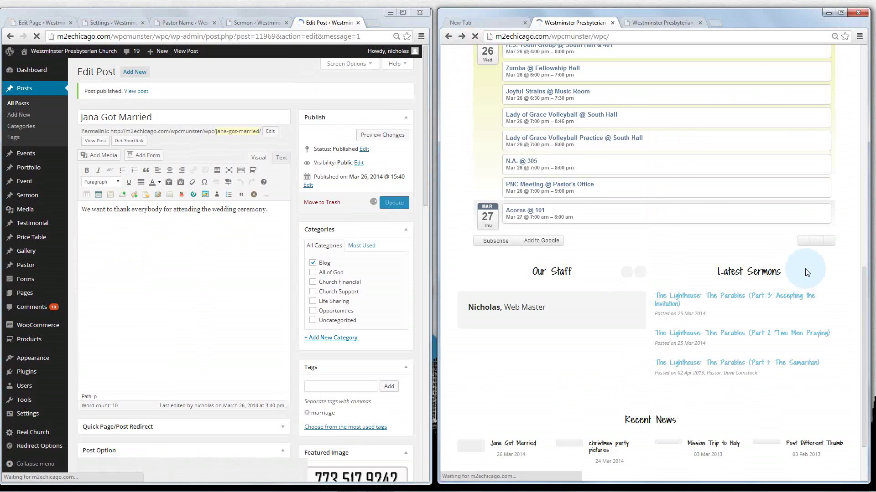
scroll(805, 269, "down", 2)
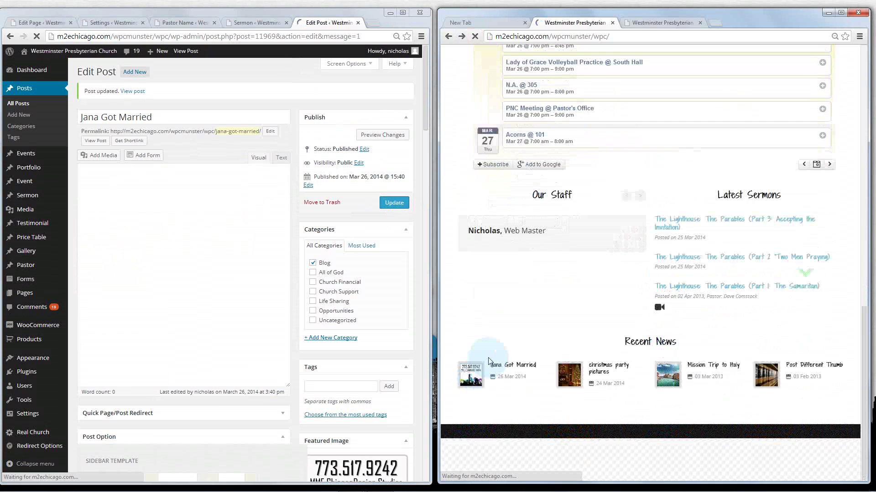
scroll(475, 373, "down", 3)
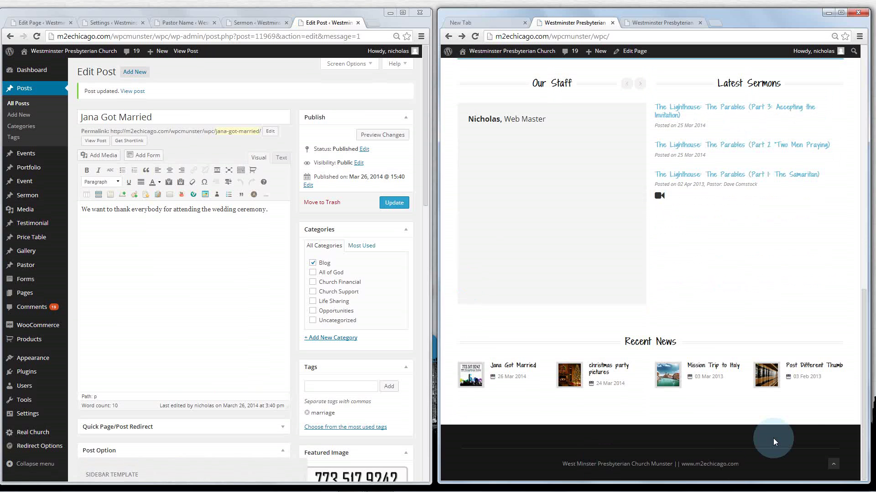
left_click(834, 466)
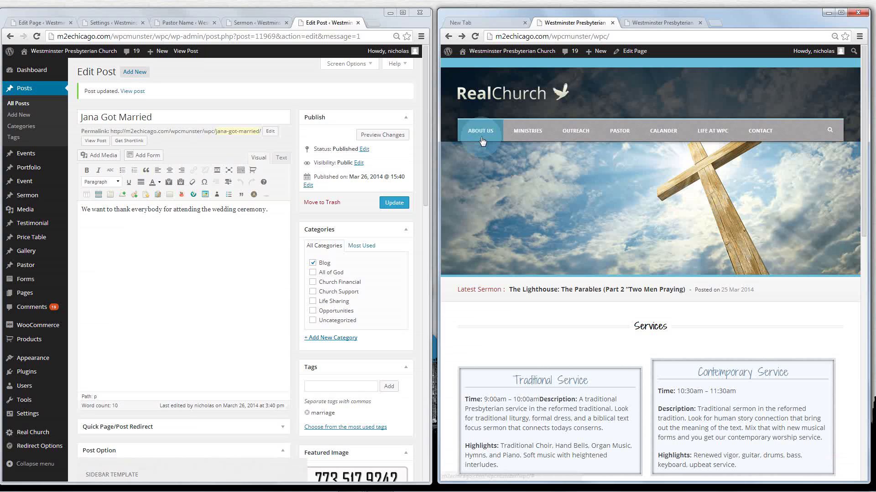
scroll(480, 144, "down", 4)
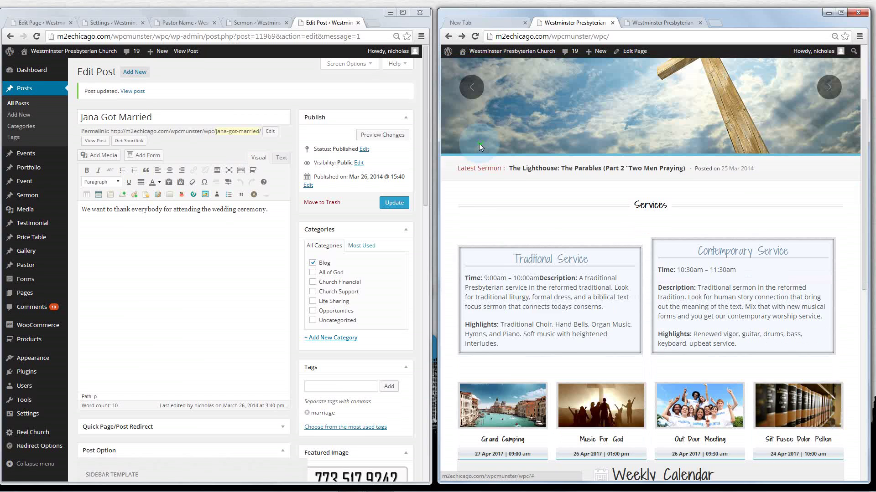
scroll(633, 145, "down", 2)
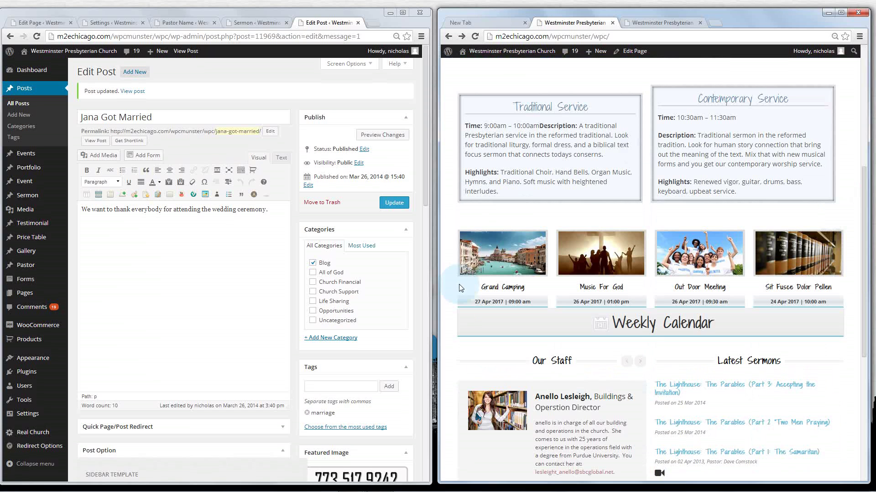
left_click(643, 328)
scroll(641, 323, "down", 2)
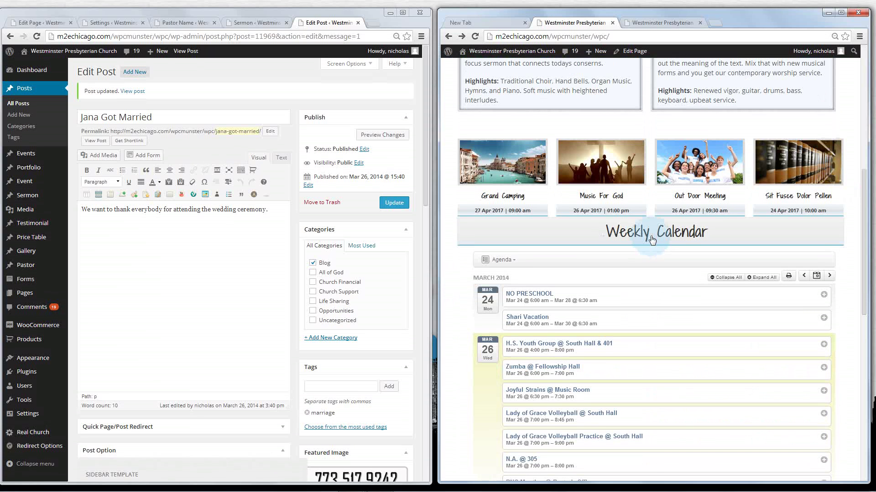
left_click(651, 241)
scroll(643, 228, "down", 2)
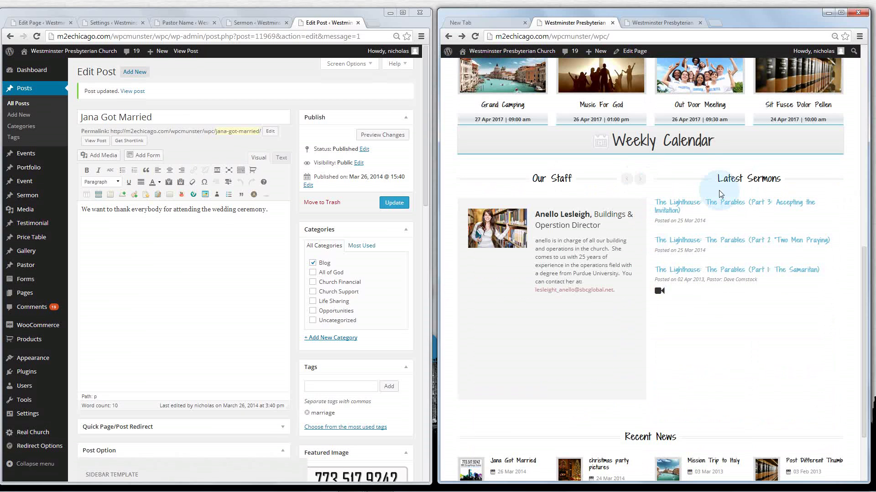
scroll(707, 297, "down", 2)
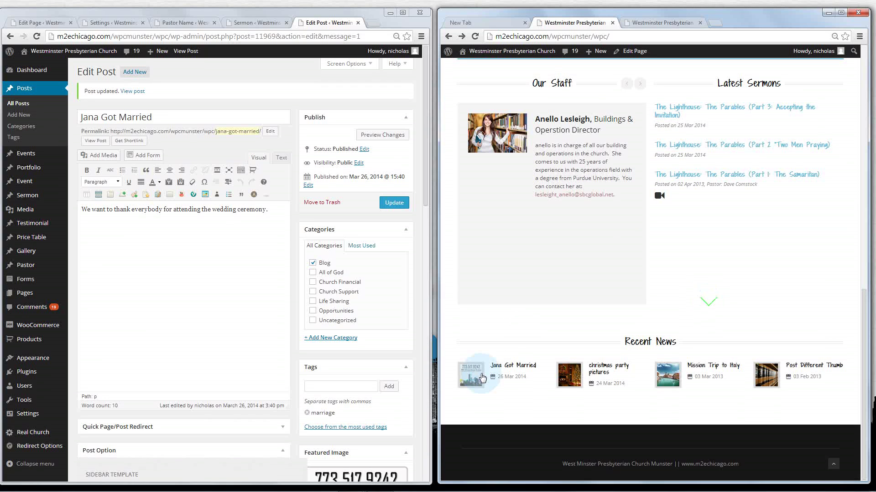
scroll(477, 380, "up", 1)
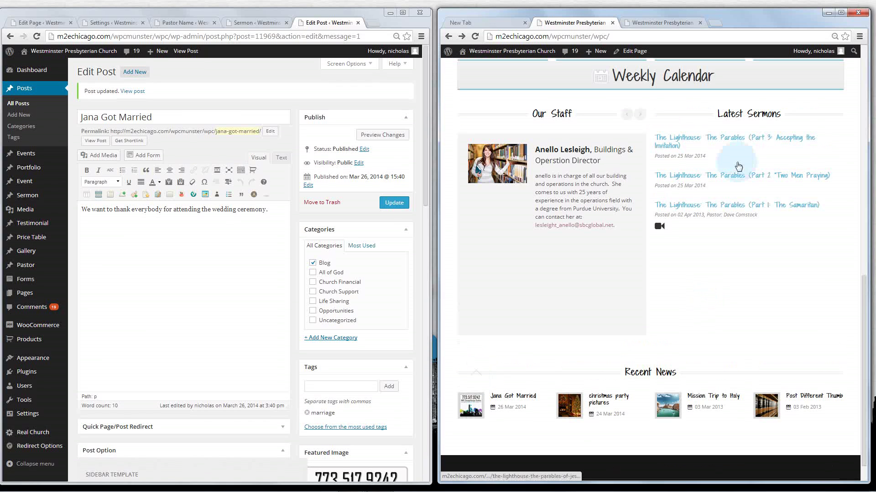
scroll(736, 159, "up", 5)
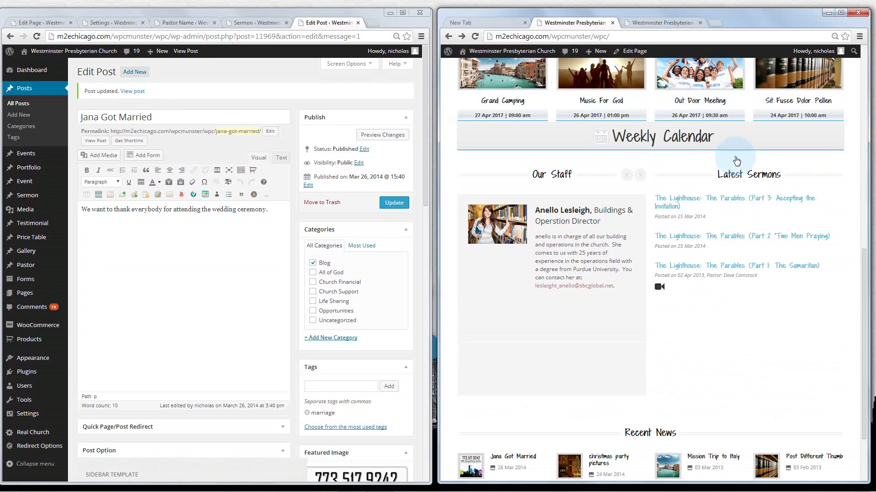
mouse_move(684, 488)
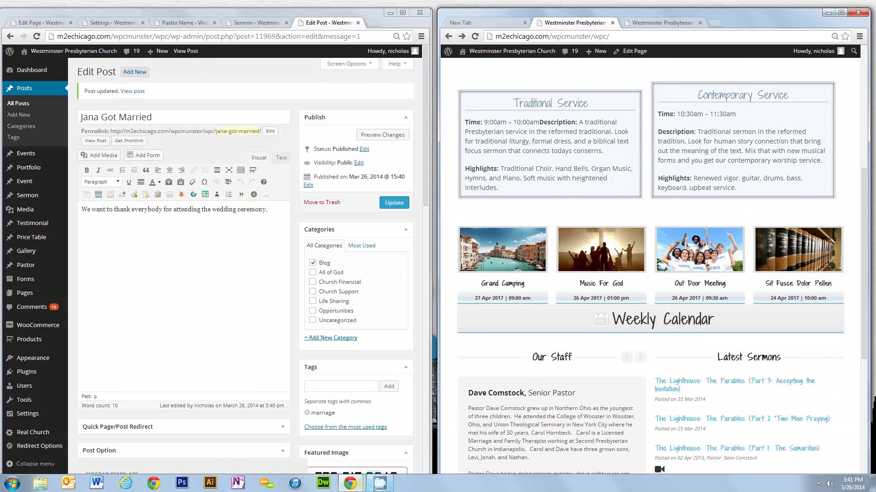